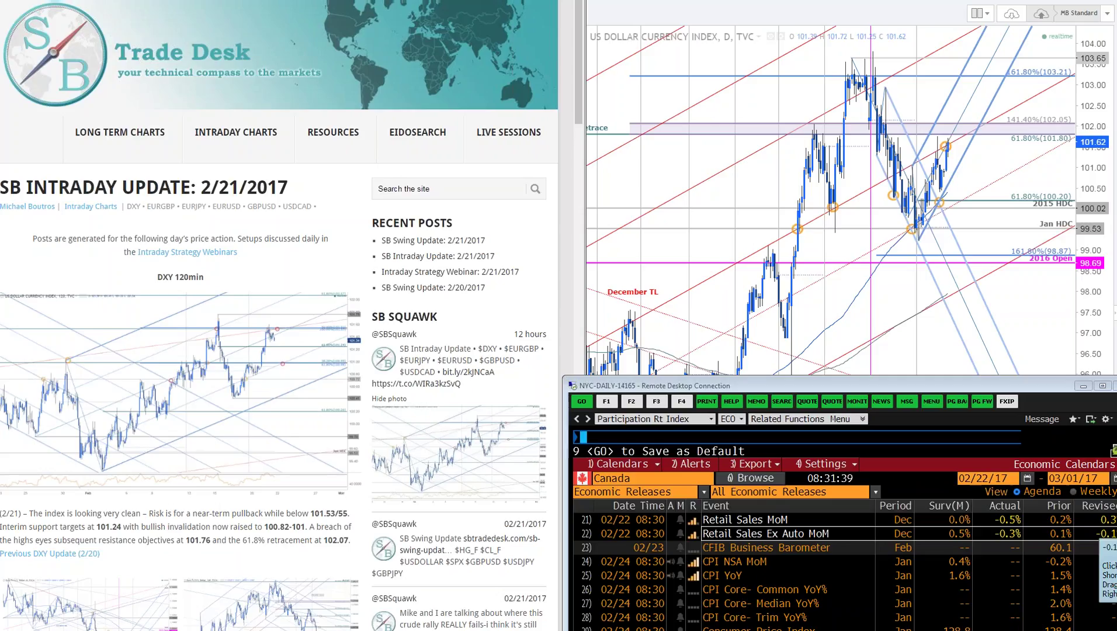
Put away the Marketscope charts and open WCRS for one-day G7 spot returns versus JPY.
key("alt+Tab")
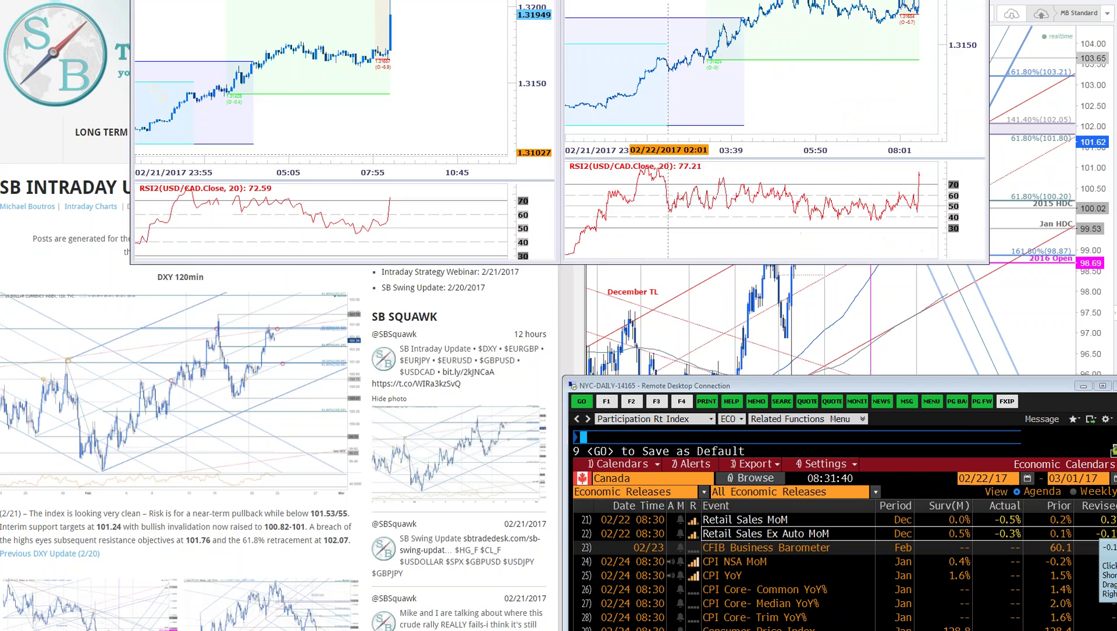
left_click_drag(659, 253, 667, 22)
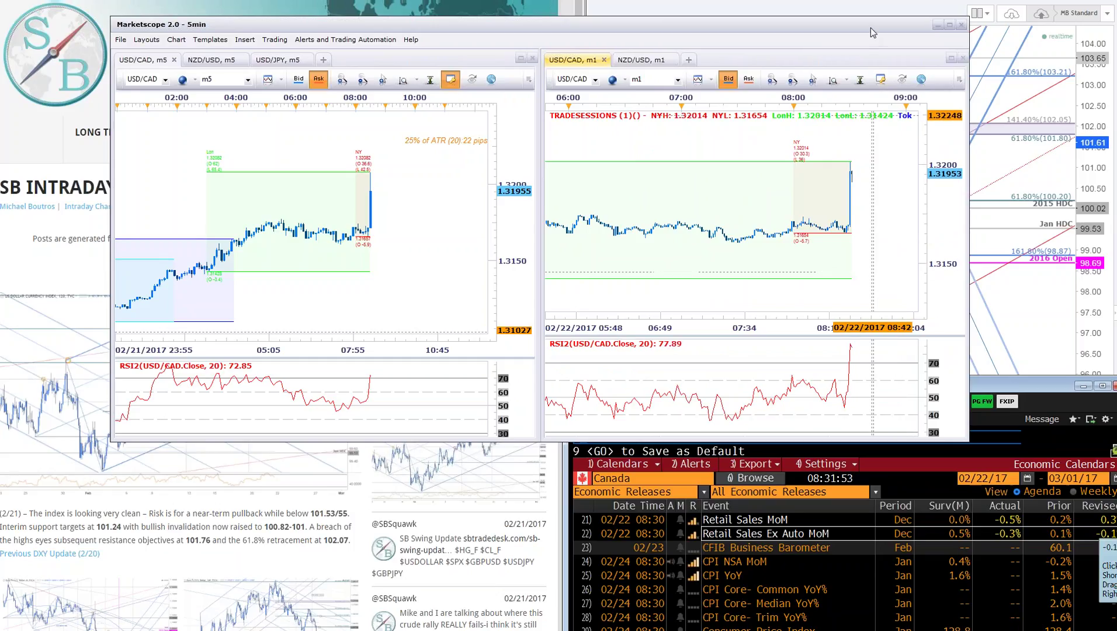
key("super+Down")
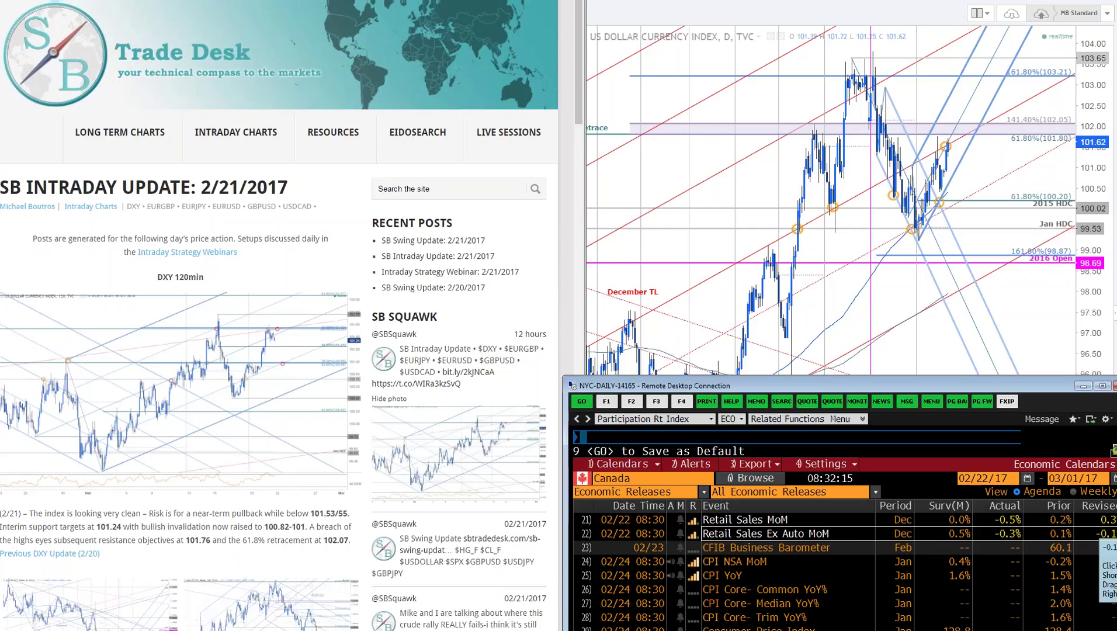
type("WCRS")
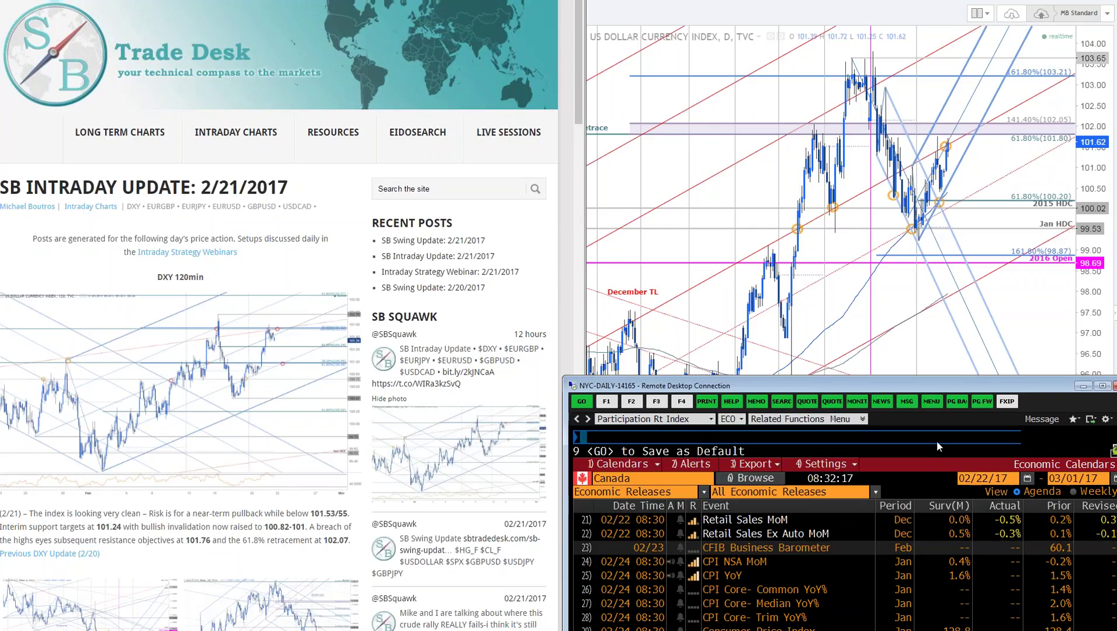
key("Return")
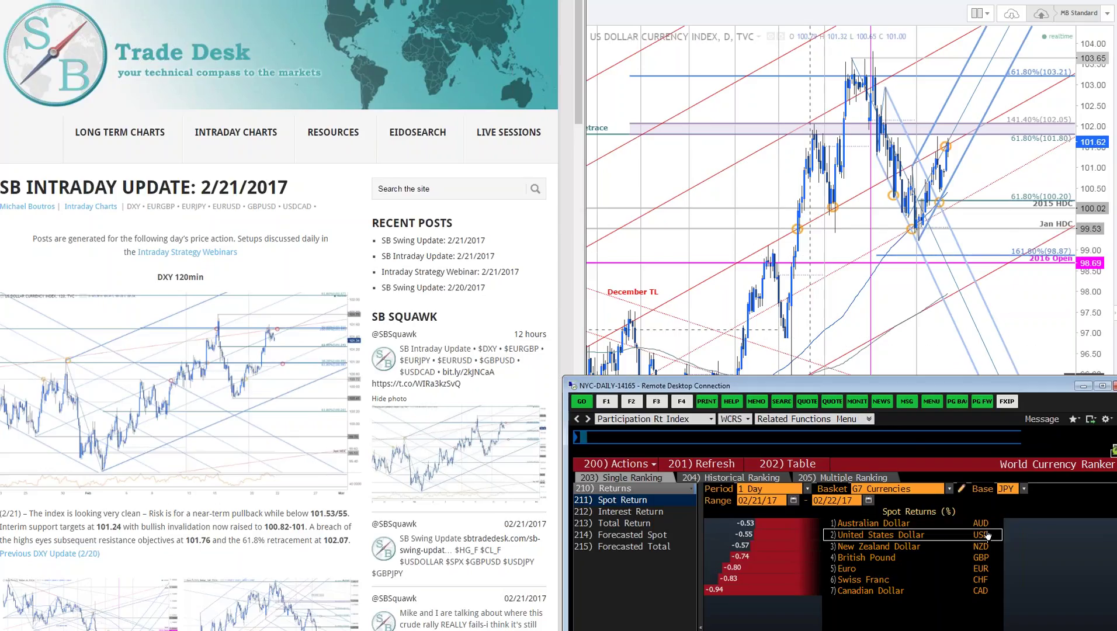
Refresh the World Currency Ranker and switch its base currency from JPY to USD.
left_click(710, 464)
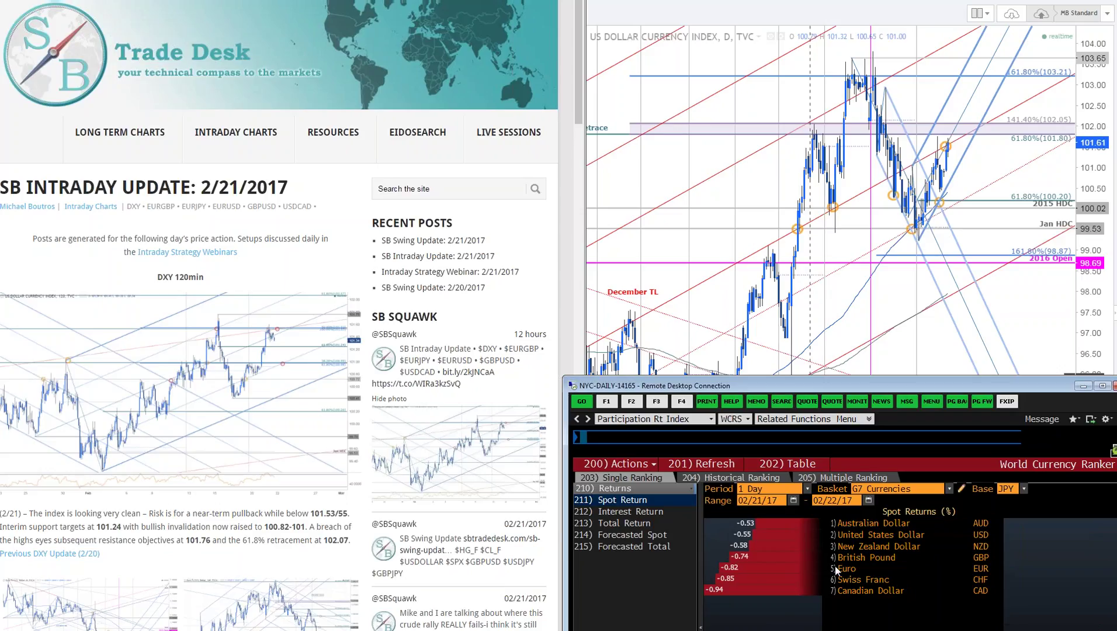
left_click(1026, 488)
left_click(1007, 565)
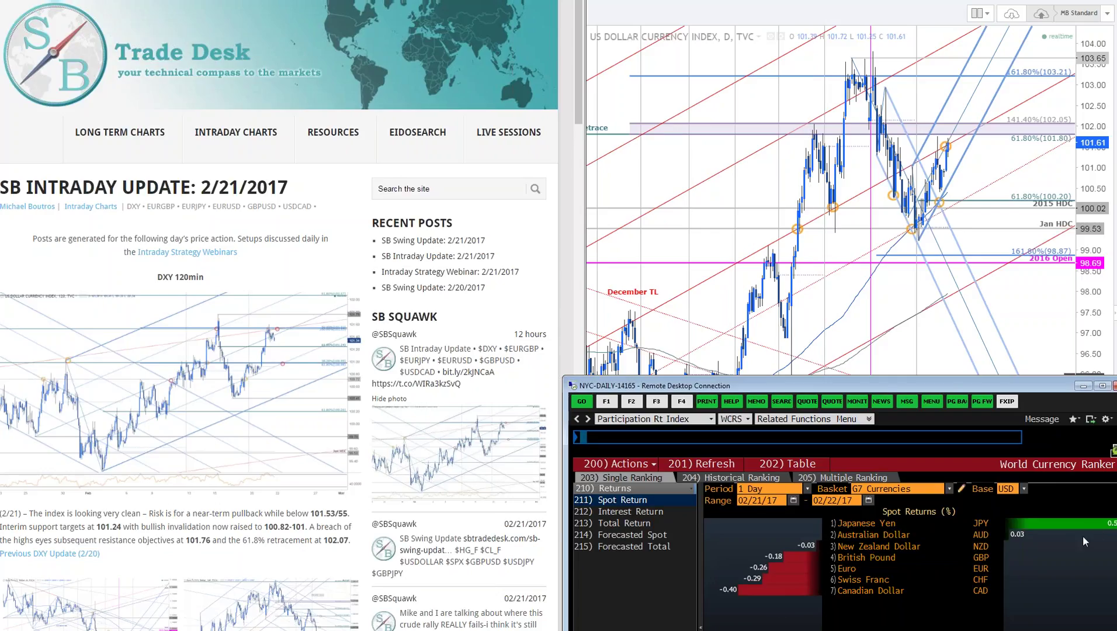
Open WIRP to show Fed Funds futures hike probabilities.
left_click_drag(1063, 394, 1057, 394)
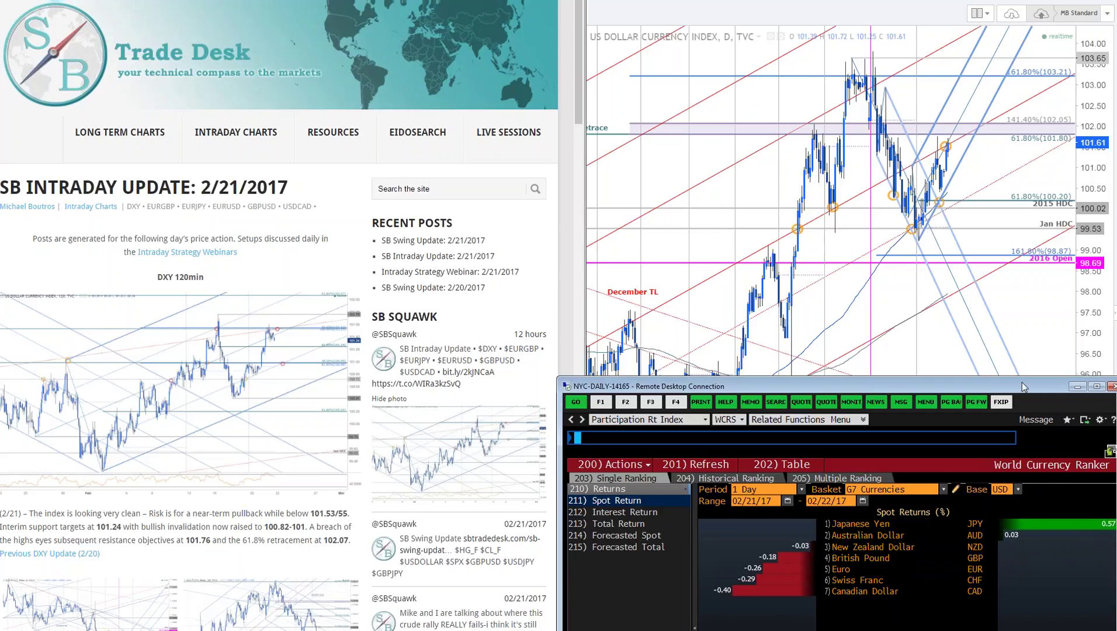
type("WIRP")
key("Return")
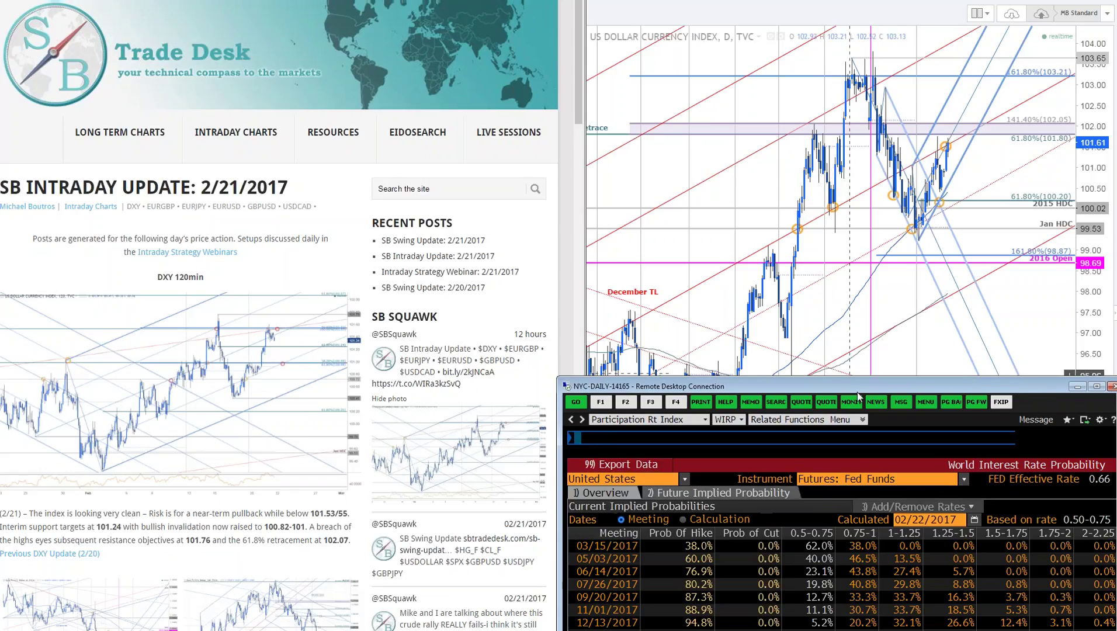
Reveal Fed hike odds through the 01/31/2018 meeting, then minimize Bloomberg to show the DXY chart.
left_click_drag(857, 394, 856, 369)
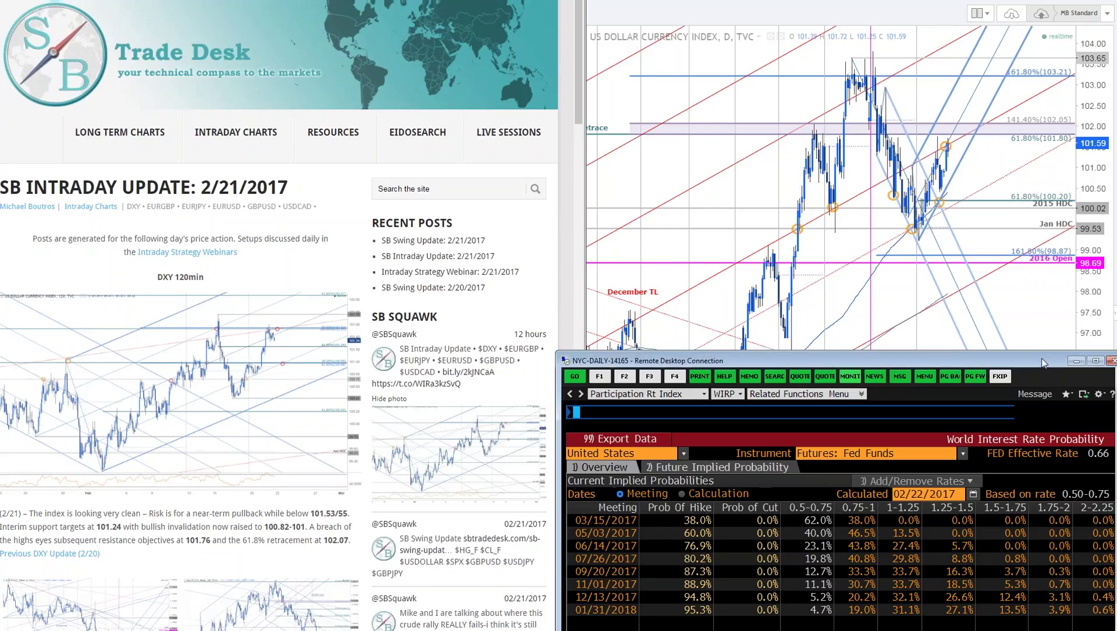
left_click(1076, 361)
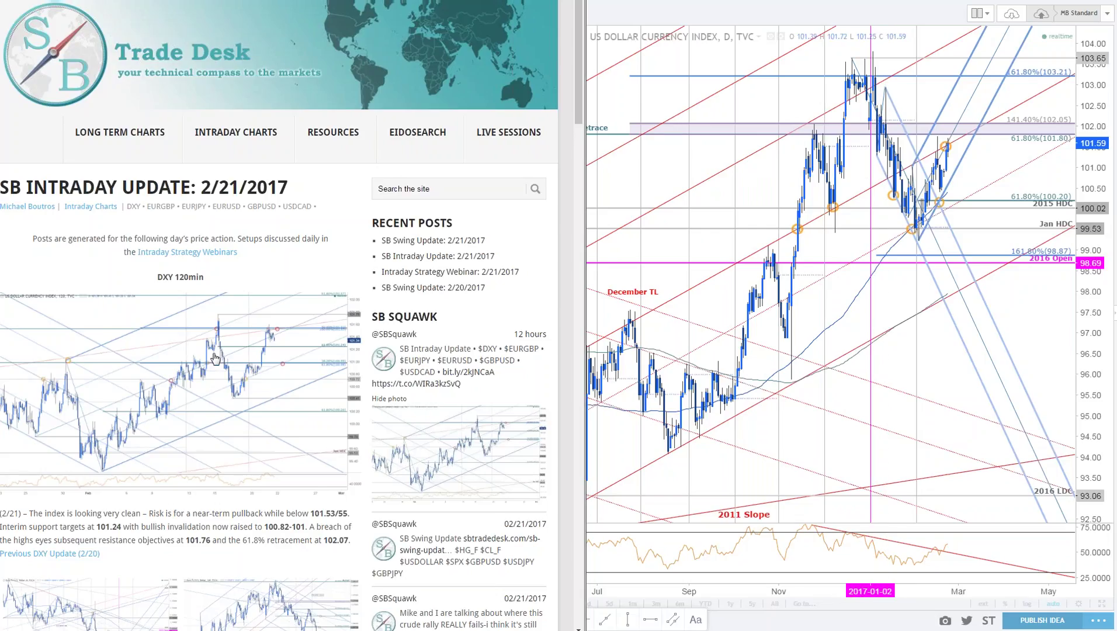
Enlarge the blog's DXY 120min 2-21-2017 chart image beside the daily DXY chart.
left_click(261, 385)
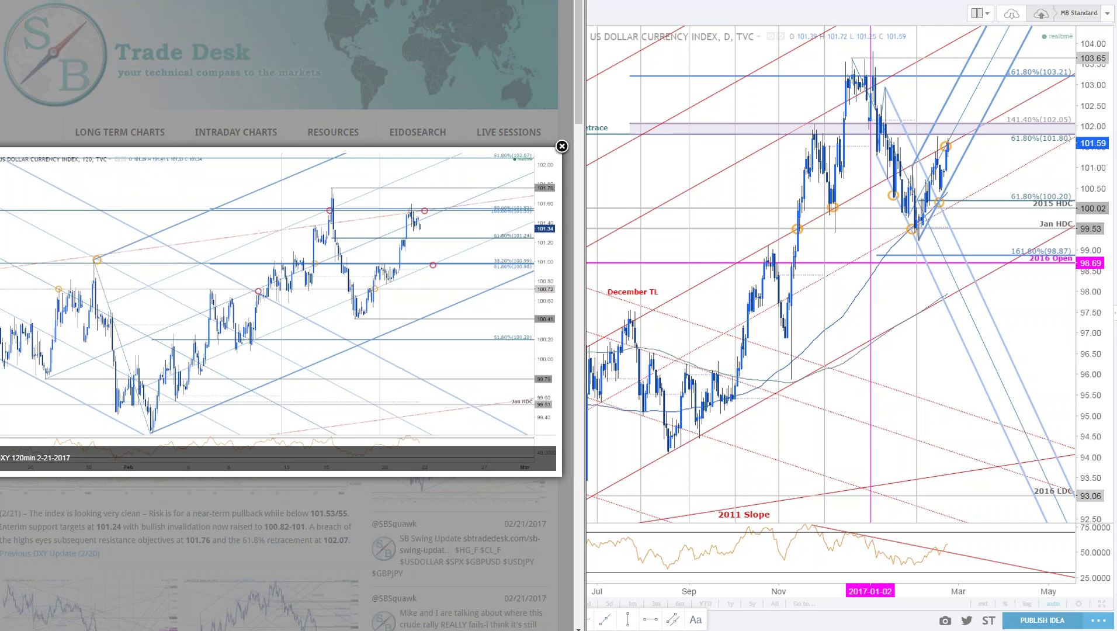
Maximize and zoom TradingView's 2-hour DXY chart on February, then return to the blog image.
left_click(1039, 309)
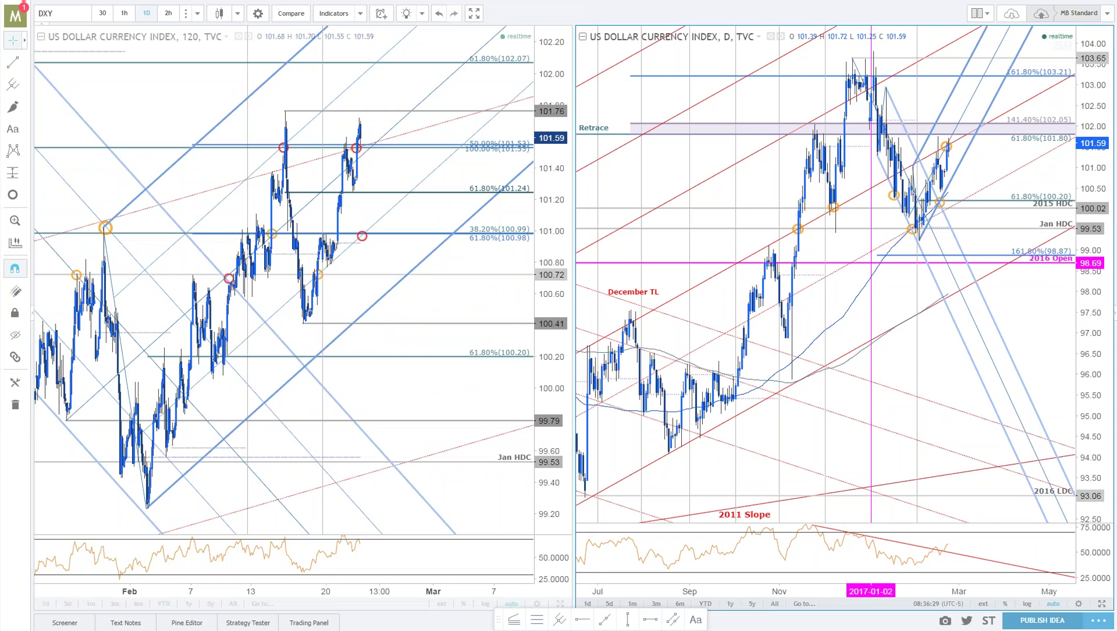
key("alt+Return")
scroll(740, 296, "up", 4)
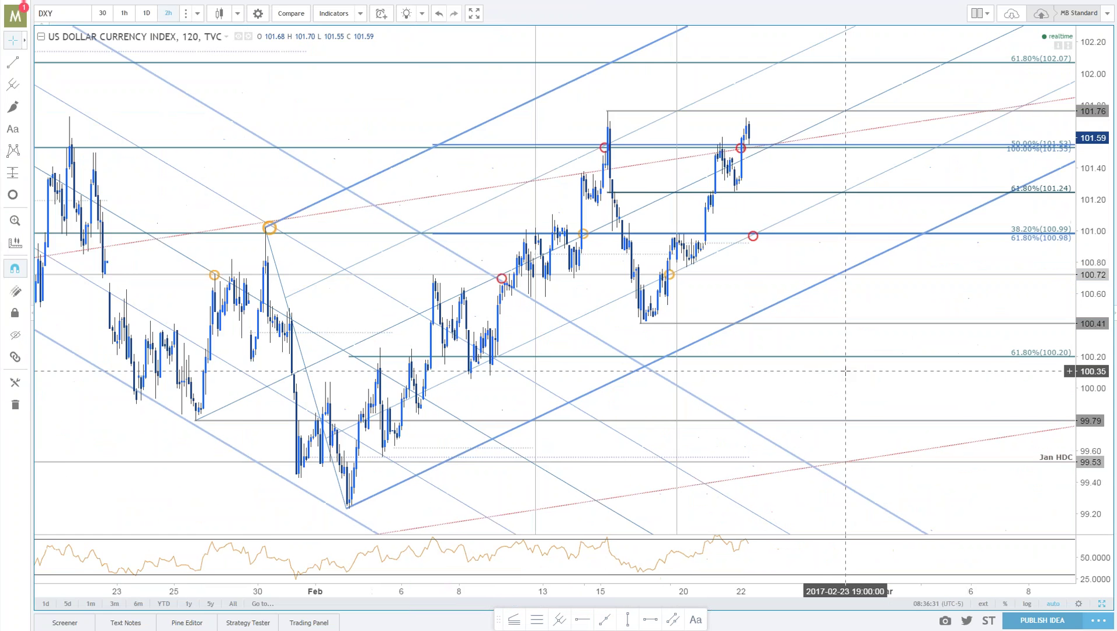
left_click_drag(672, 296, 853, 296)
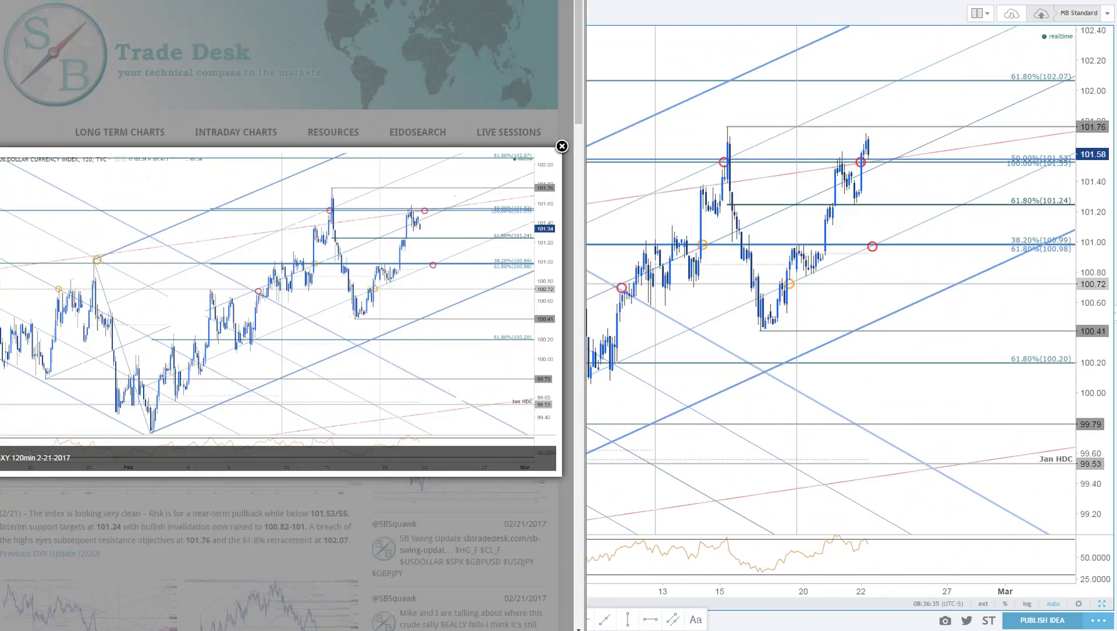
key("alt+Tab")
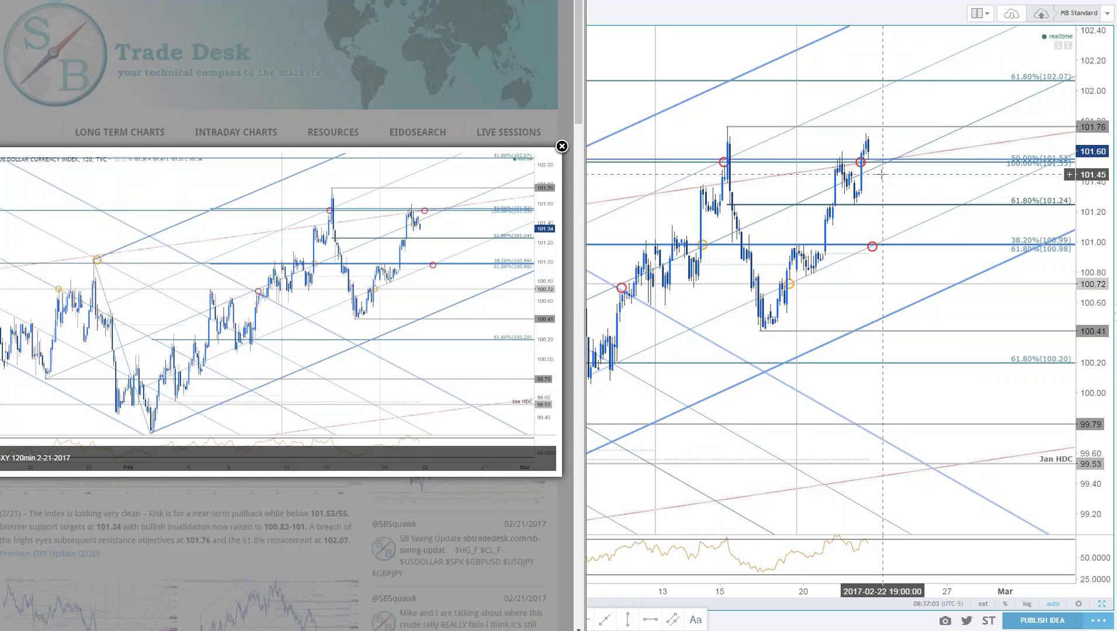
Move the orange circle marker on the DXY chart up to about 102.04.
left_click(873, 246)
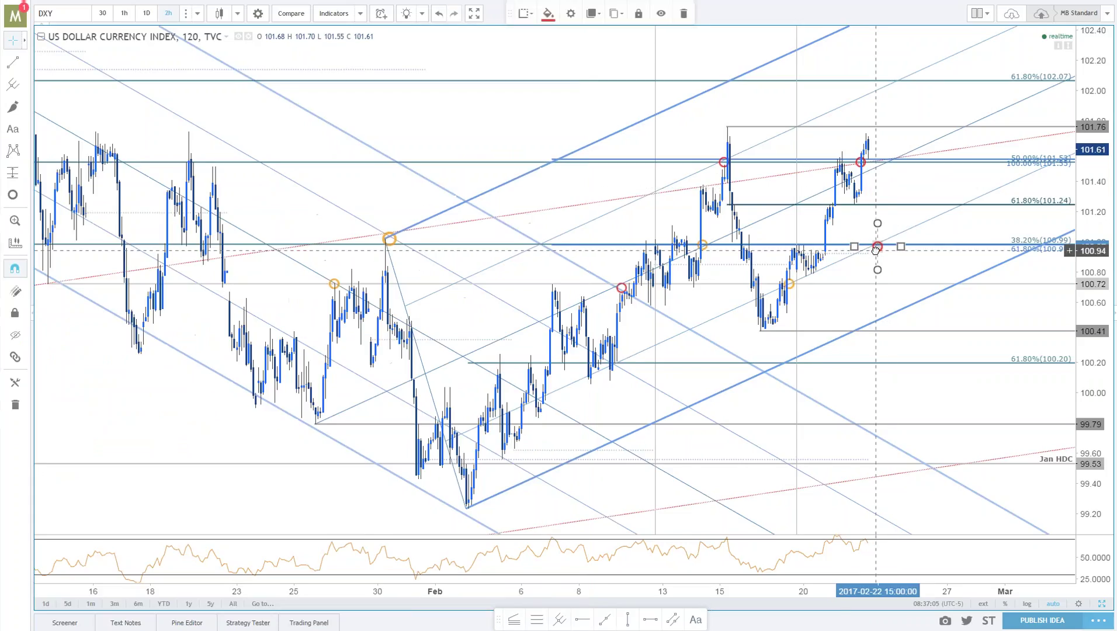
left_click(902, 175)
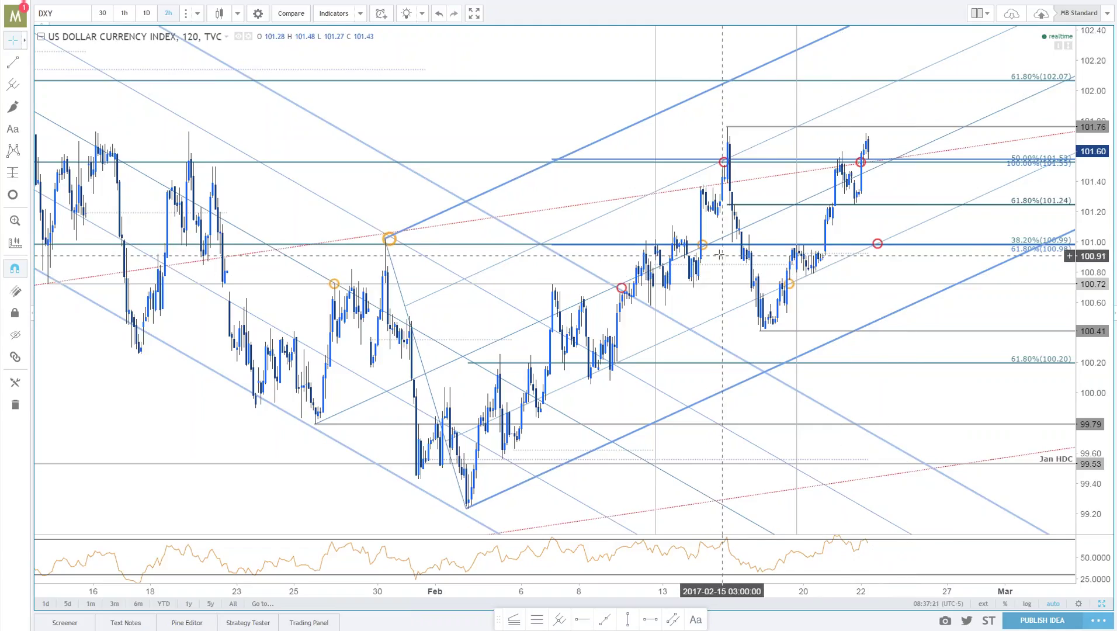
left_click_drag(707, 253, 901, 83)
Zoom in on the climb from the early-February low to price near 101.59.
scroll(993, 592, "down", 3)
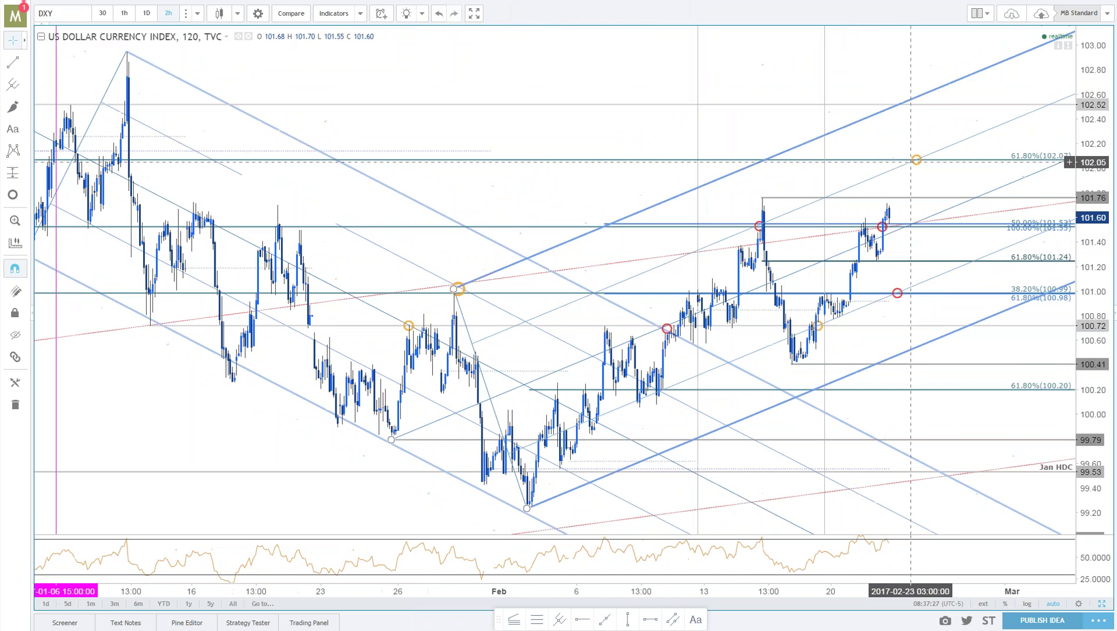
scroll(910, 386, "down", 5)
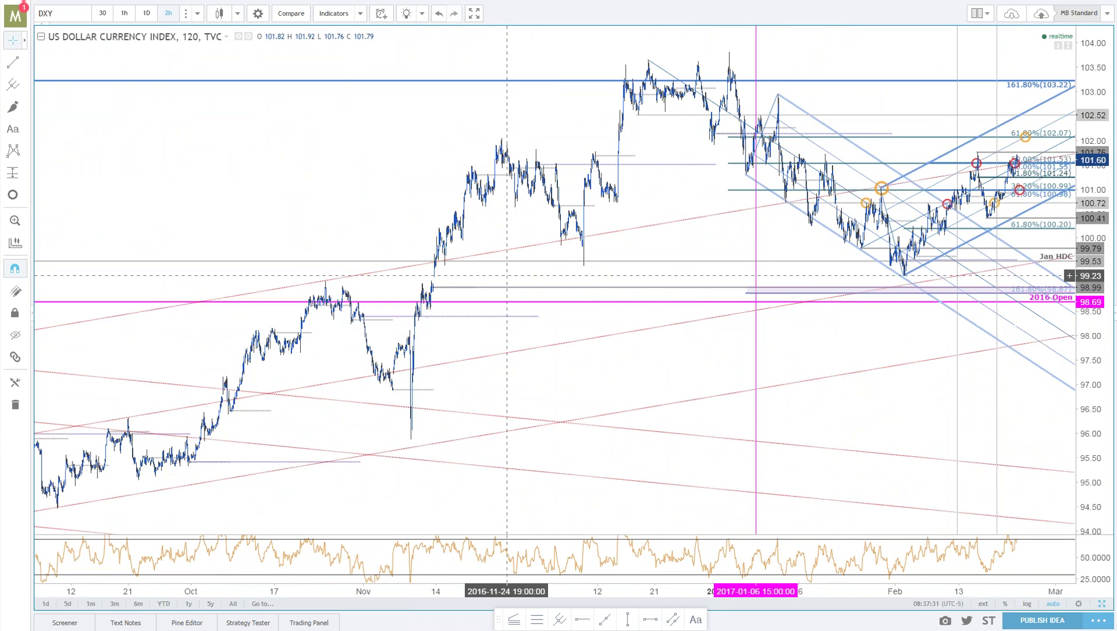
scroll(923, 397, "up", 5)
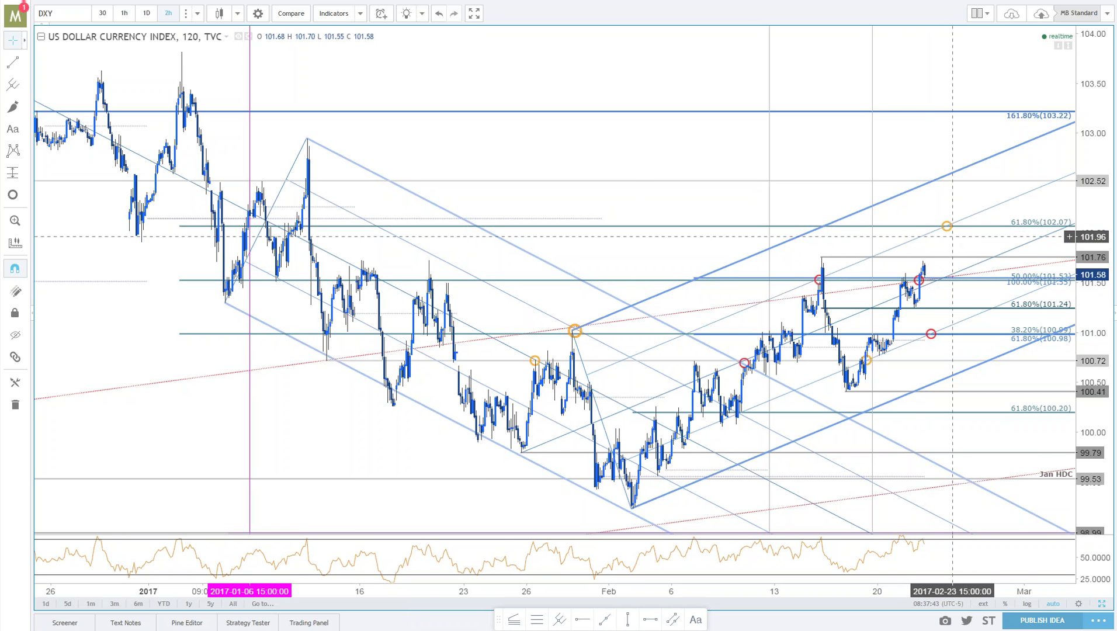
scroll(1038, 350, "up", 3)
scroll(1038, 350, "up", 3)
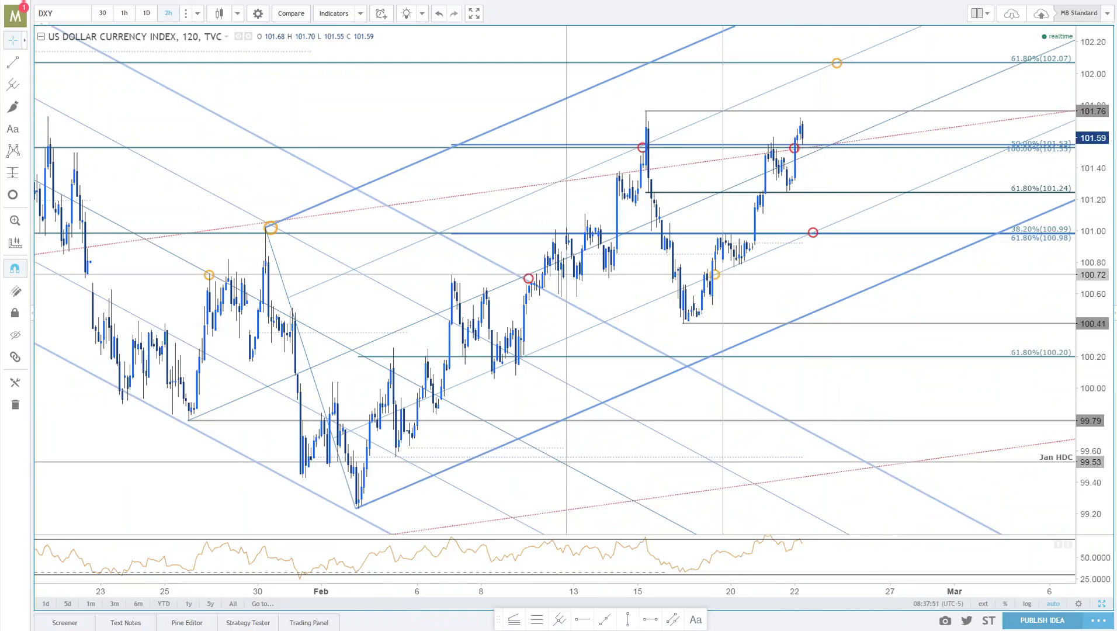
Draw a rising red RSI trend line from the February 16 low to near February 23.
left_click(605, 619)
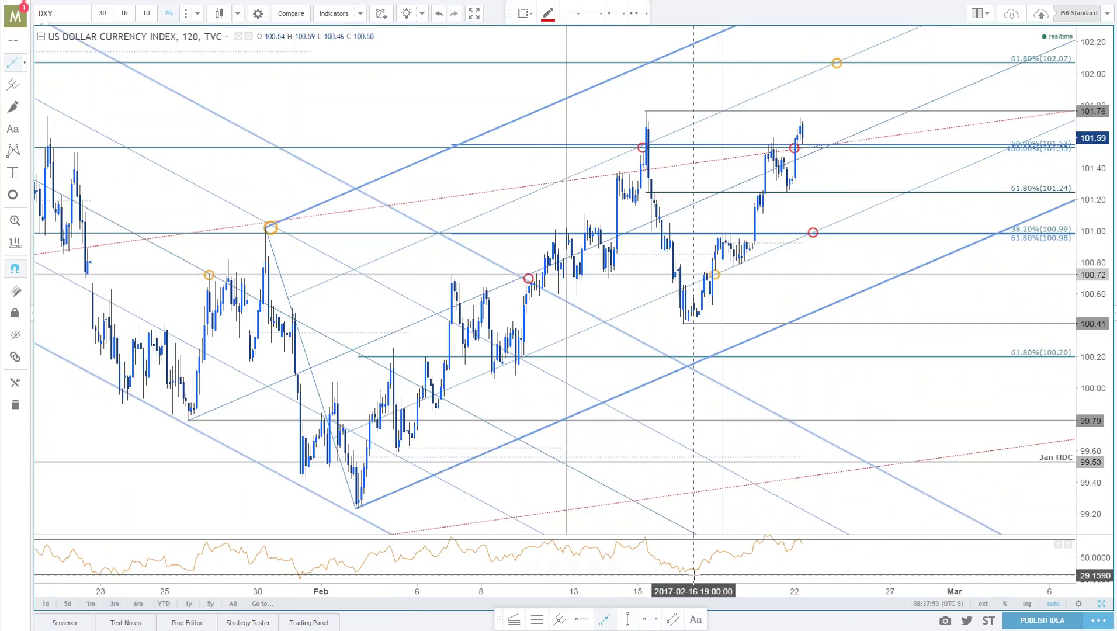
left_click(693, 570)
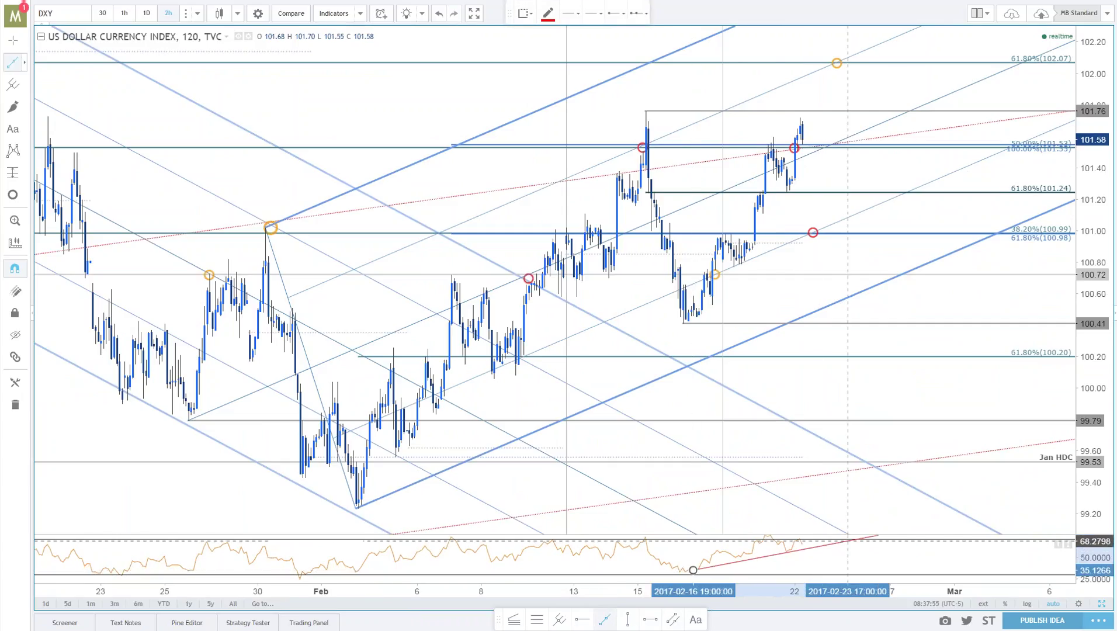
left_click(854, 538)
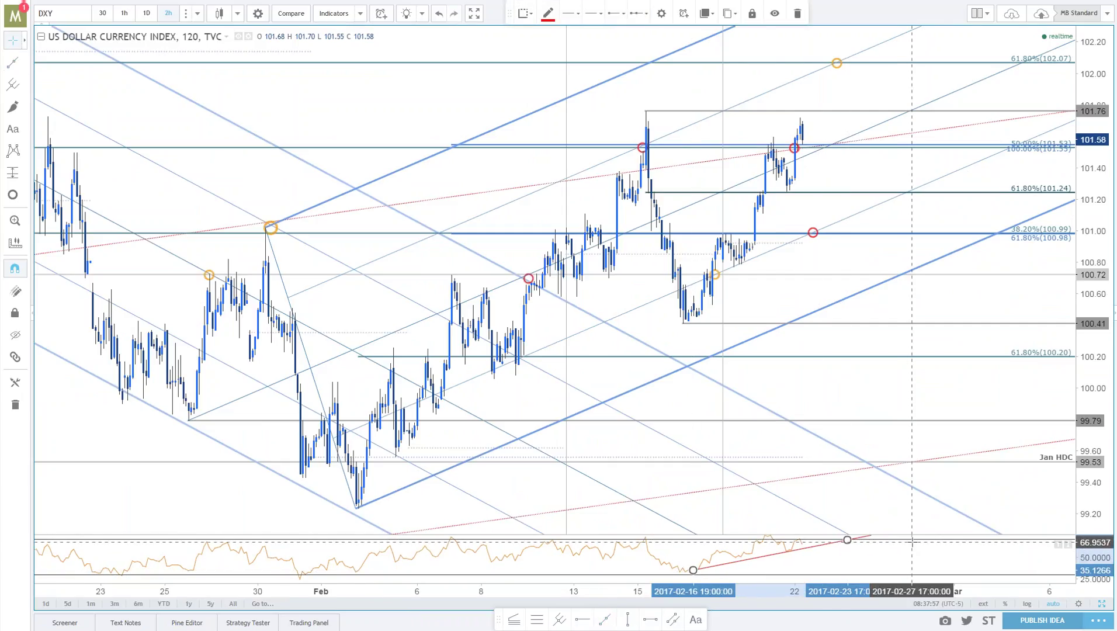
double_click(854, 537)
double_click(886, 387)
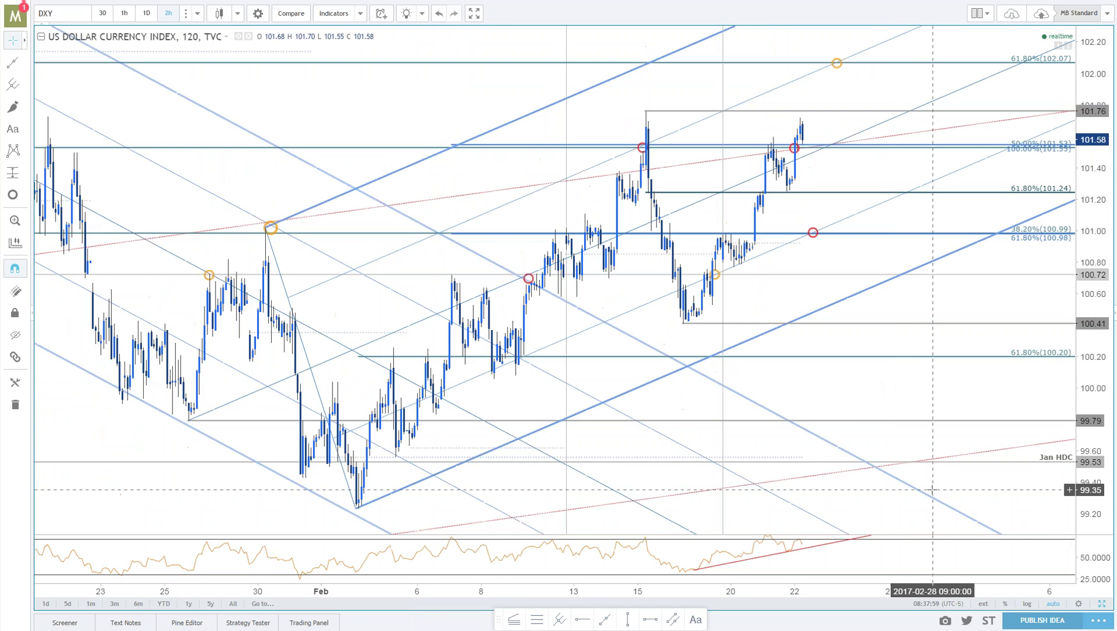
Switch the DXY chart to the 30-minute interval and delete the RSI trend line.
type("30")
key("Return")
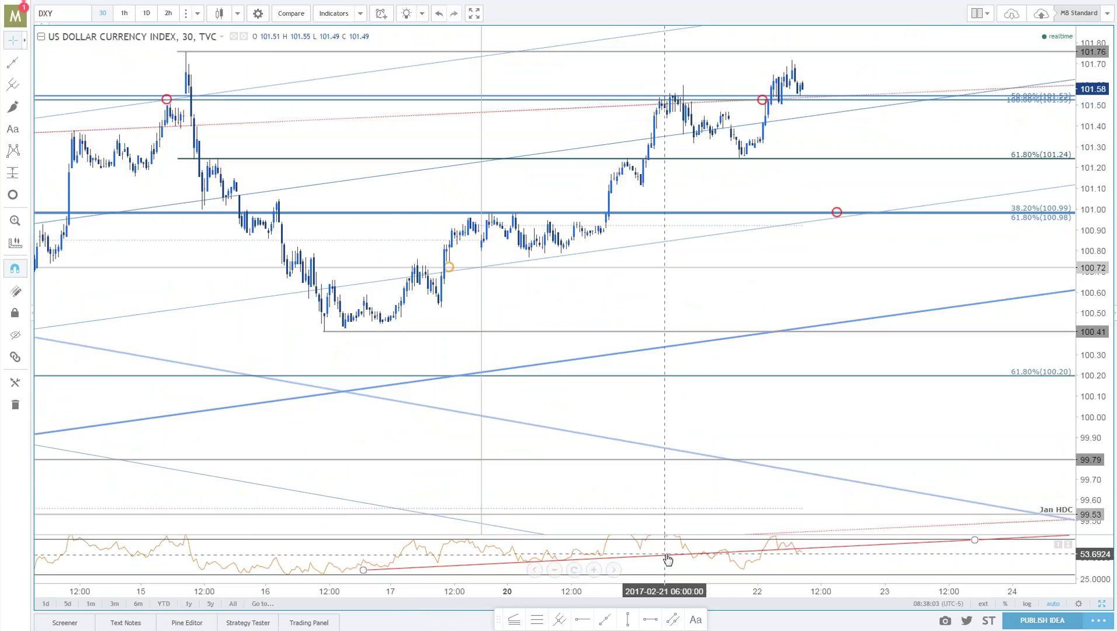
key("Delete")
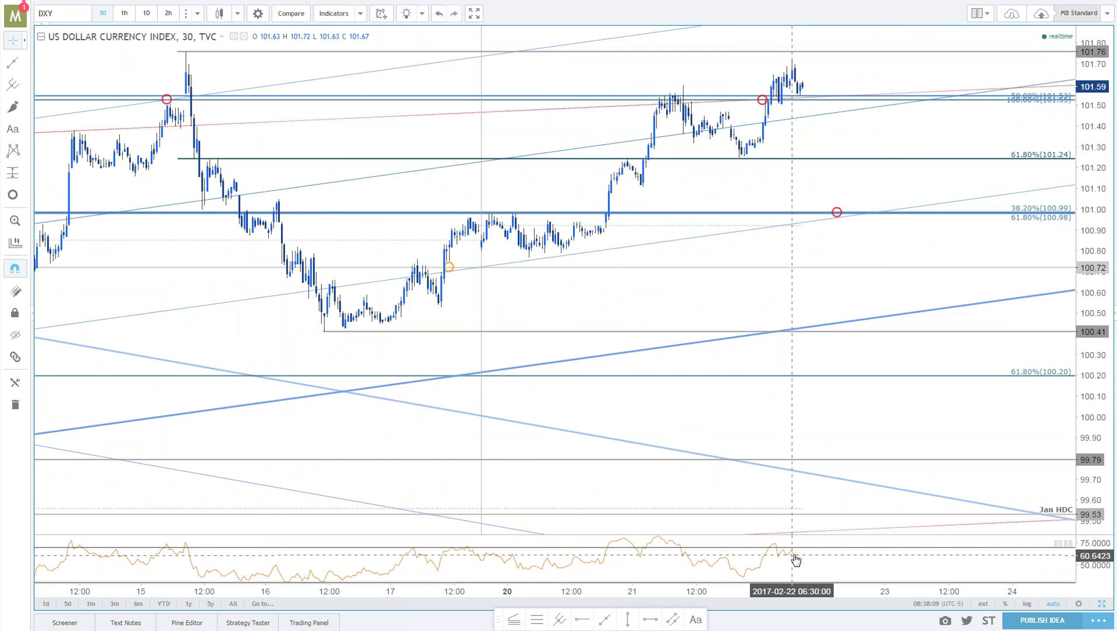
Frame the chart to show the orange 102.07 target, then bring back the blog's DXY image.
scroll(899, 120, "down", 4)
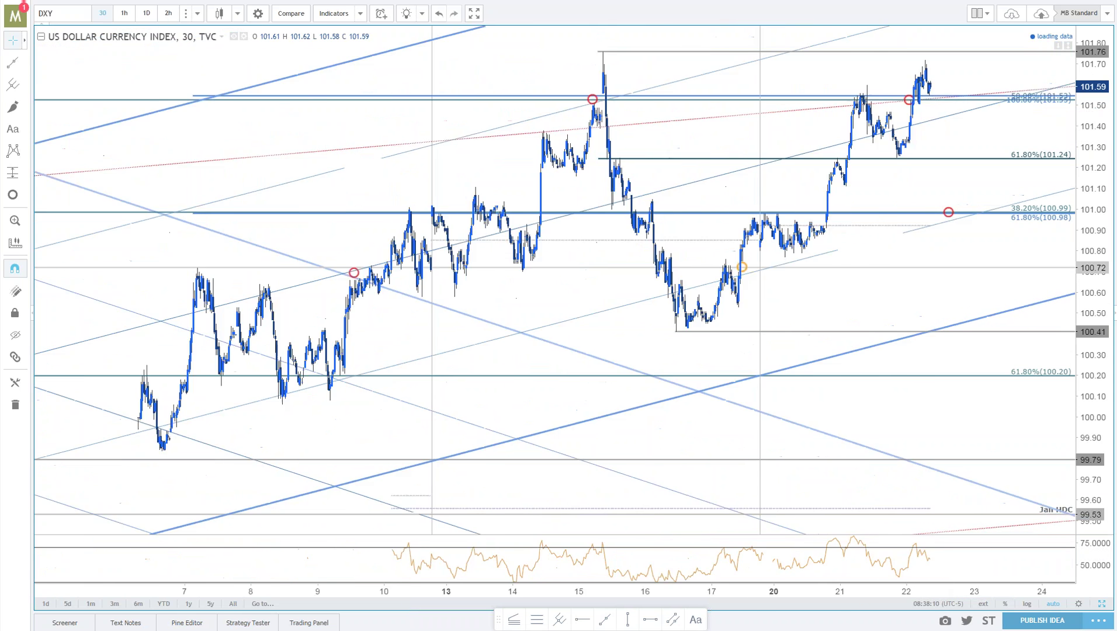
scroll(971, 179, "down", 4)
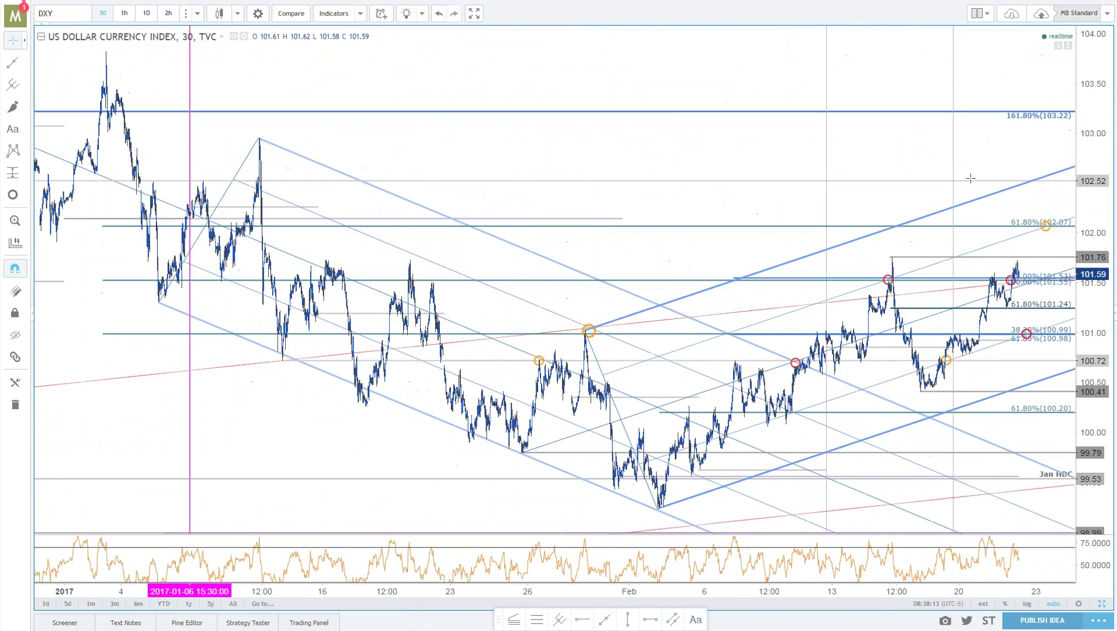
scroll(970, 179, "up", 5)
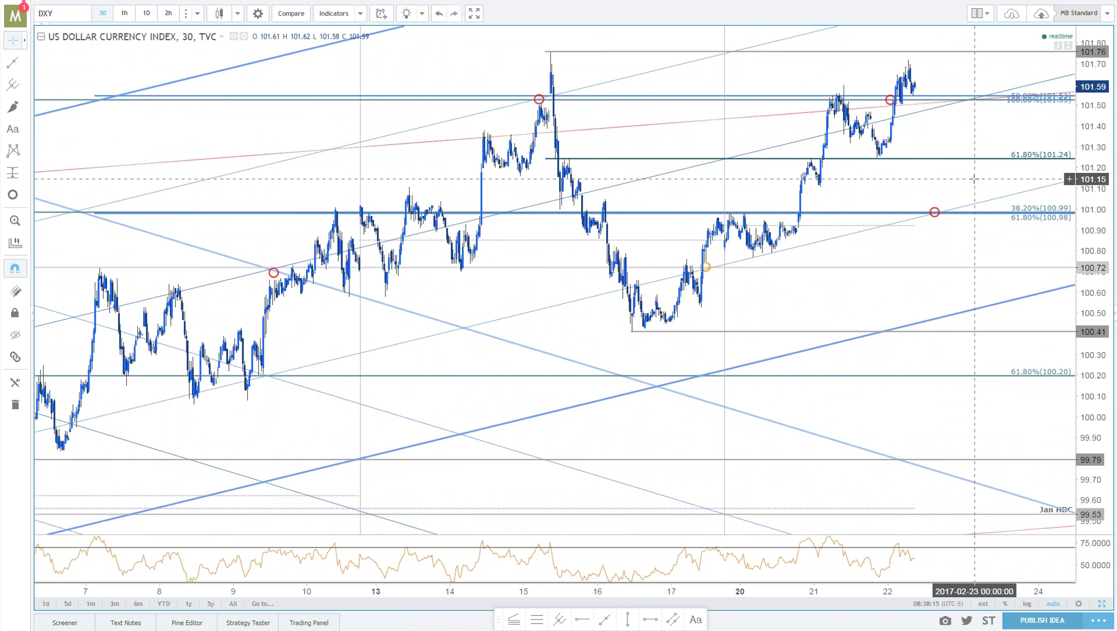
scroll(1029, 163, "up", 2)
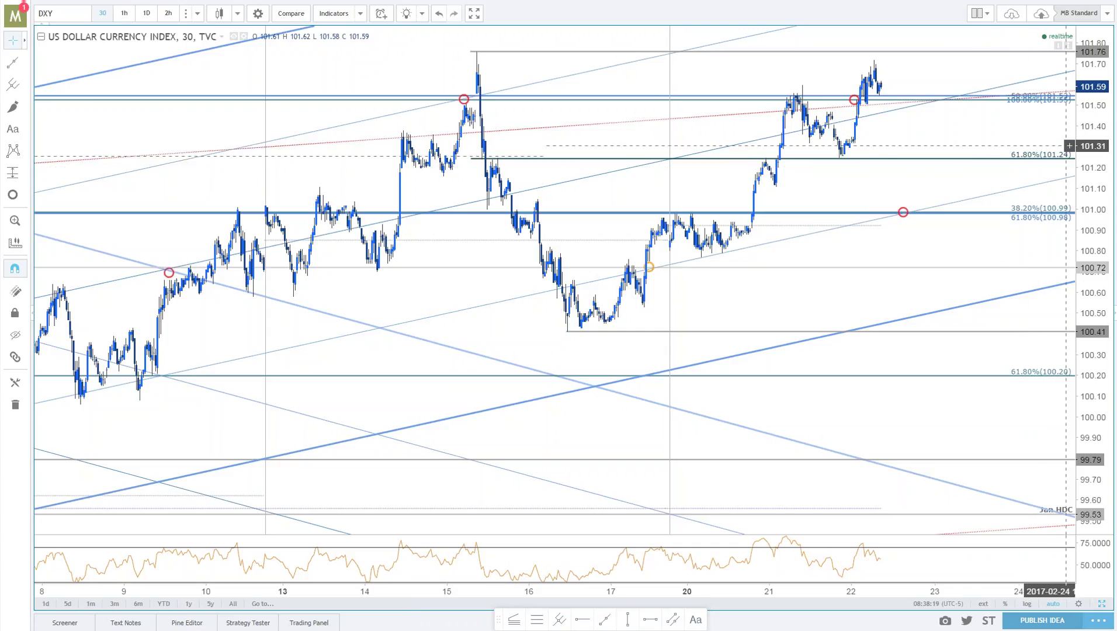
left_click_drag(980, 142, 969, 208)
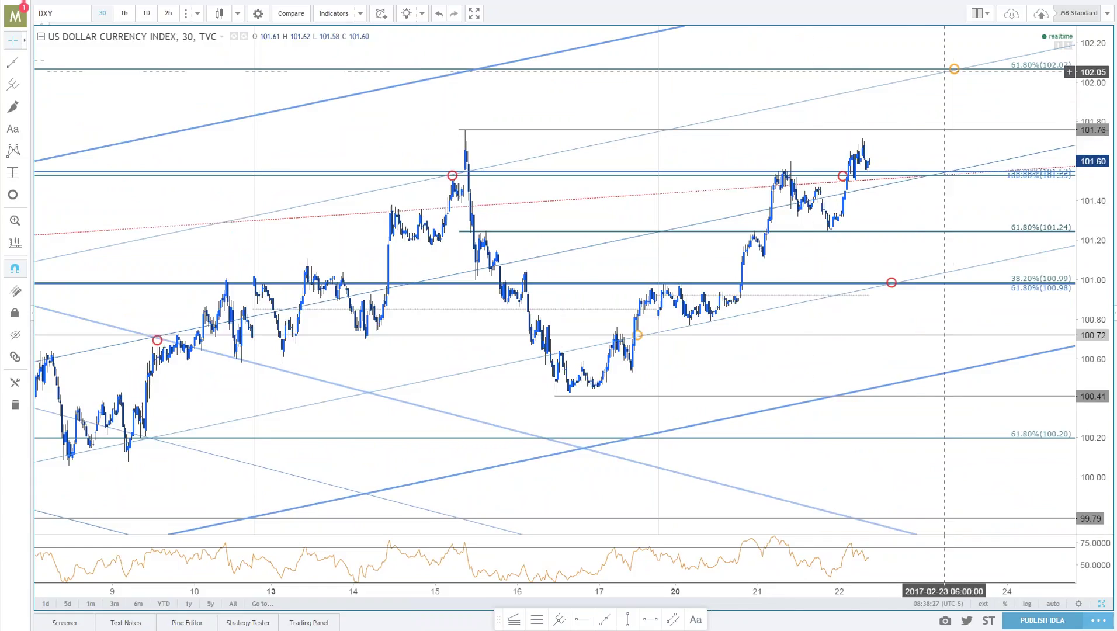
left_click(954, 69)
left_click(950, 77)
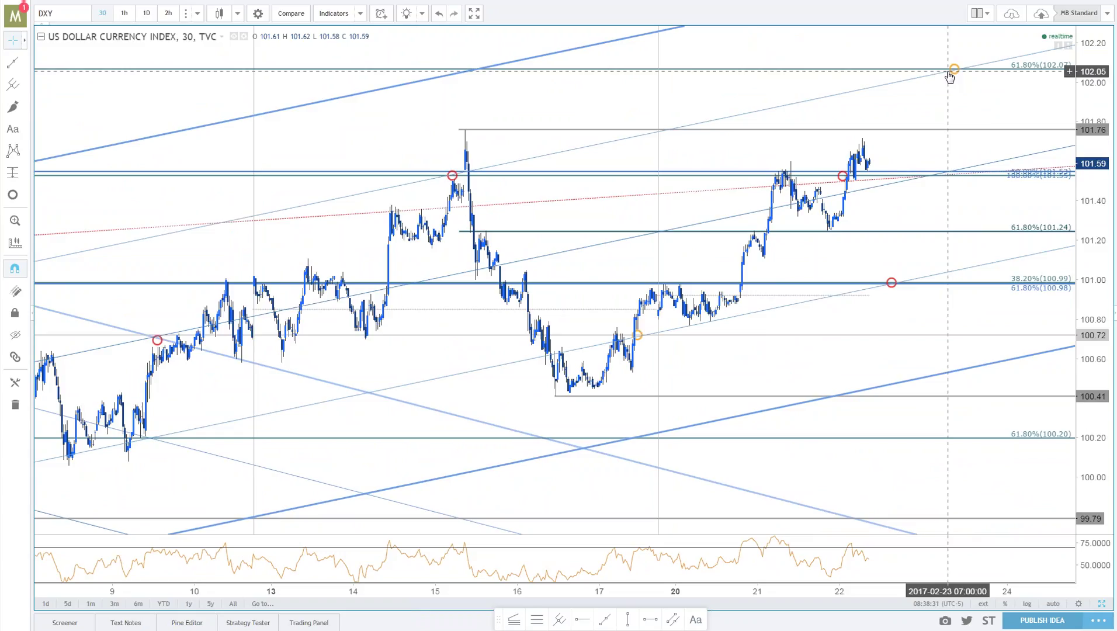
key("alt+Tab")
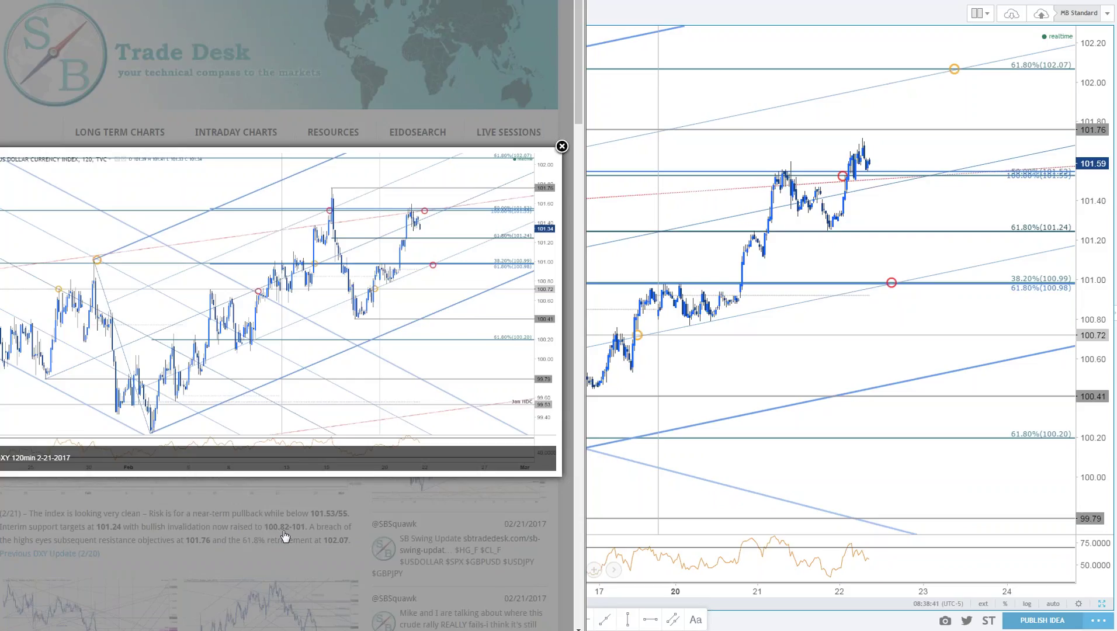
Close the DXY image, enlarge the blog's EURUSD 60min chart, and load TradingView's EURUSD 30-minute/daily layout.
left_click(898, 287)
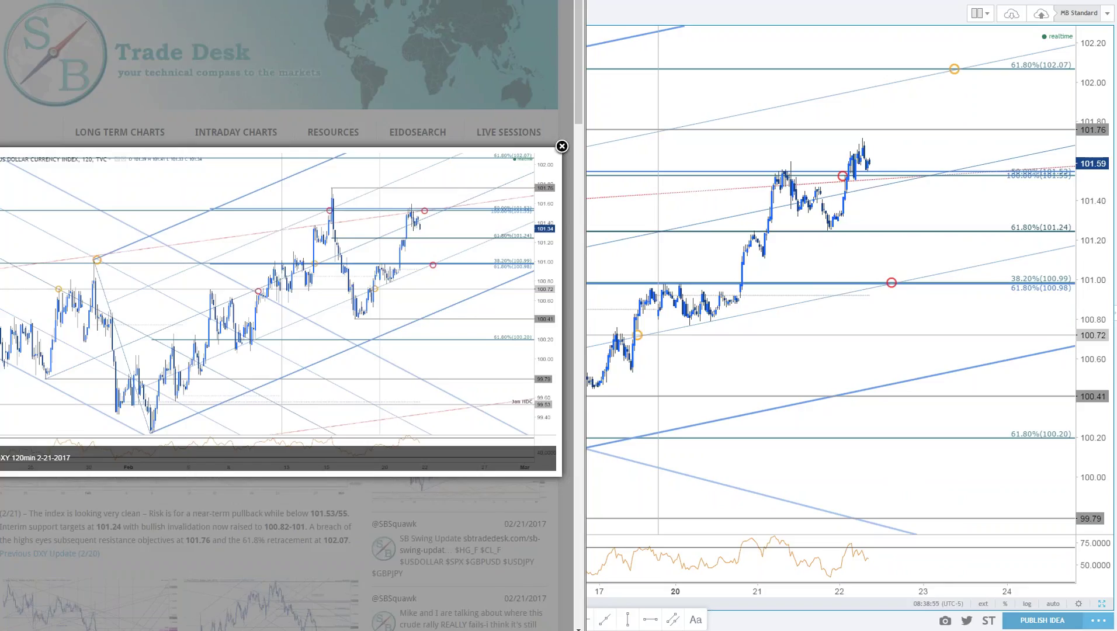
left_click(560, 147)
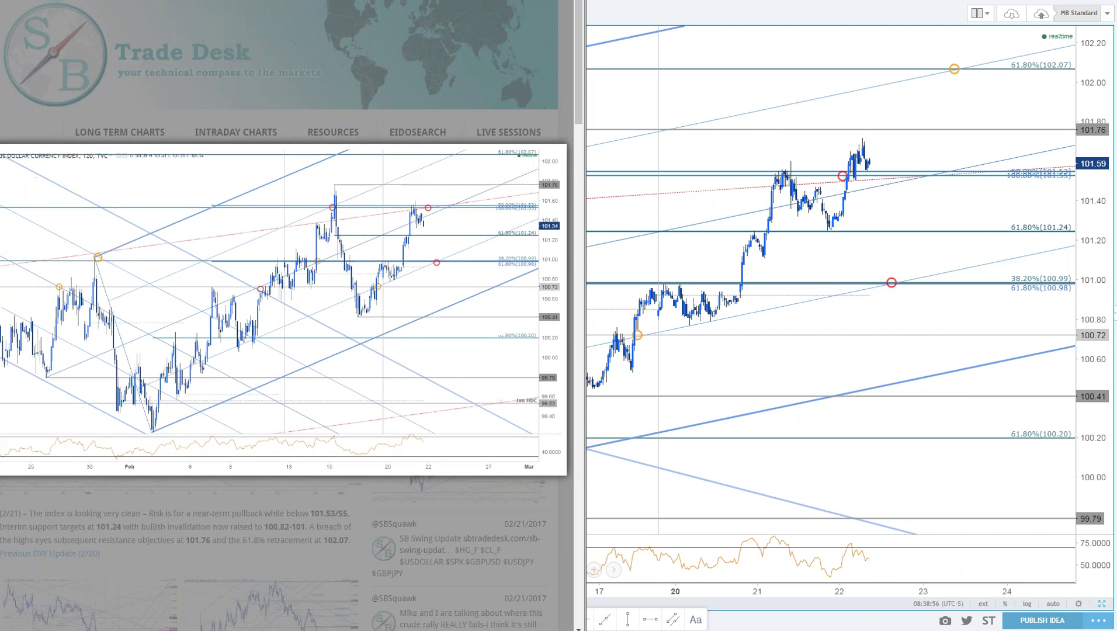
scroll(281, 316, "down", 9)
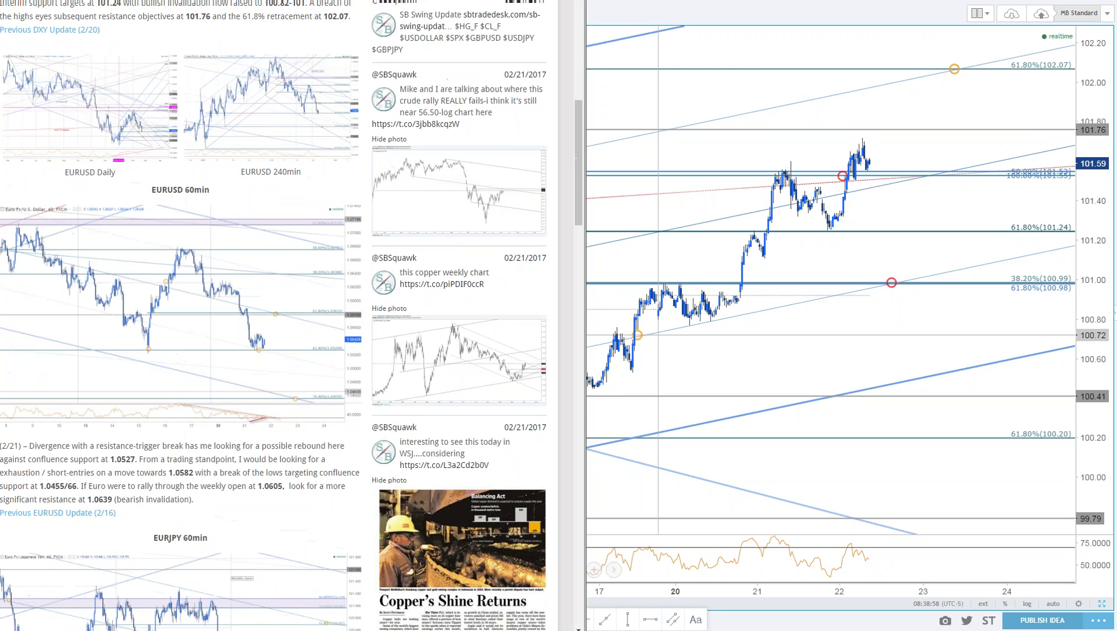
left_click(203, 314)
key("alt+Tab")
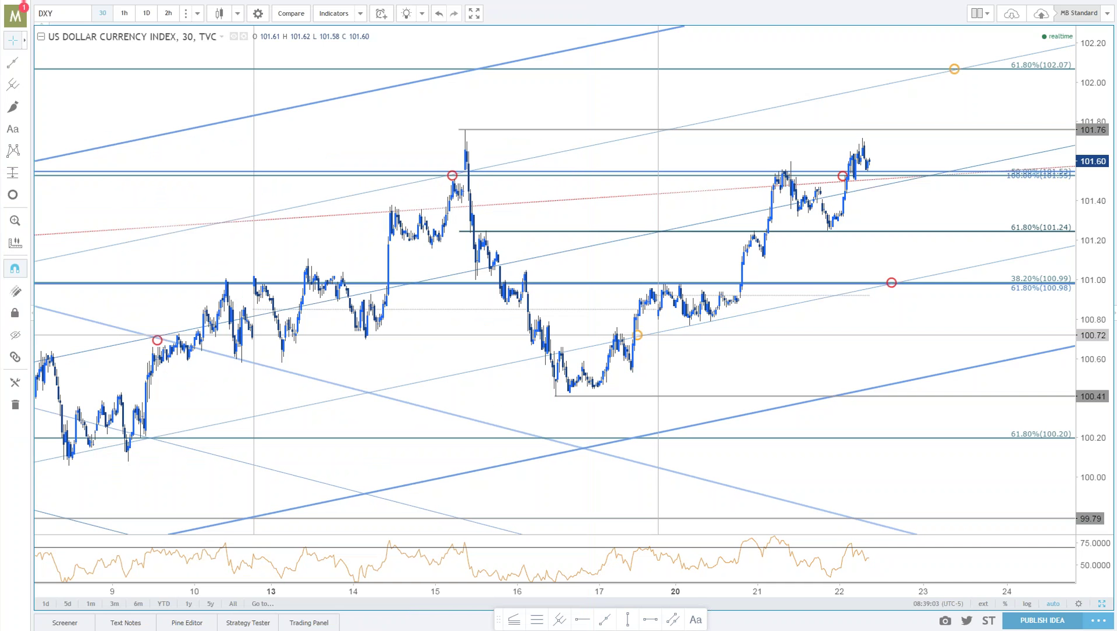
key("ctrl+Tab")
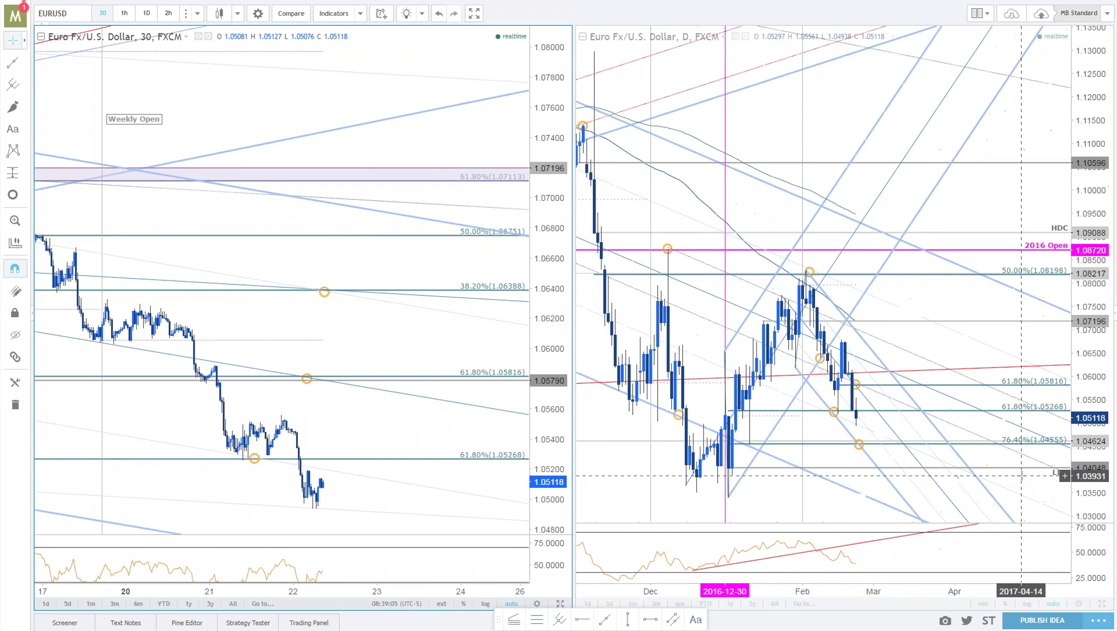
Zoom the EURUSD panes to show two weeks of 30-minute data down to 1.04555.
scroll(1021, 476, "up", 1)
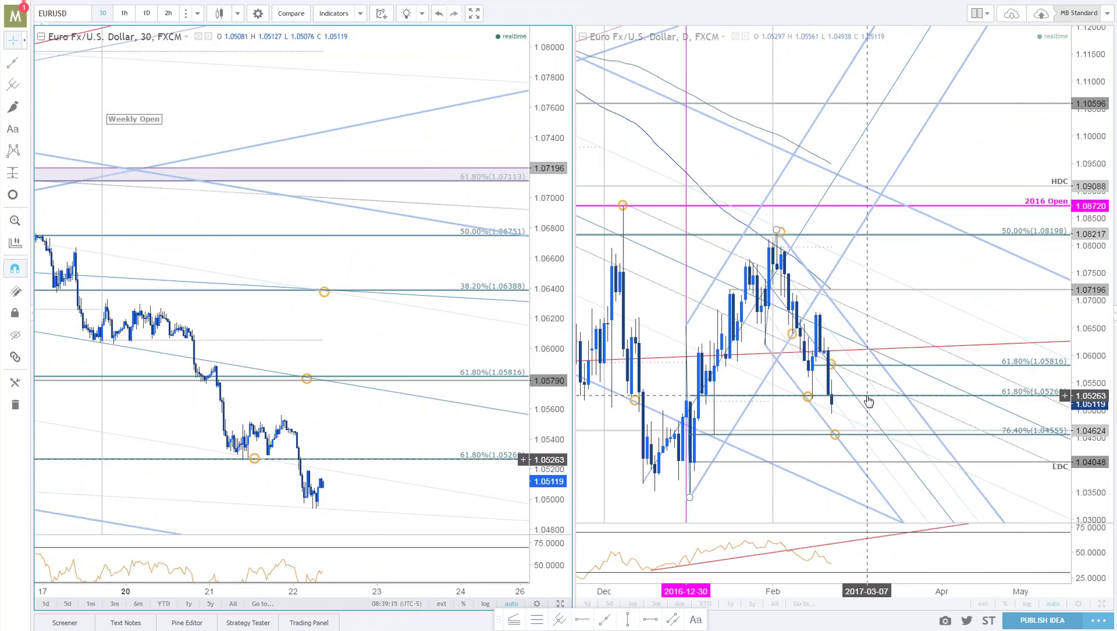
scroll(192, 333, "down", 5)
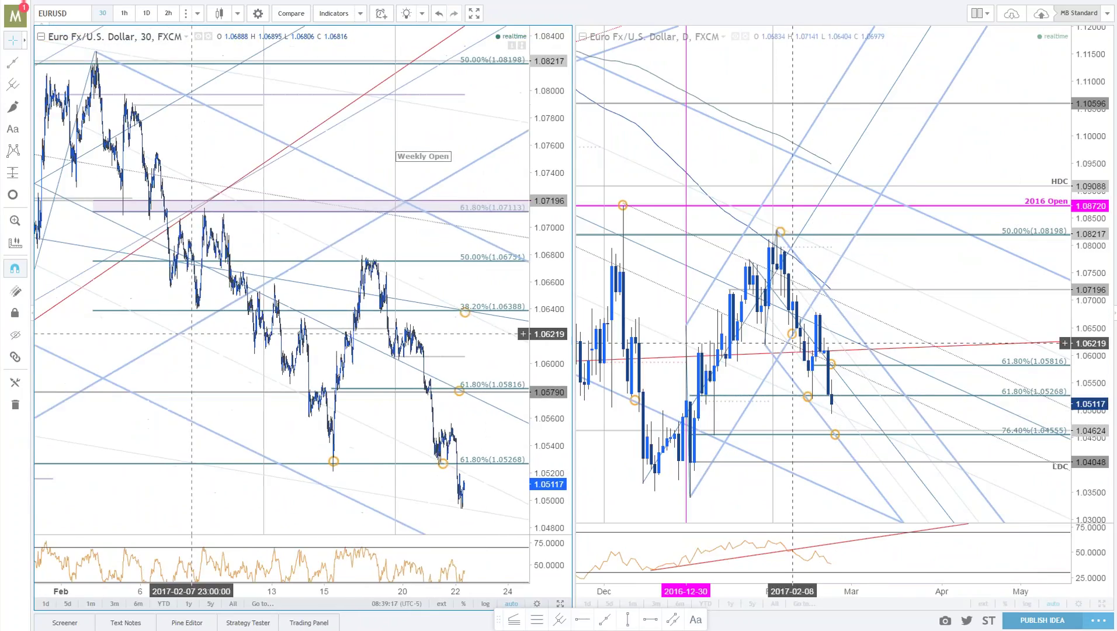
scroll(191, 334, "down", 3)
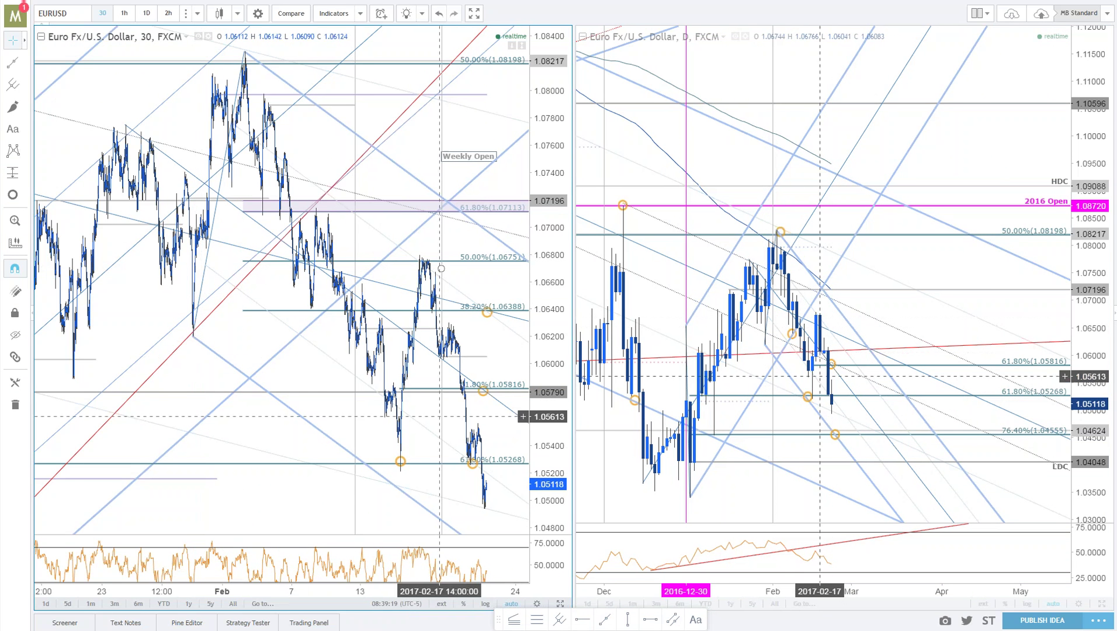
scroll(299, 458, "up", 5)
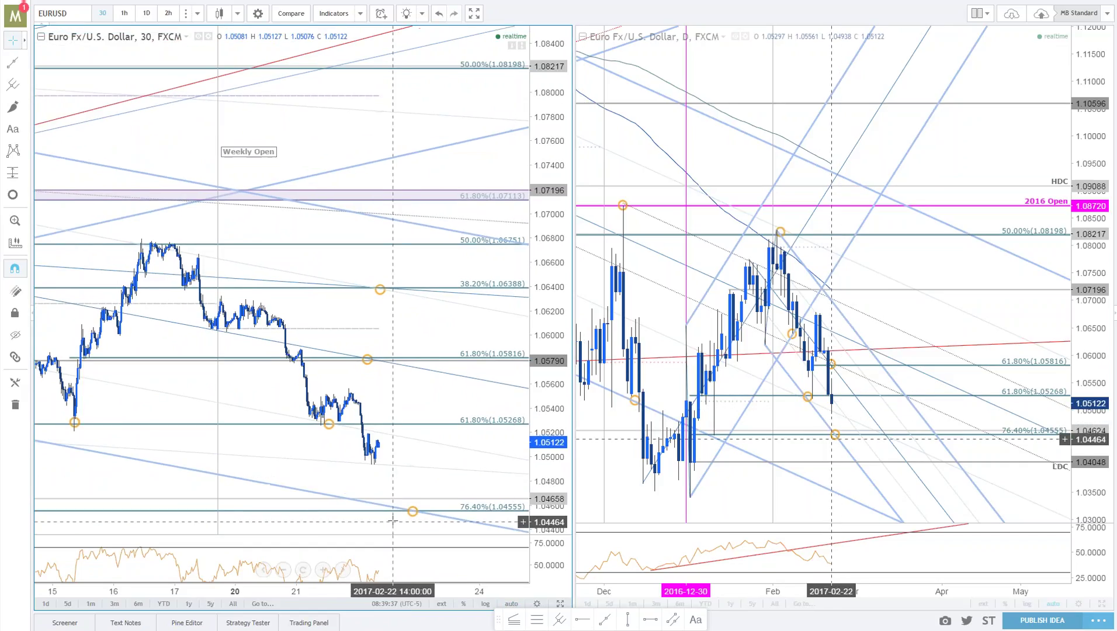
scroll(383, 503, "down", 5)
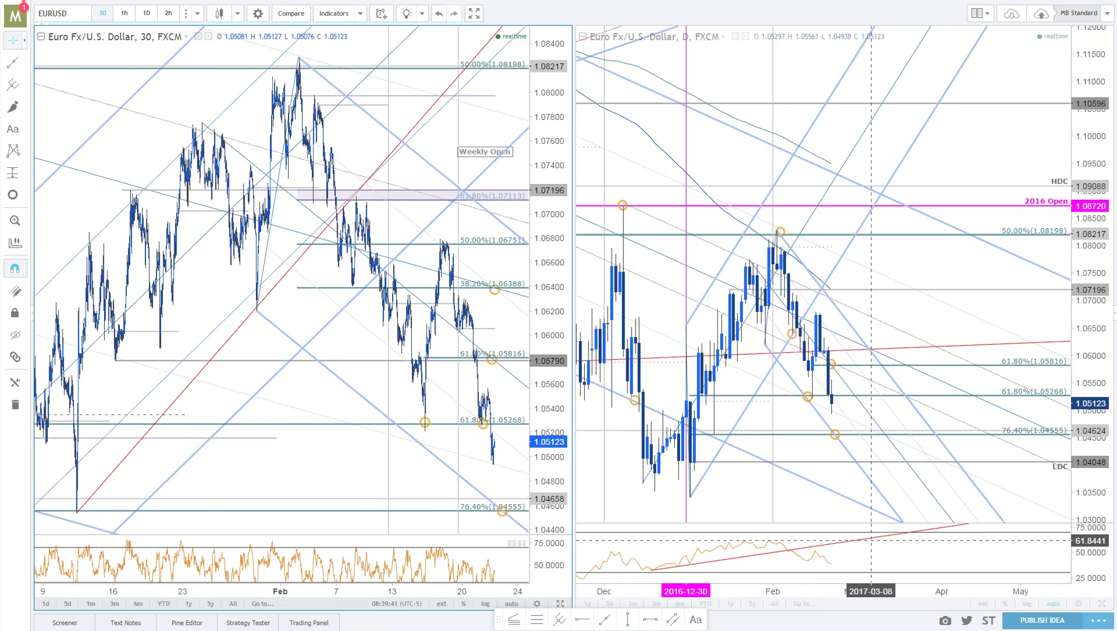
Maximize the EURUSD pane to full width and switch it to the 240-minute interval.
left_click(561, 605)
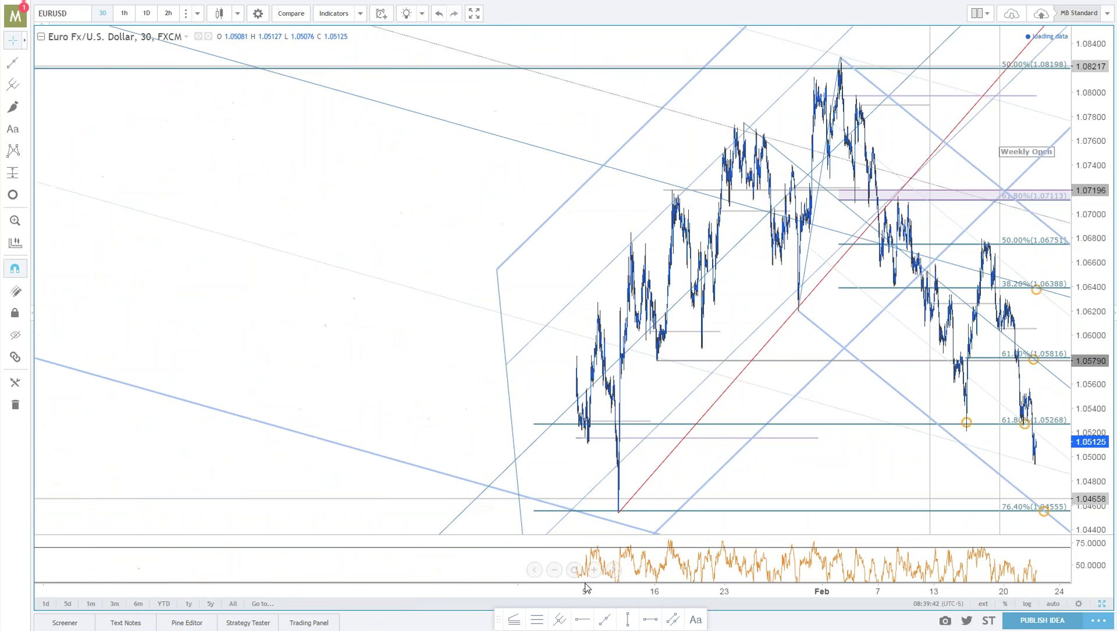
left_click_drag(243, 459, 180, 425)
type("240")
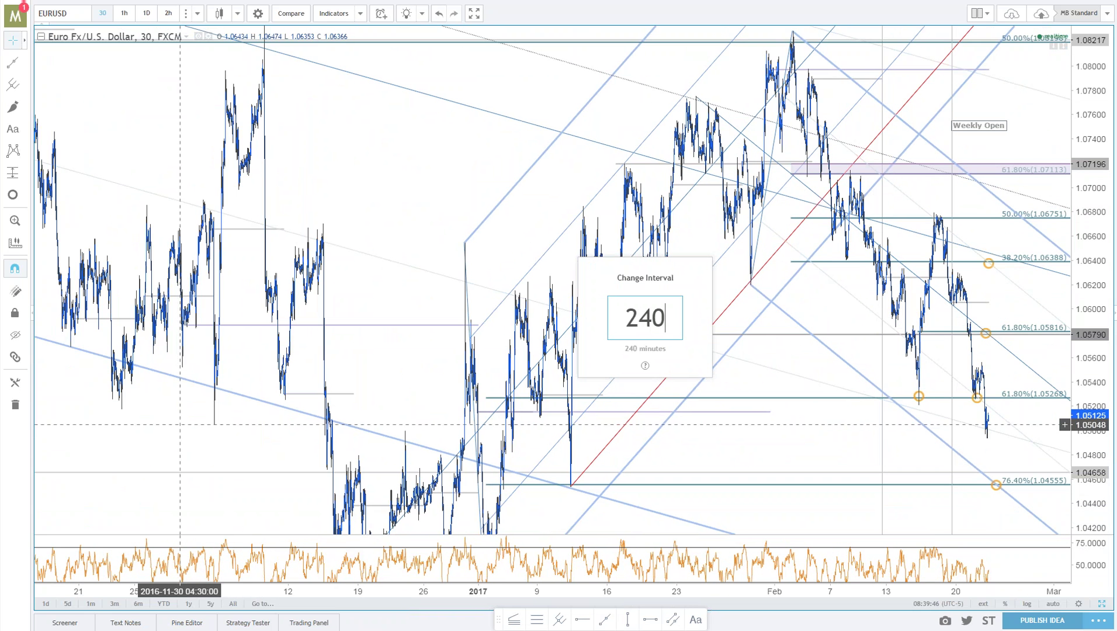
key("Return")
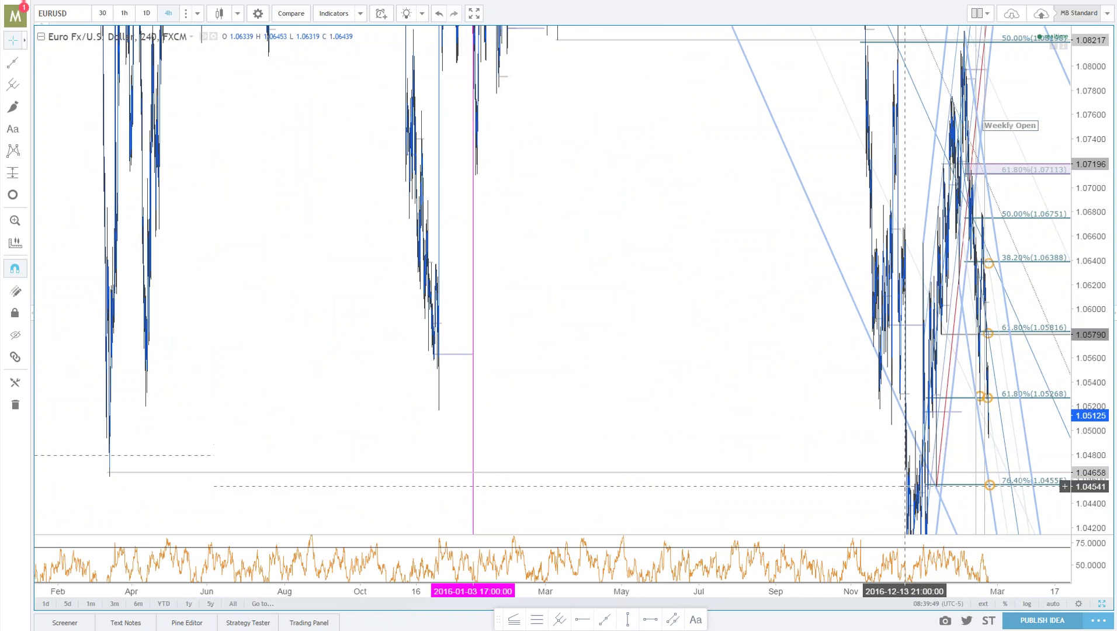
Frame the 4-hour chart on January–March, pointing out the circle marker at the January low.
scroll(881, 469, "up", 3)
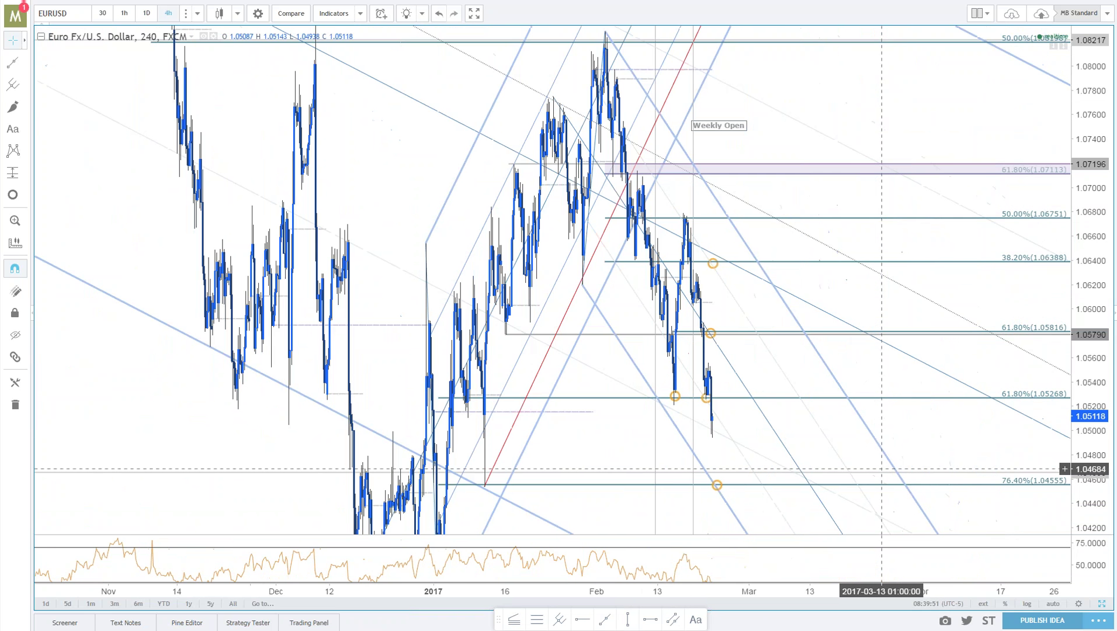
scroll(251, 492, "down", 5)
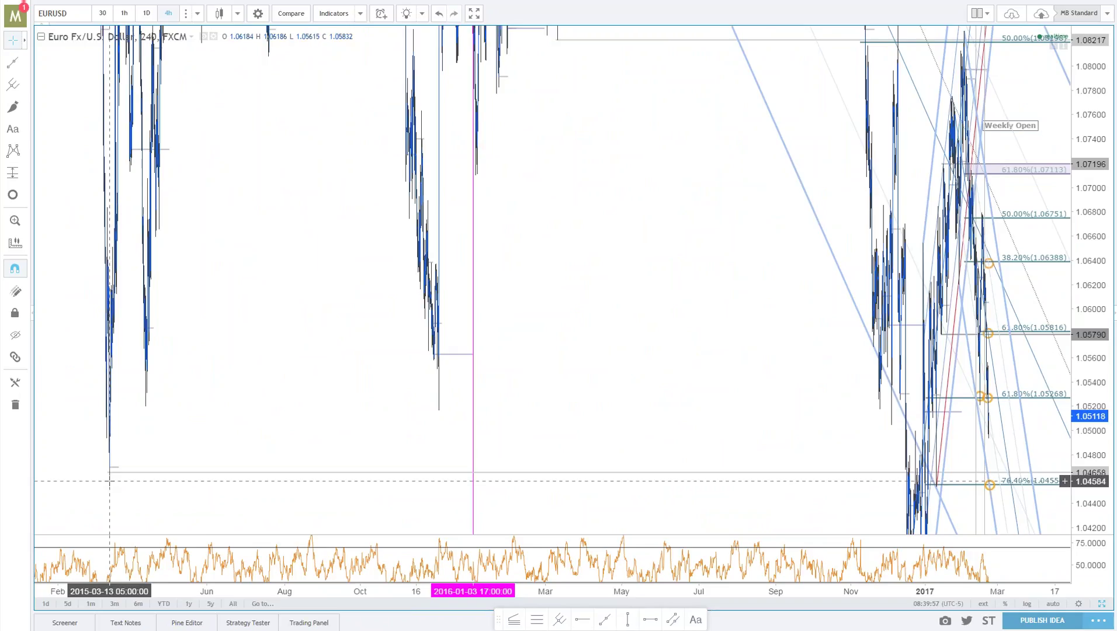
scroll(877, 476, "up", 4)
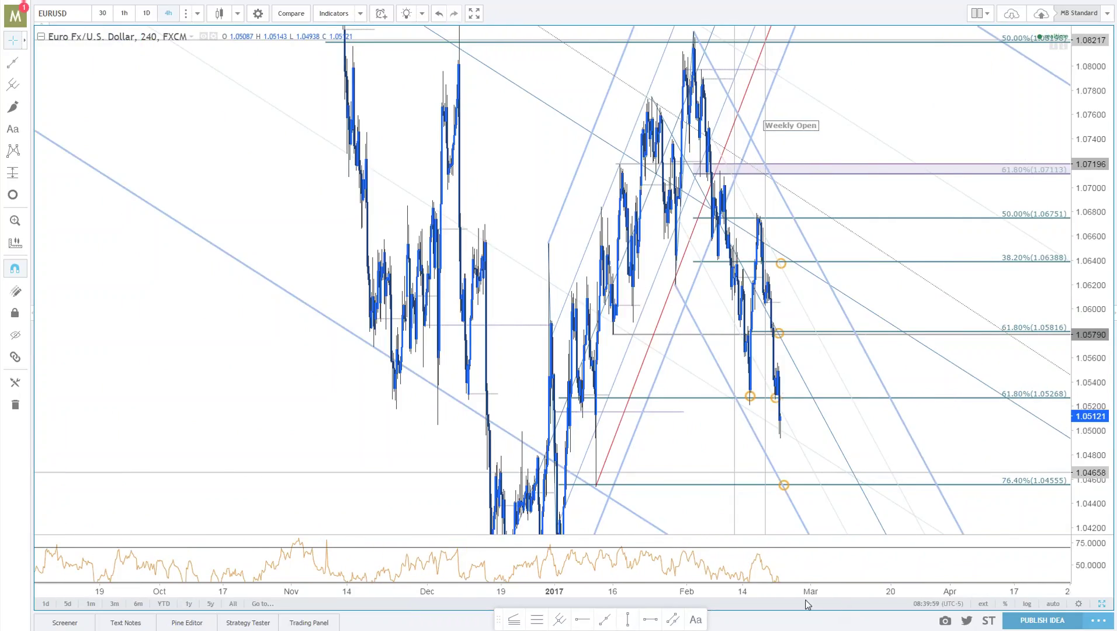
scroll(818, 552, "up", 5)
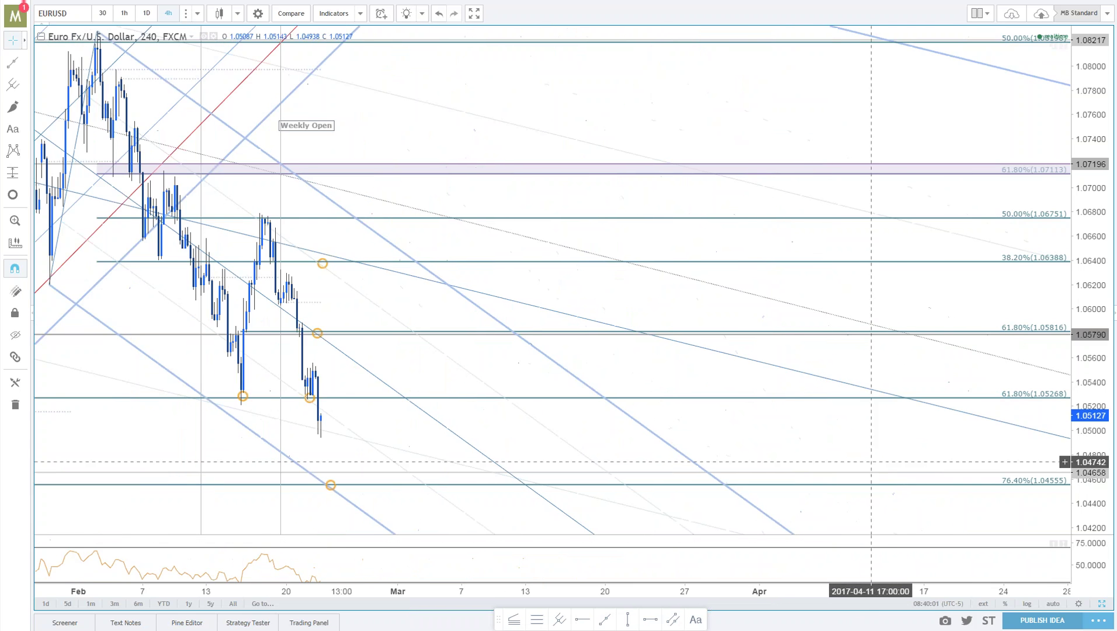
scroll(865, 459, "down", 4)
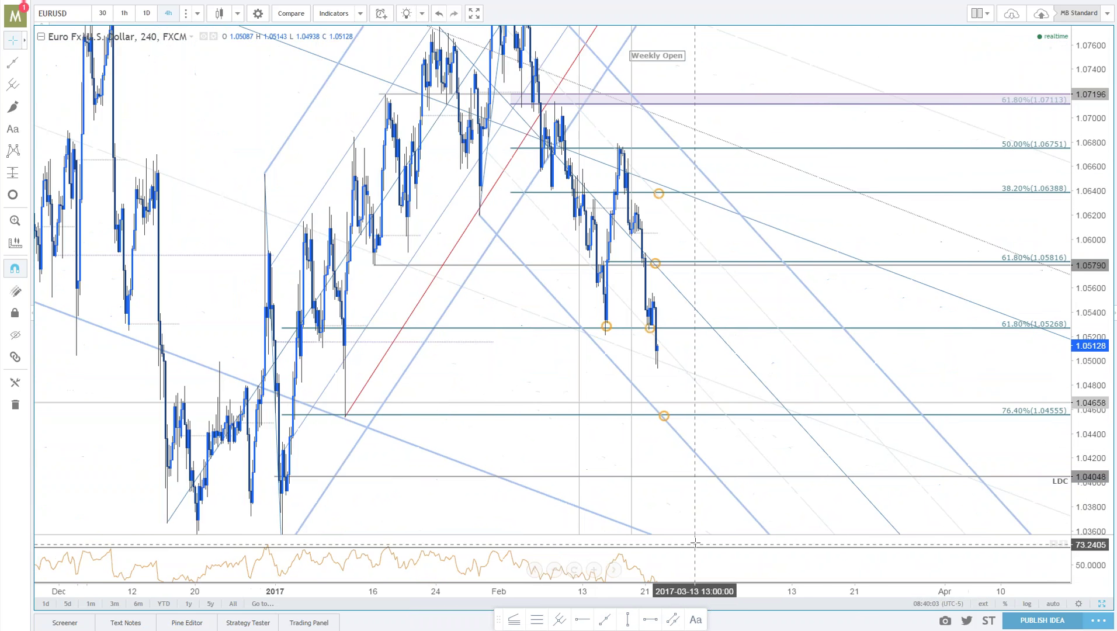
scroll(672, 497, "down", 3)
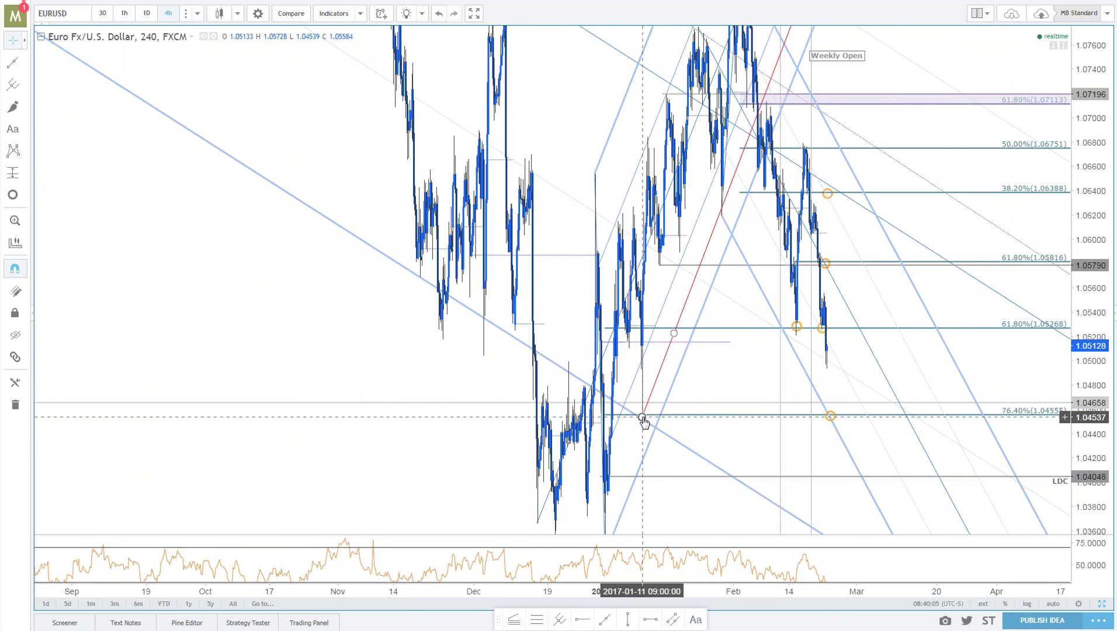
left_click(828, 416)
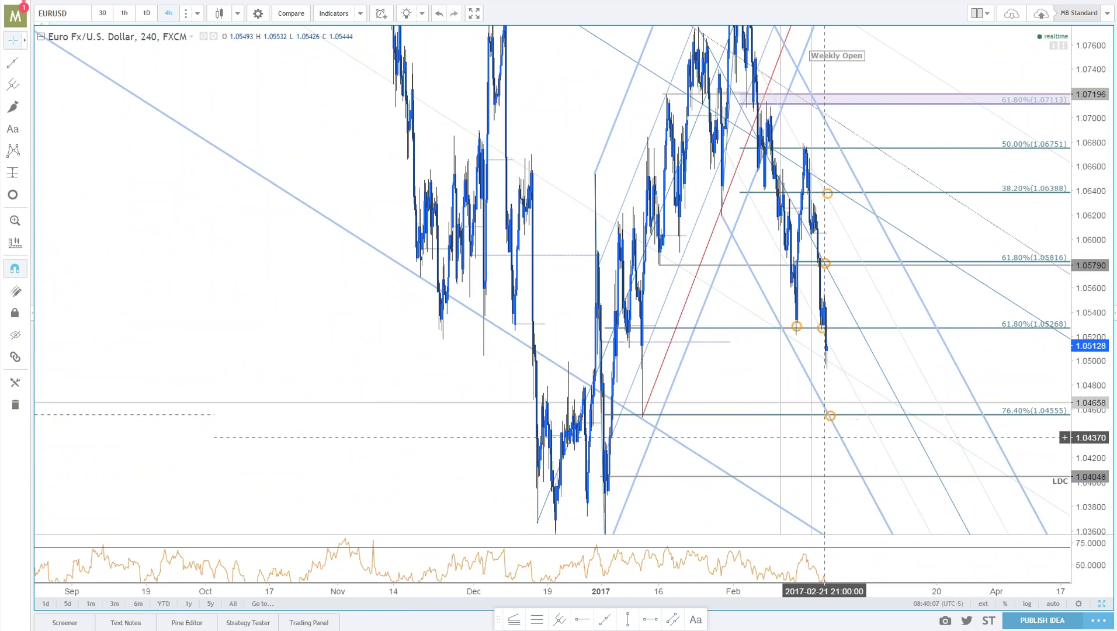
left_click(1036, 429)
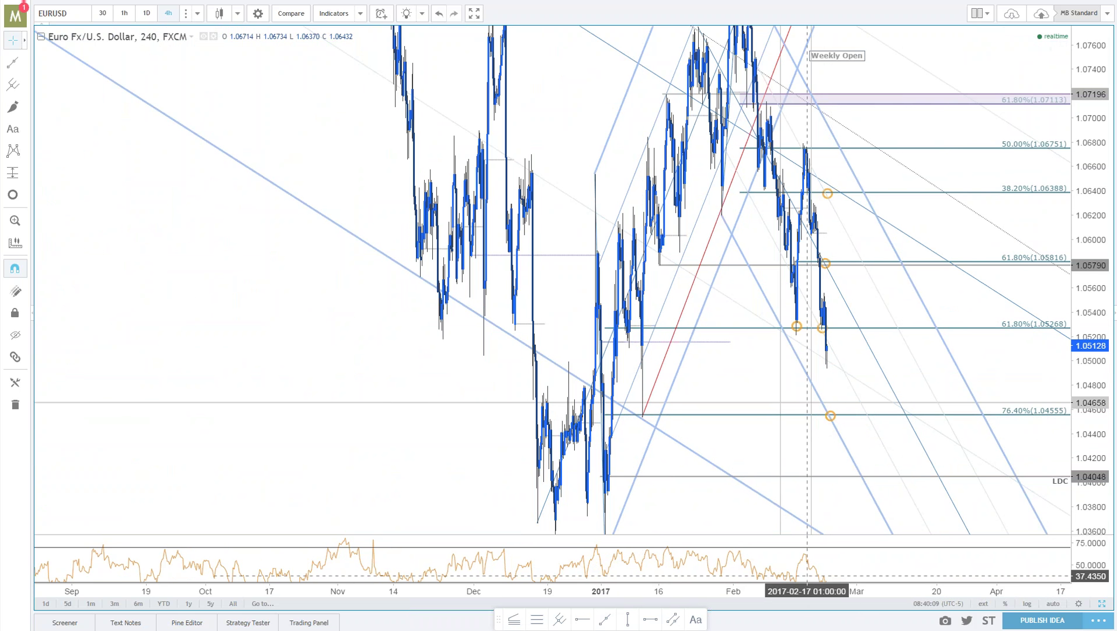
scroll(684, 339, "up", 5)
left_click_drag(684, 340, 1035, 394)
Review the annotated EURUSD 4-hour chart, nudging the view slightly.
scroll(792, 372, "right", 3)
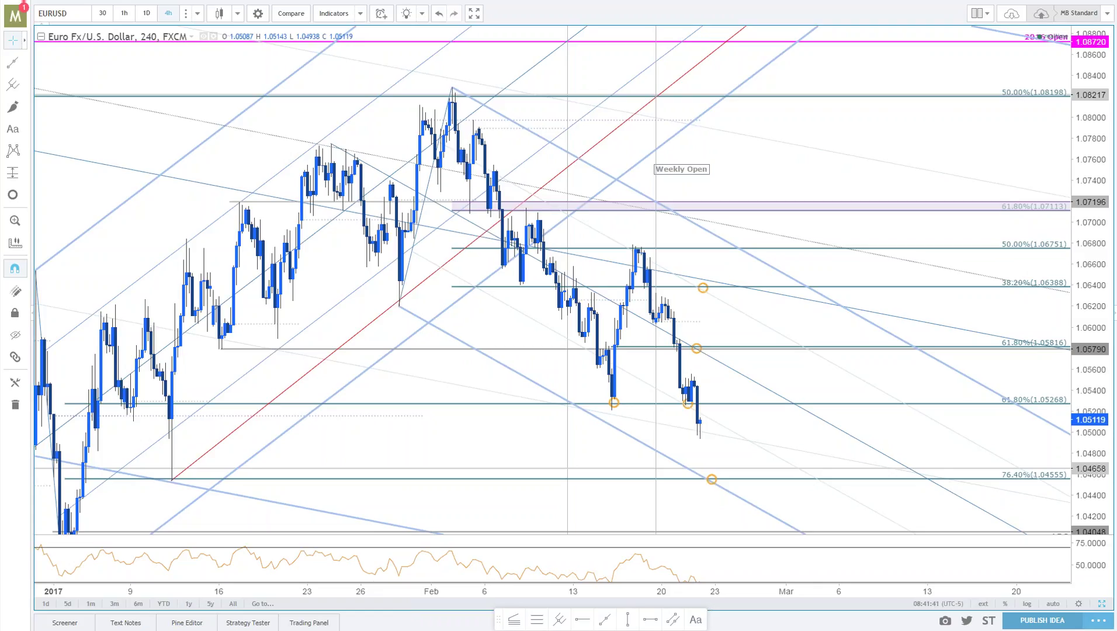
left_click_drag(821, 394, 815, 385)
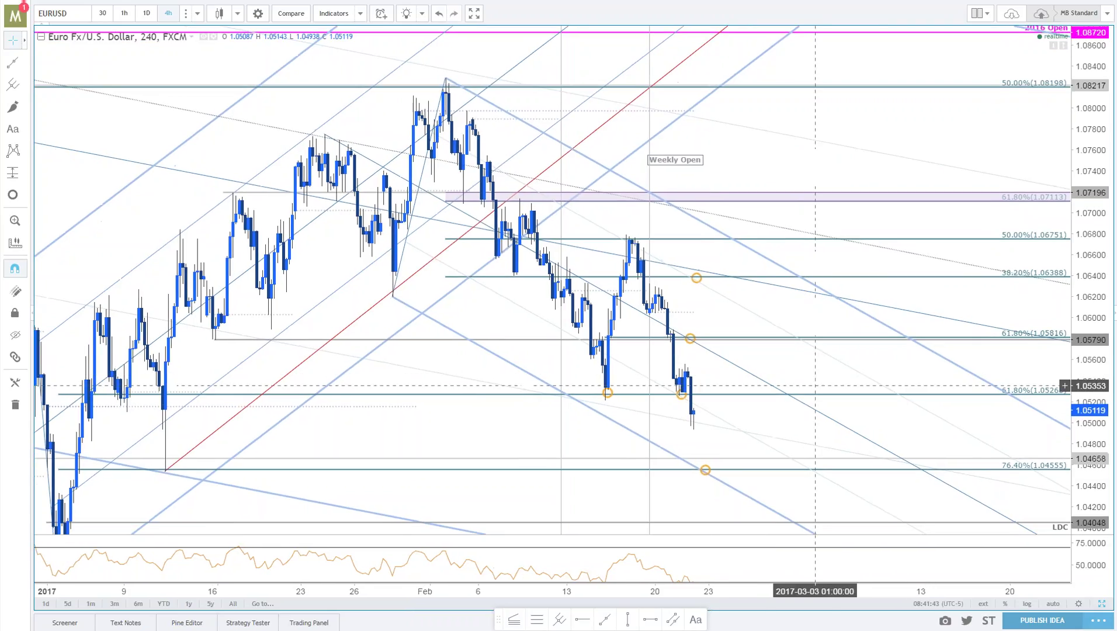
left_click_drag(721, 567, 724, 553)
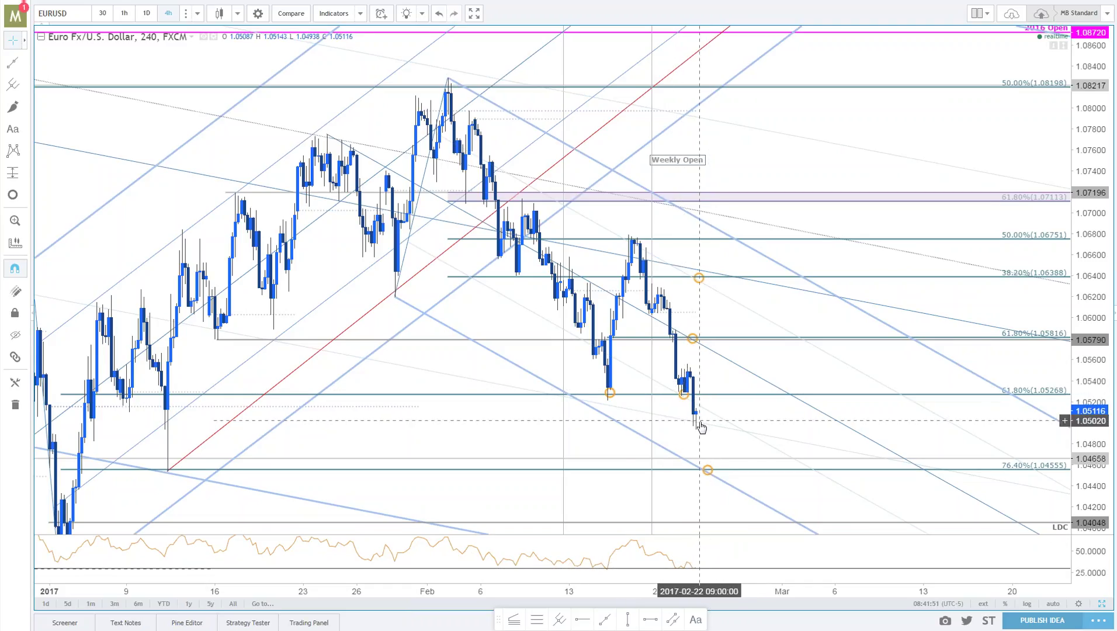
scroll(782, 172, "left", 5)
Set EURUSD to the 120-minute interval and frame the February decline toward 1.04555.
type("12")
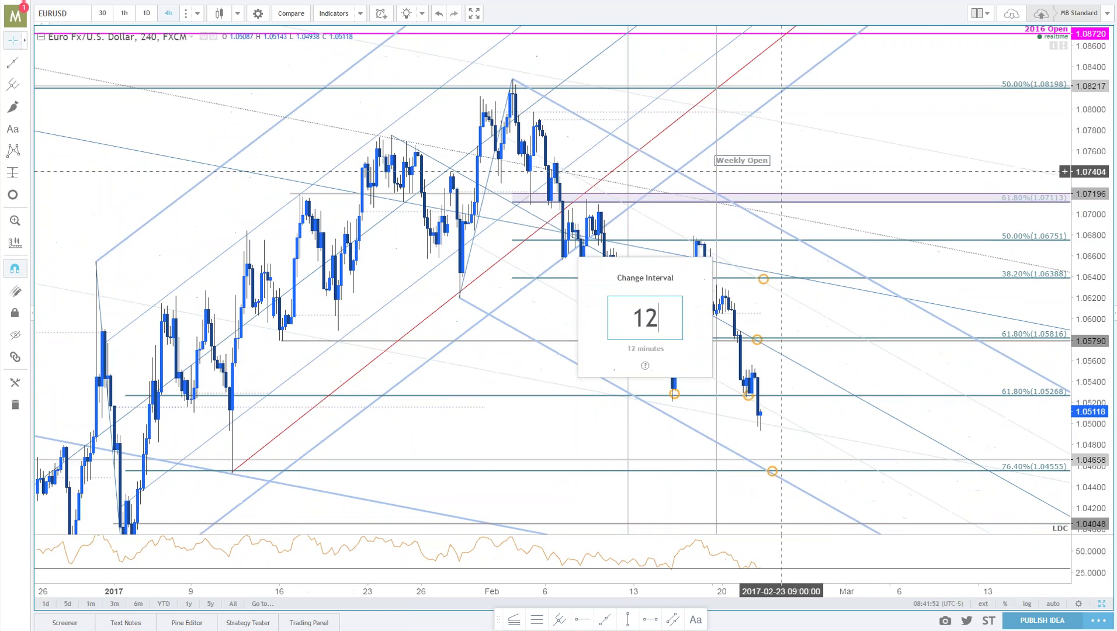
type("0")
key("Return")
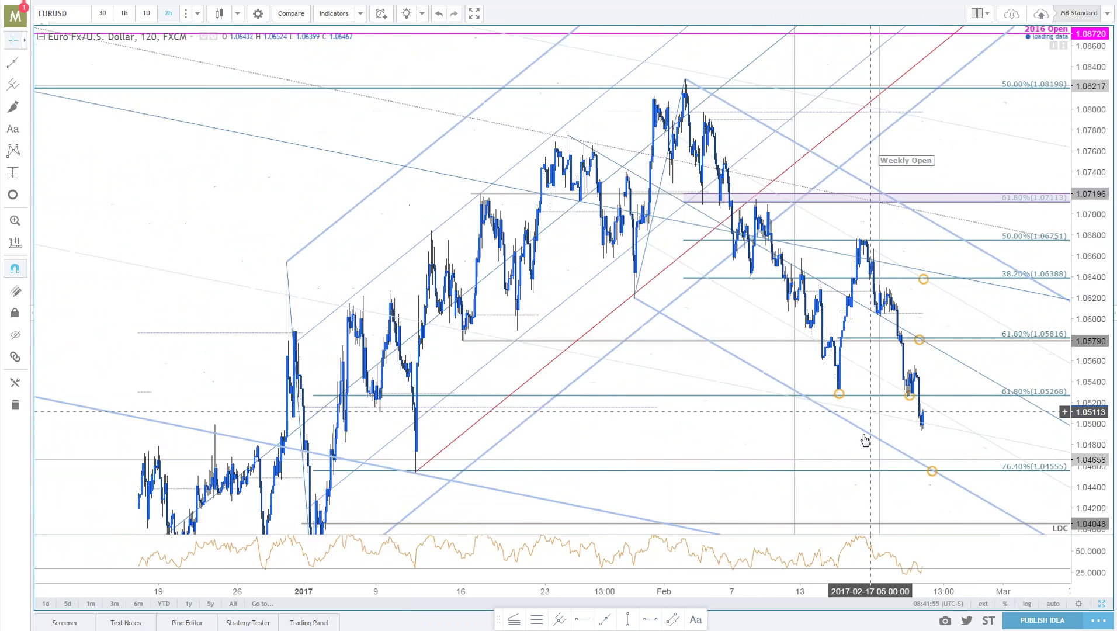
scroll(865, 439, "down", 5)
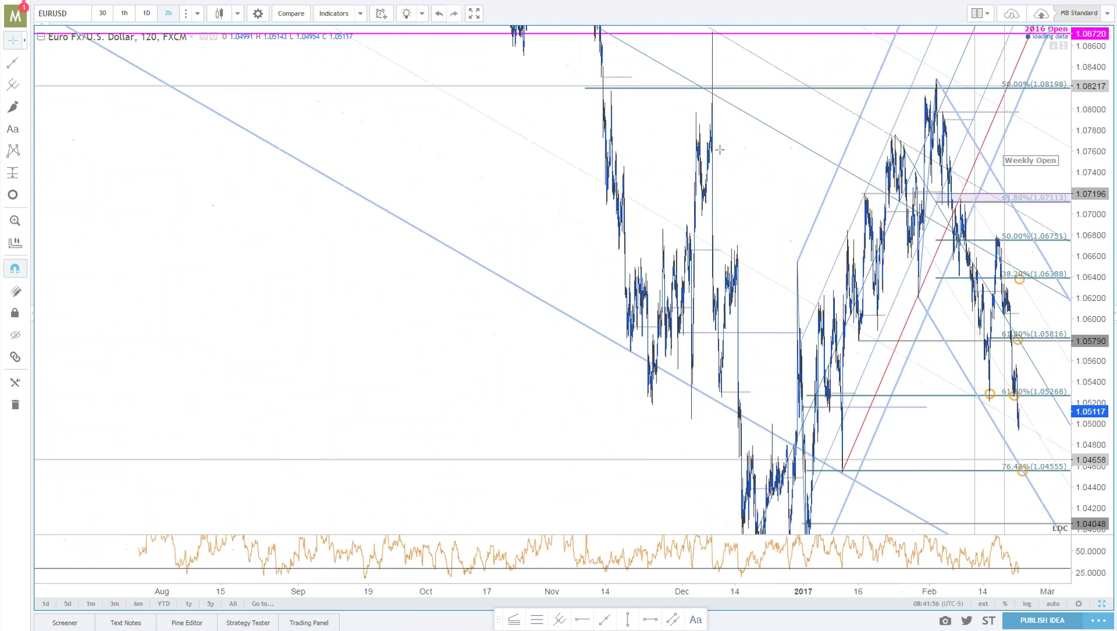
scroll(720, 150, "down", 3)
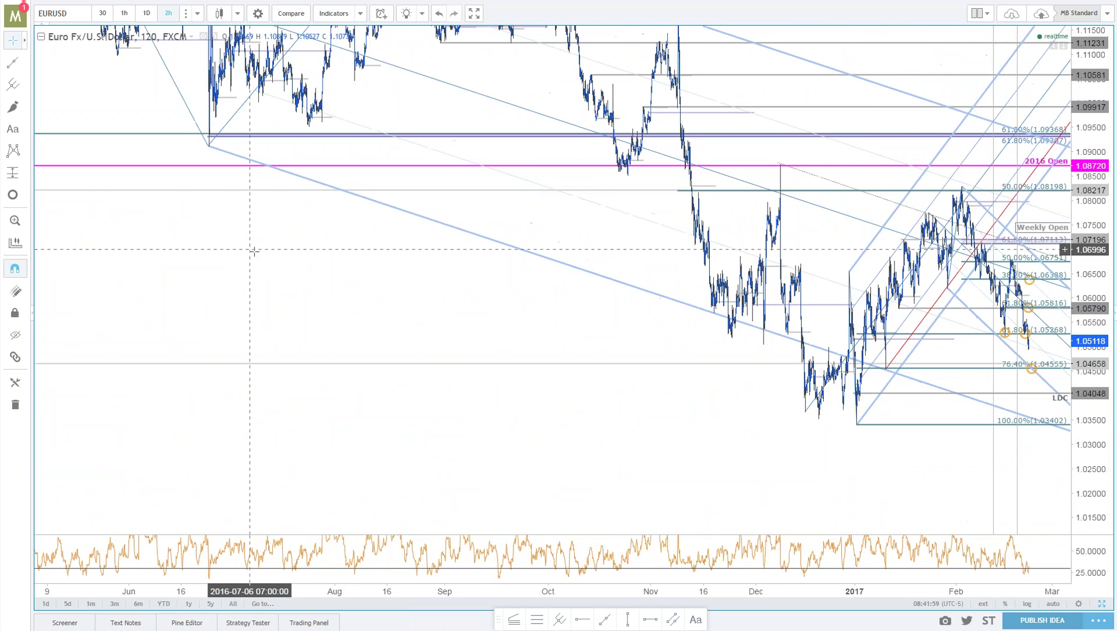
left_click_drag(254, 251, 35, 275)
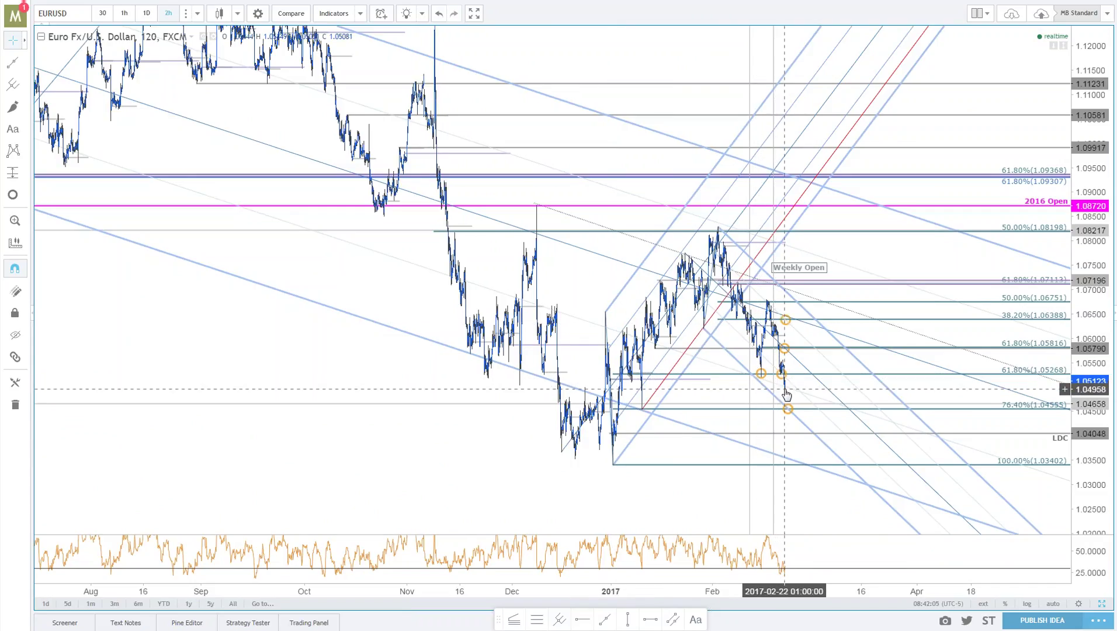
scroll(786, 394, "up", 5)
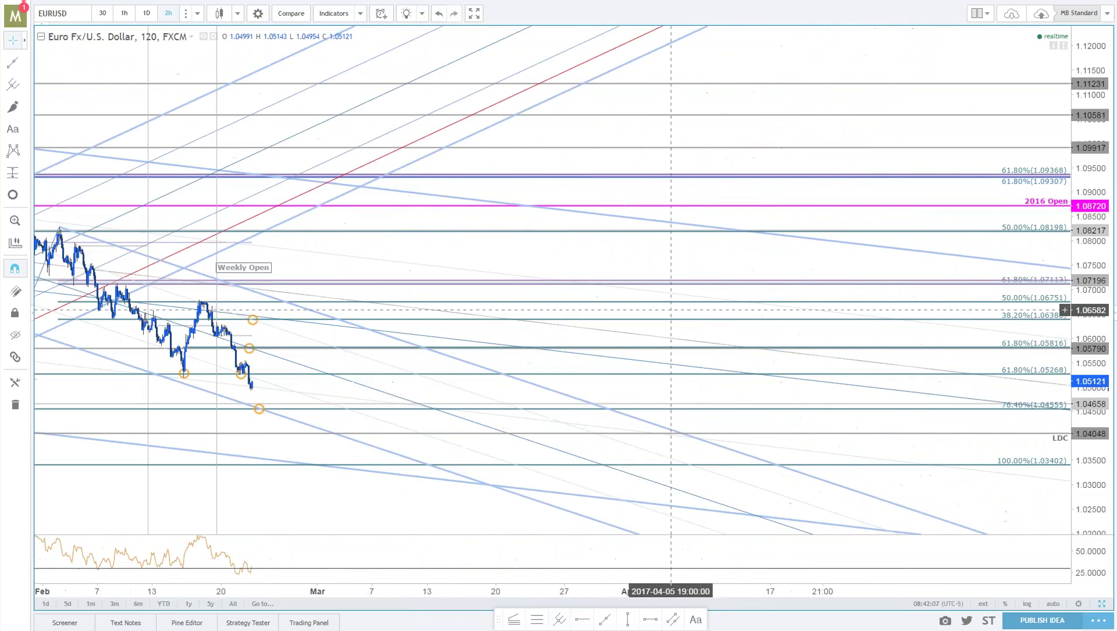
scroll(779, 255, "down", 2)
scroll(779, 255, "up", 3)
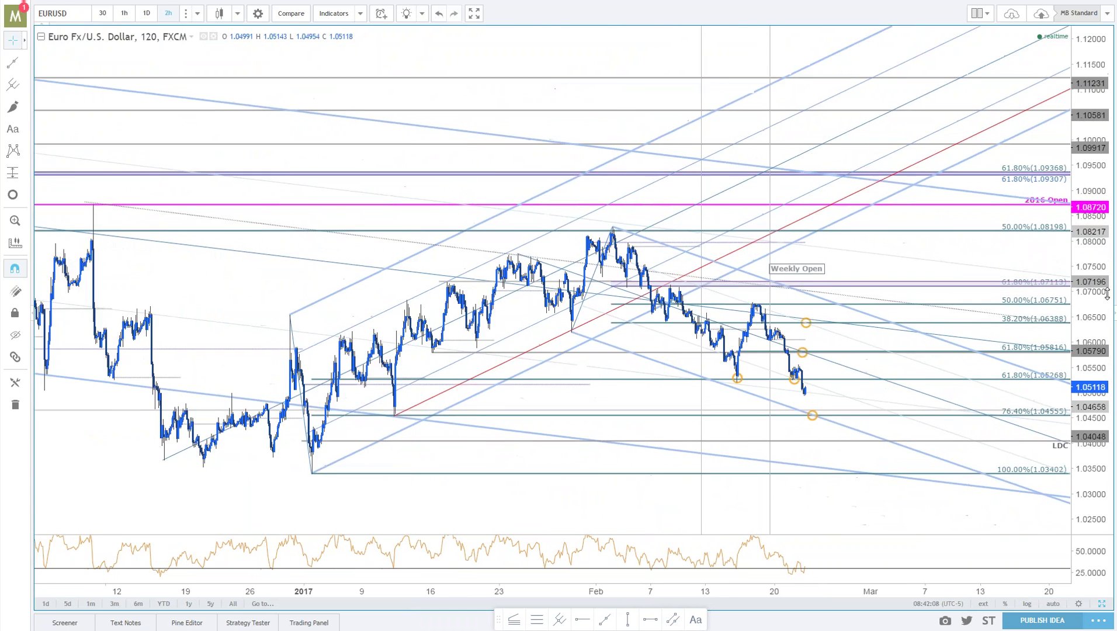
scroll(879, 258, "up", 5)
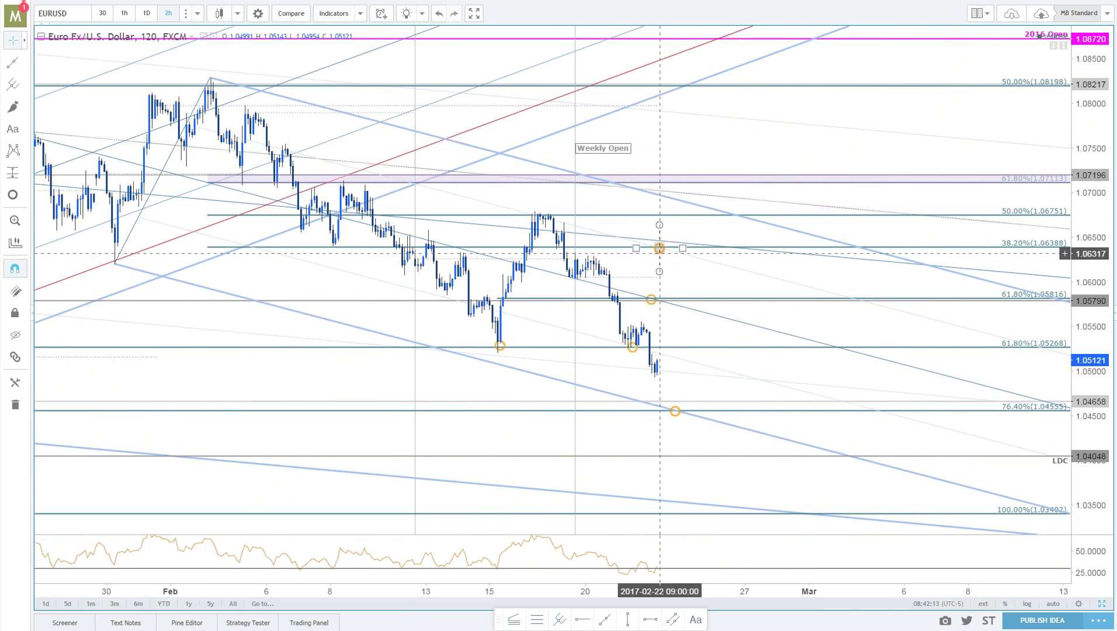
Drag the orange marker from the 38.2% line down onto the 61.8% level near 1.0579.
left_click(654, 306)
left_click_drag(655, 310, 665, 311)
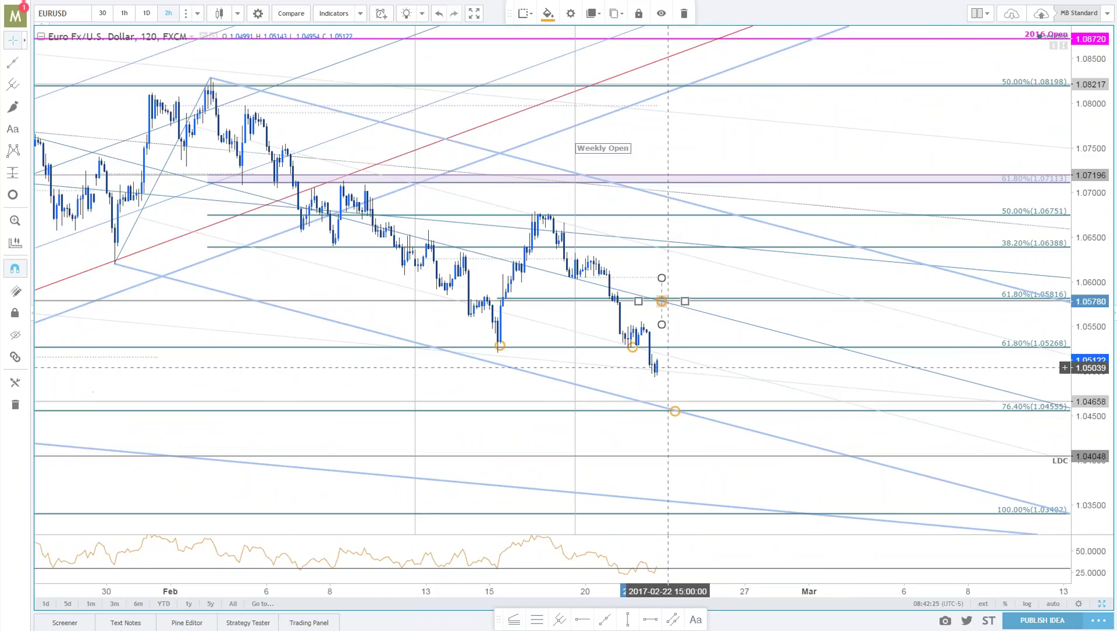
left_click(665, 302)
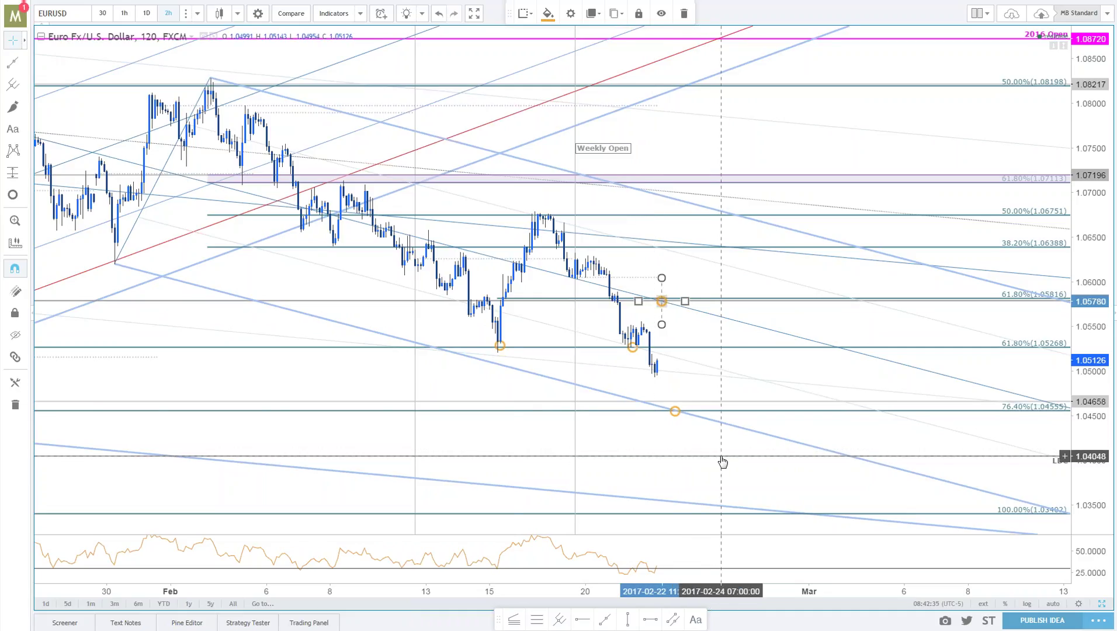
scroll(527, 421, "down", 1)
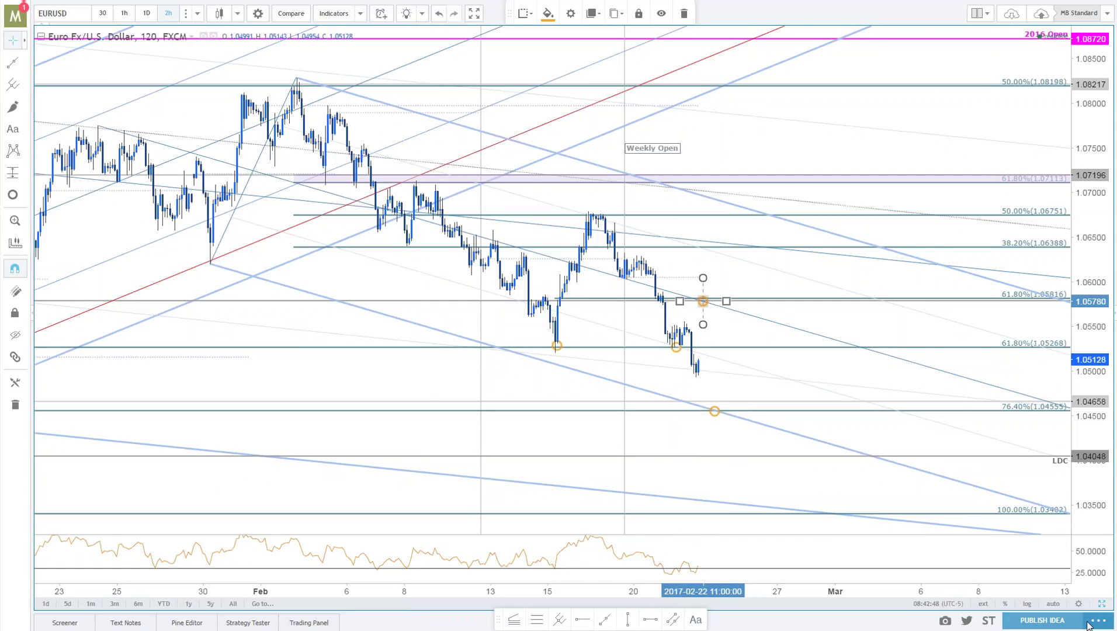
left_click_drag(766, 111, 789, 112)
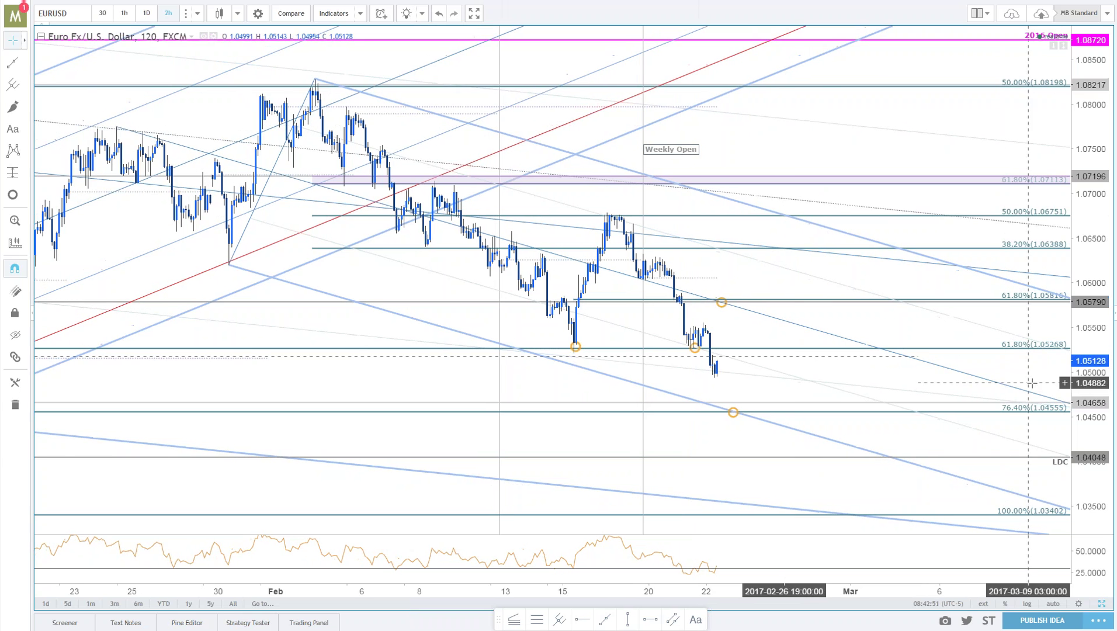
scroll(947, 379, "left", 6)
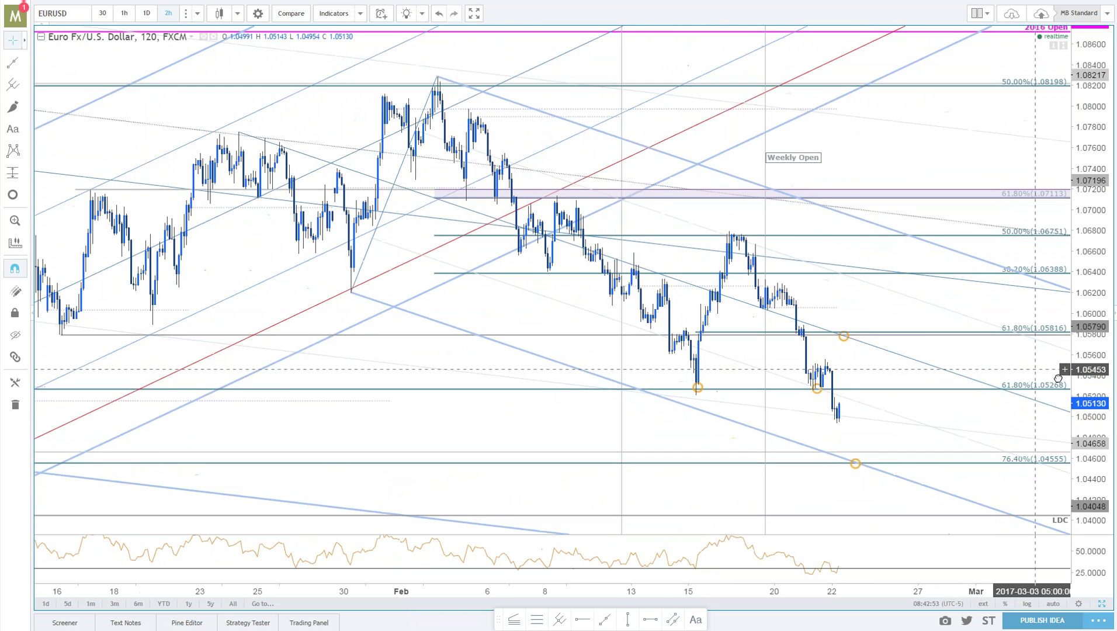
scroll(904, 379, "right", 3)
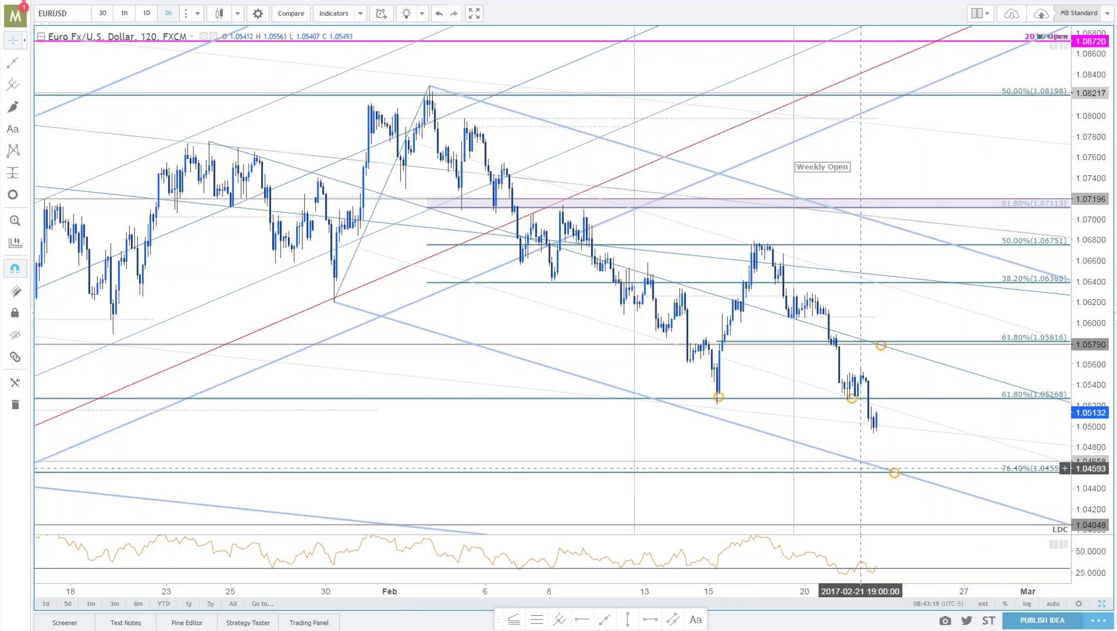
left_click_drag(897, 503, 841, 498)
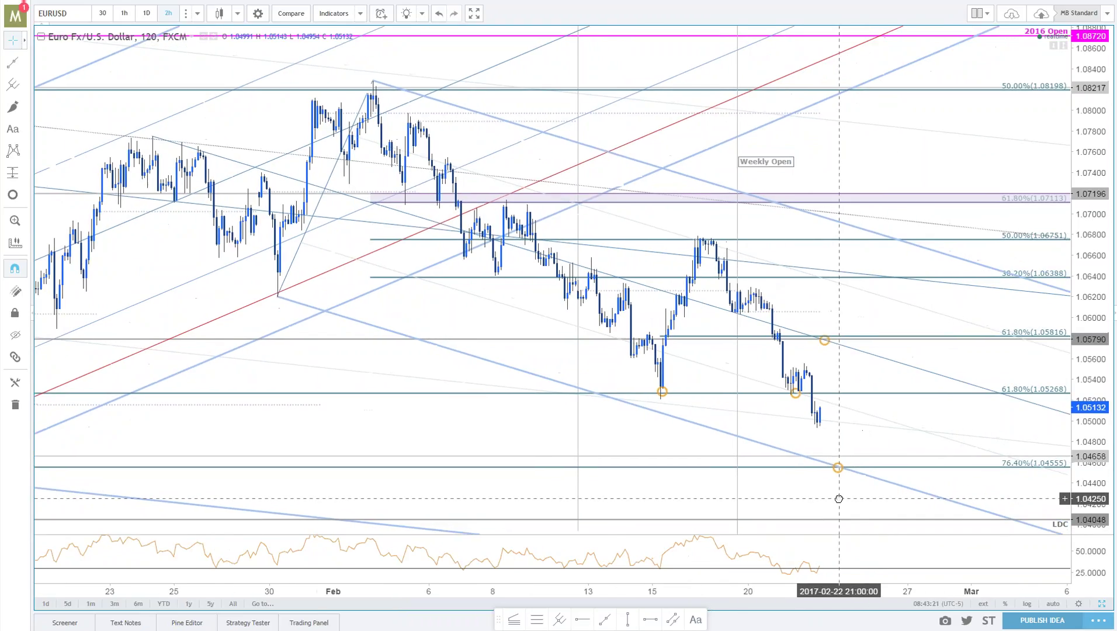
left_click(838, 468)
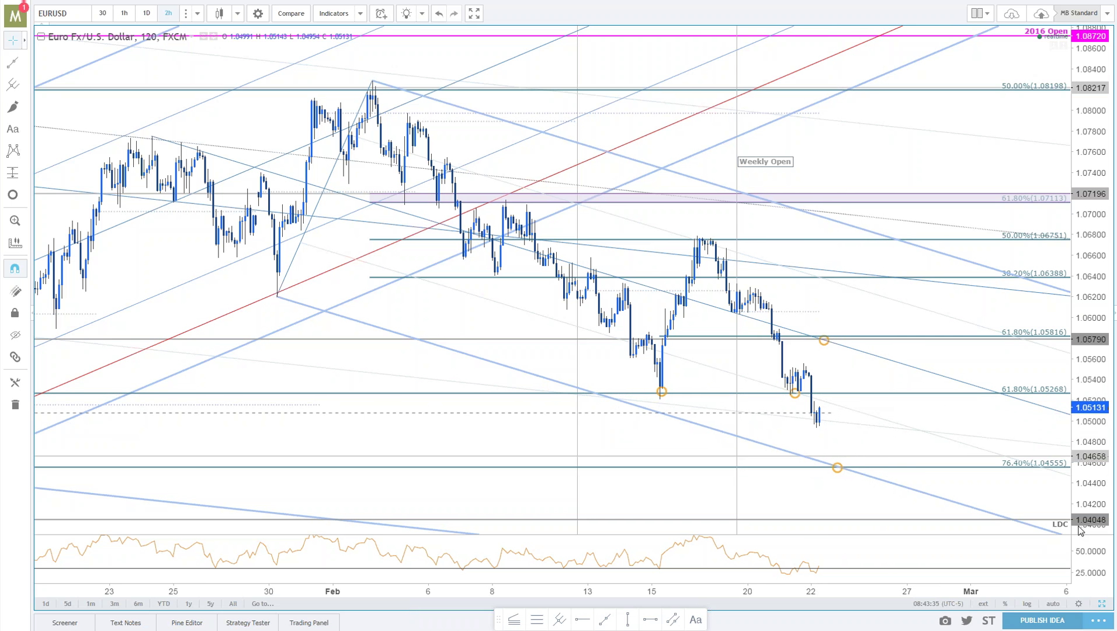
scroll(1064, 526, "down", 5)
scroll(1063, 526, "up", 4)
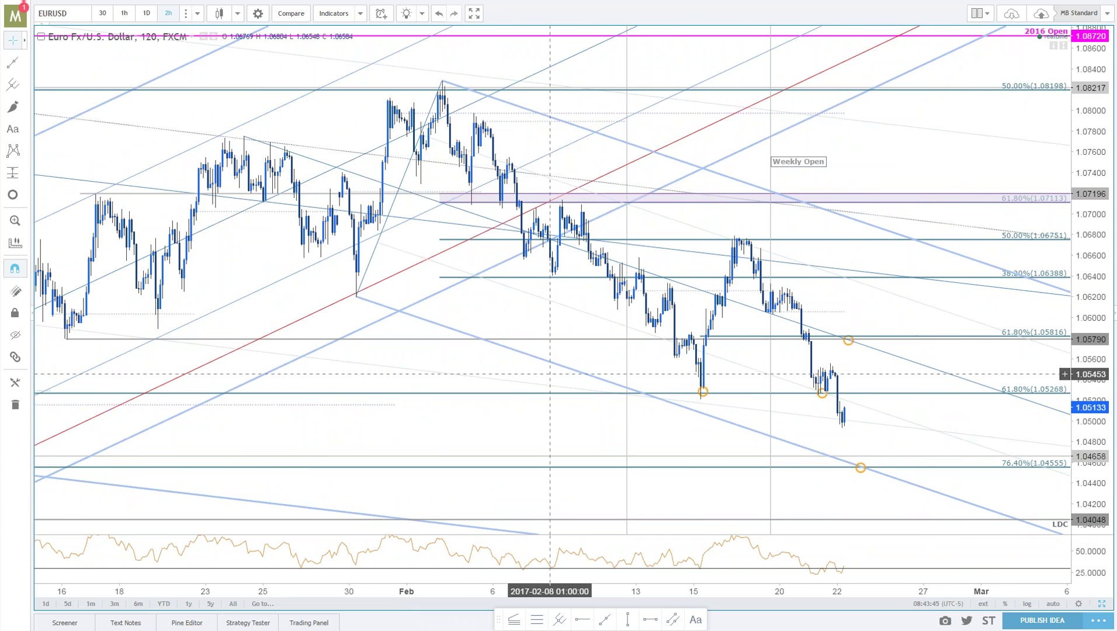
scroll(865, 470, "down", 2)
scroll(779, 495, "down", 3)
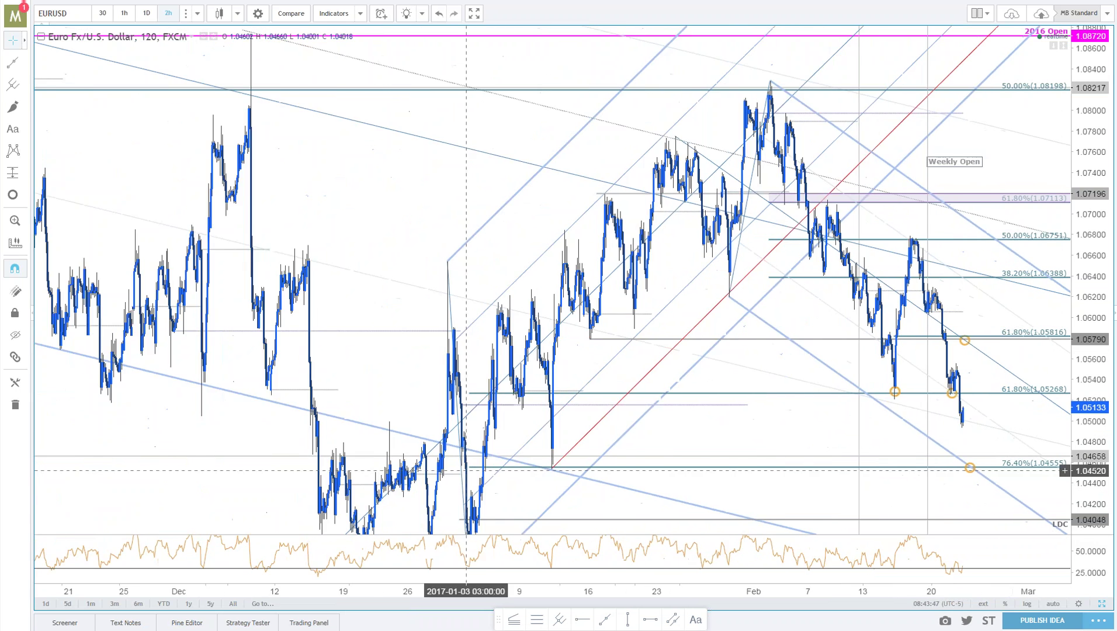
scroll(919, 525, "up", 3)
scroll(920, 525, "up", 4)
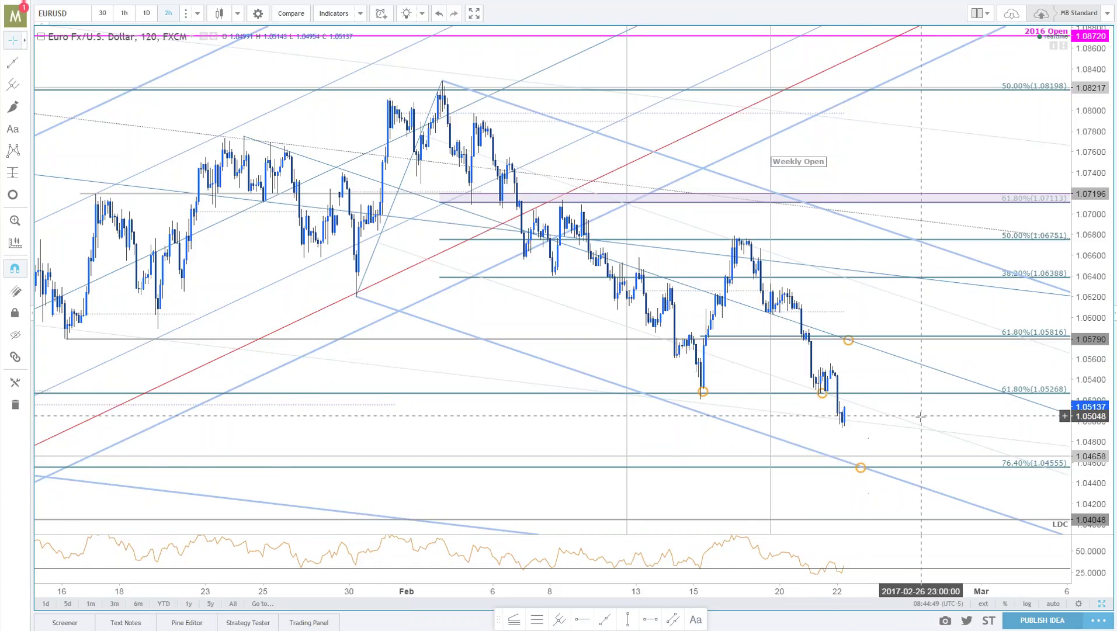
scroll(921, 433, "down", 1)
scroll(921, 433, "up", 3)
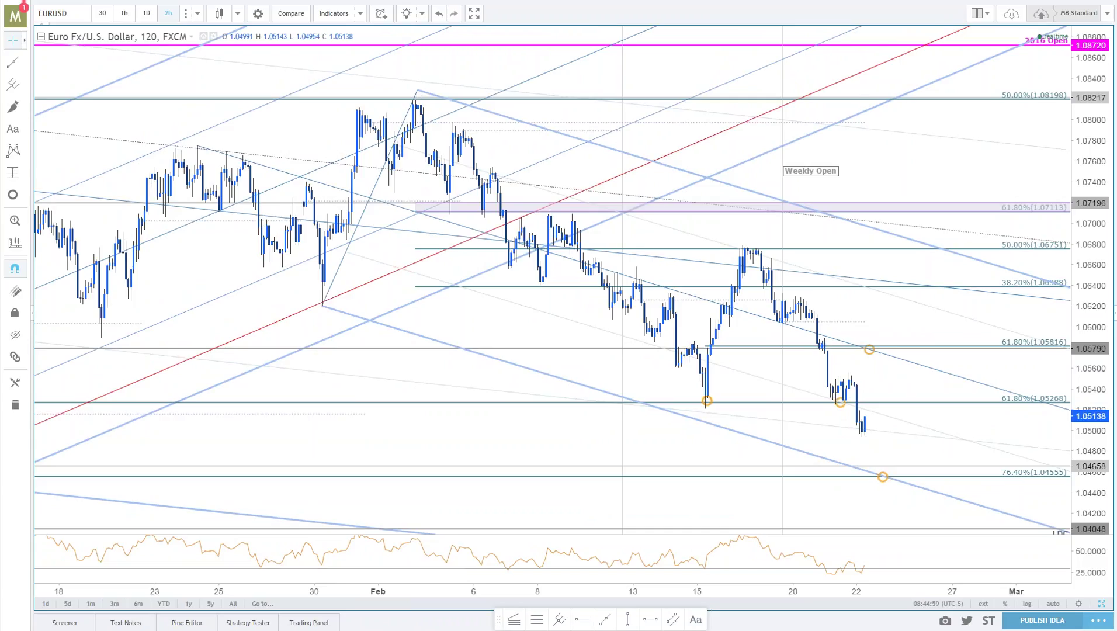
Load EURJPY as the next symbol and bring the blog's enlarged EURUSD 60min chart alongside.
key("Down")
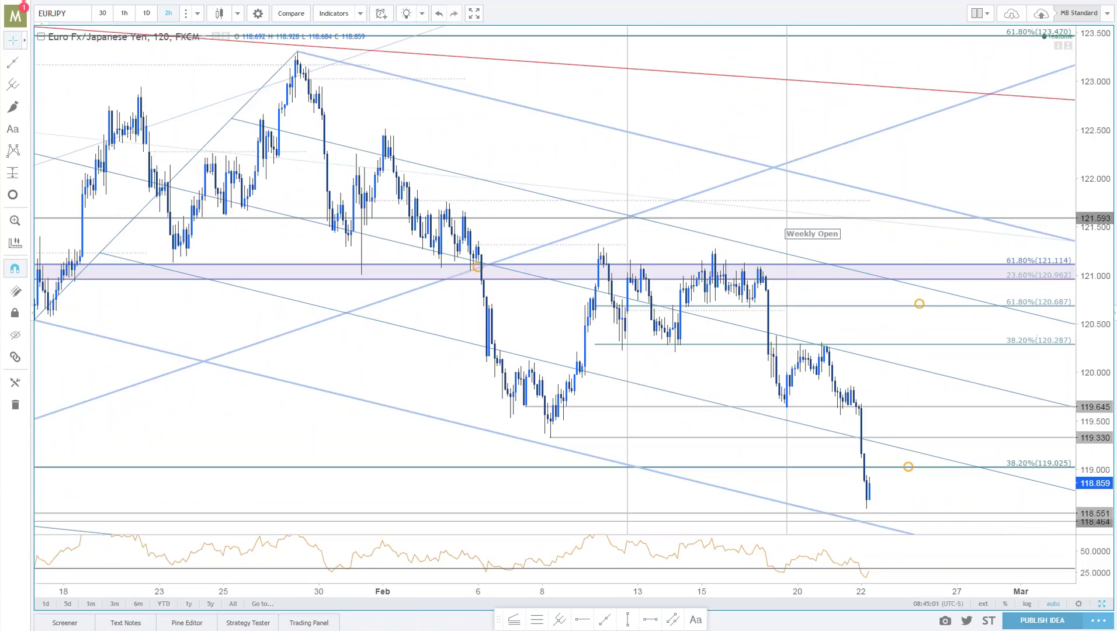
key("alt+Tab")
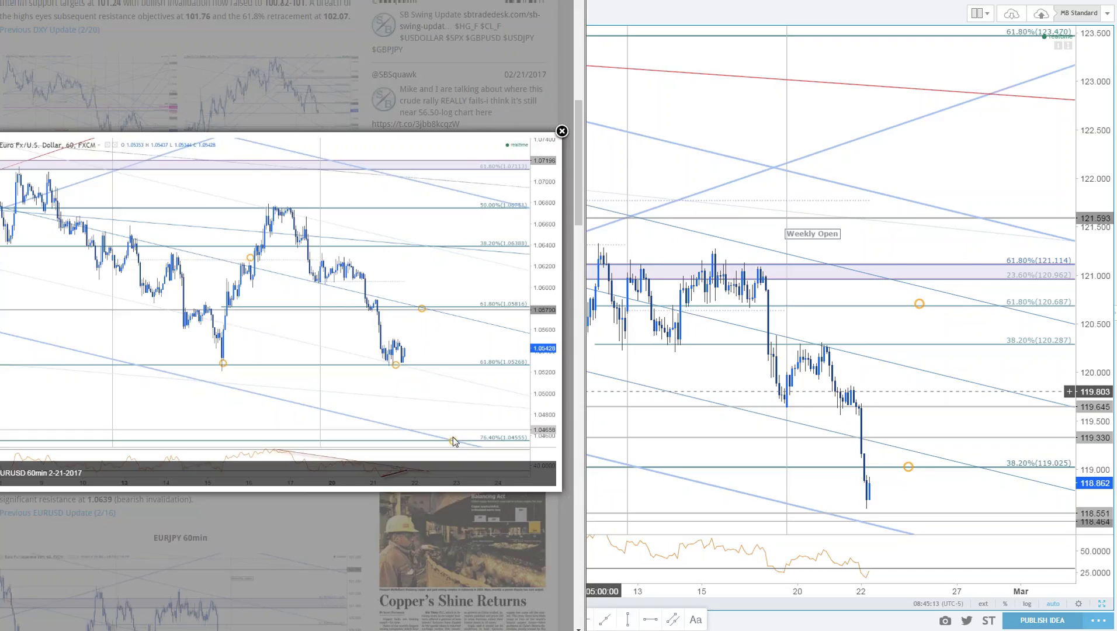
Close the EURUSD image and enlarge the blog's EURJPY 60min chart.
left_click(562, 132)
scroll(280, 316, "down", 8)
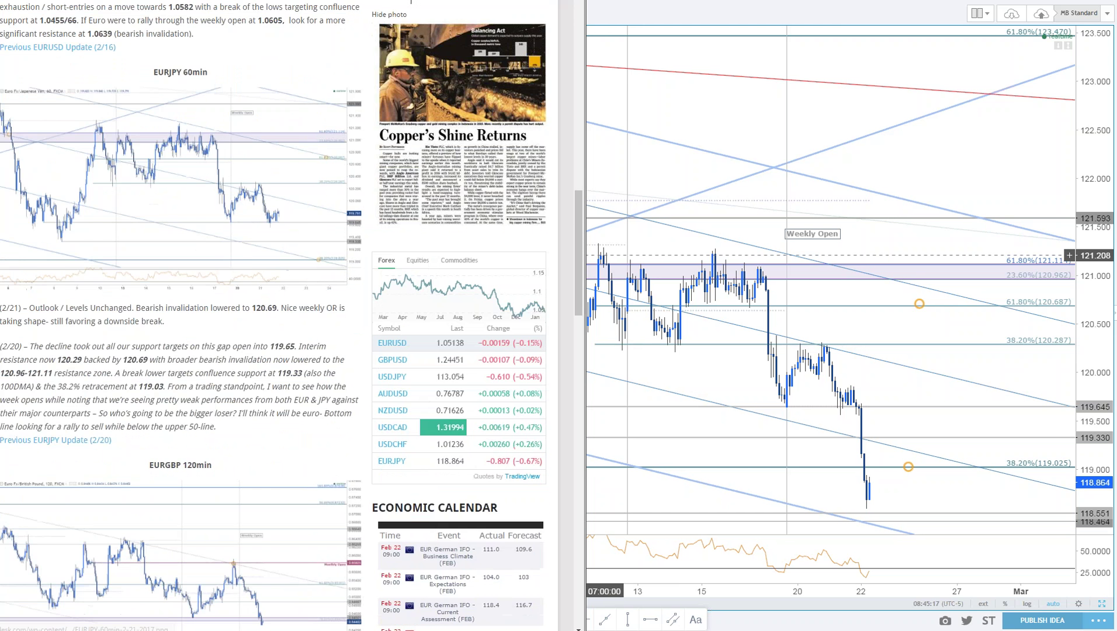
left_click(257, 225)
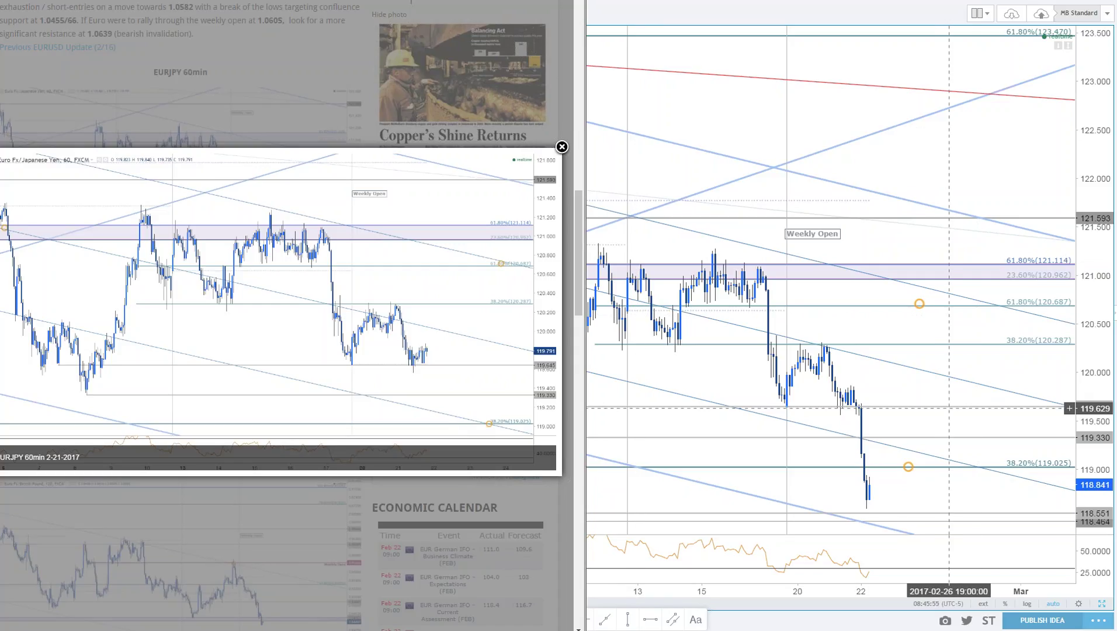
Return to the full-screen EURJPY chart, showing the 117.560 and 117.459 targets below.
left_click(963, 361)
left_click_drag(963, 361, 859, 410)
scroll(859, 409, "down", 5)
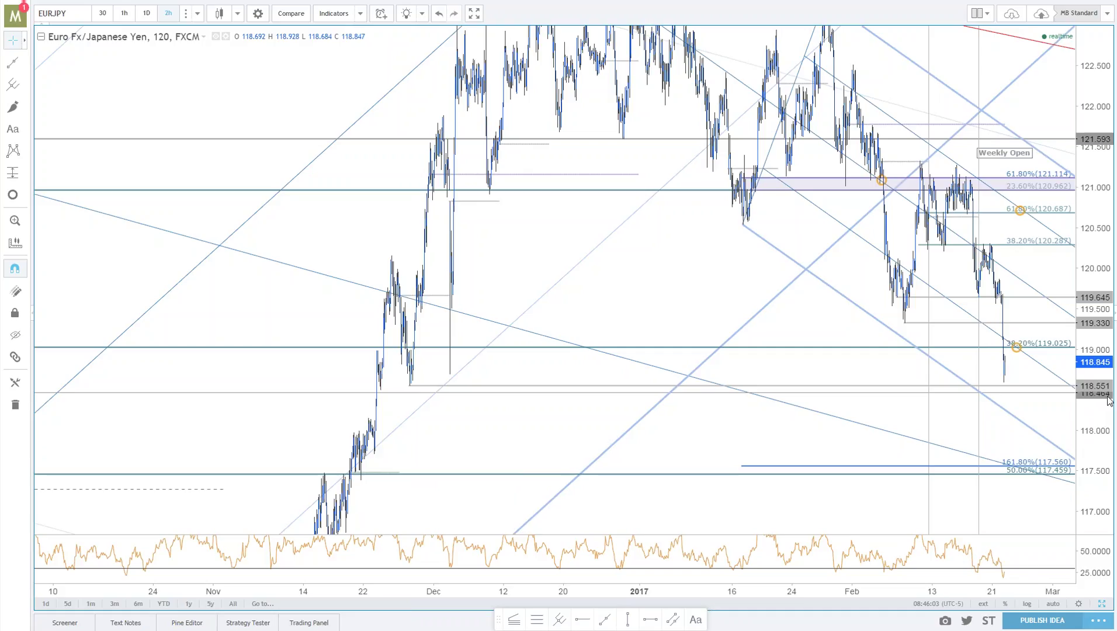
Zoom the 2-hour EURJPY chart and delete a stray copy of the descending channel.
scroll(415, 386, "down", 2)
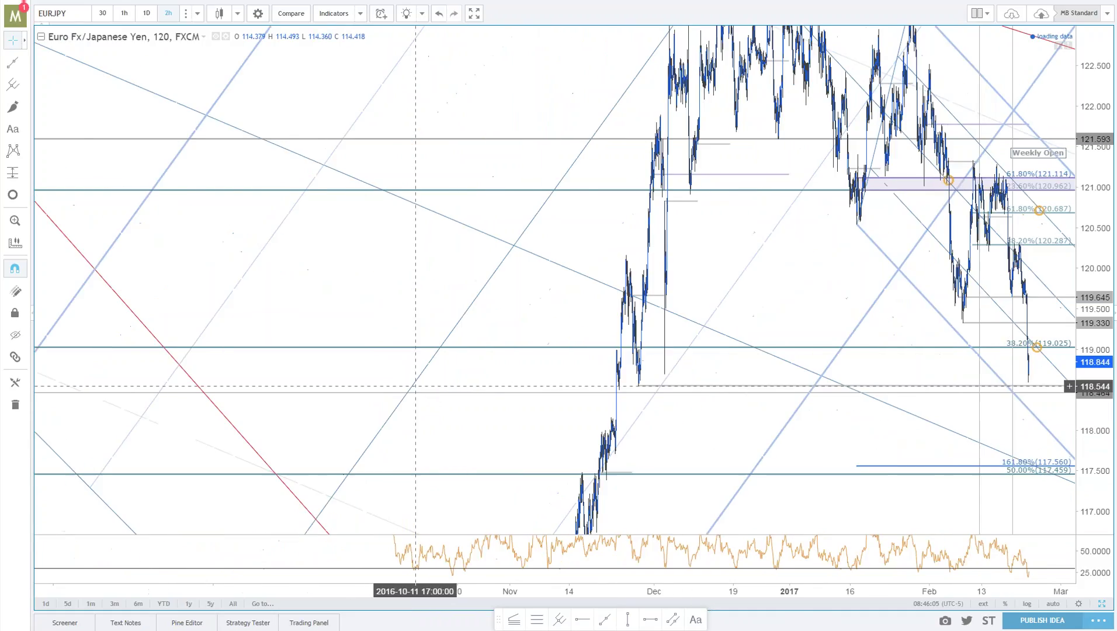
scroll(415, 386, "down", 2)
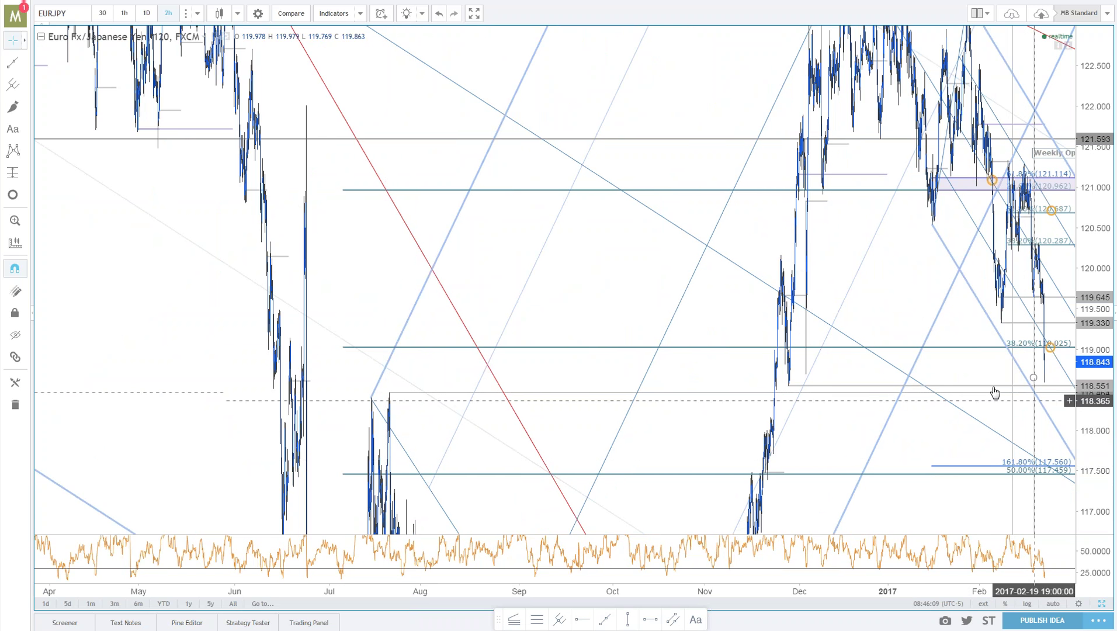
scroll(994, 409, "up", 5)
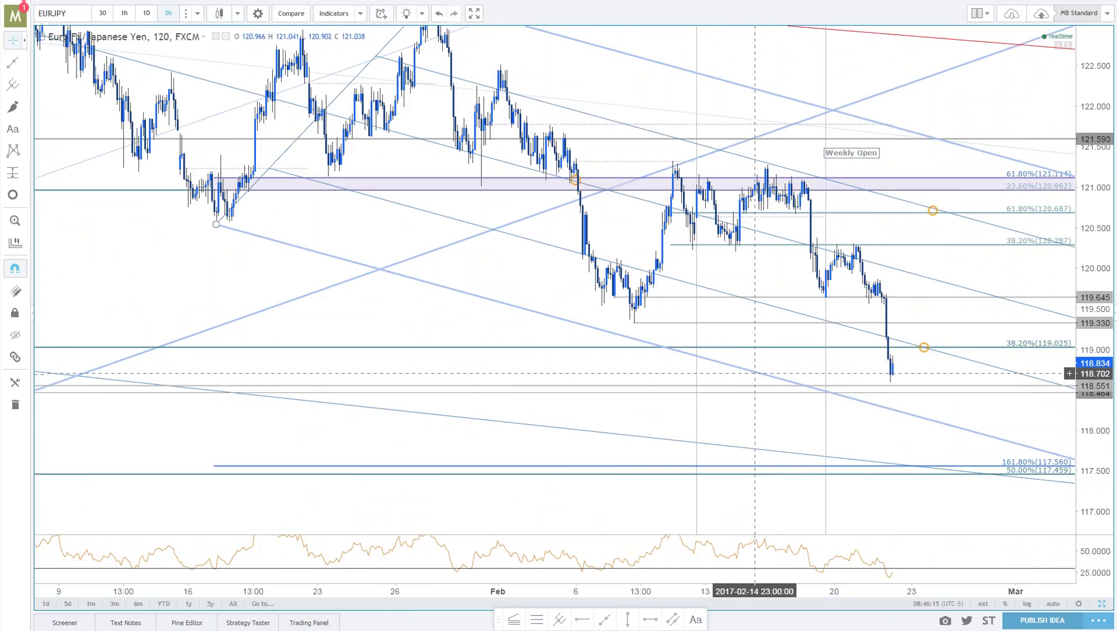
left_click_drag(567, 322, 592, 313)
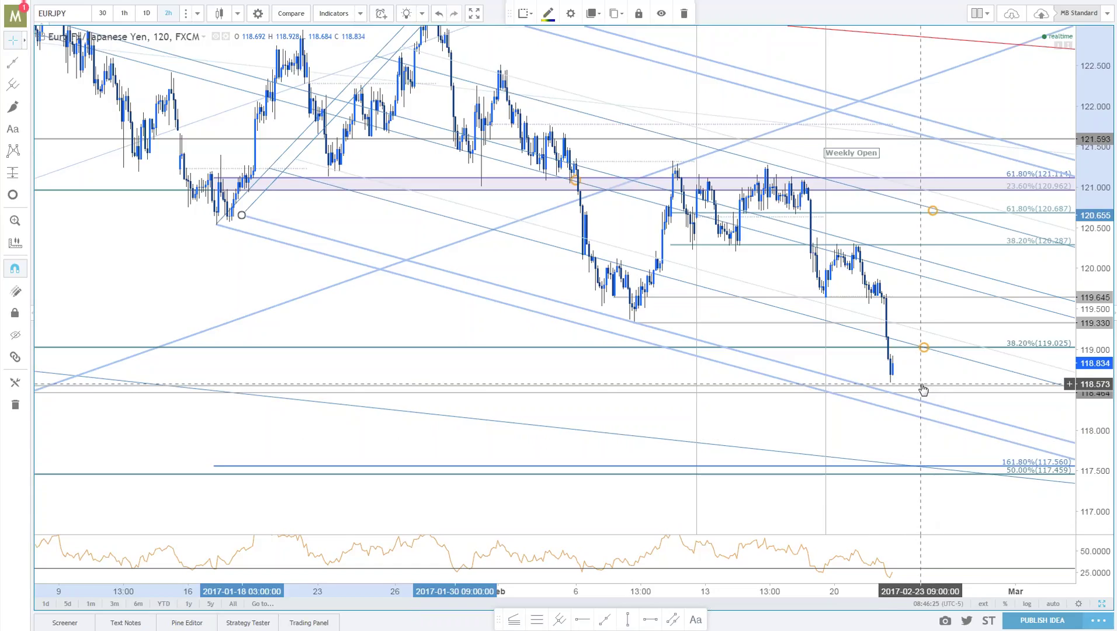
key("Delete")
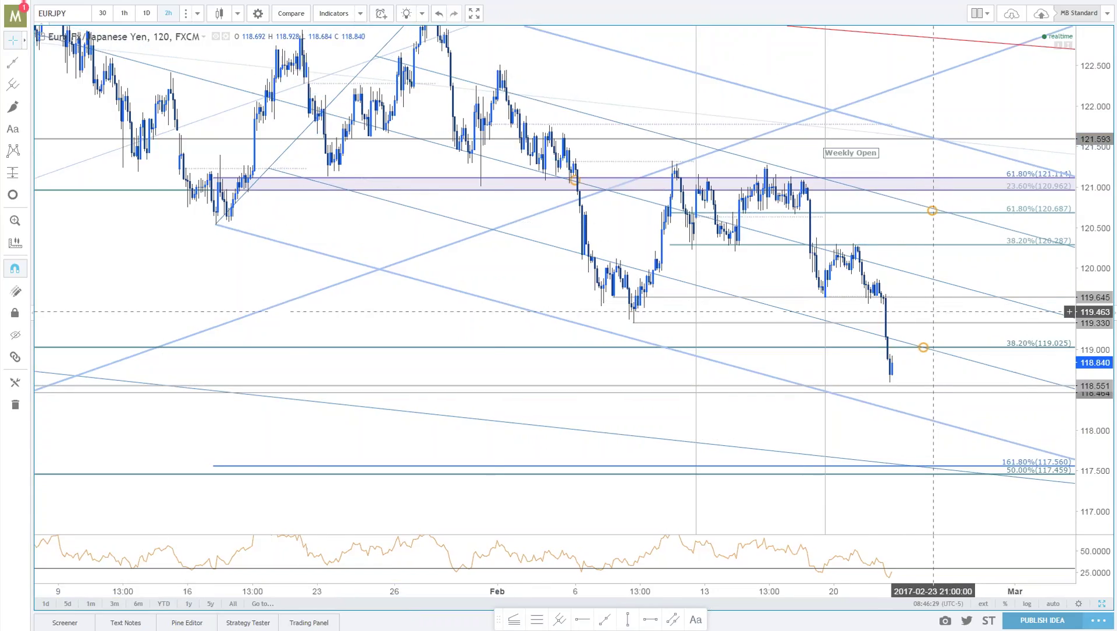
Reframe the daily EURJPY chart back to last March, with the 2016 Open at 130.686.
scroll(916, 410, "up", 3)
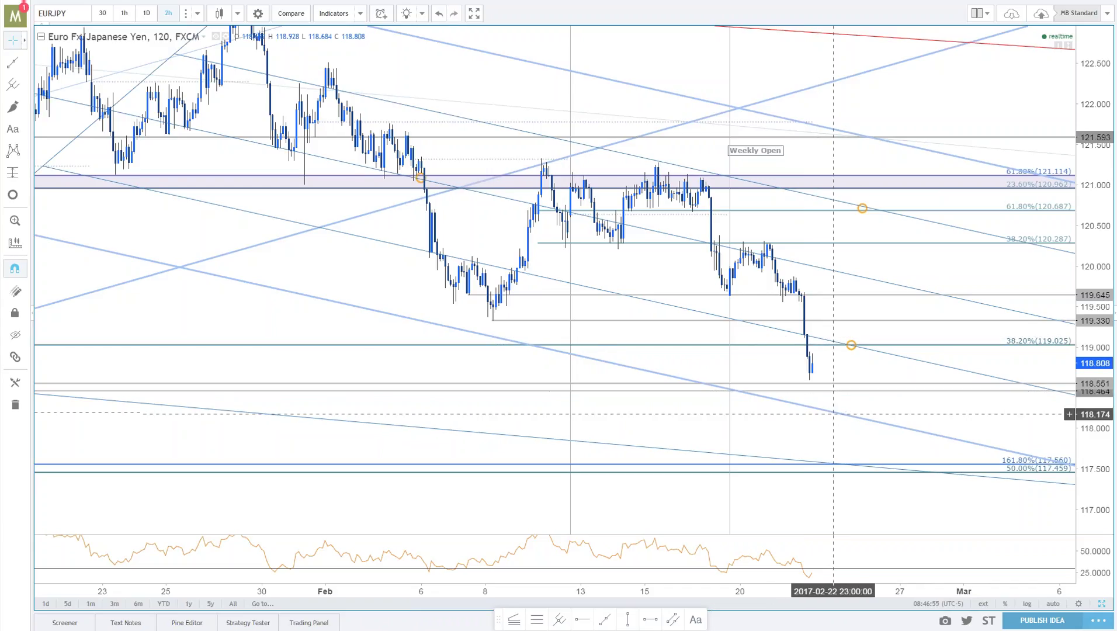
scroll(647, 424, "down", 3)
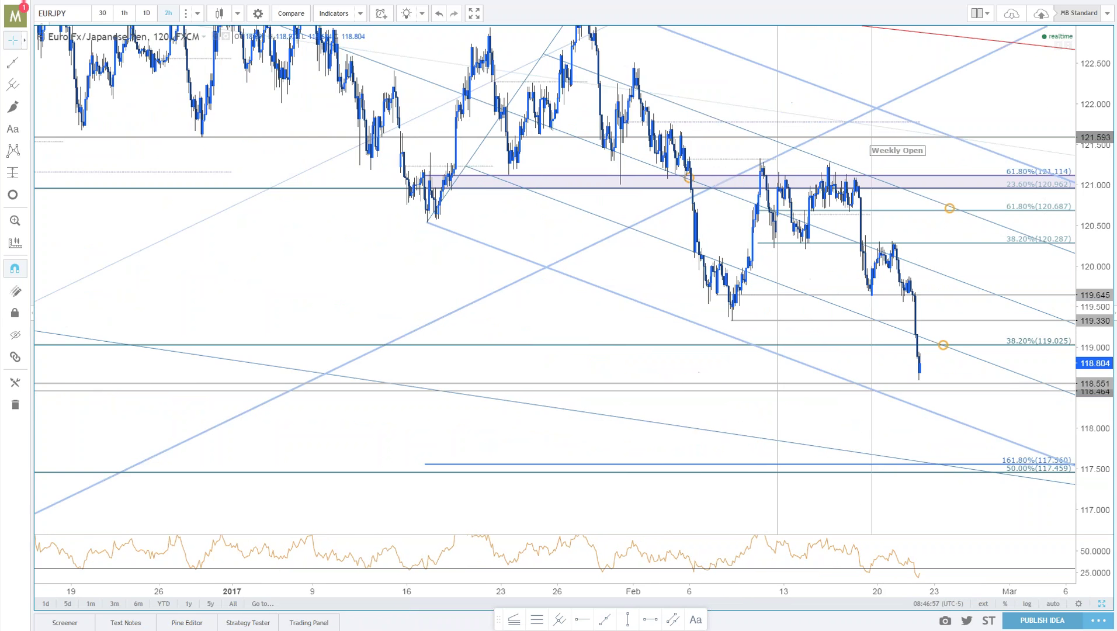
left_click_drag(1029, 136, 1006, 151)
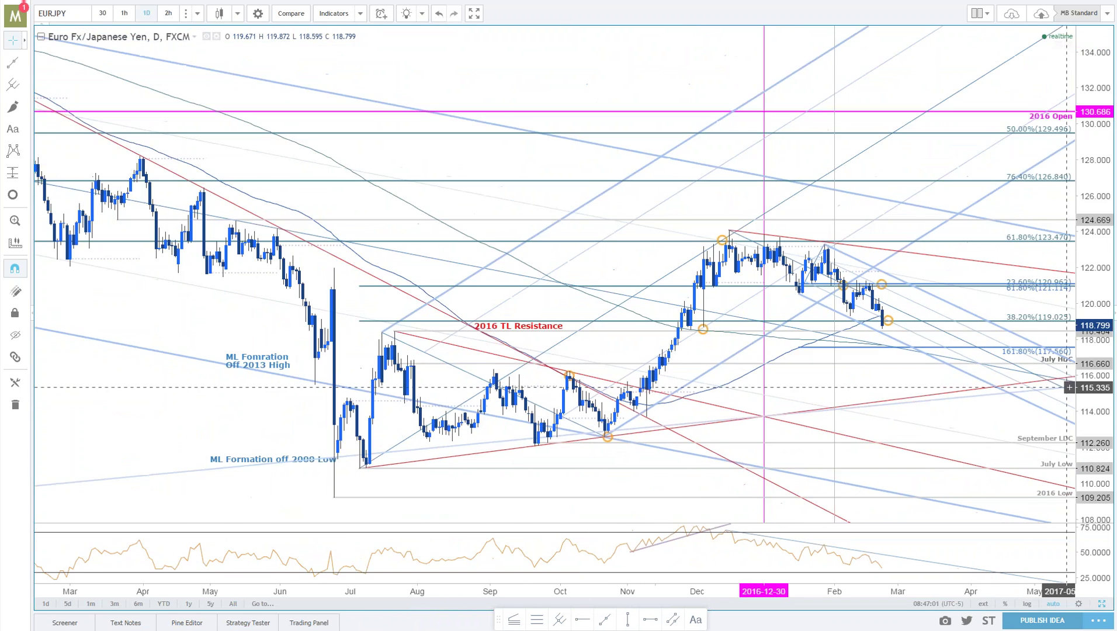
Move the orange marker to the latest daily EURJPY low and restore the side-by-side 2-hour/daily panes.
scroll(984, 321, "down", 2)
scroll(953, 269, "up", 4)
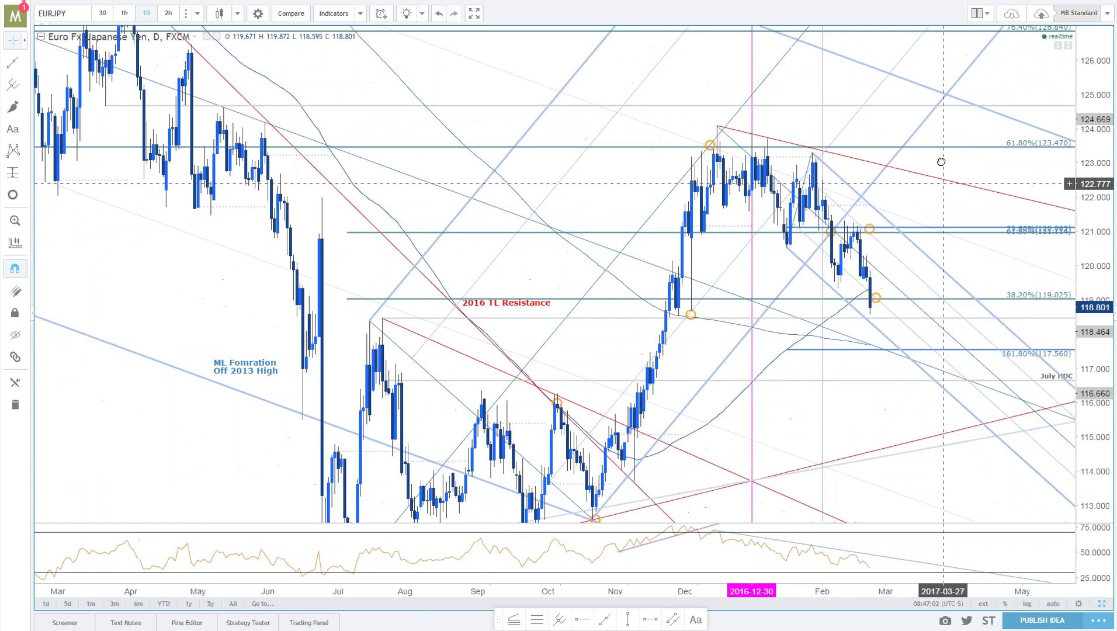
left_click_drag(1092, 211, 1092, 230)
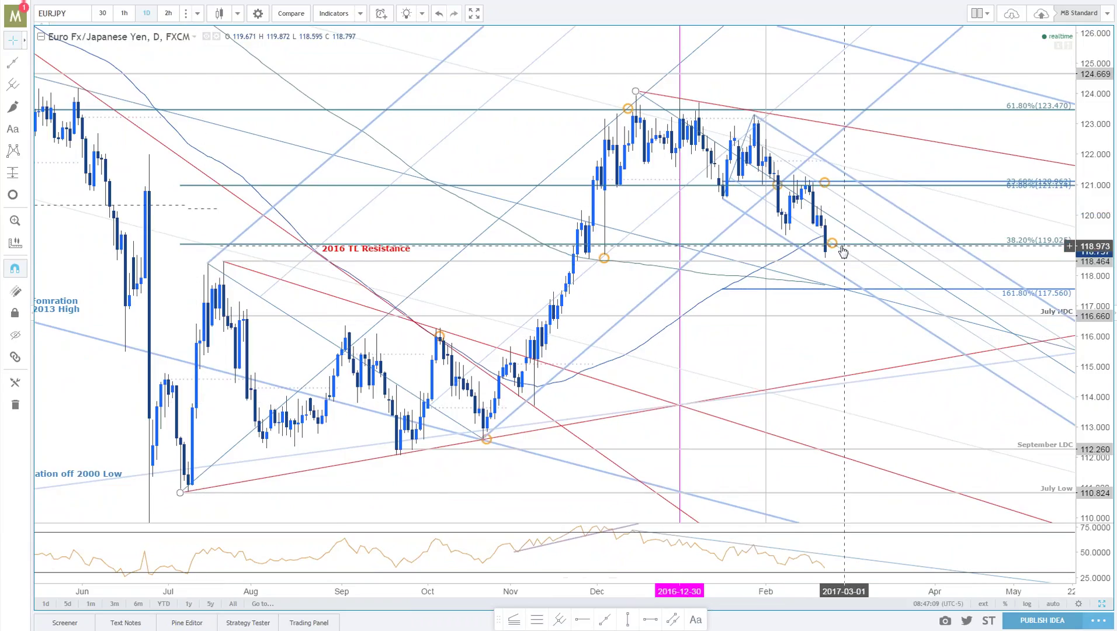
left_click_drag(832, 242, 824, 268)
left_click(964, 409)
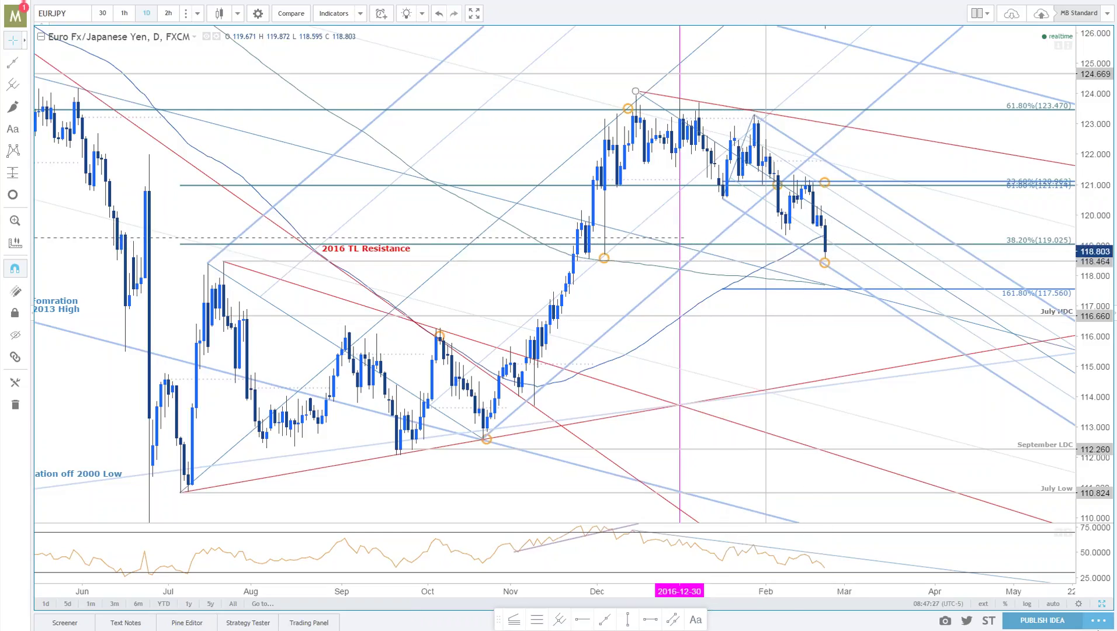
scroll(1046, 564, "down", 1)
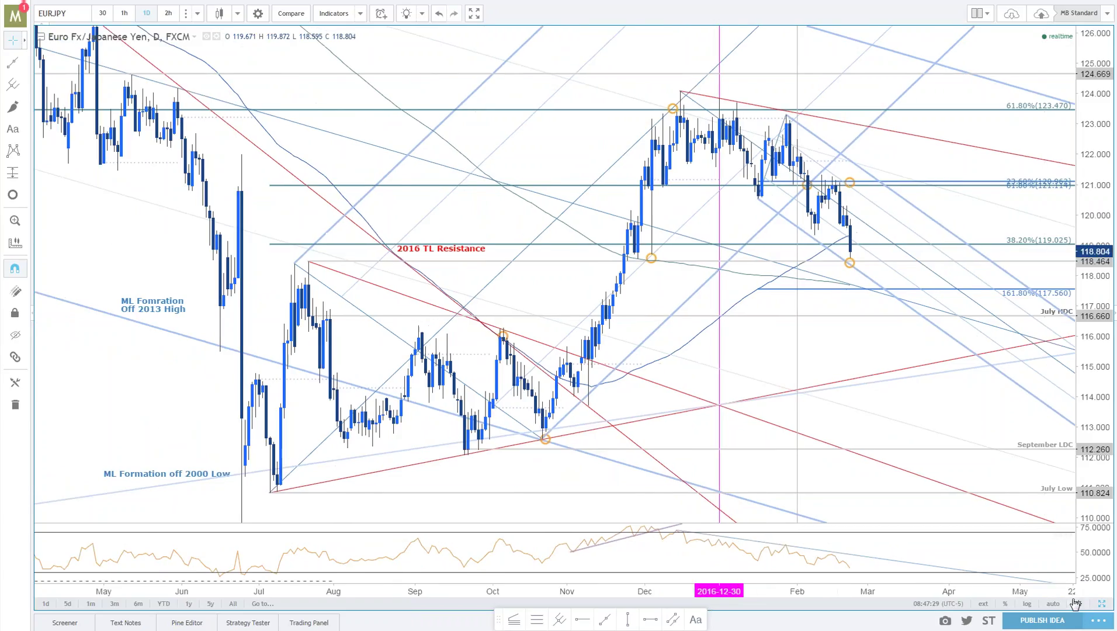
left_click(1103, 607)
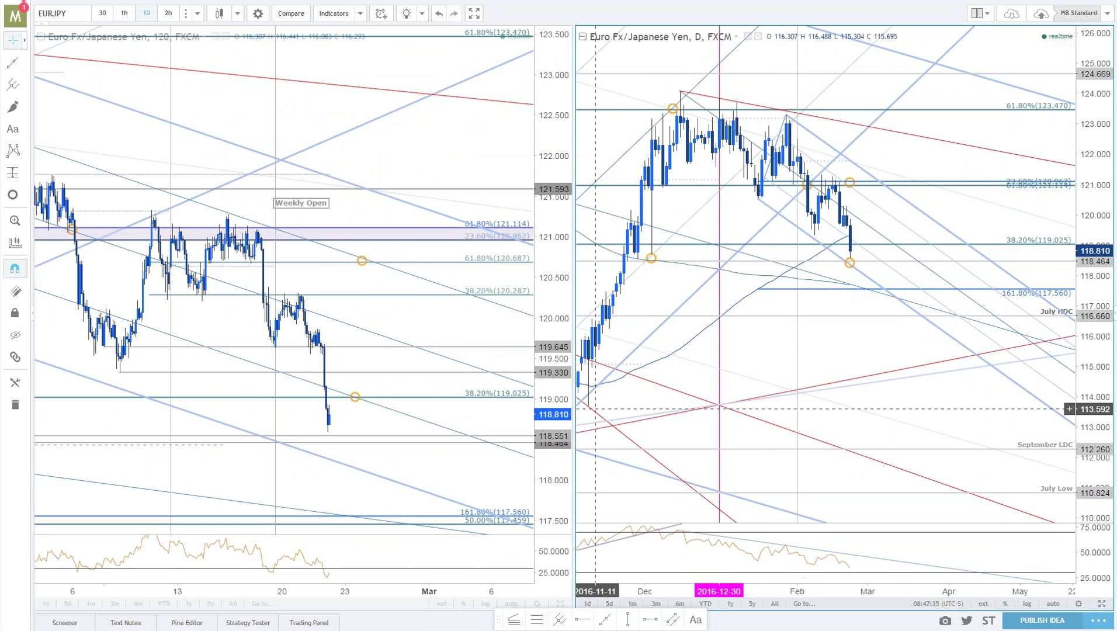
Maximize the 120-minute EURJPY pane and bring the blog's enlarged EURJPY 60min image beside it.
left_click(560, 604)
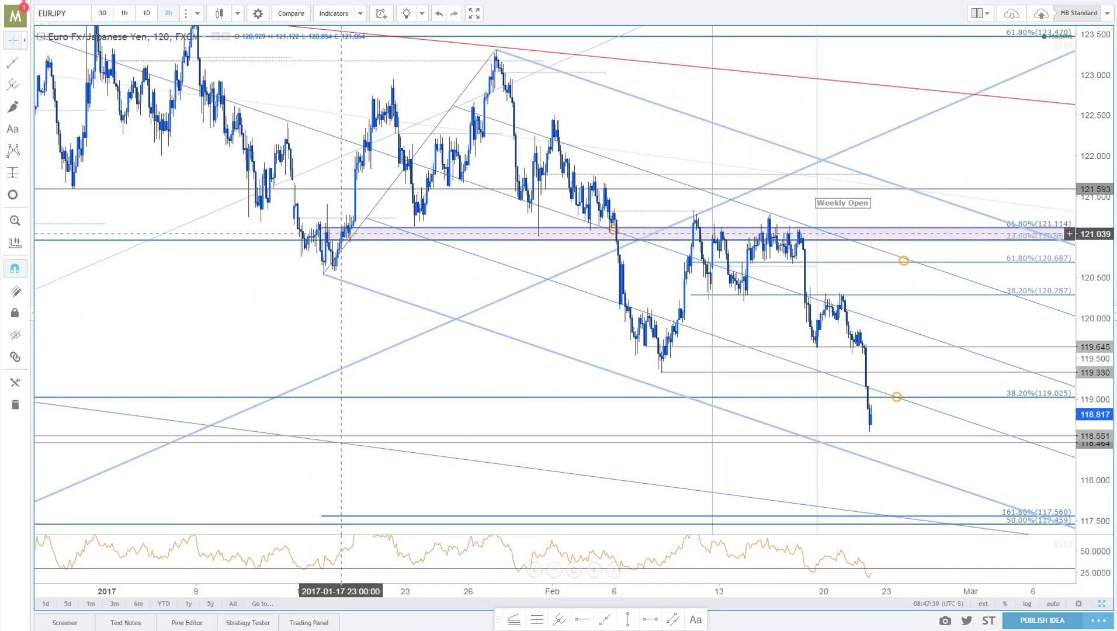
key("alt+Tab")
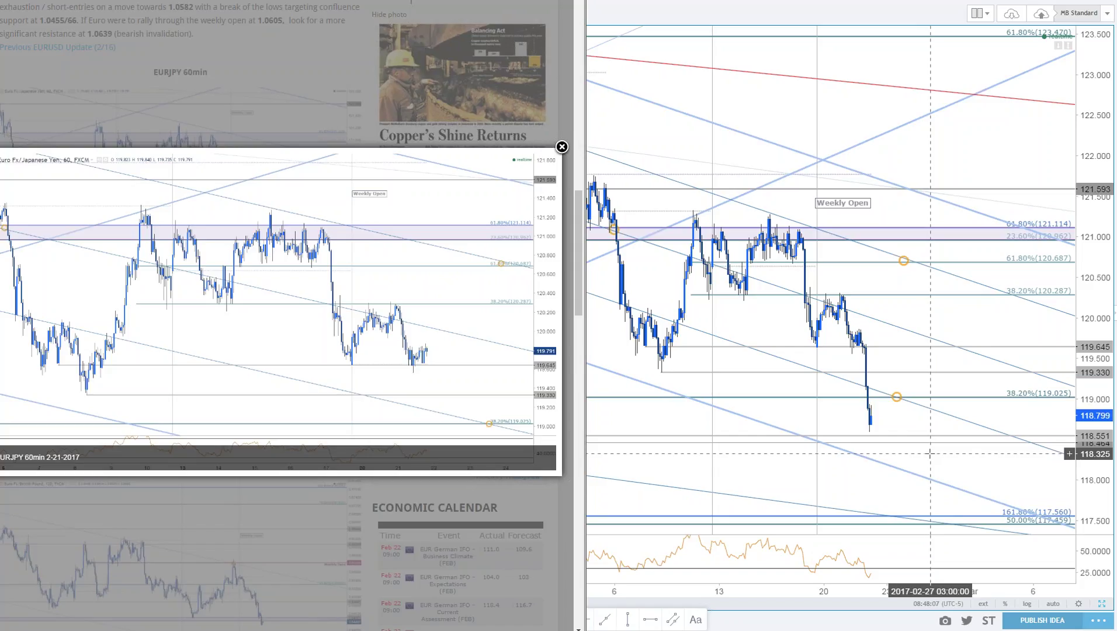
Close the EURJPY image, glance at the EURGBP chart, and highlight the Grandpa trade note.
key("Escape")
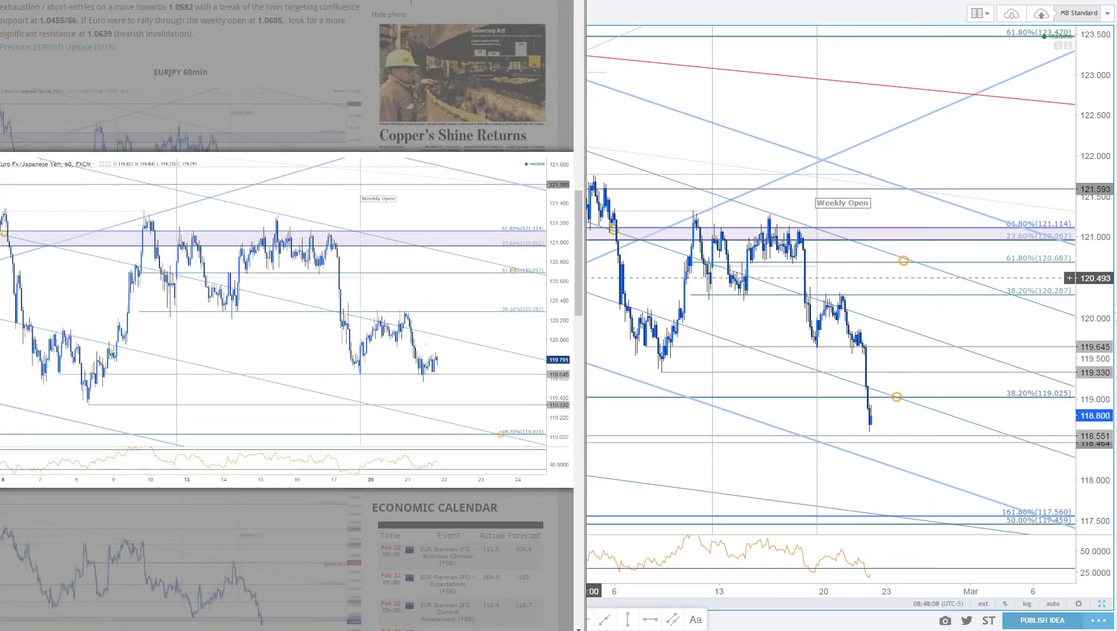
scroll(286, 316, "down", 10)
left_click(176, 205)
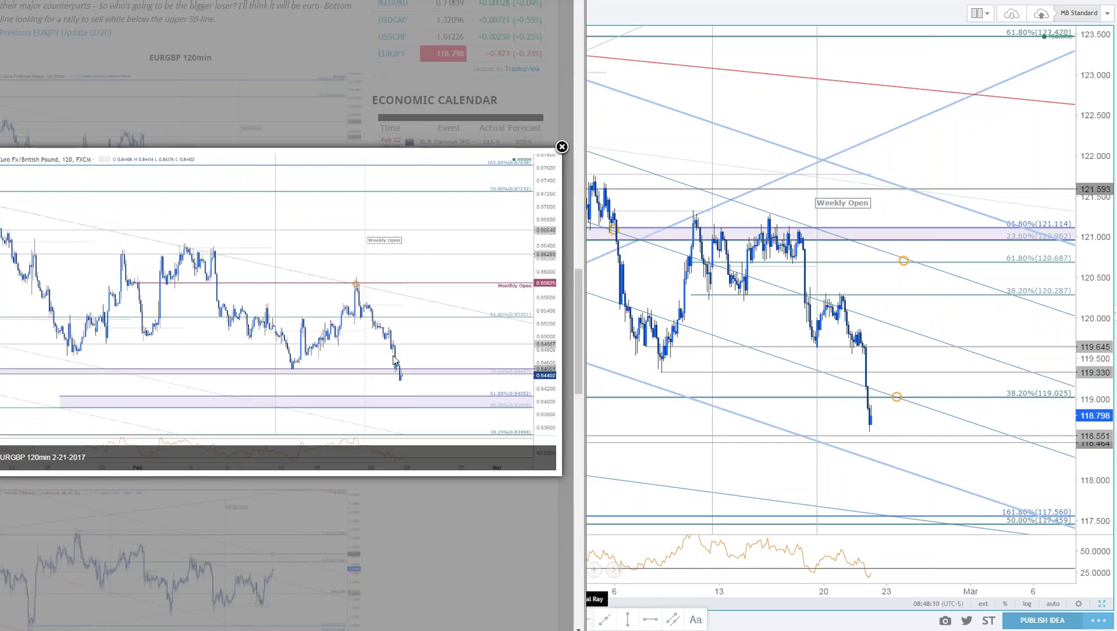
left_click(563, 146)
scroll(563, 146, "up", 2)
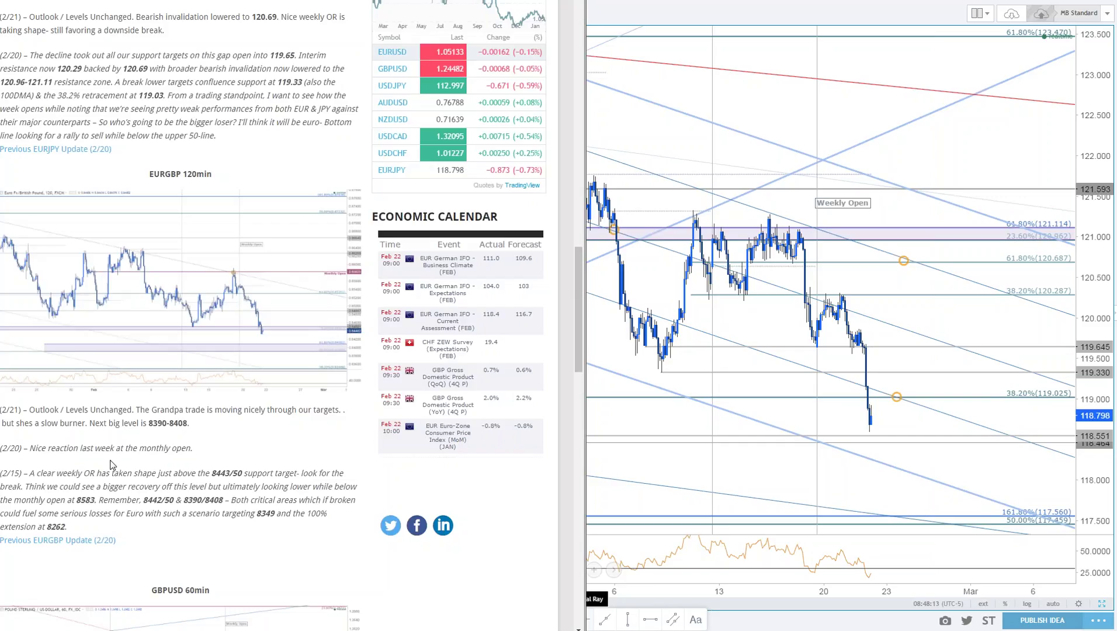
left_click_drag(134, 409, 269, 425)
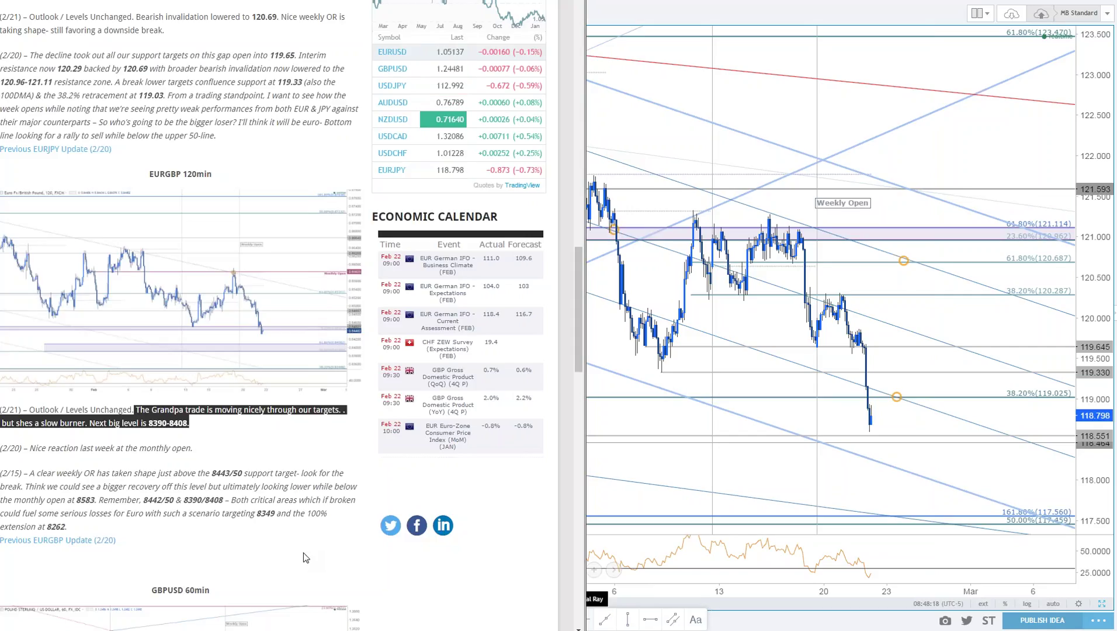
Enlarge the EURGBP 120min chart, highlight the 8390-8408 level, and return to TradingView.
left_click(261, 307)
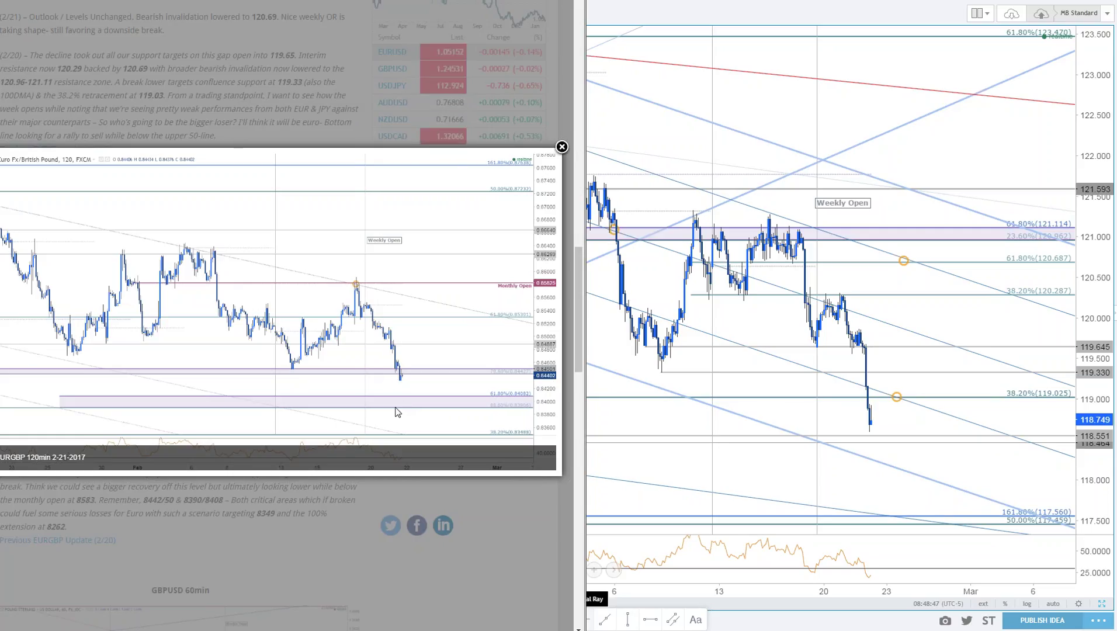
left_click(414, 434)
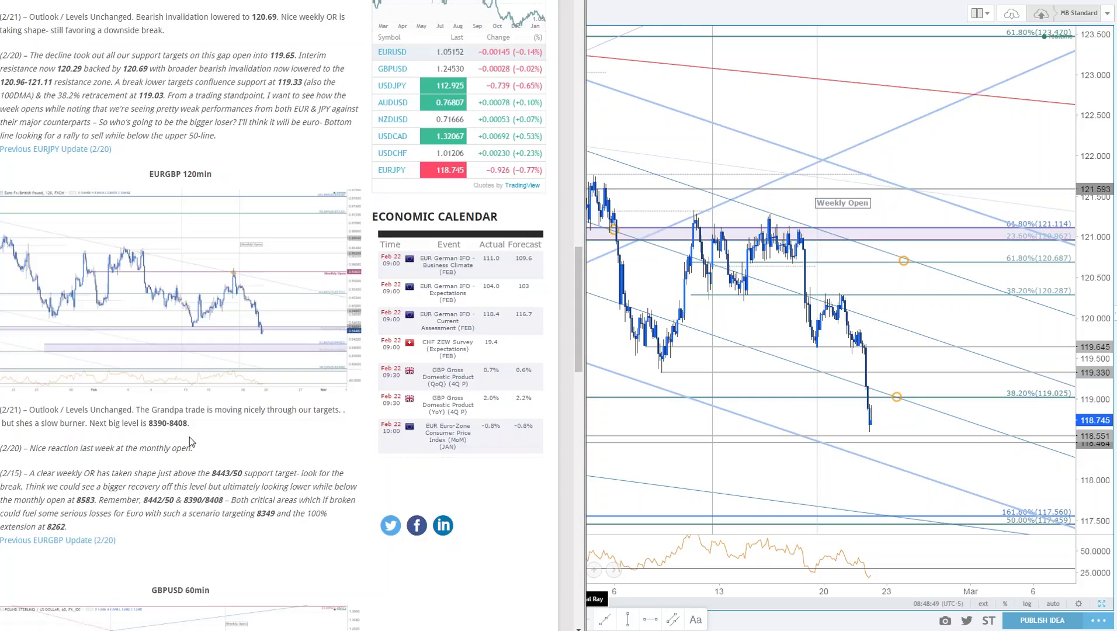
left_click_drag(189, 422, 149, 422)
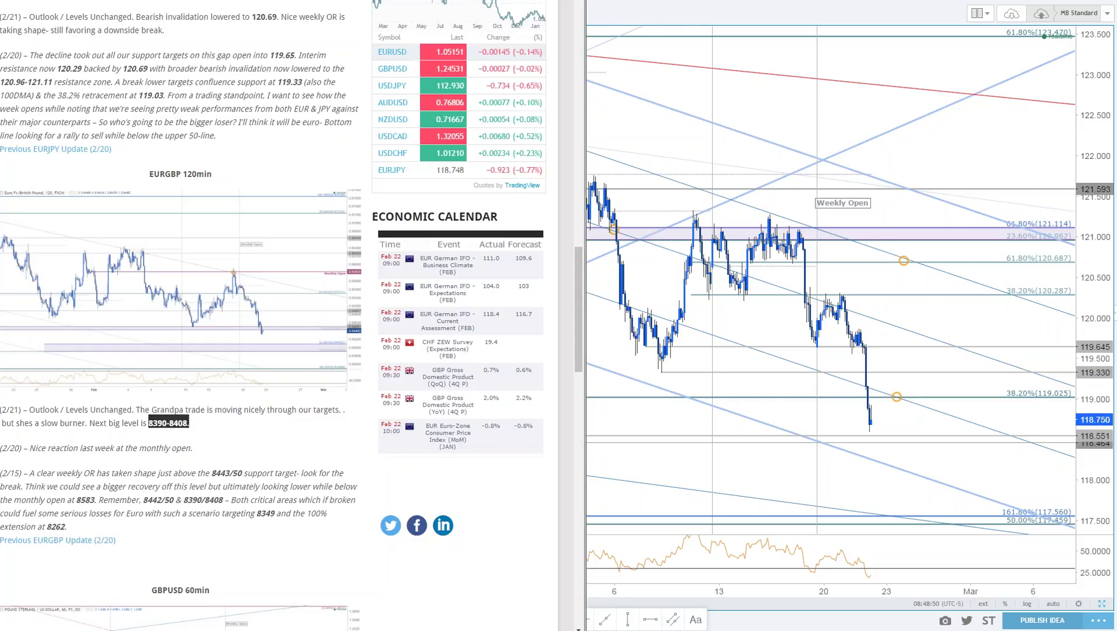
key("alt+Tab")
key("alt+Tab")
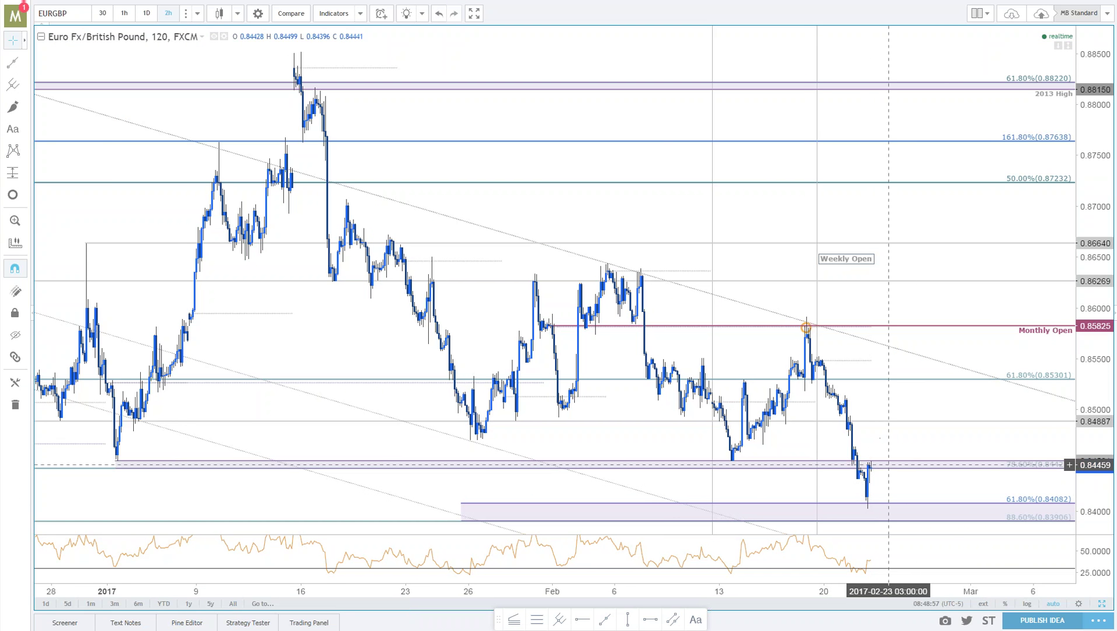
Zoom into the live EURGBP chart and open the blog's enlarged EURGBP 120min 2-21-2017 image beside it.
scroll(1029, 455, "up", 3)
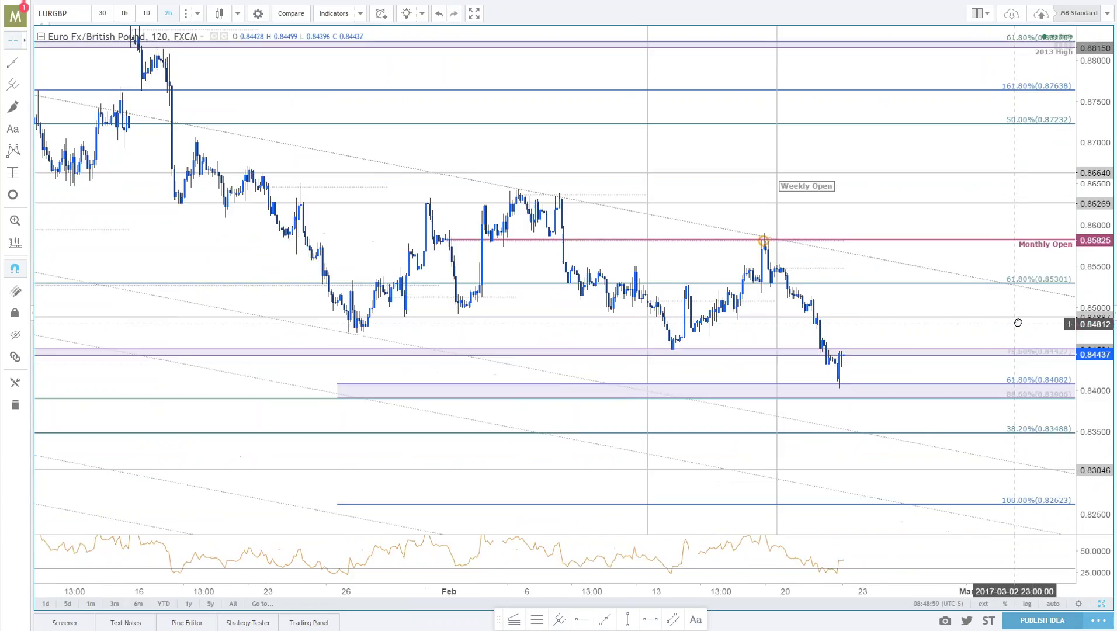
scroll(1018, 323, "up", 2)
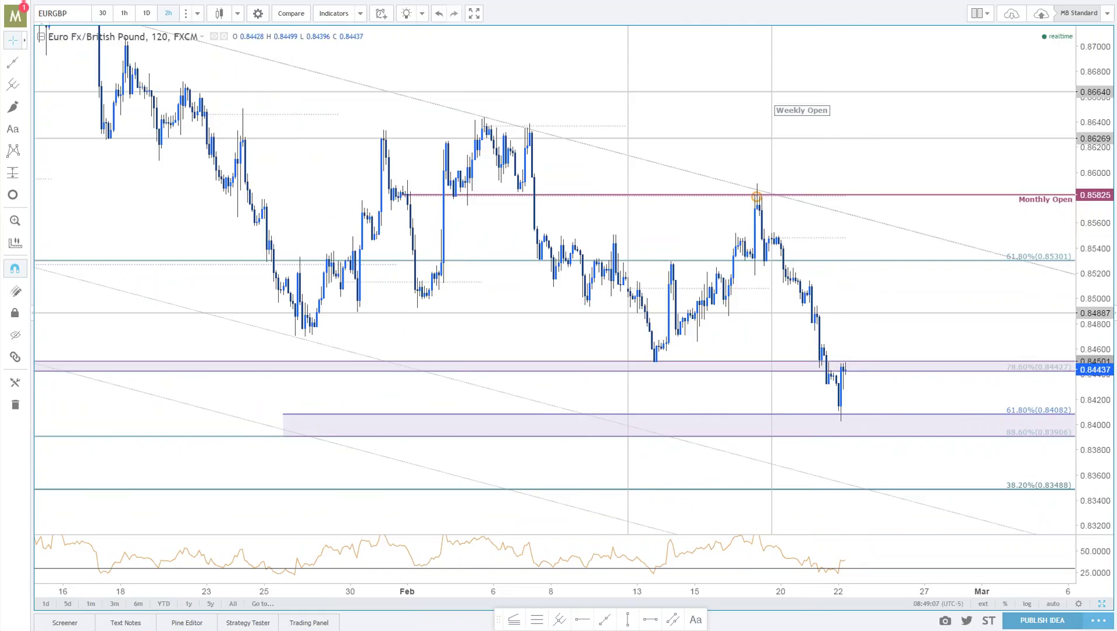
key("alt+Tab")
left_click(175, 287)
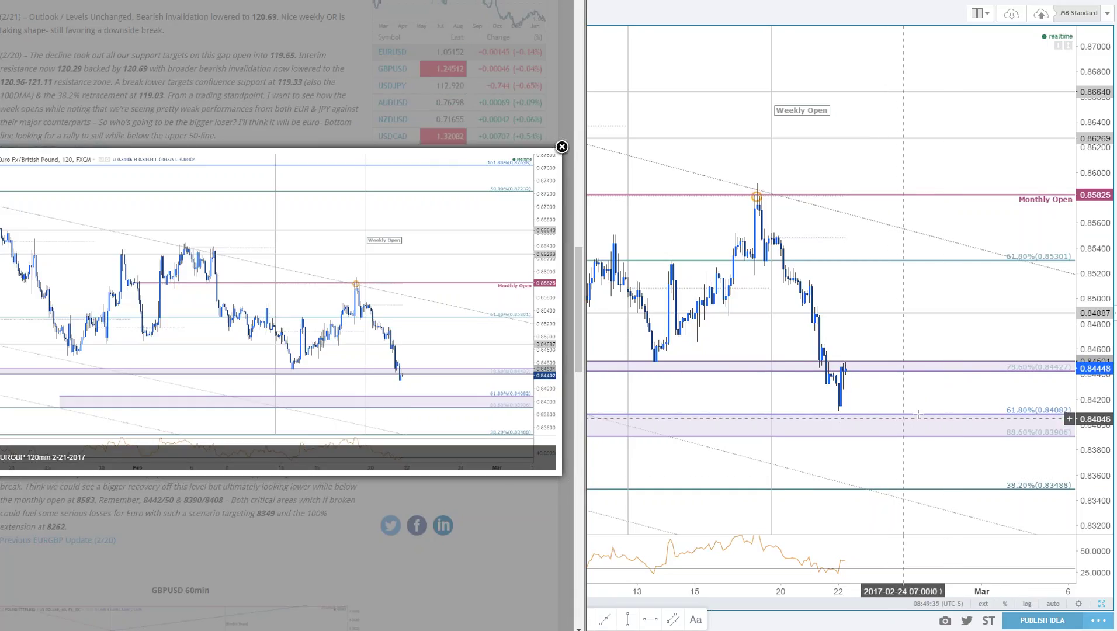
Bring TradingView in front of the blog and maximize the 1D EURGBP pane full-window.
left_click(964, 336)
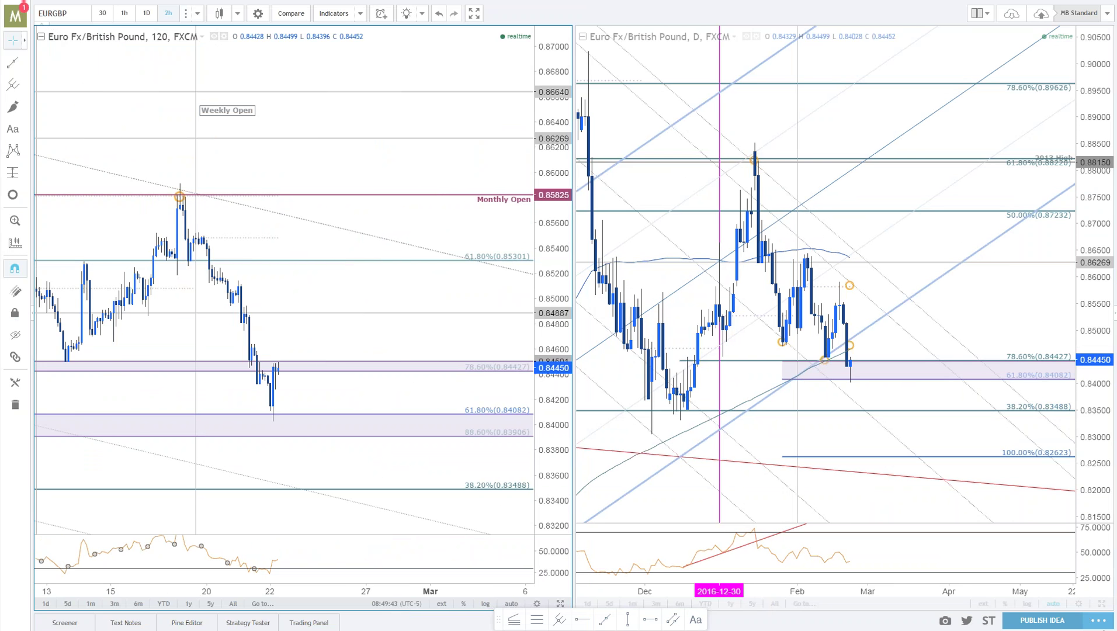
key("alt+Return")
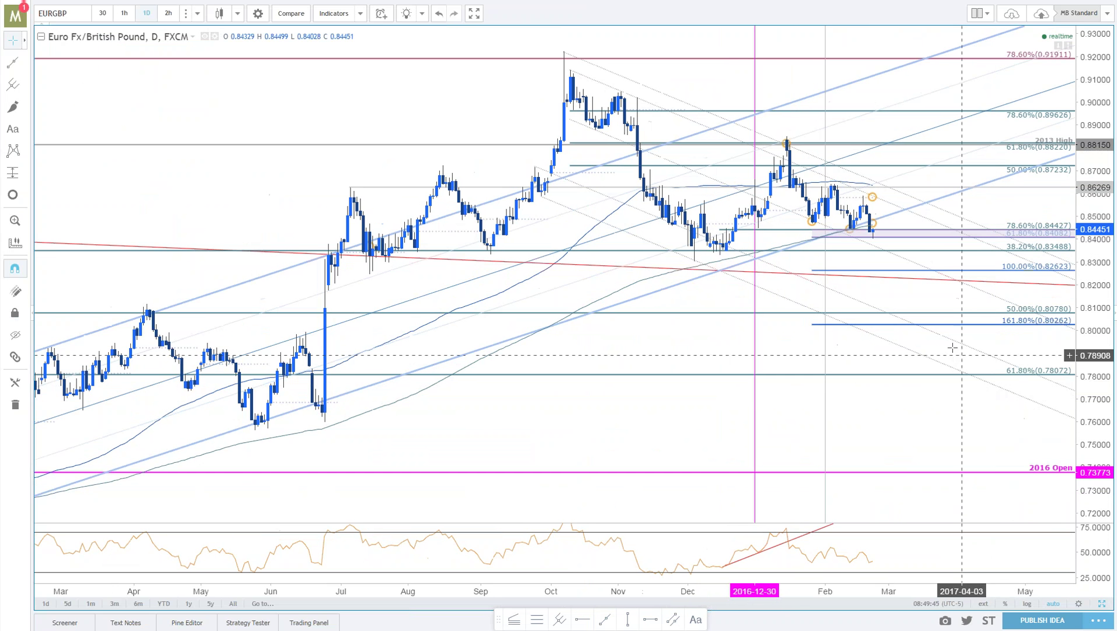
Zoom the daily EURGBP chart to roughly August 2016 through May 2017.
scroll(403, 445, "down", 3)
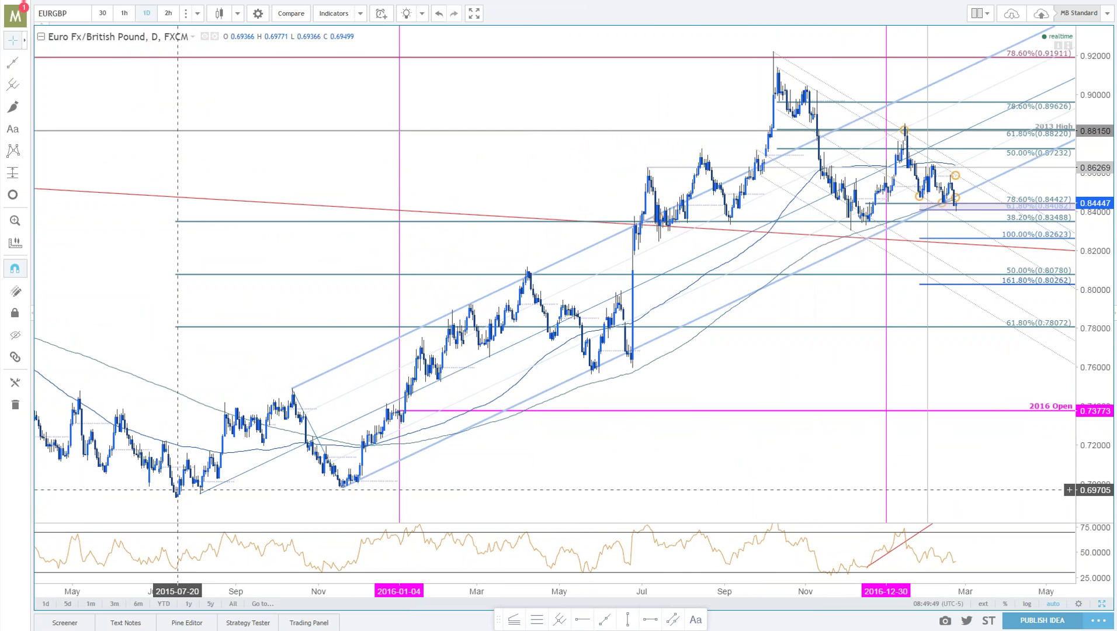
scroll(467, 362, "up", 5)
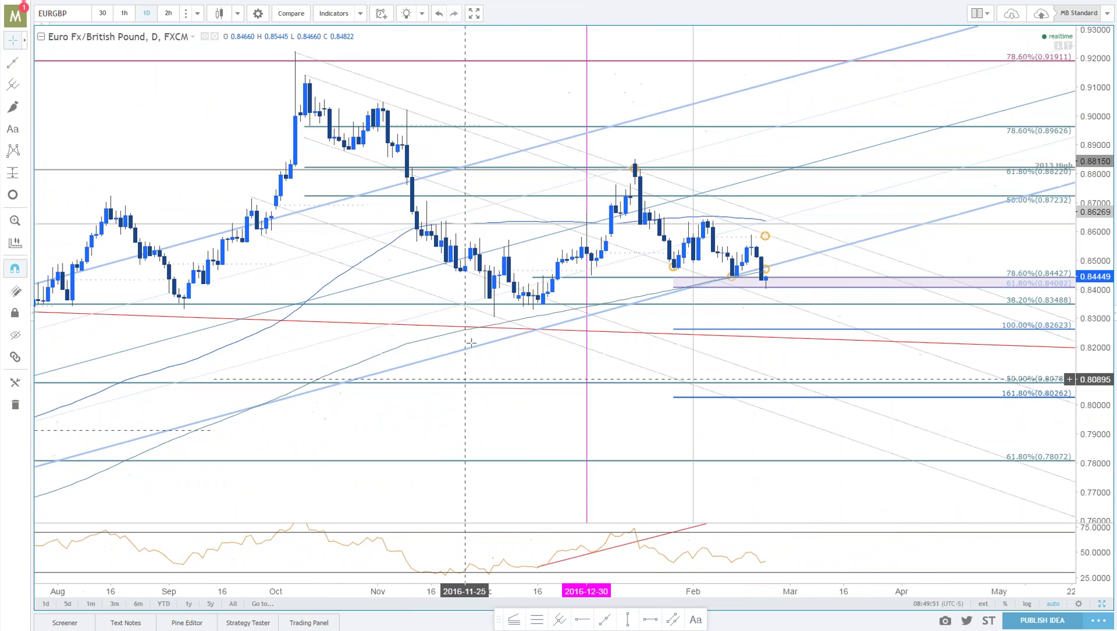
scroll(448, 340, "down", 2)
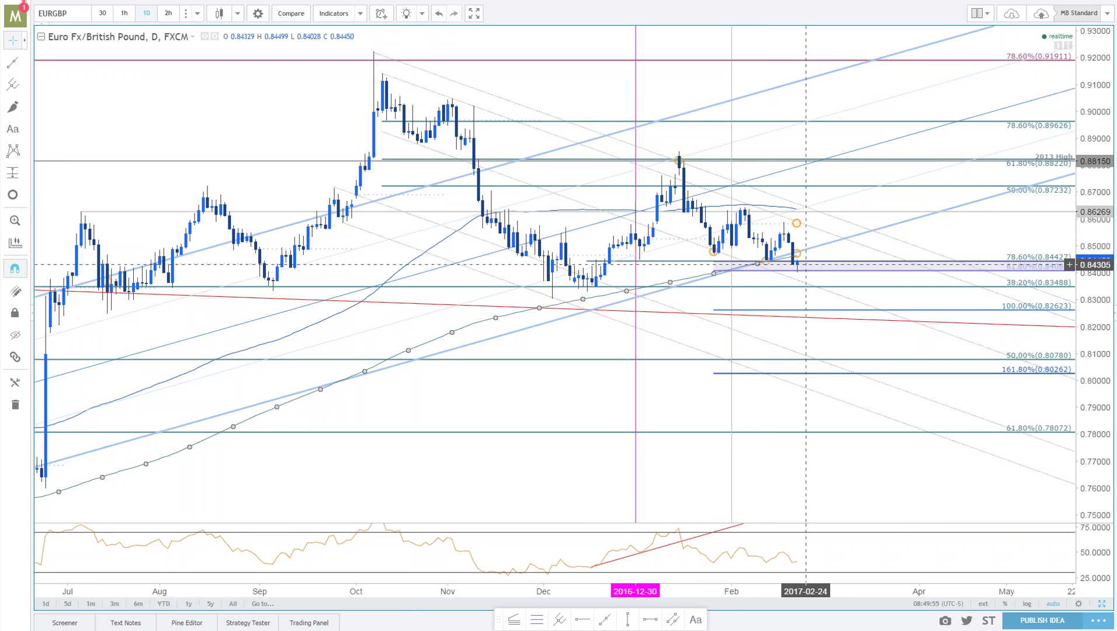
scroll(806, 268, "down", 4)
scroll(805, 267, "down", 2)
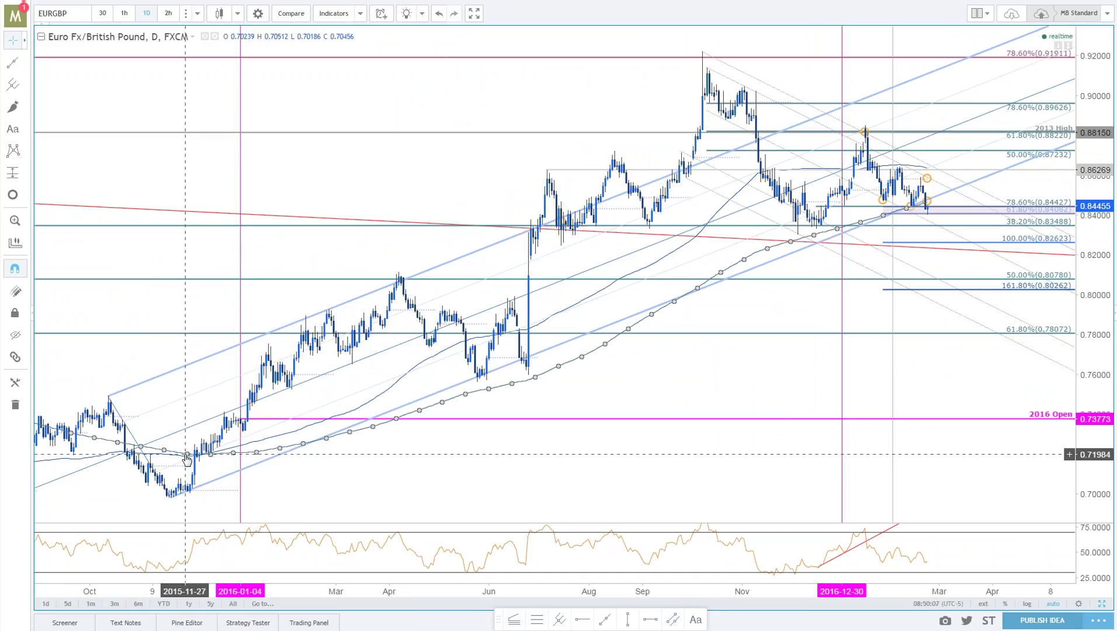
scroll(895, 409, "up", 5)
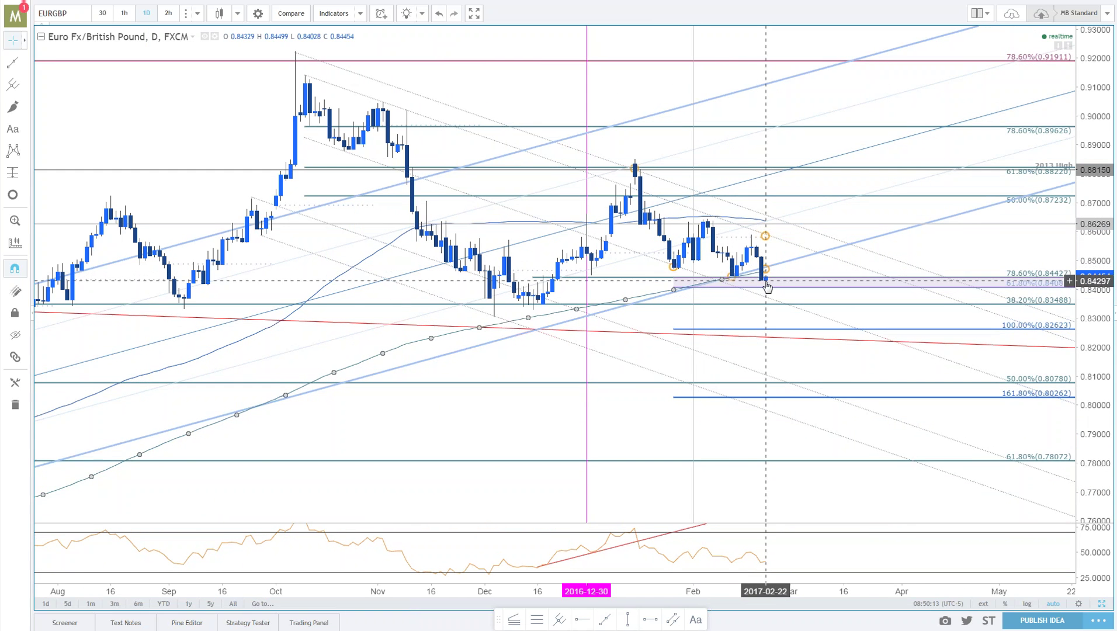
Inspect the two Fibonacci drawings on the daily chart, then restore the 120-minute and daily split layout.
left_click(1029, 288)
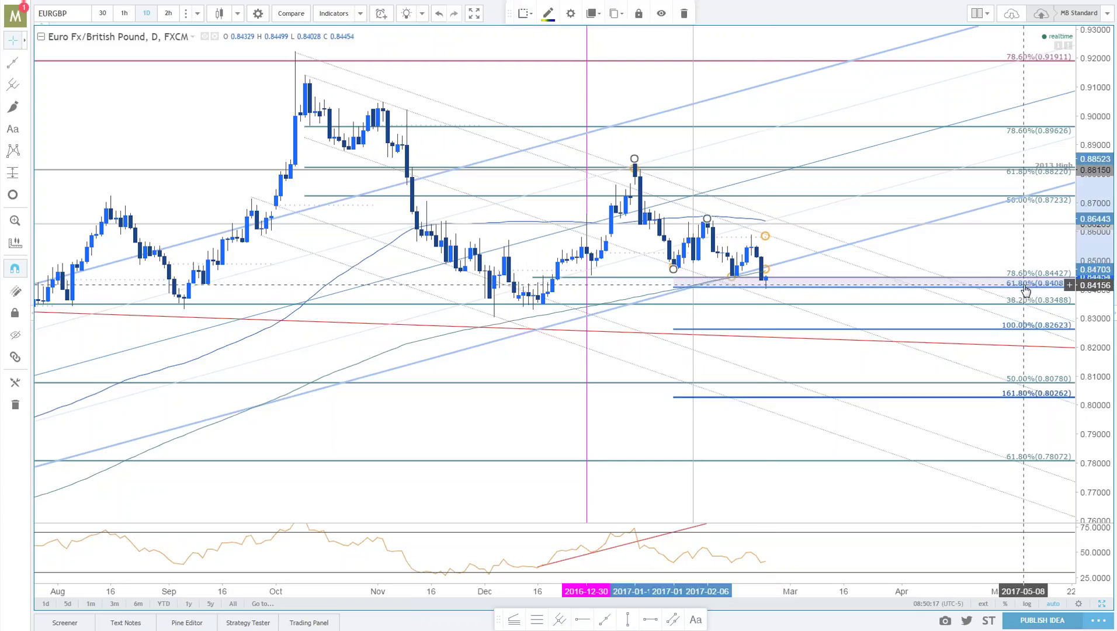
left_click(1030, 273)
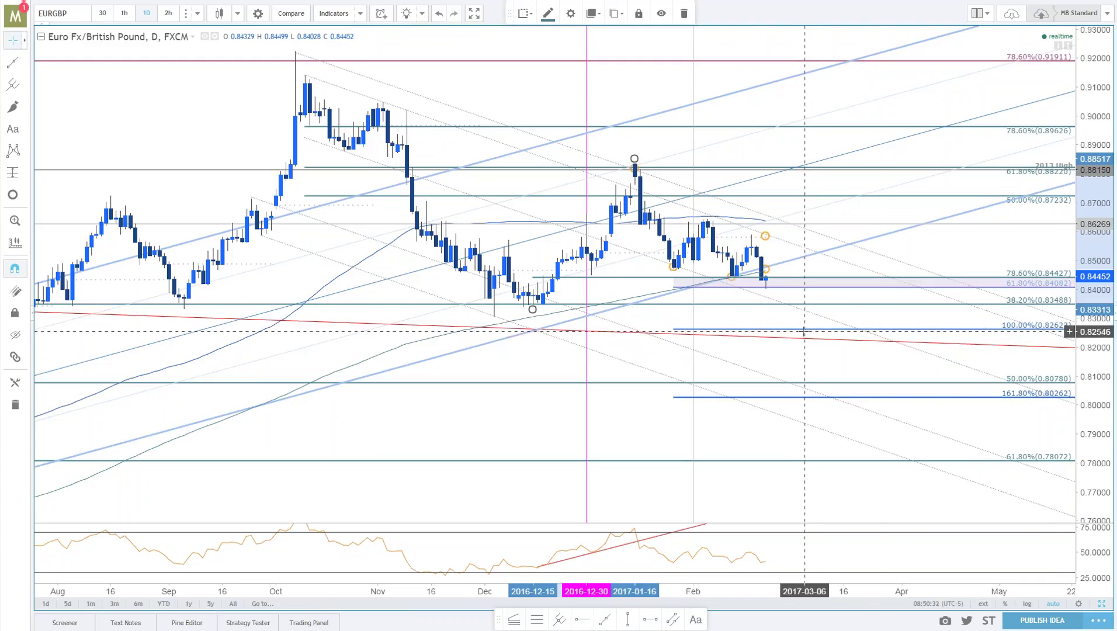
scroll(805, 335, "down", 3)
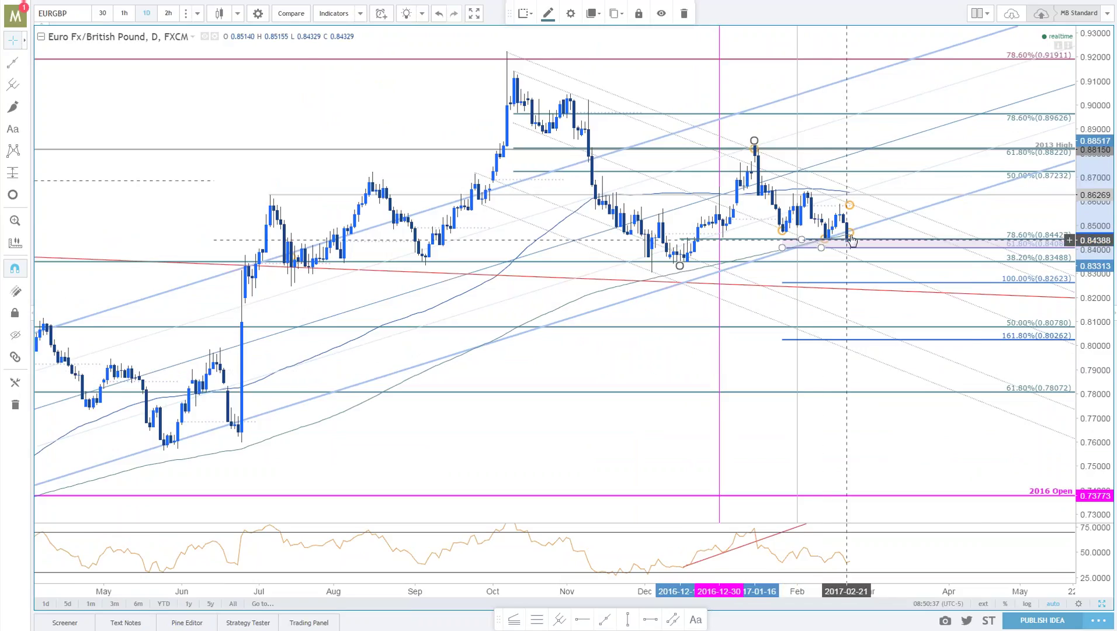
left_click(1102, 604)
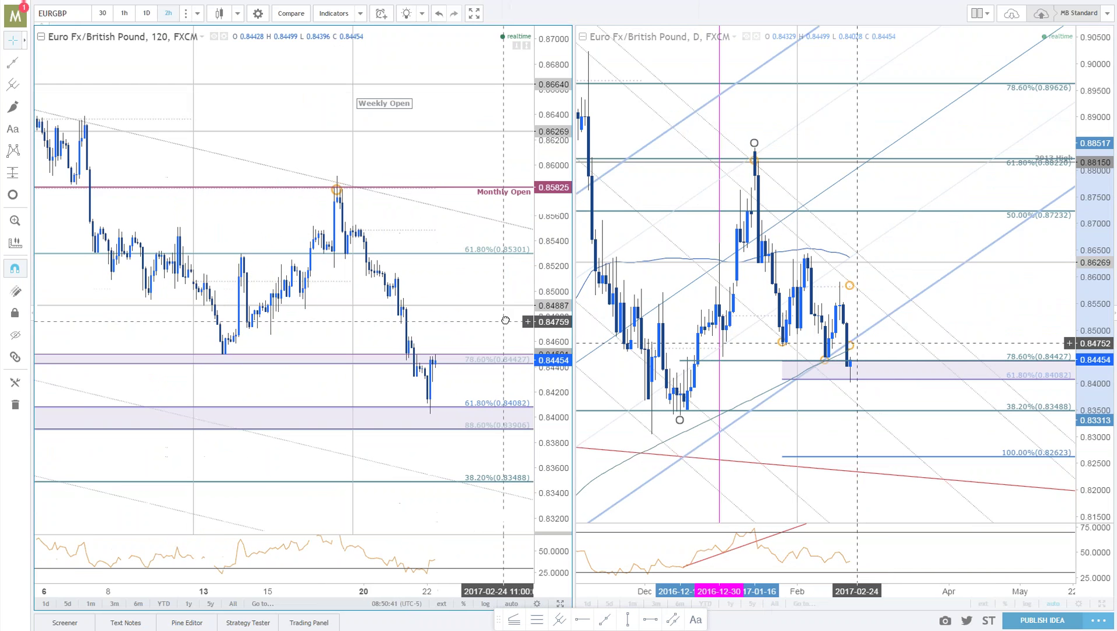
Maximize the 120-minute EURGBP chart and frame the recent bars from mid-January onward.
scroll(505, 321, "down", 4)
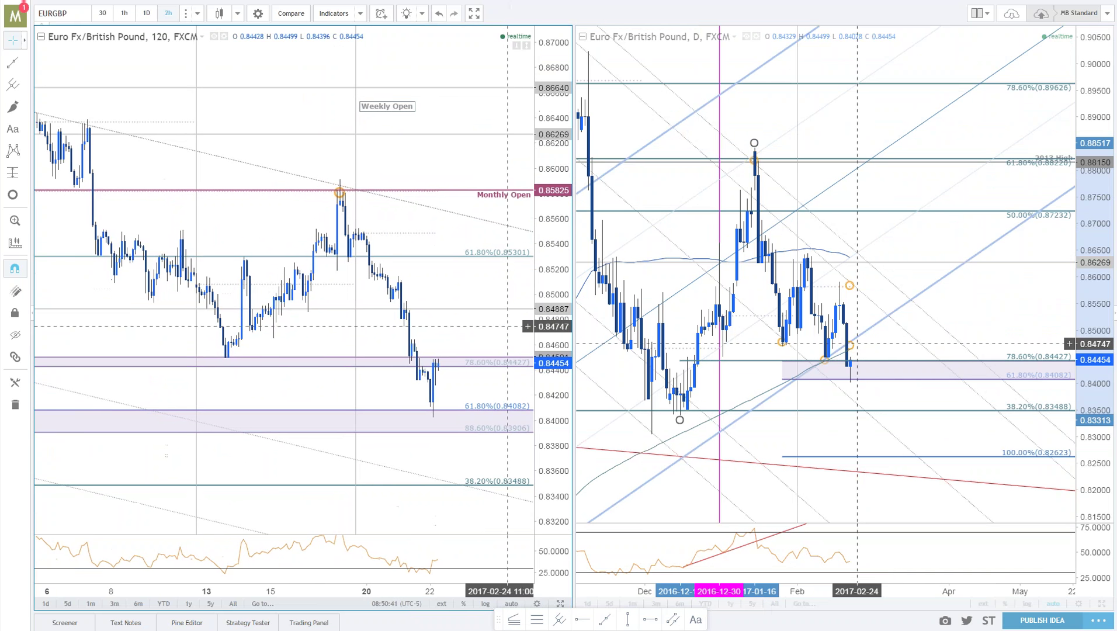
left_click(561, 605)
scroll(783, 409, "down", 3)
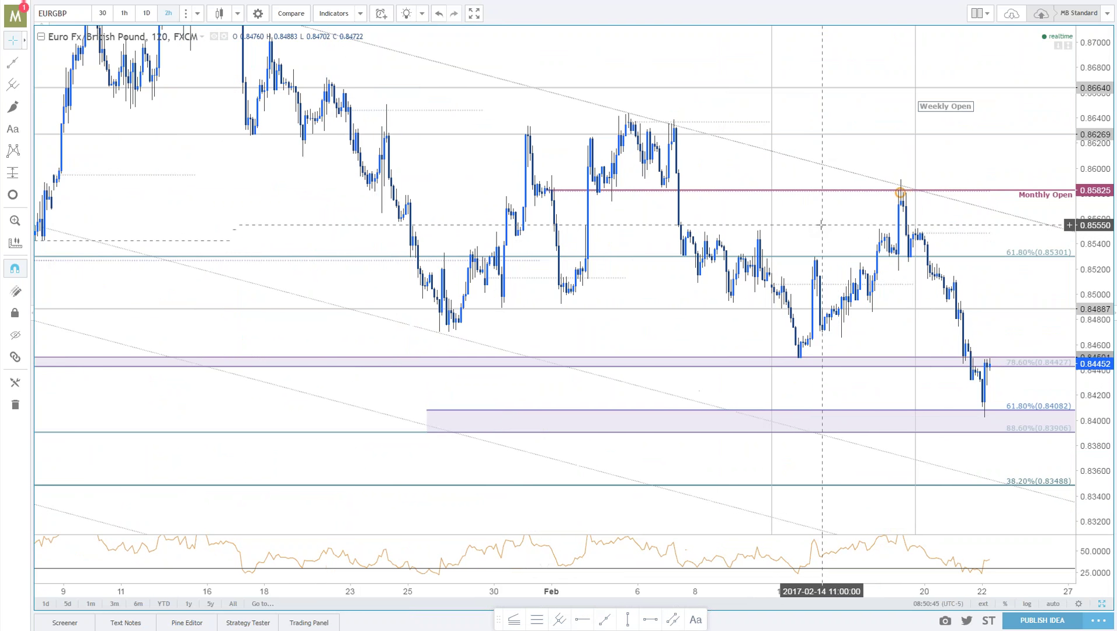
scroll(822, 225, "right", 5)
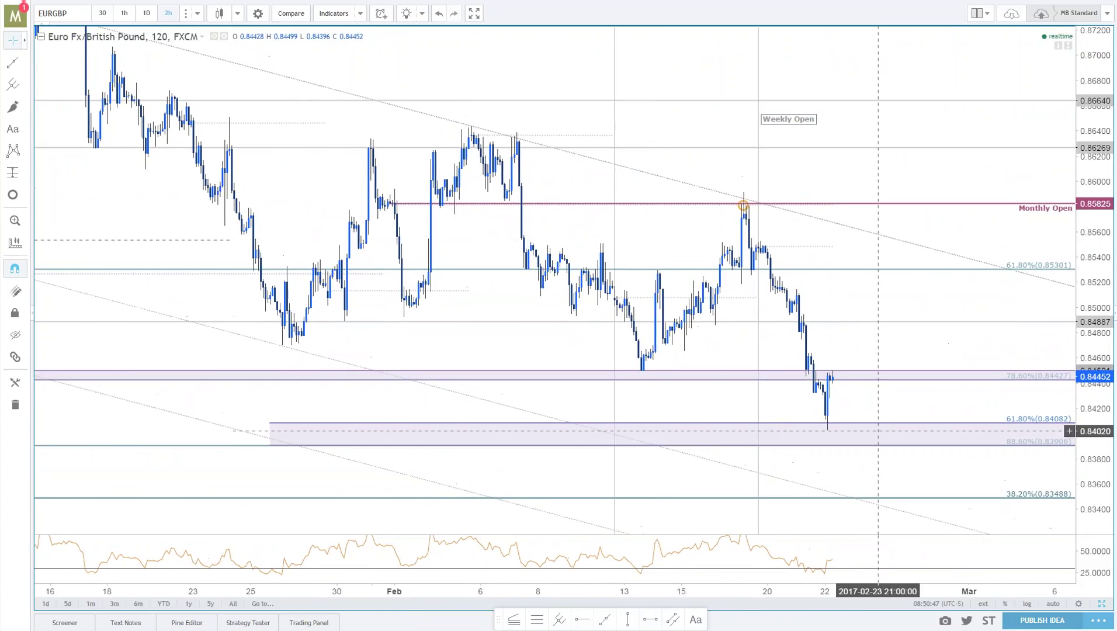
scroll(878, 431, "up", 2)
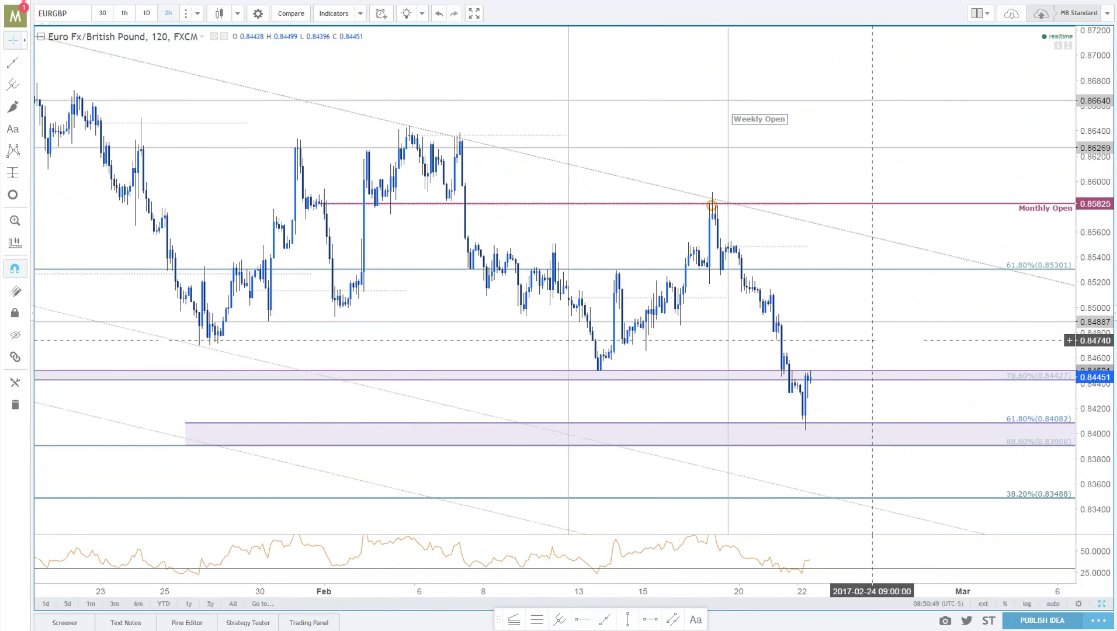
left_click_drag(872, 340, 911, 349)
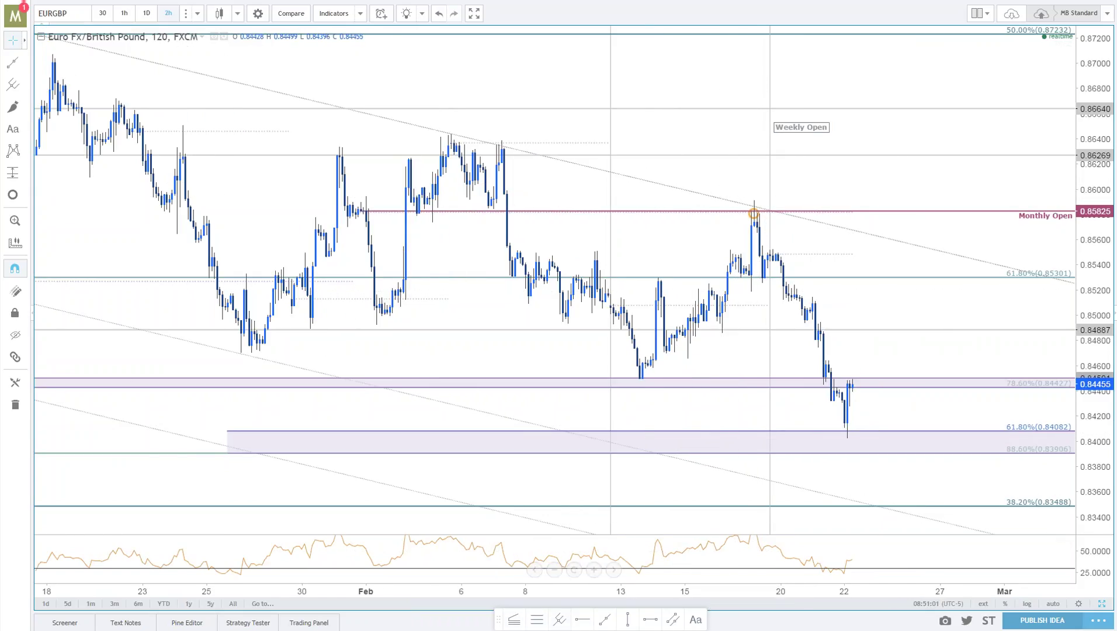
left_click(537, 620)
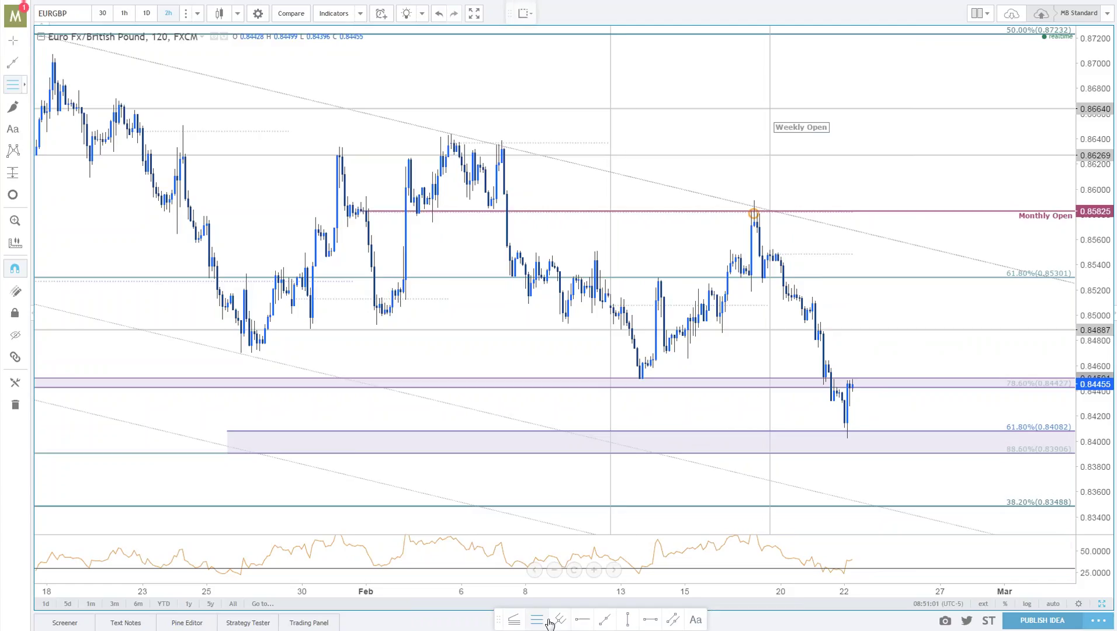
Draw a Fibonacci retracement from the 17 February high to the 22 February low, keeping the 61.8% level.
left_click(754, 201)
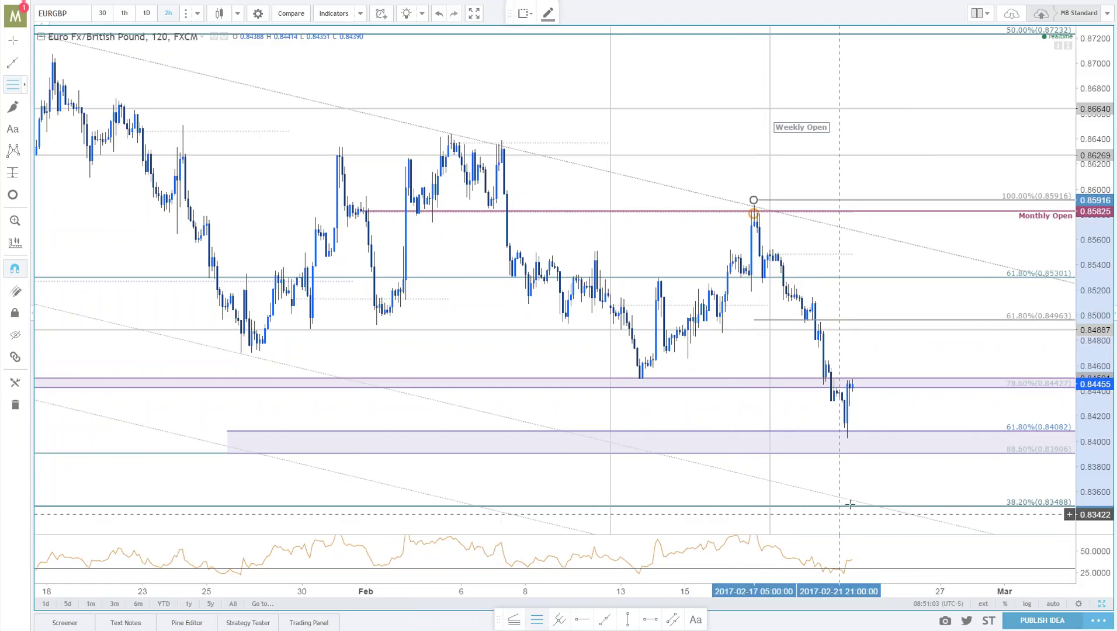
left_click(847, 438)
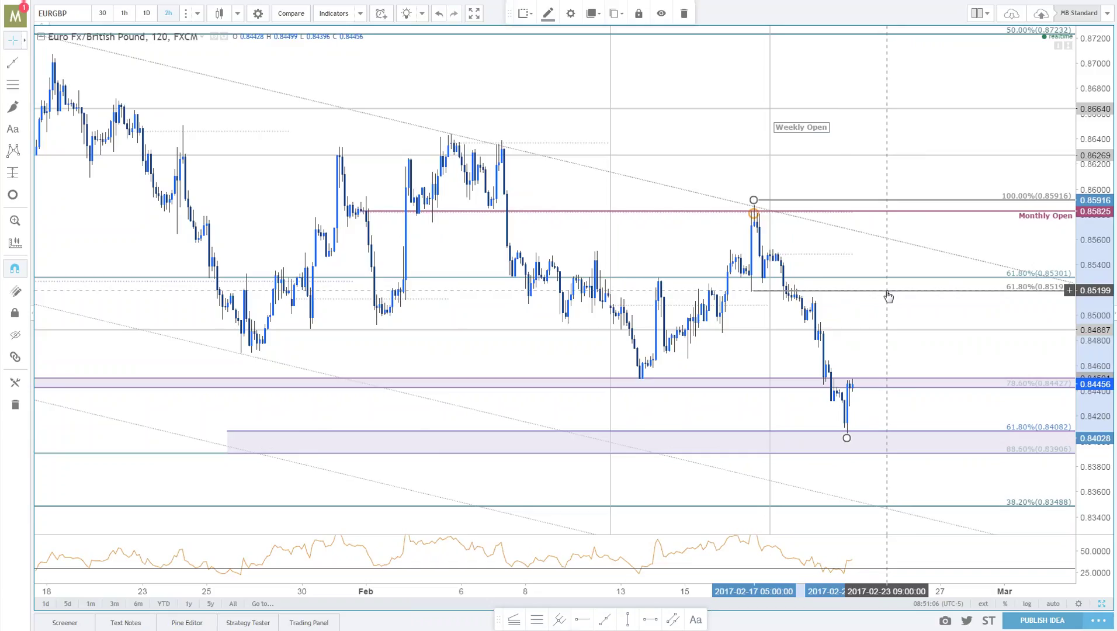
double_click(888, 296)
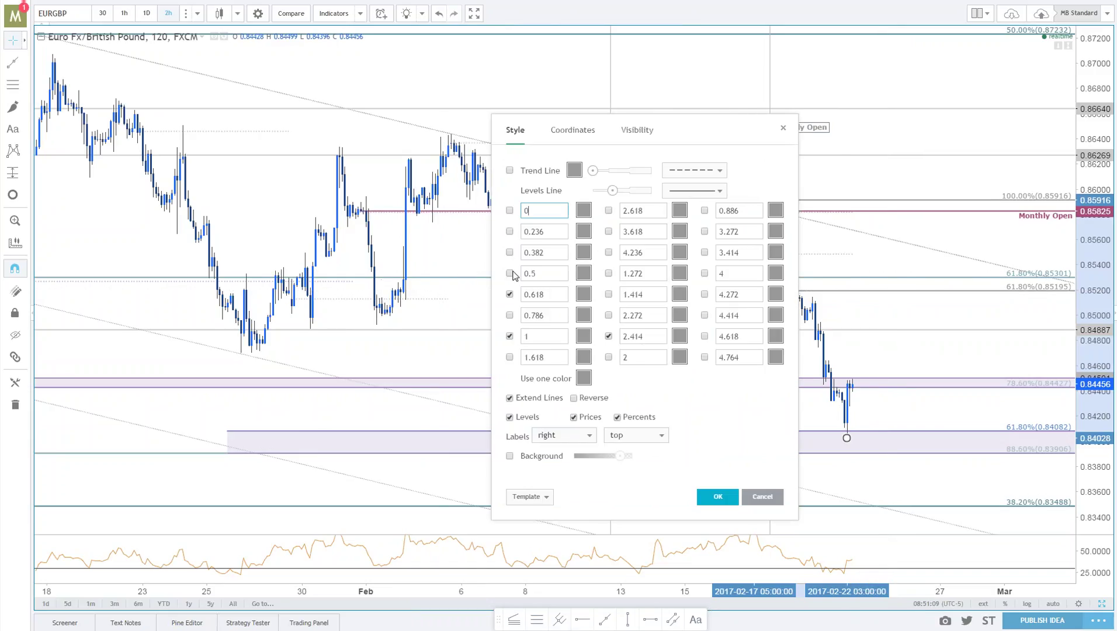
left_click(509, 253)
left_click(510, 232)
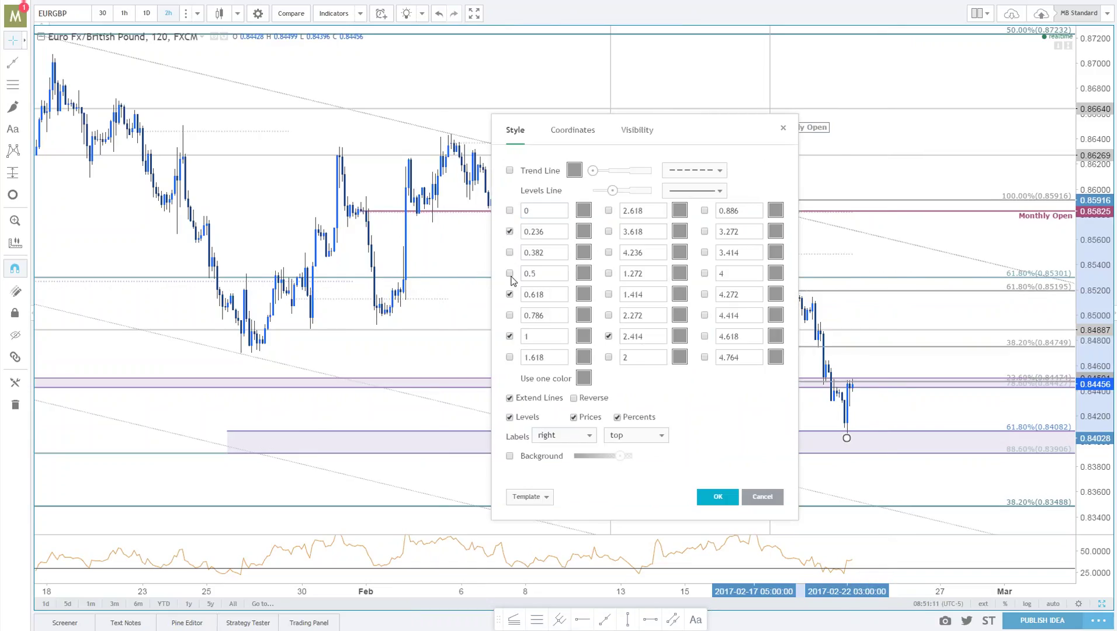
left_click(509, 274)
left_click_drag(697, 129, 498, 132)
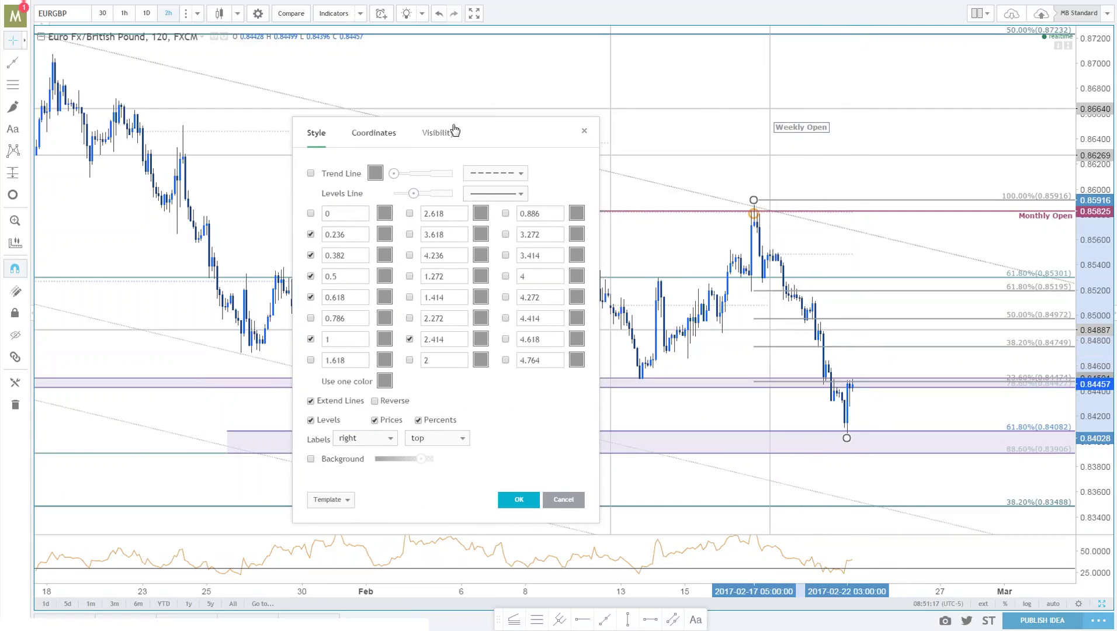
left_click_drag(452, 128, 490, 506)
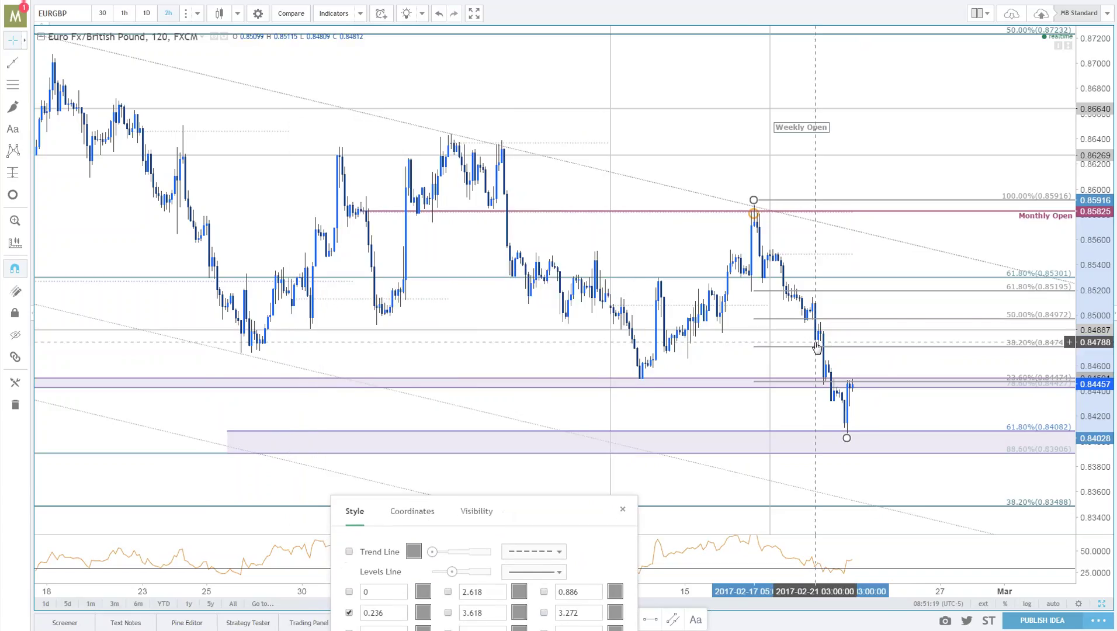
scroll(817, 353, "down", 4)
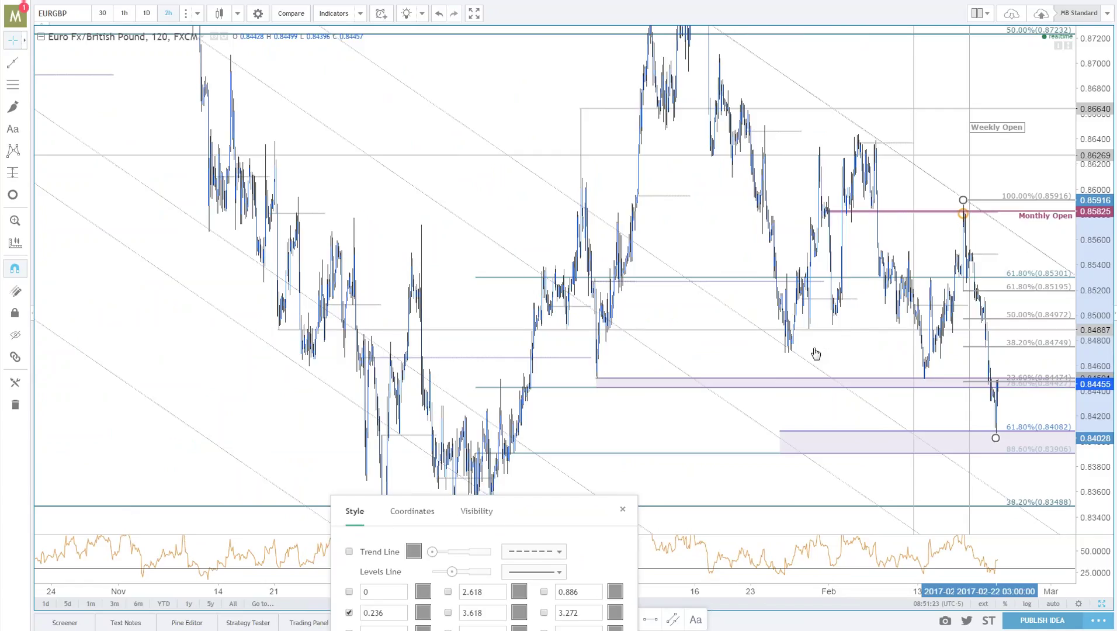
scroll(816, 354, "up", 2)
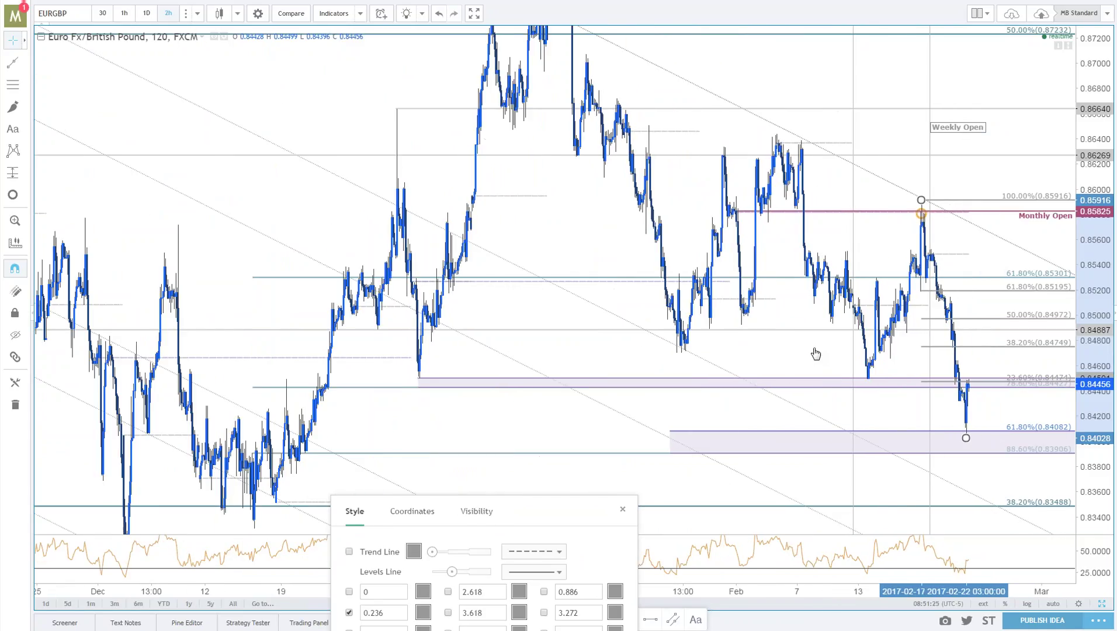
scroll(816, 355, "up", 3)
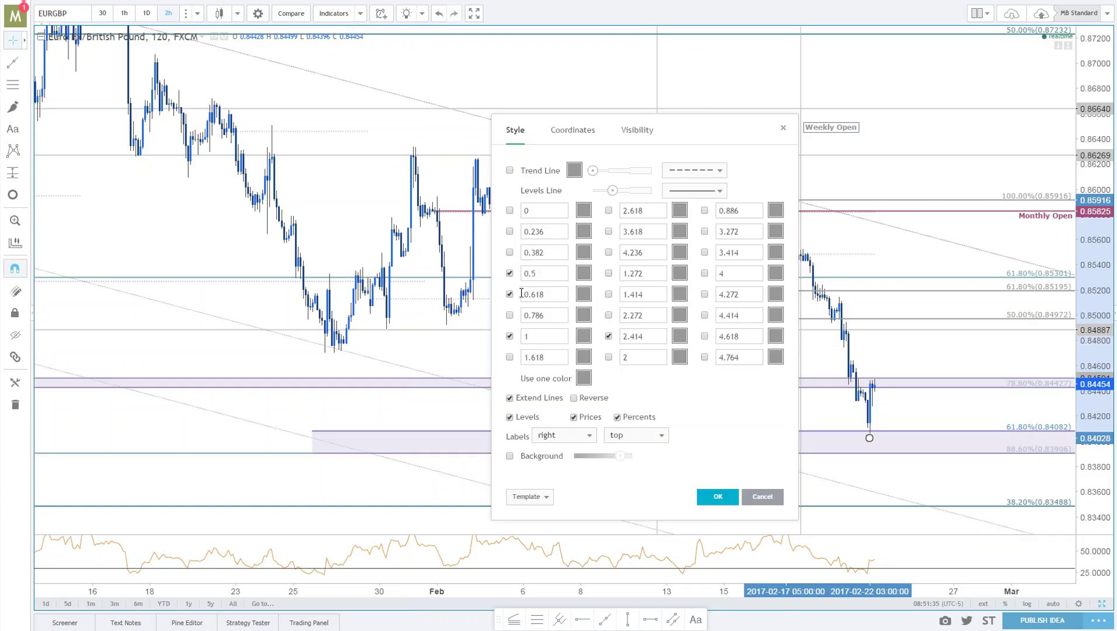
left_click(509, 336)
left_click(718, 496)
Move the descending channel line down to the latest low near 0.8408.
scroll(992, 357, "up", 1)
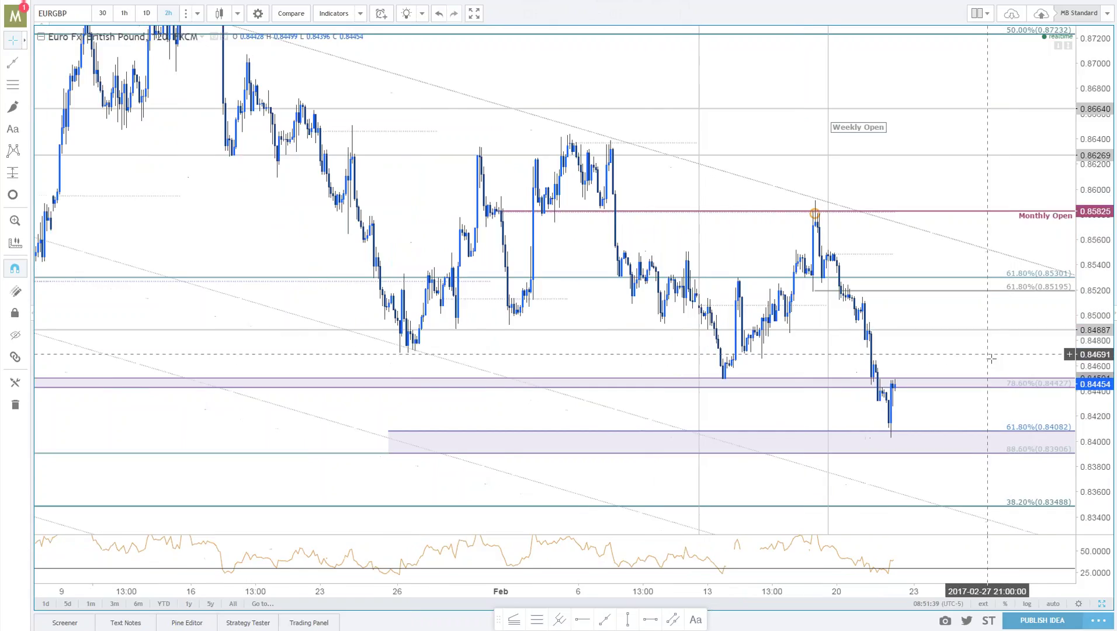
scroll(989, 385, "up", 1)
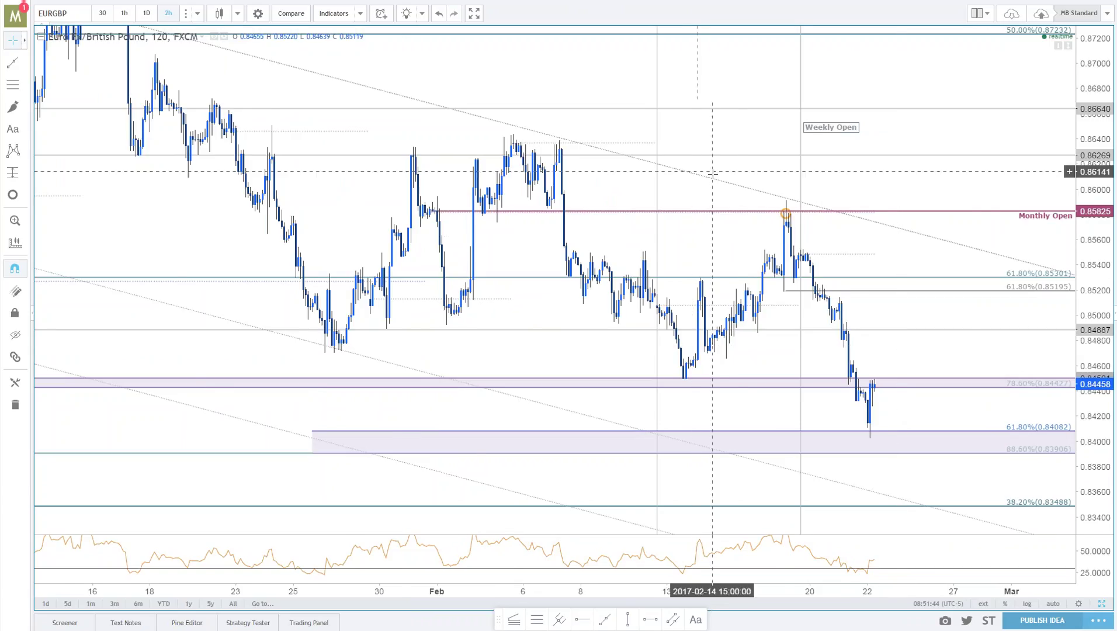
scroll(994, 409, "down", 2)
scroll(1088, 456, "up", 2)
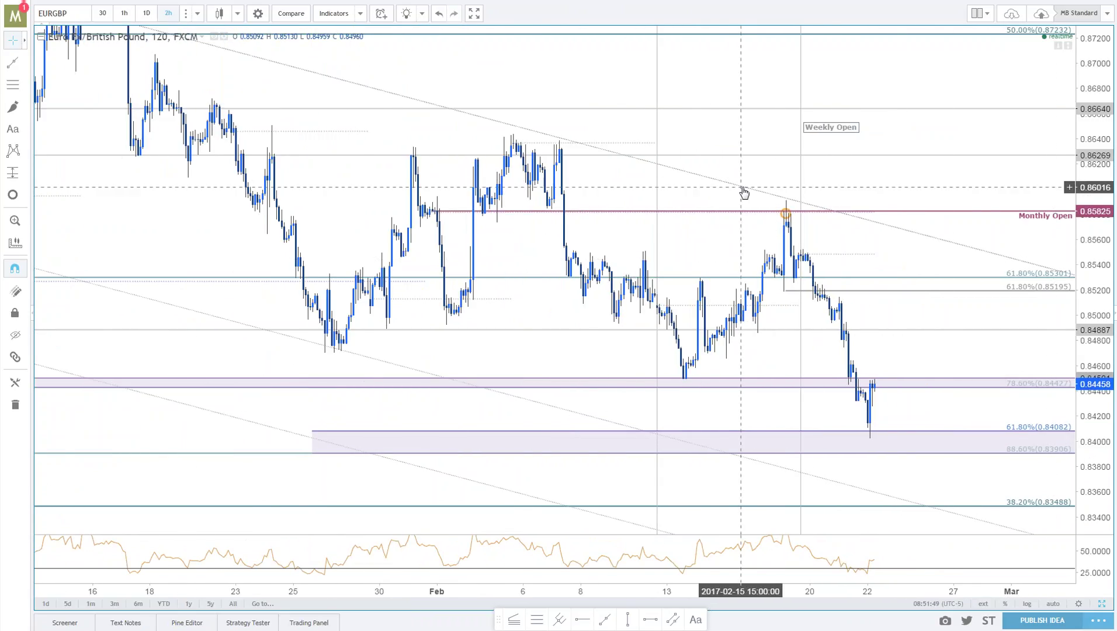
left_click(762, 247)
left_click_drag(762, 247, 819, 419)
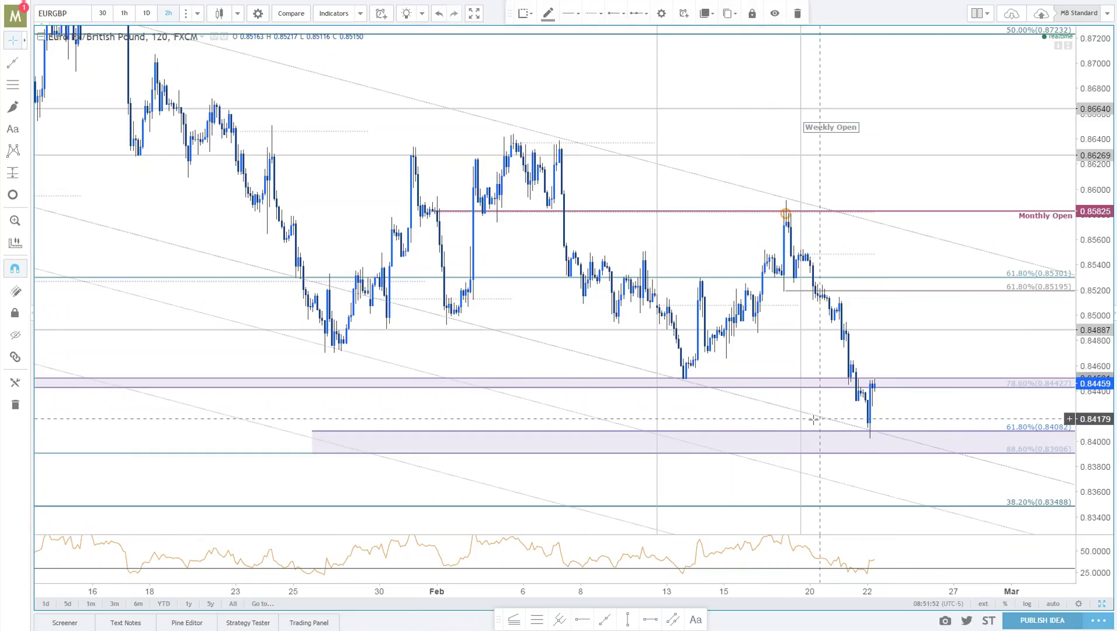
Pan to the autumn 2016 highs and nudge the upper descending trend line up and left.
scroll(814, 419, "down", 5)
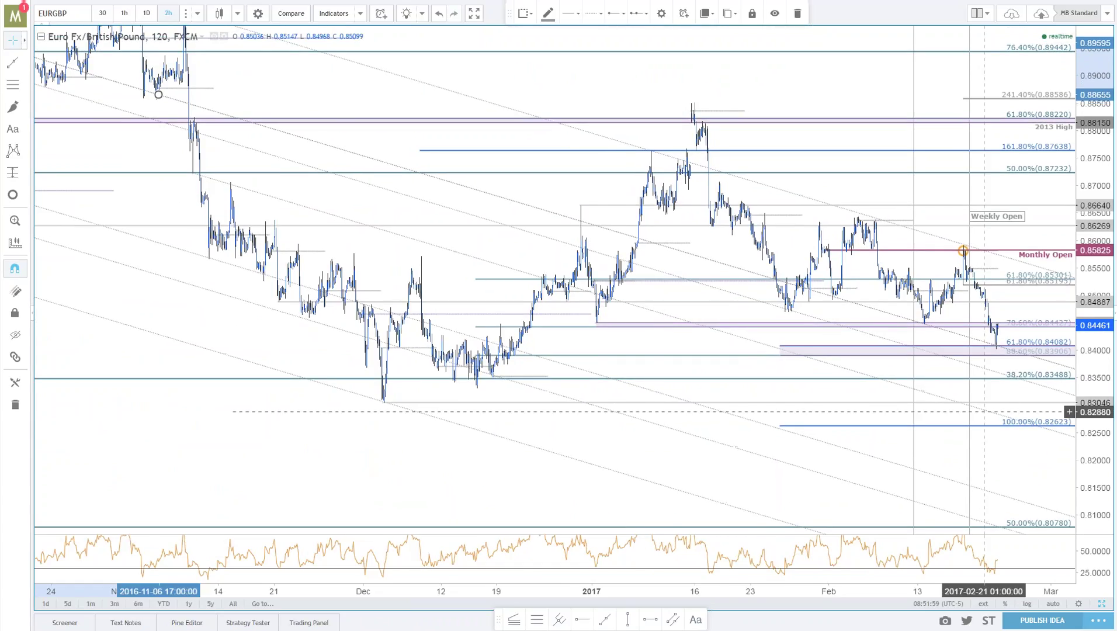
scroll(529, 206, "down", 3)
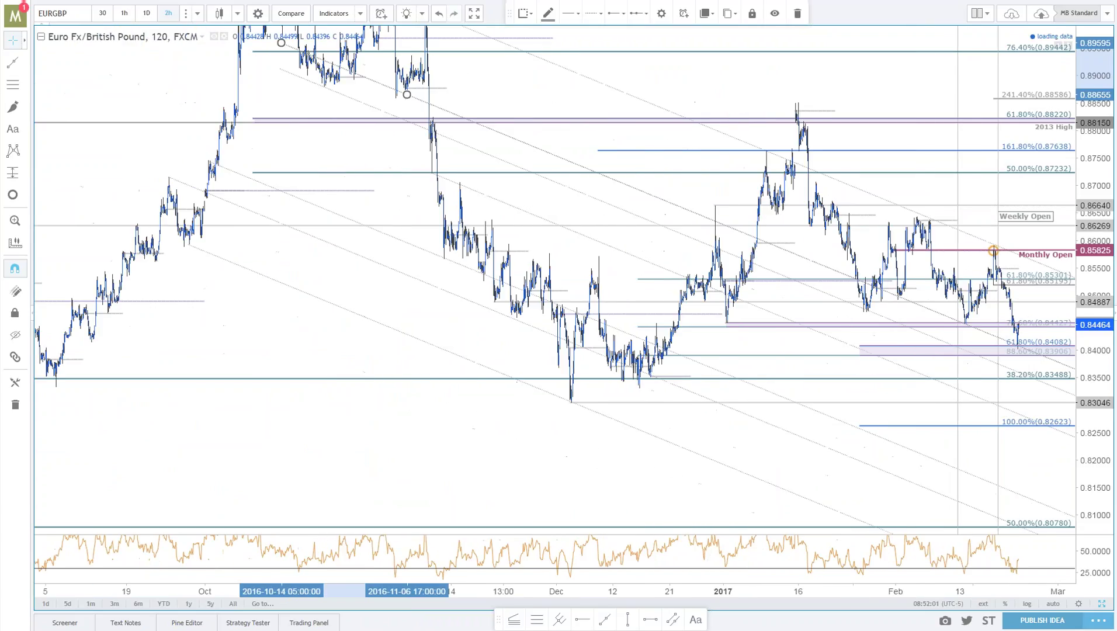
left_click_drag(489, 71, 362, 125)
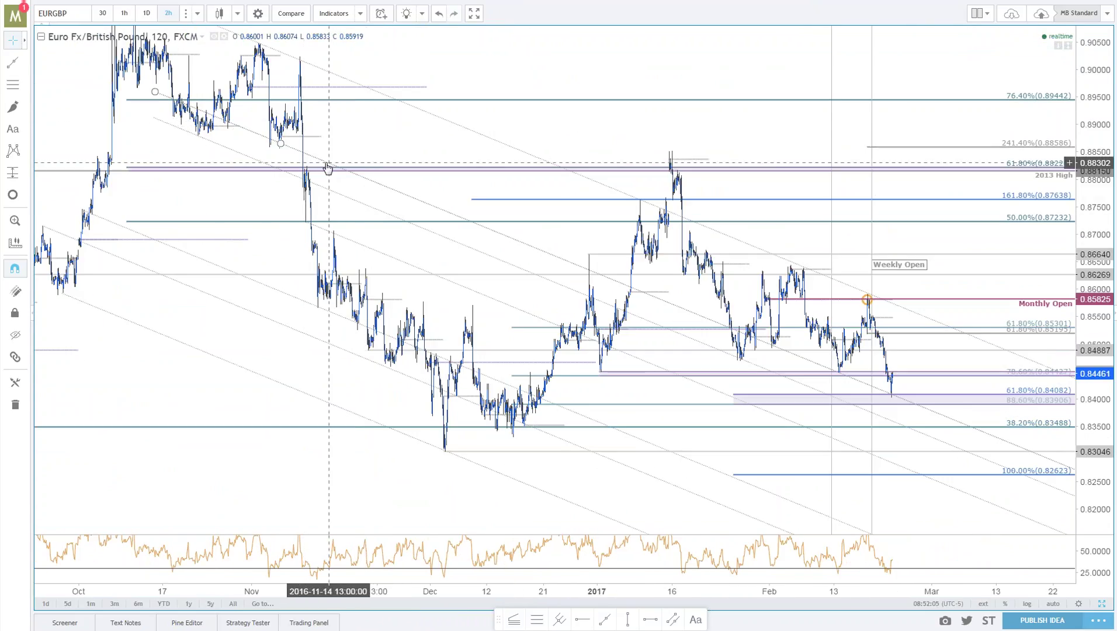
left_click_drag(330, 163, 309, 154)
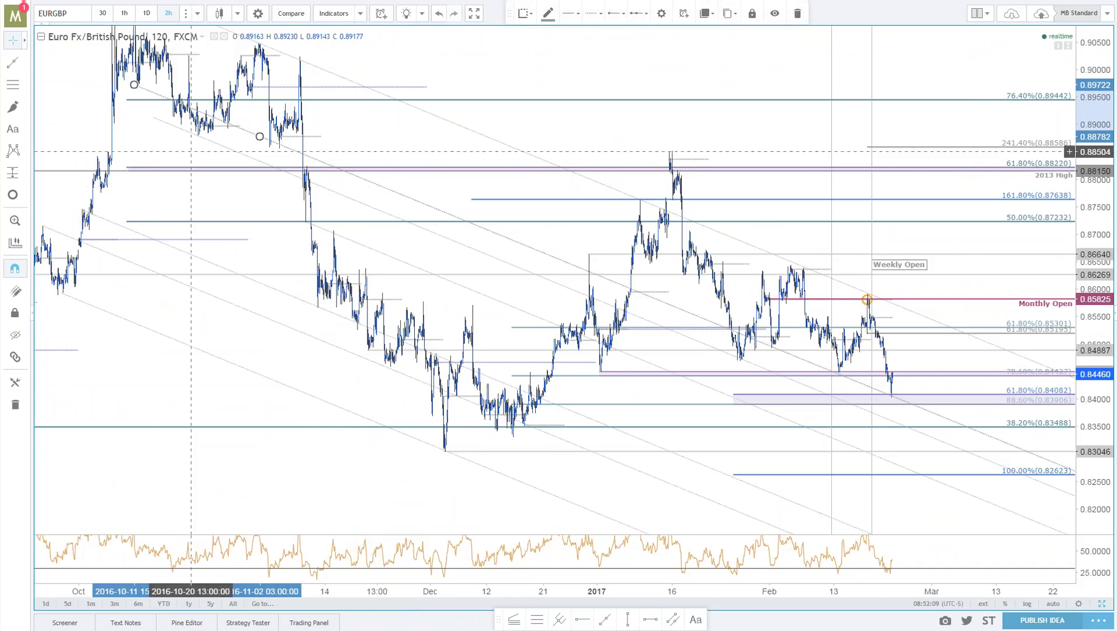
left_click(145, 93)
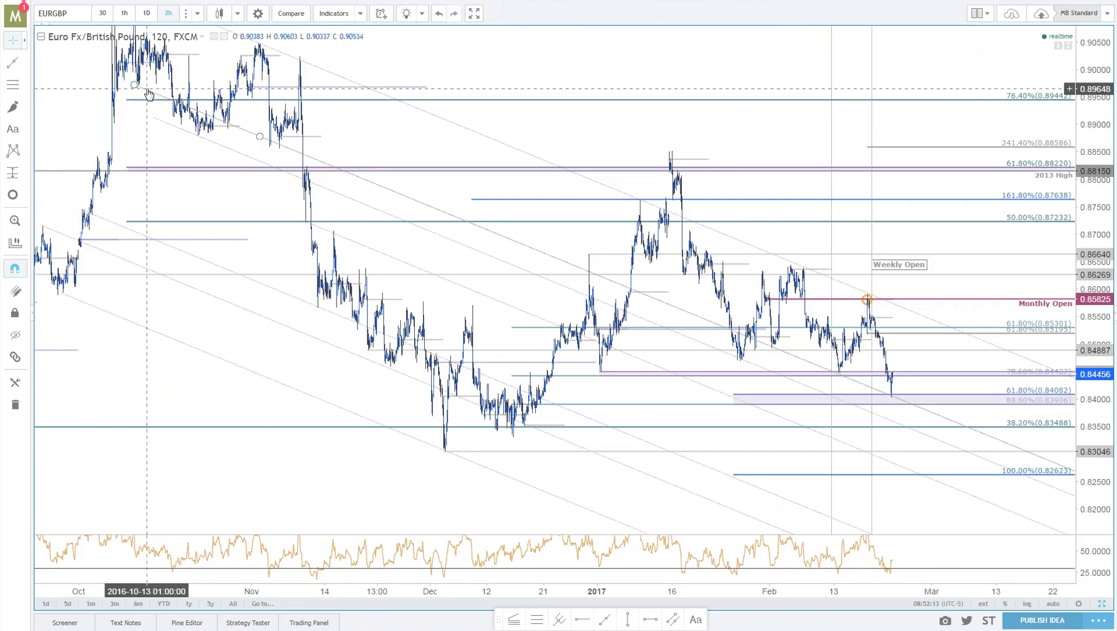
left_click(148, 96)
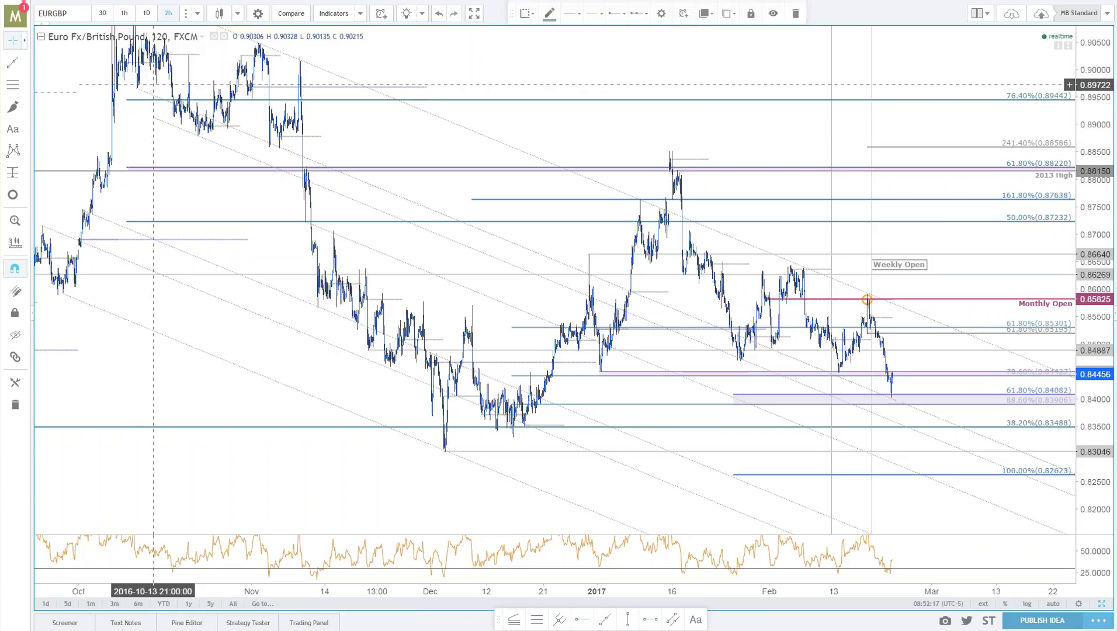
left_click(137, 95)
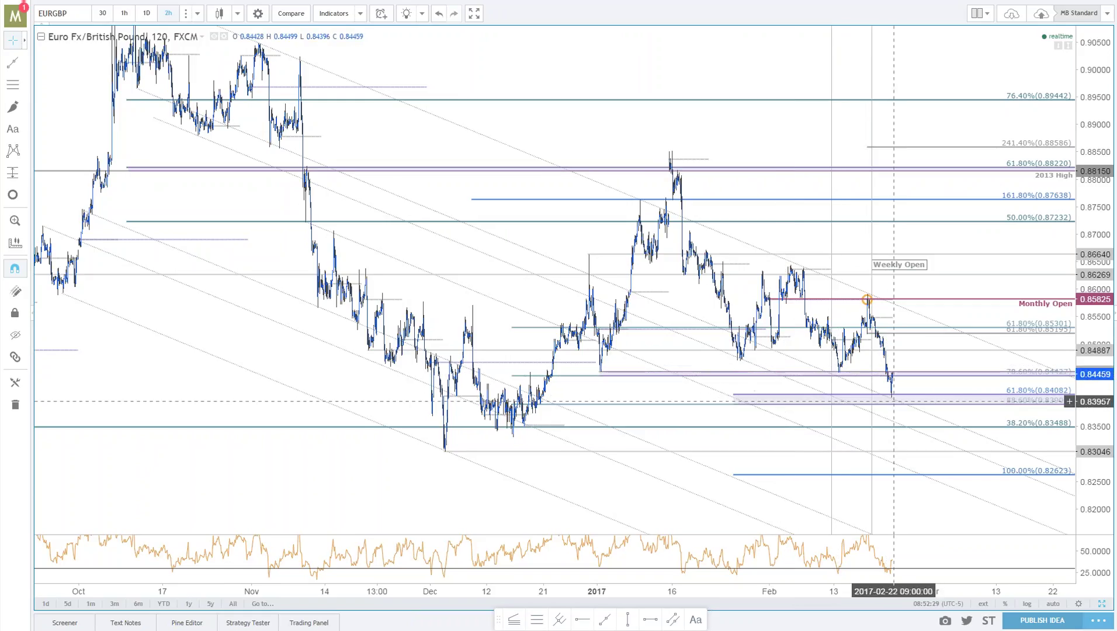
Zoom the 2-hour chart into late January–February around the 0.8408–0.8390 support zone.
scroll(894, 402, "up", 5)
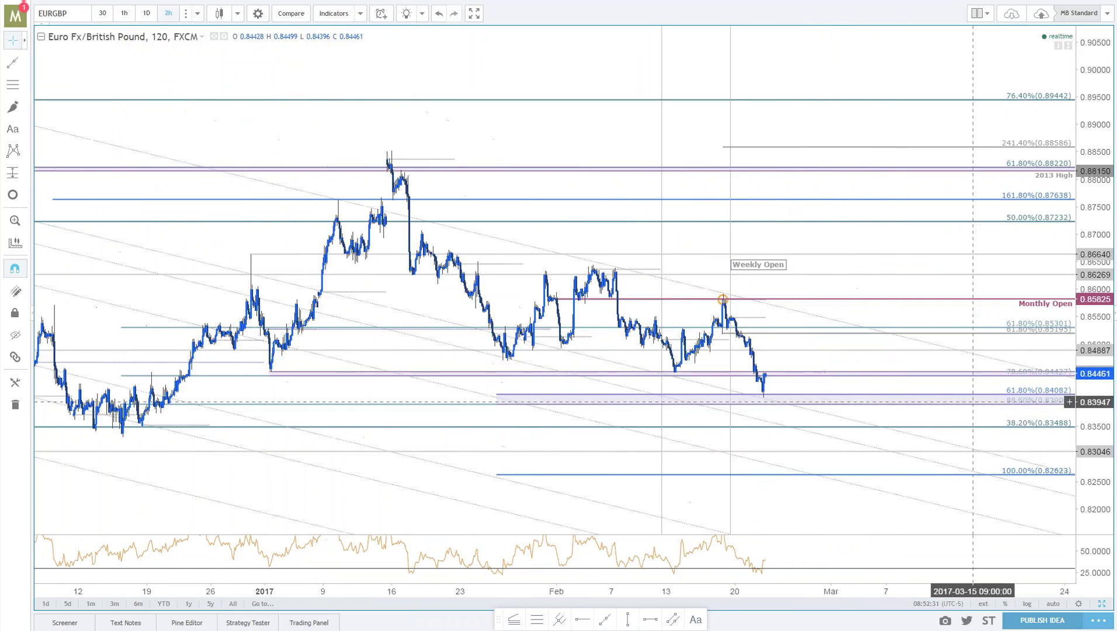
left_click_drag(1098, 379, 1098, 350)
scroll(923, 397, "left", 5)
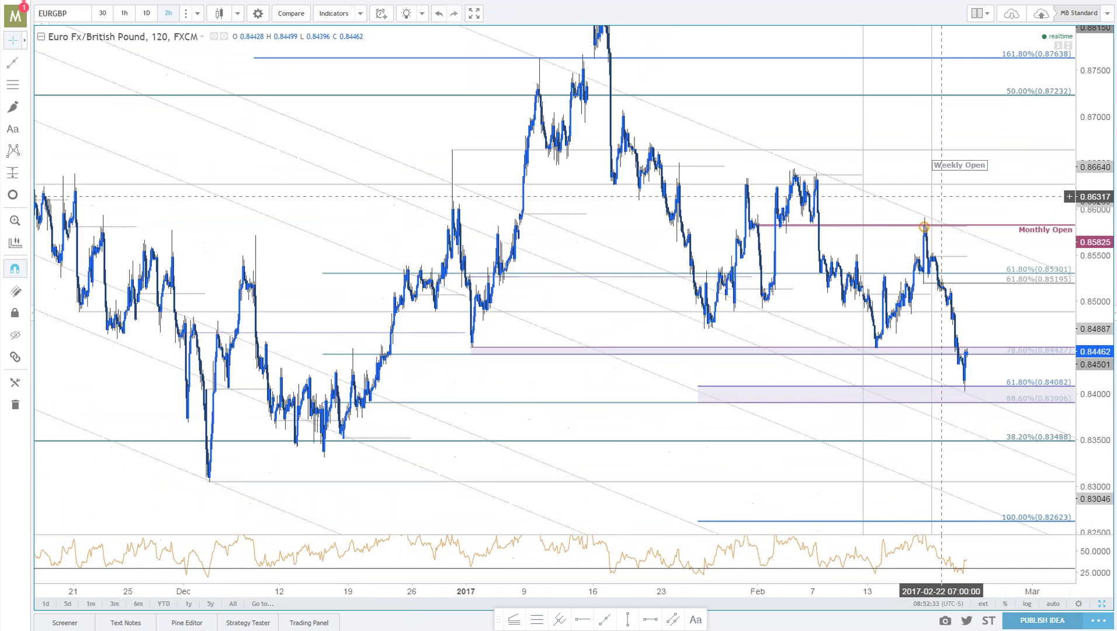
scroll(938, 390, "up", 5)
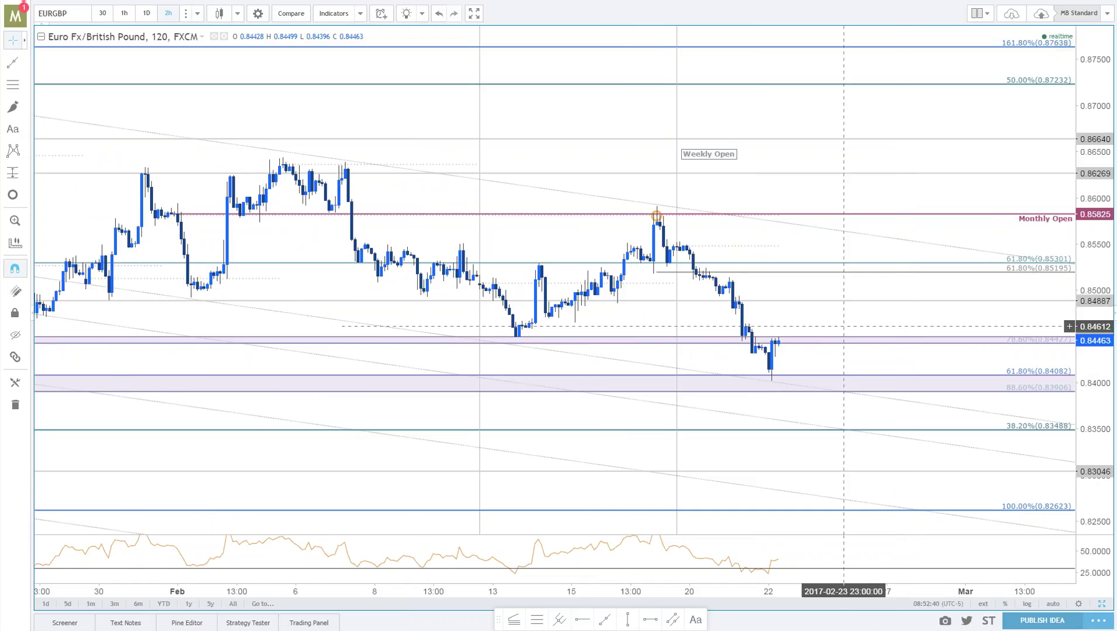
scroll(773, 333, "down", 1)
key("alt+Tab")
left_click(421, 576)
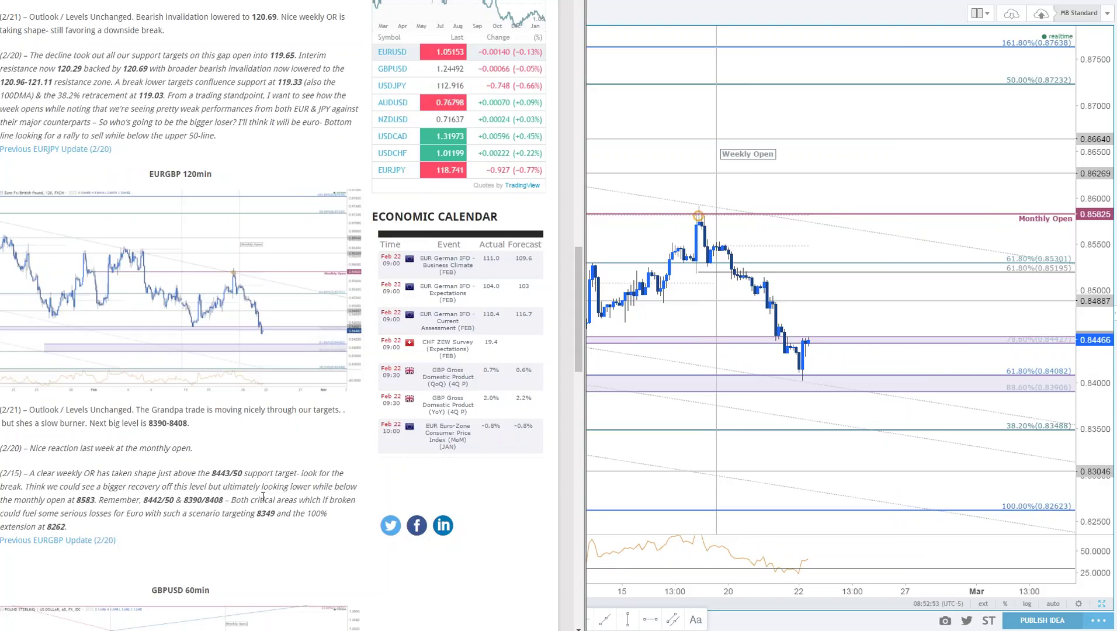
scroll(929, 318, "down", 2)
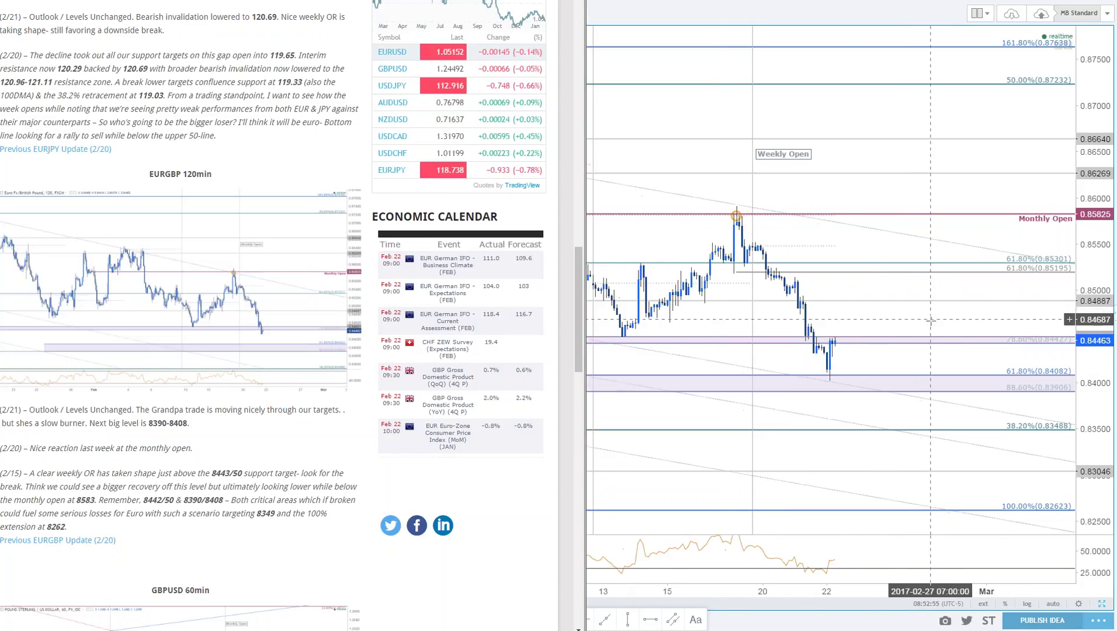
left_click(933, 332)
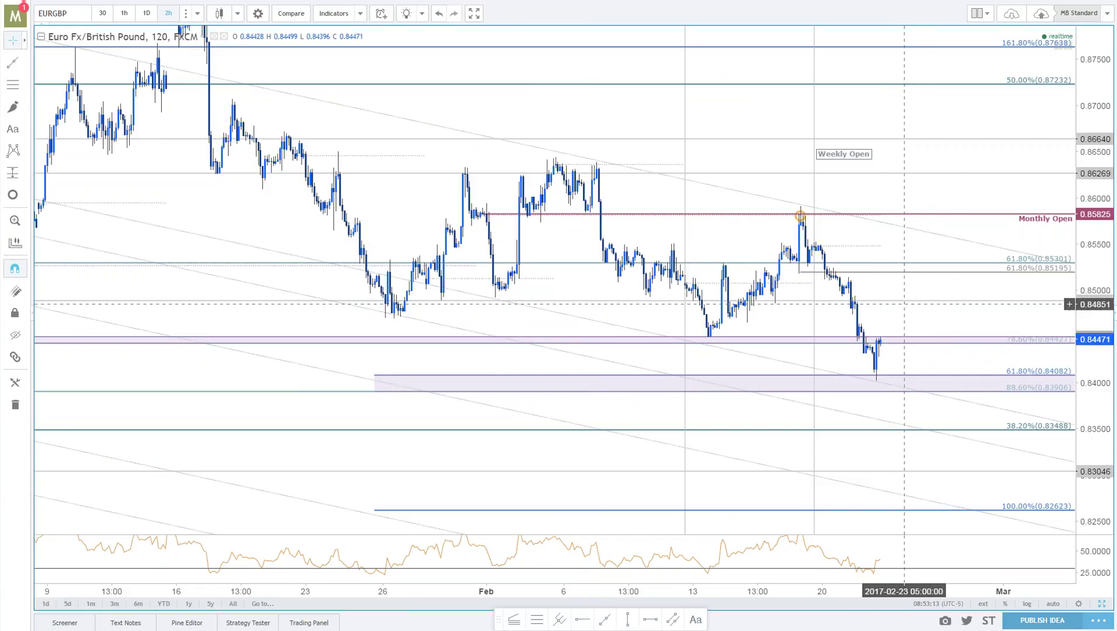
scroll(978, 298, "up", 3)
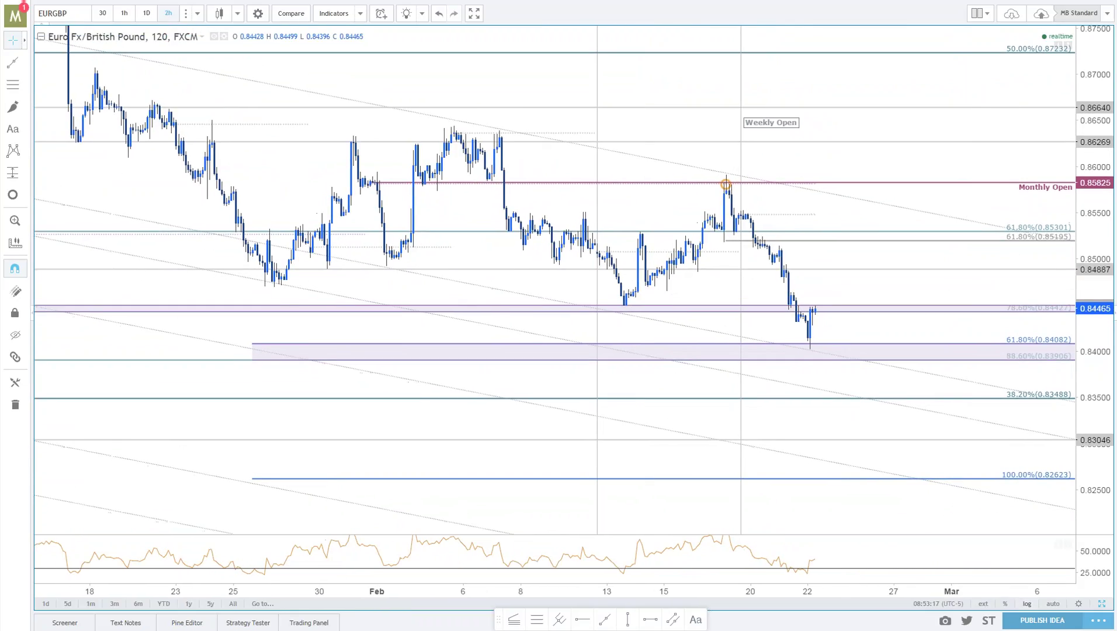
left_click_drag(1053, 576, 1059, 573)
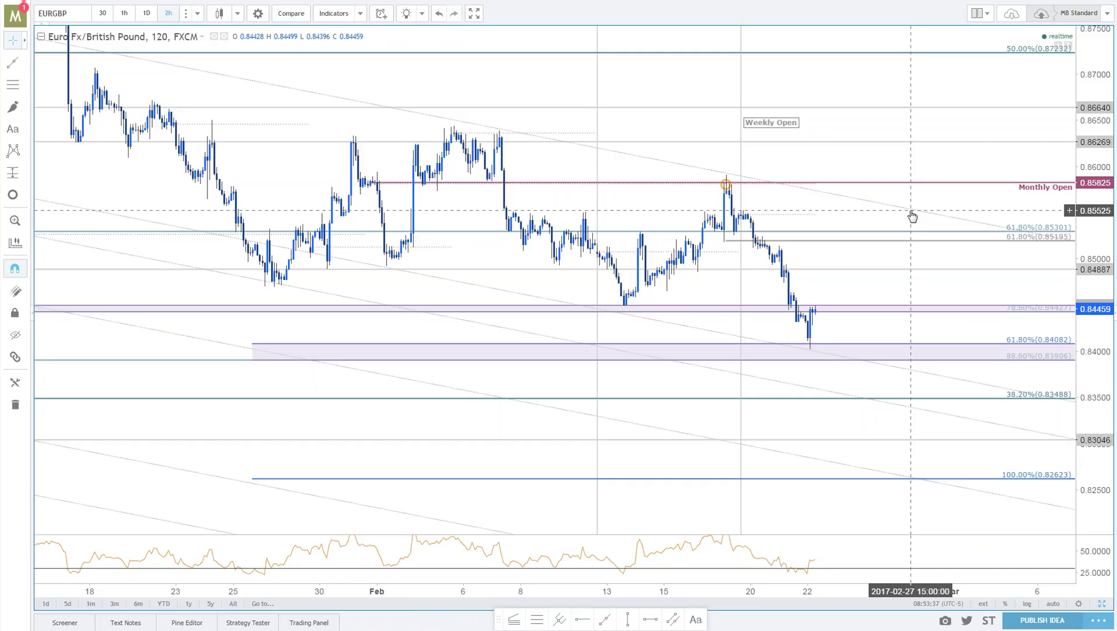
left_click(868, 269)
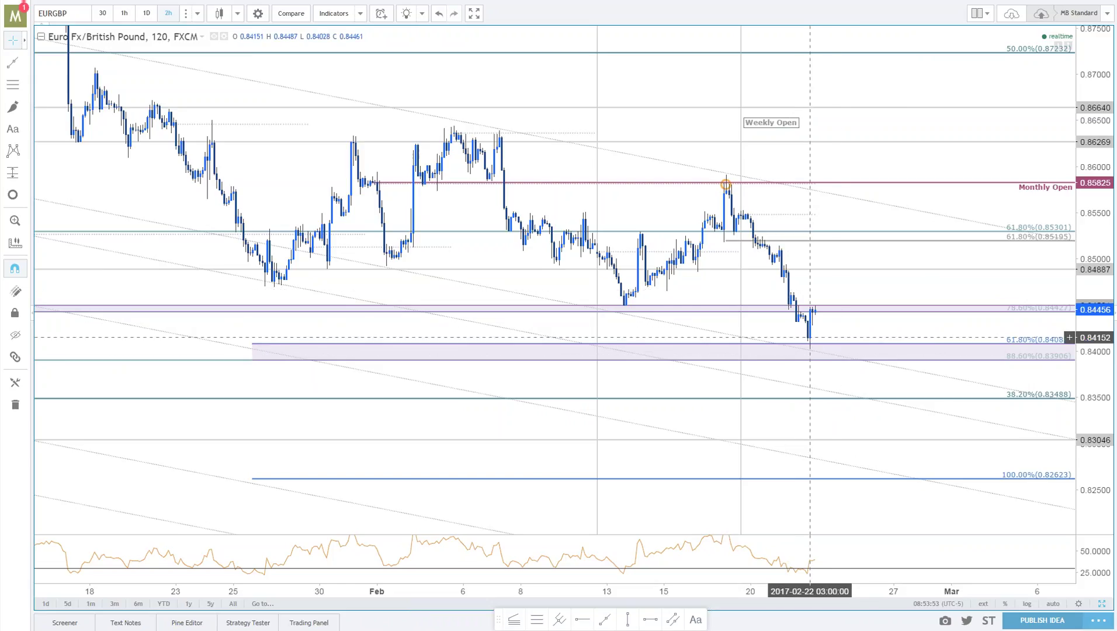
Switch EURGBP to the 1h interval, zoom in, and return to the trade-update blog.
type("1")
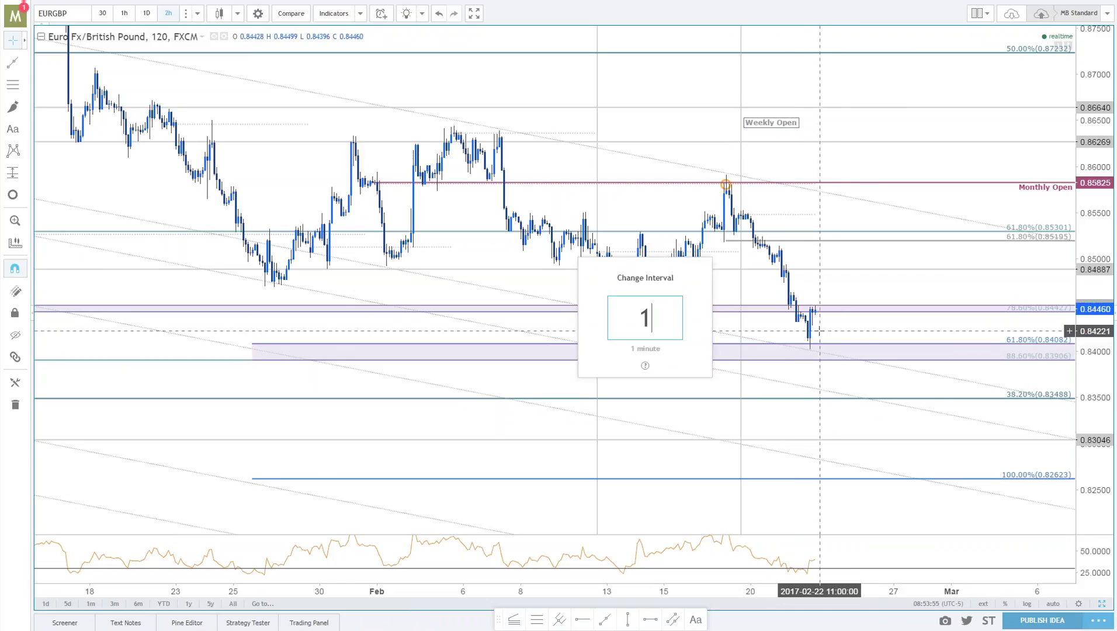
type("h")
key("Return")
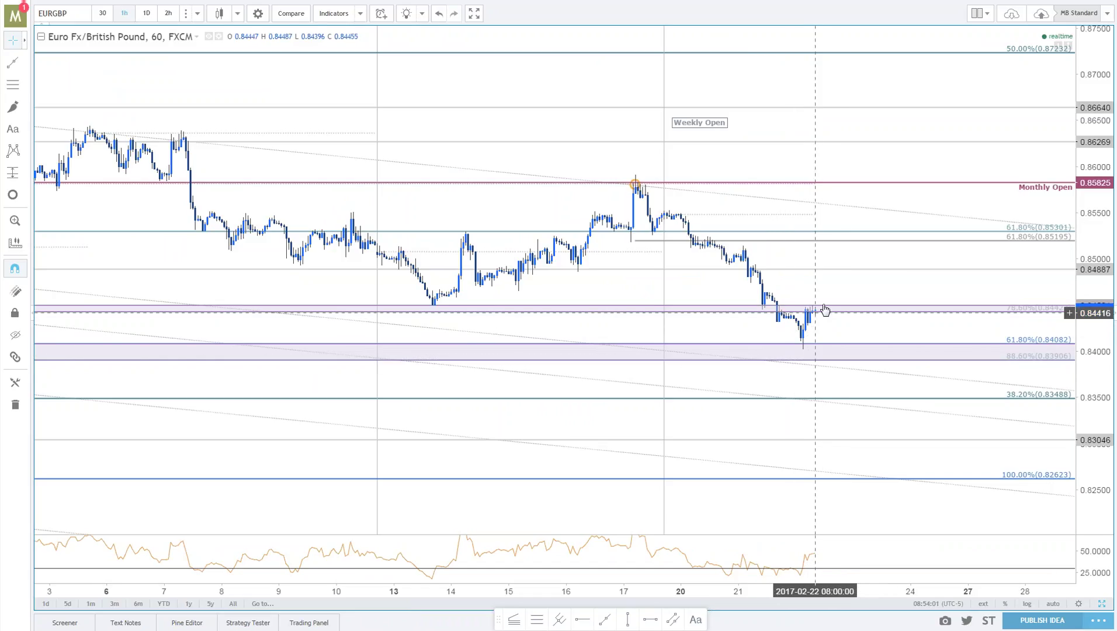
scroll(985, 381, "down", 2)
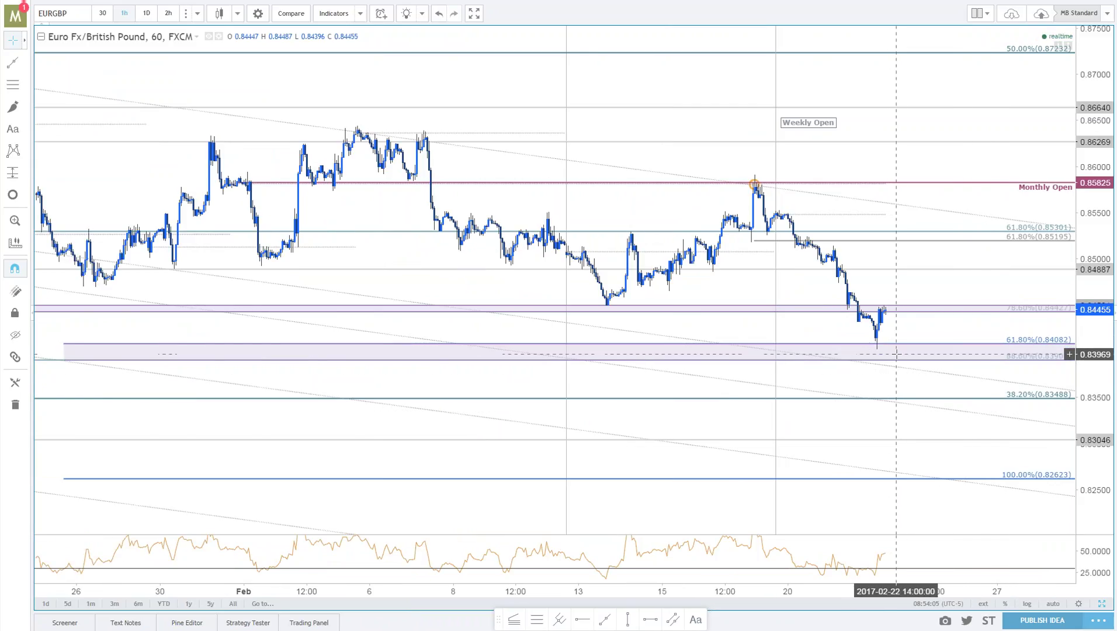
scroll(897, 355, "down", 2)
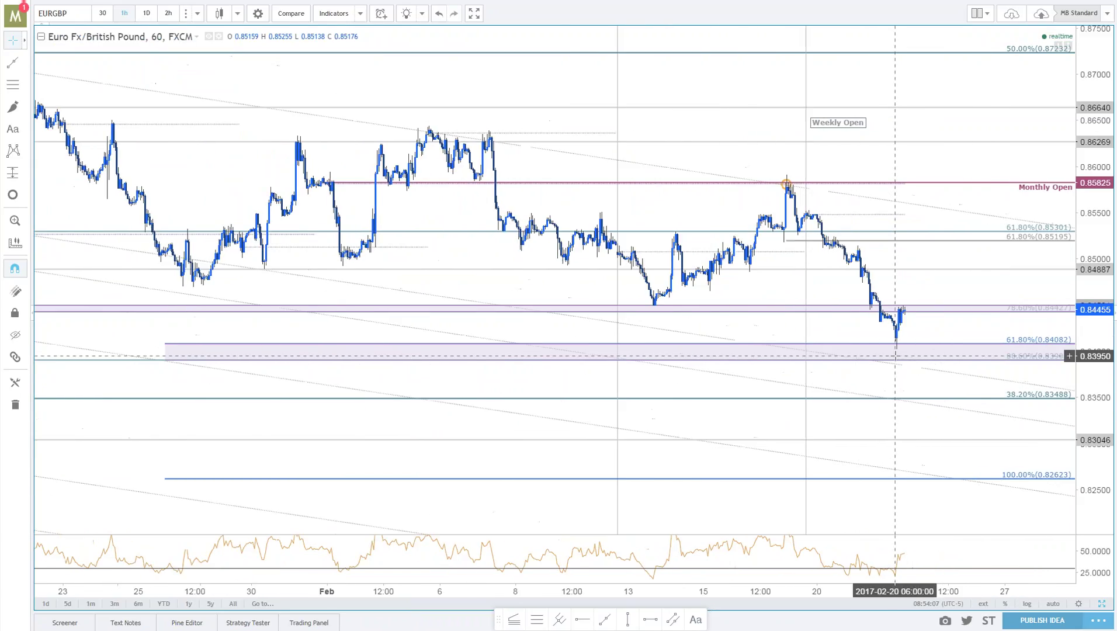
scroll(964, 409, "left", 2)
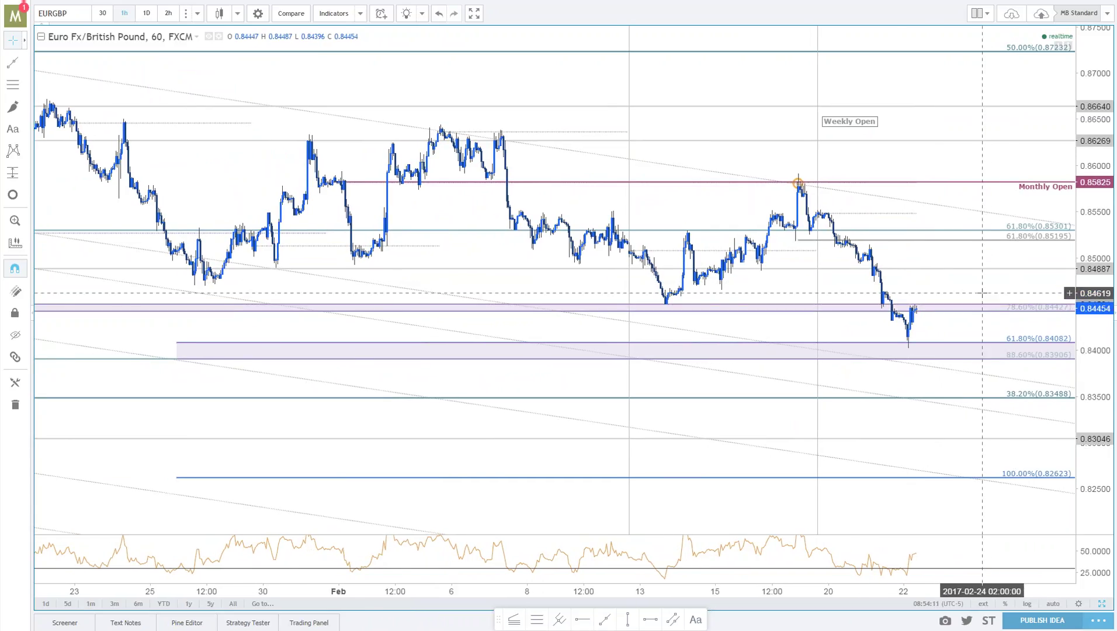
scroll(1000, 355, "up", 1)
scroll(1003, 367, "up", 1)
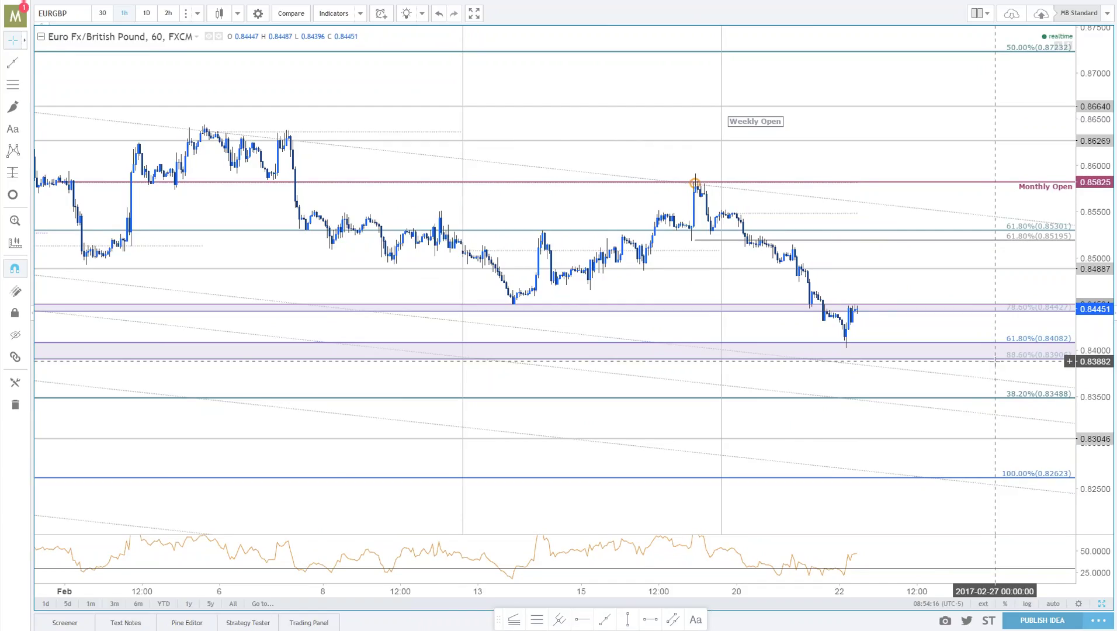
key("alt+Tab")
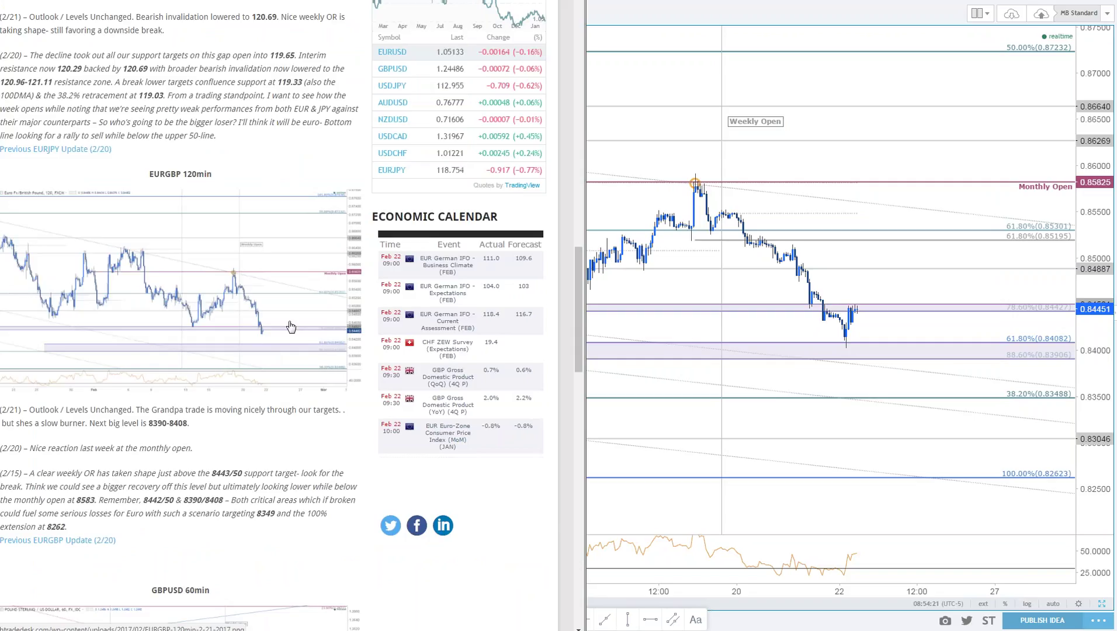
Enlarge the blog's GBPUSD 60min image, then frame TradingView's GBPUSD 1-hour chart on the mid-February swings.
scroll(339, 462, "down", 9)
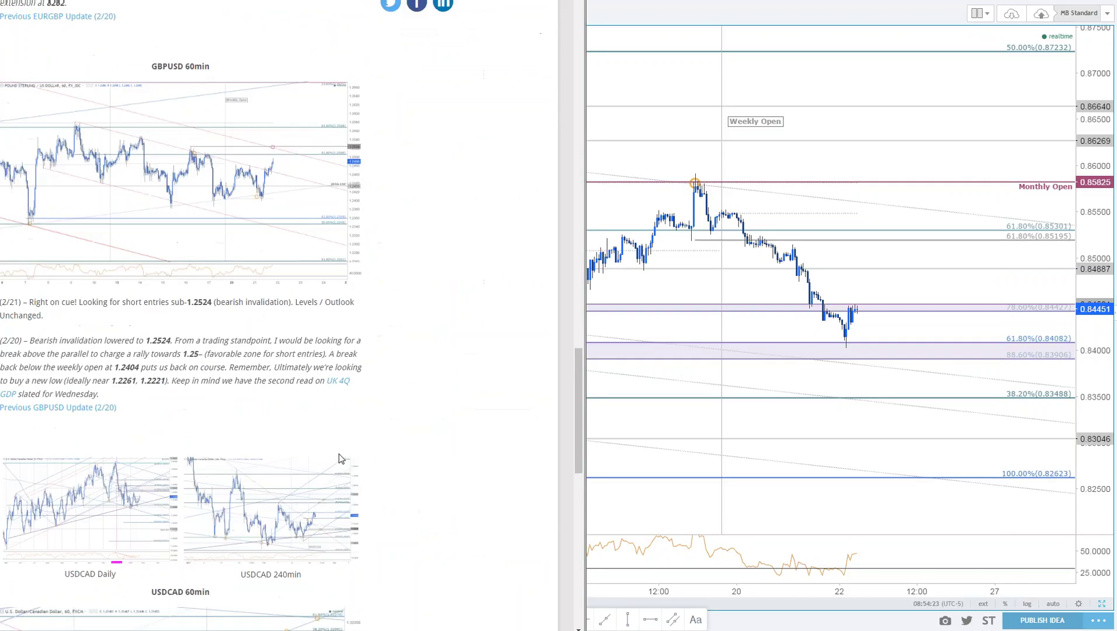
left_click(228, 237)
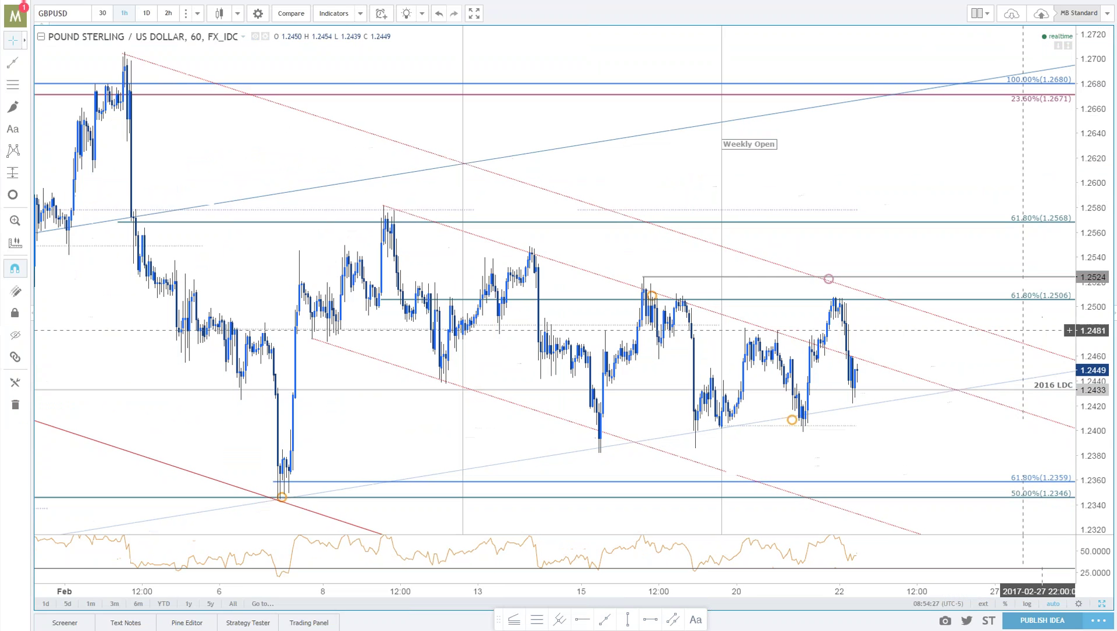
scroll(894, 327, "up", 3)
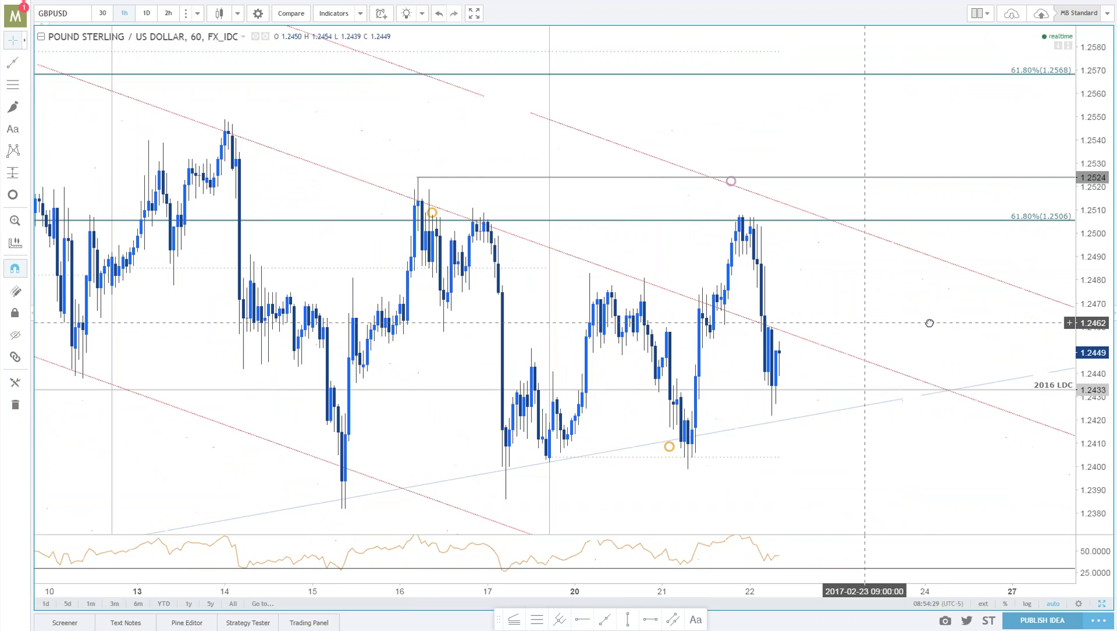
left_click_drag(929, 323, 976, 406)
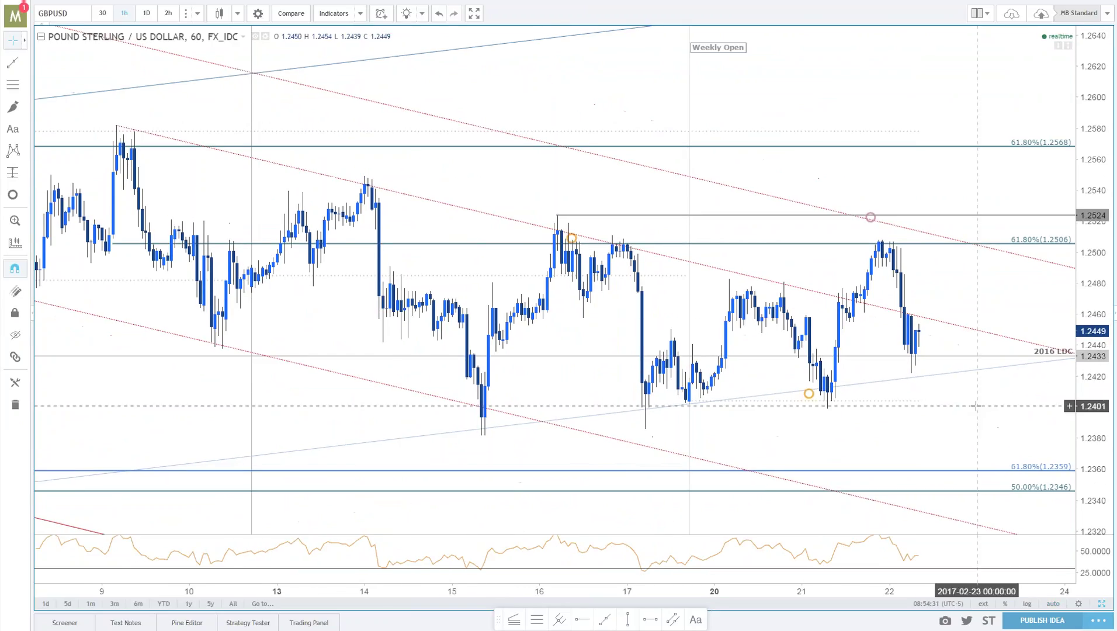
scroll(975, 406, "down", 2)
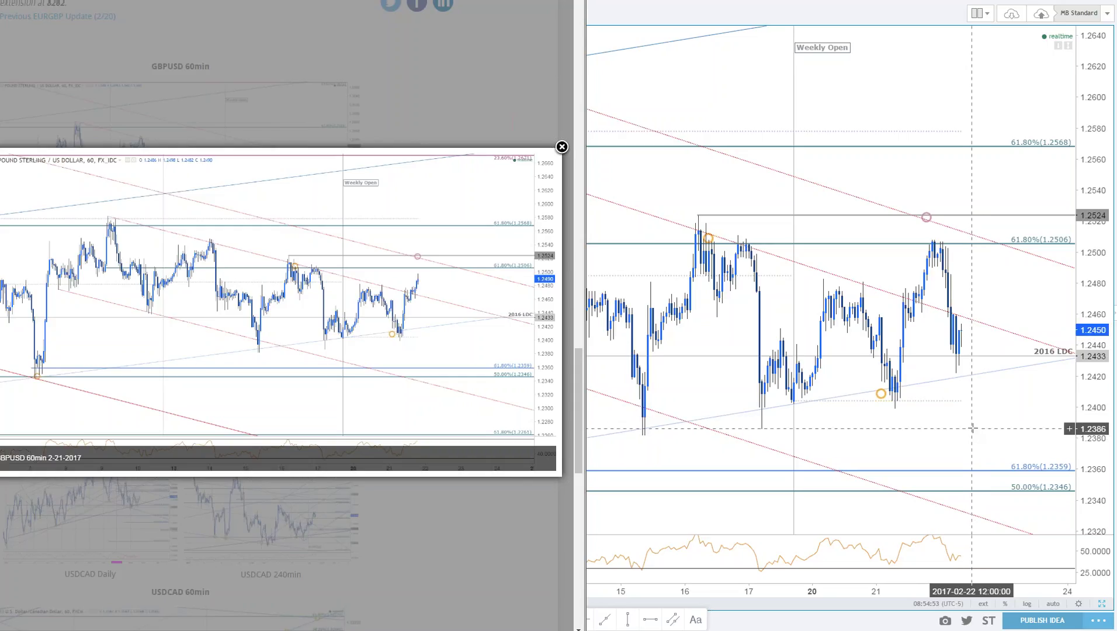
left_click(1046, 292)
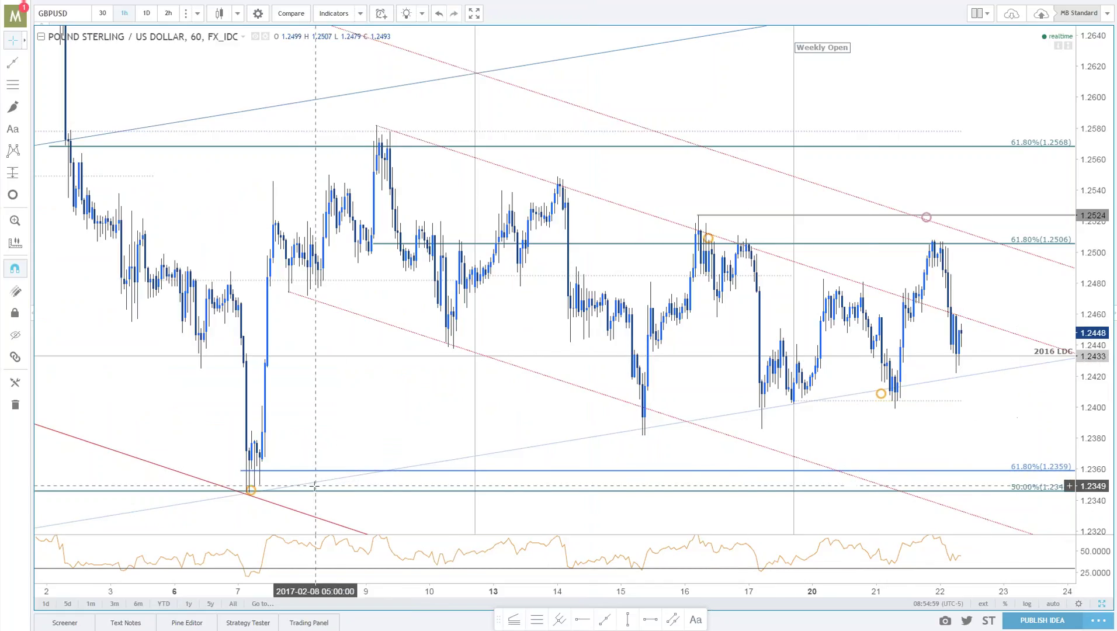
Maximize the daily GBPUSD chart, center it on 1.17–1.31, and select the orange 50% circle.
left_click(1102, 604)
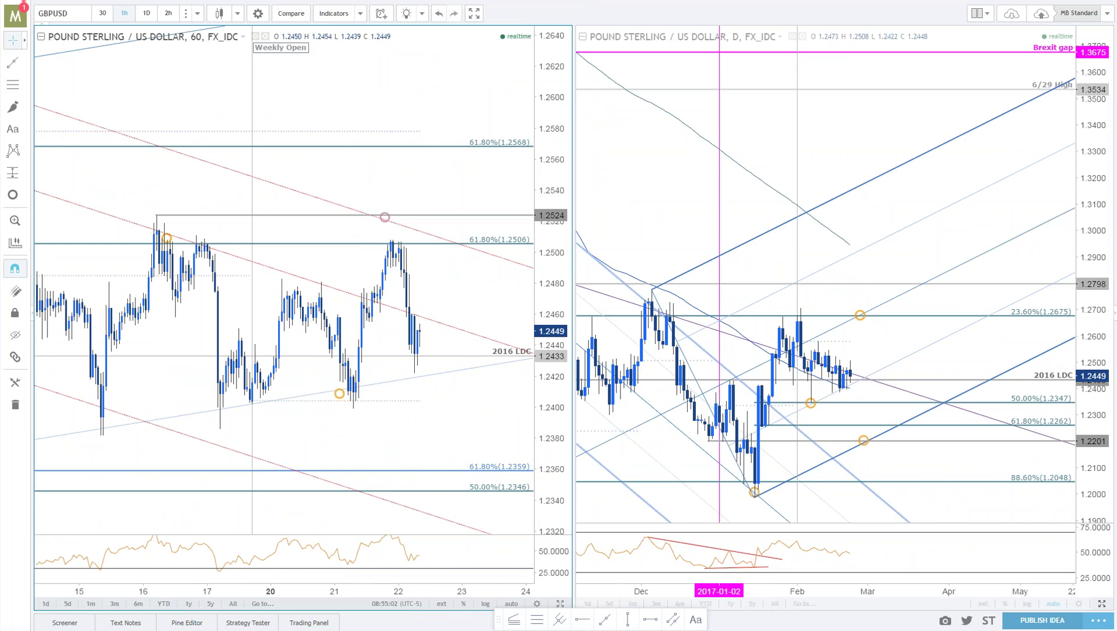
left_click(1102, 604)
left_click_drag(861, 469, 836, 469)
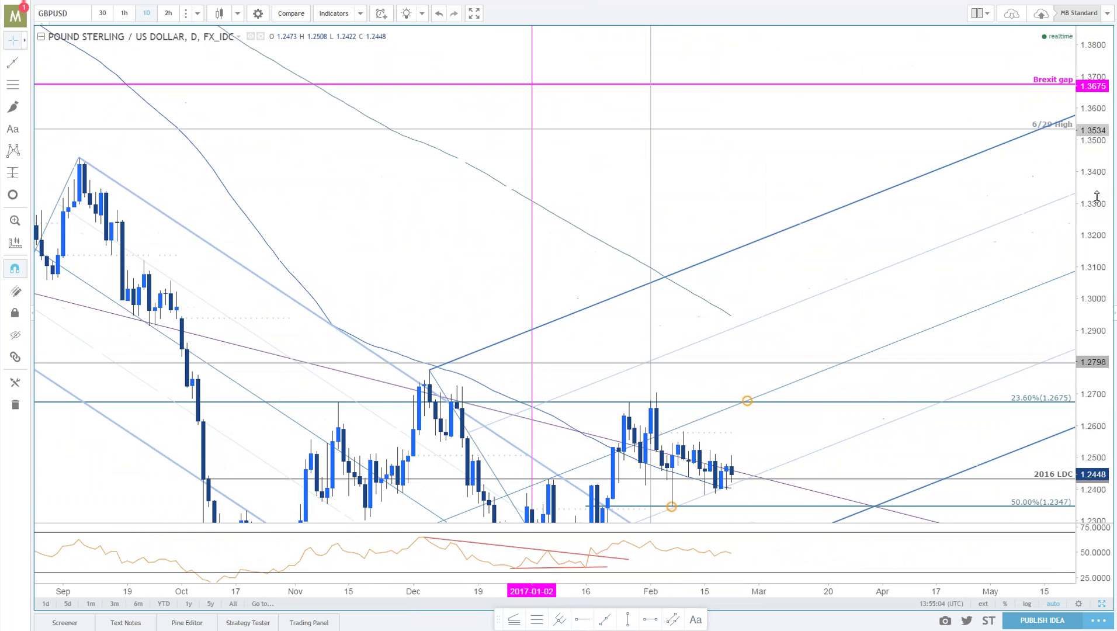
left_click_drag(933, 251, 935, 46)
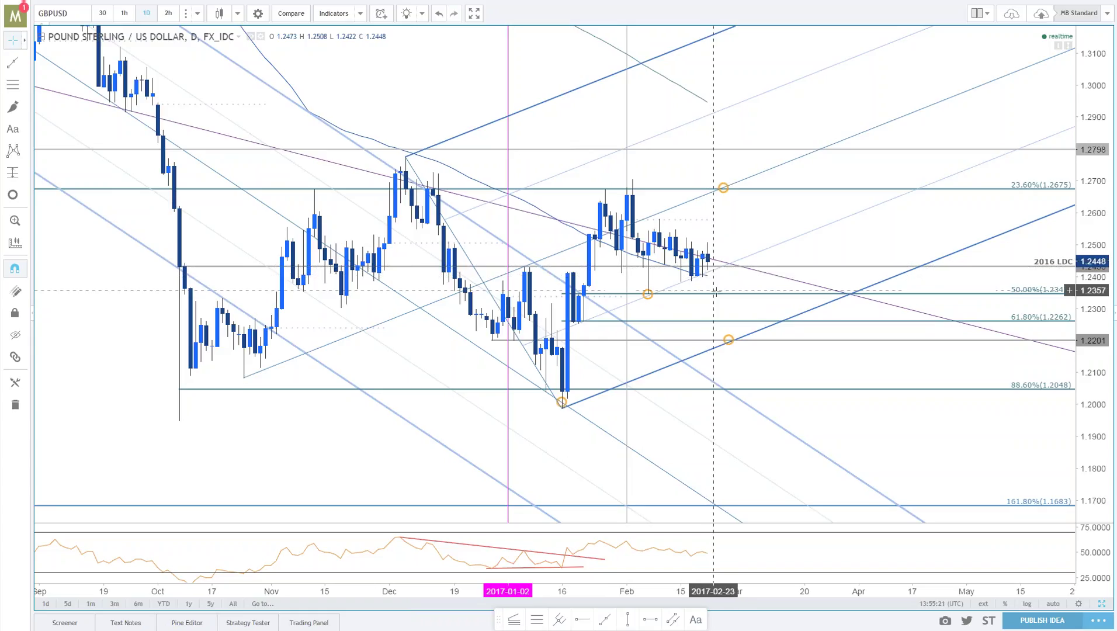
left_click(649, 295)
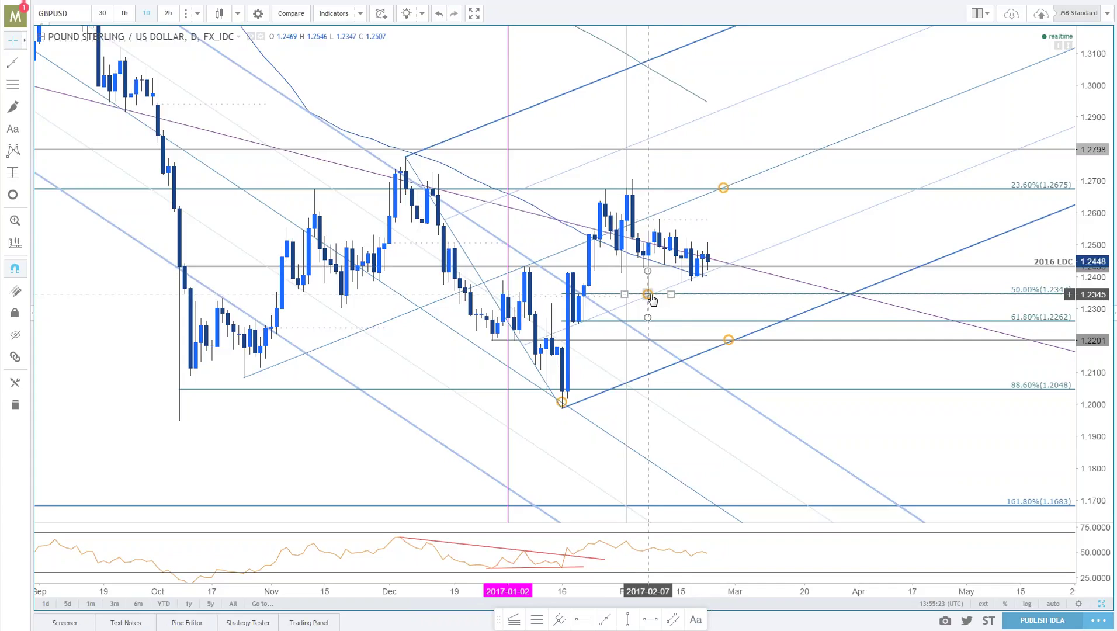
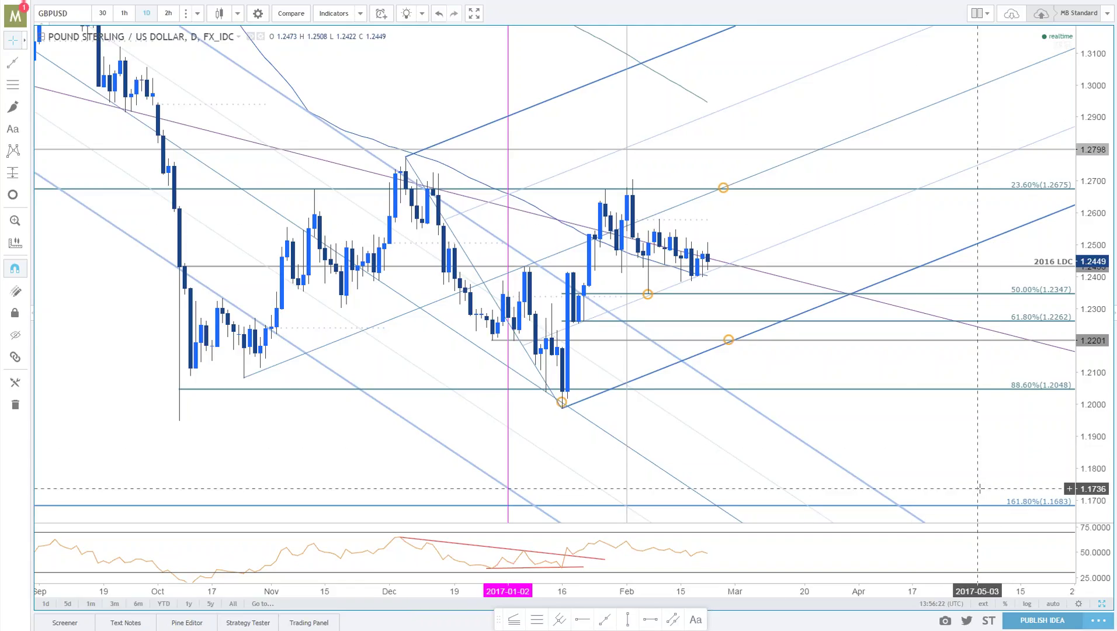
Zoom out the daily GBPUSD chart and show it beside the 60-minute GBPUSD chart.
scroll(865, 257, "down", 2)
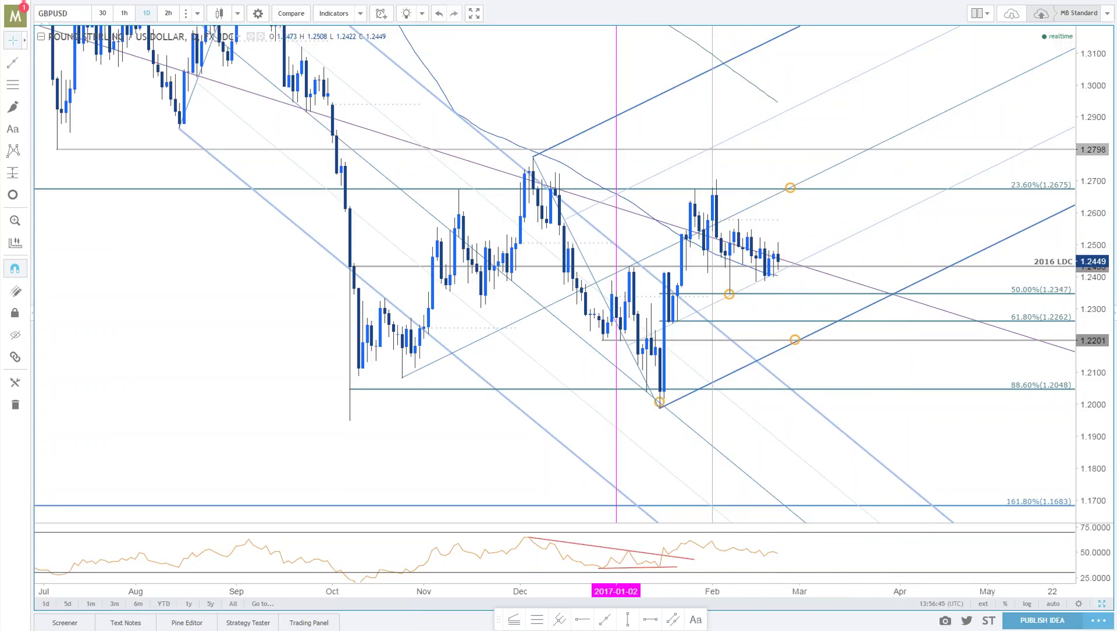
left_click(1102, 605)
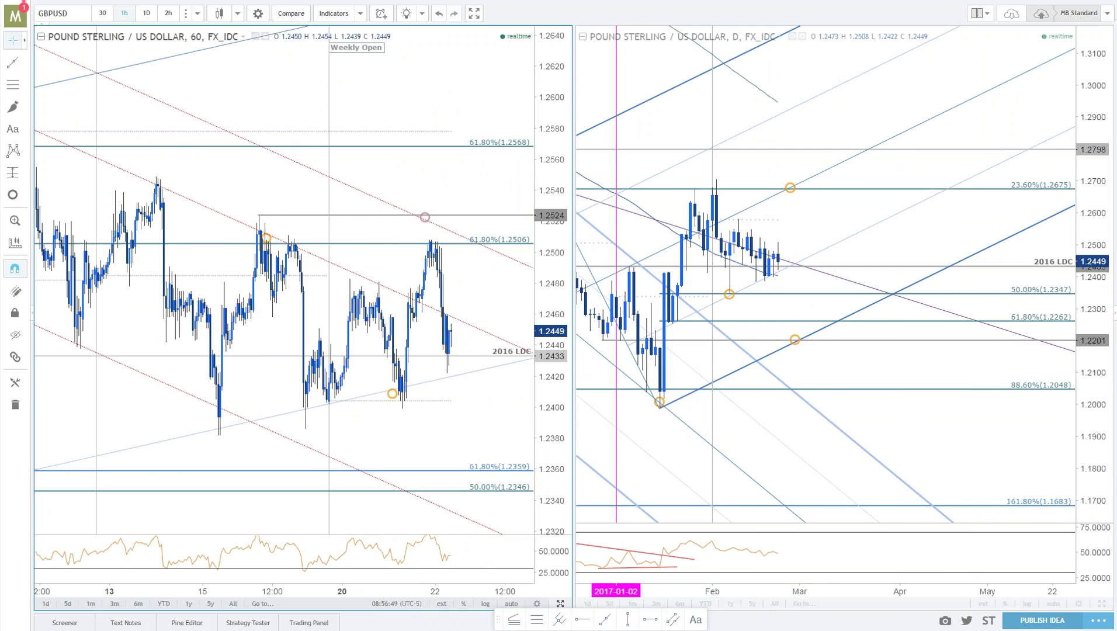
Maximize the 60-minute GBPUSD chart, compress its price scale and recentre recent price action.
left_click(560, 604)
mouse_move(1095, 217)
left_mouse_down()
mouse_move(1018, 367)
mouse_move(952, 295)
left_mouse_up()
left_click(411, 330)
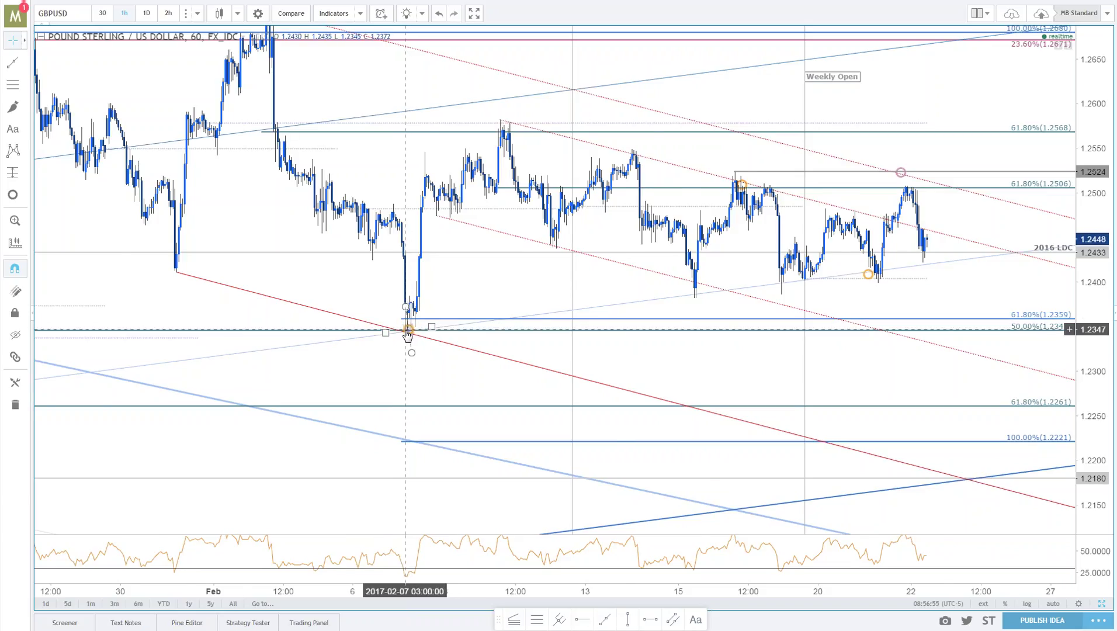
scroll(408, 335, "down", 2)
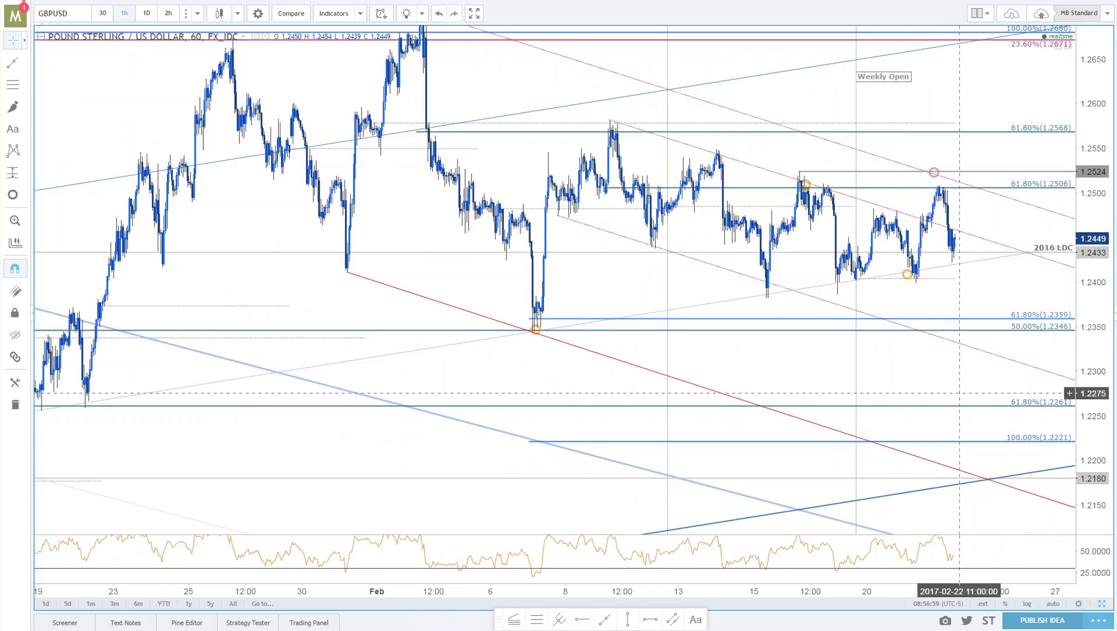
left_click_drag(967, 388, 905, 411)
scroll(904, 411, "up", 3)
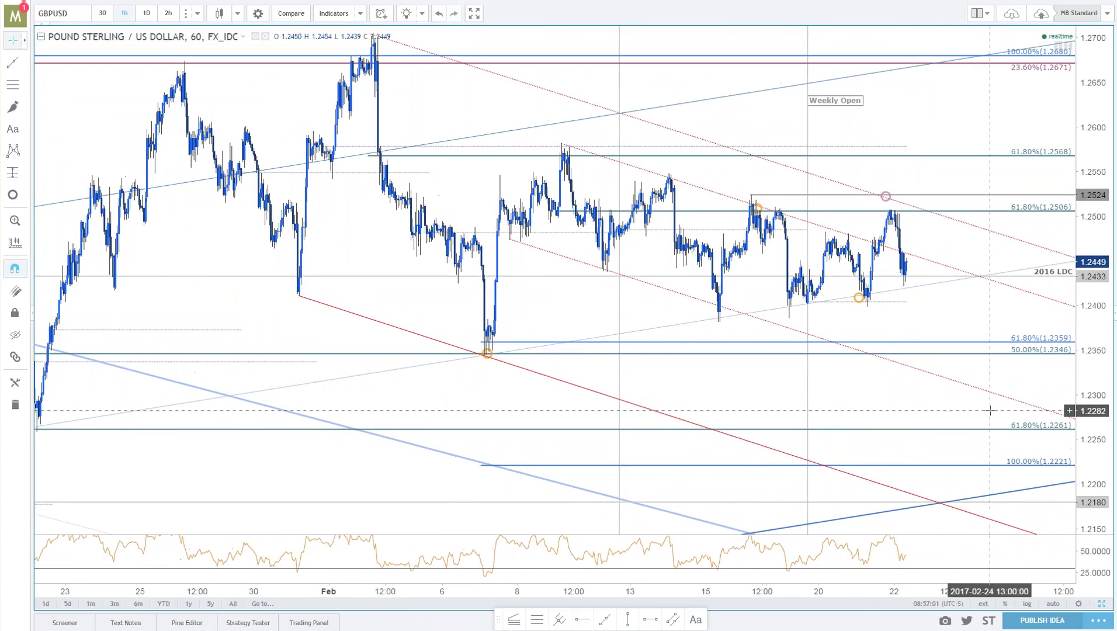
scroll(942, 330, "up", 3)
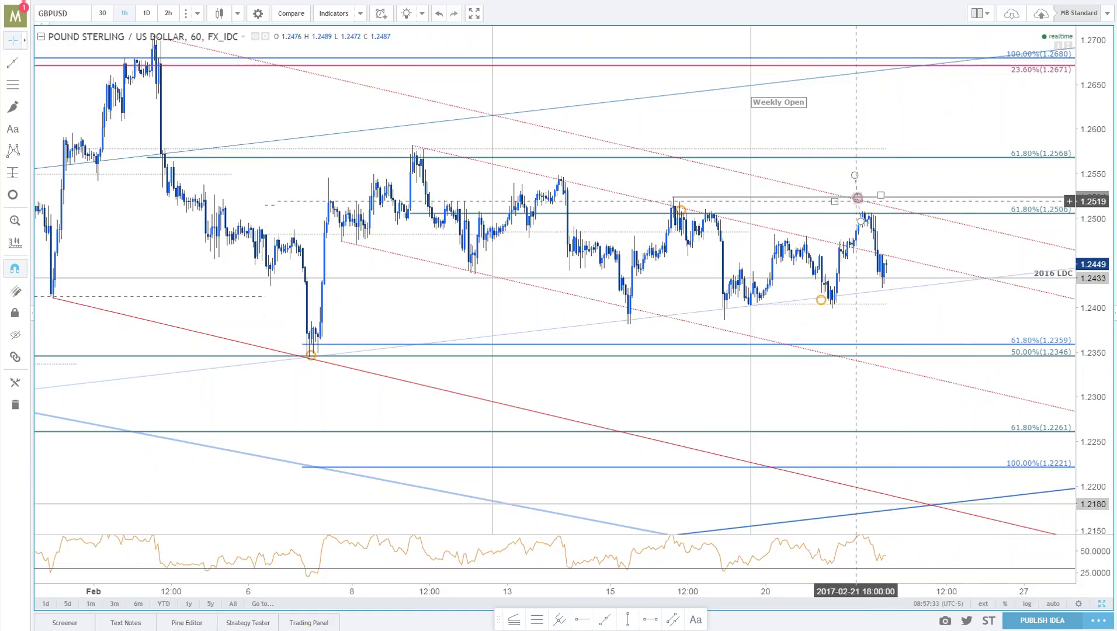
Move the circle marker right along the 1.2524 line, then bring up the DailyFX article.
left_click_drag(859, 203, 906, 199)
left_click(935, 316)
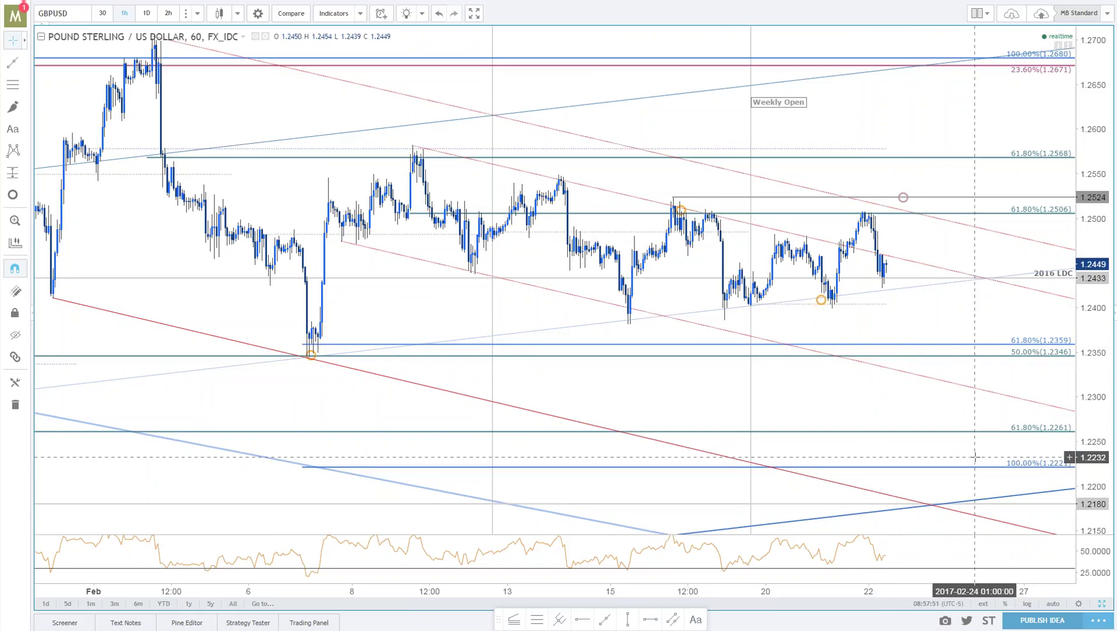
left_click_drag(236, 103, 159, 111)
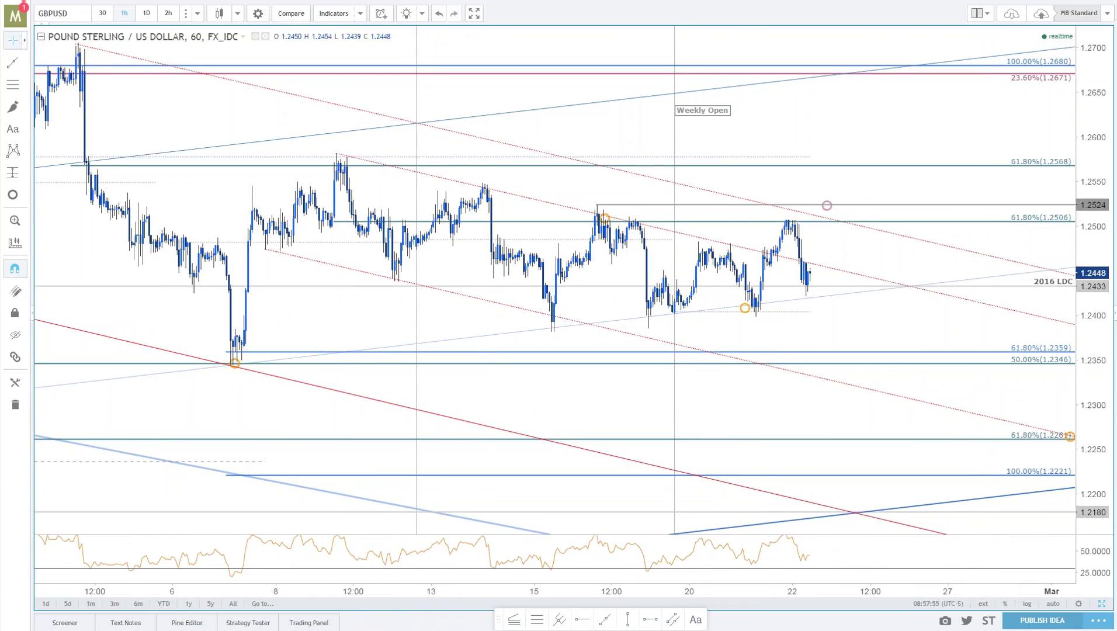
key("alt+Tab")
left_click(406, 551)
Highlight the 2/21 GBPUSD update paragraph and view its 60-minute chart image enlarged.
scroll(406, 551, "up", 2)
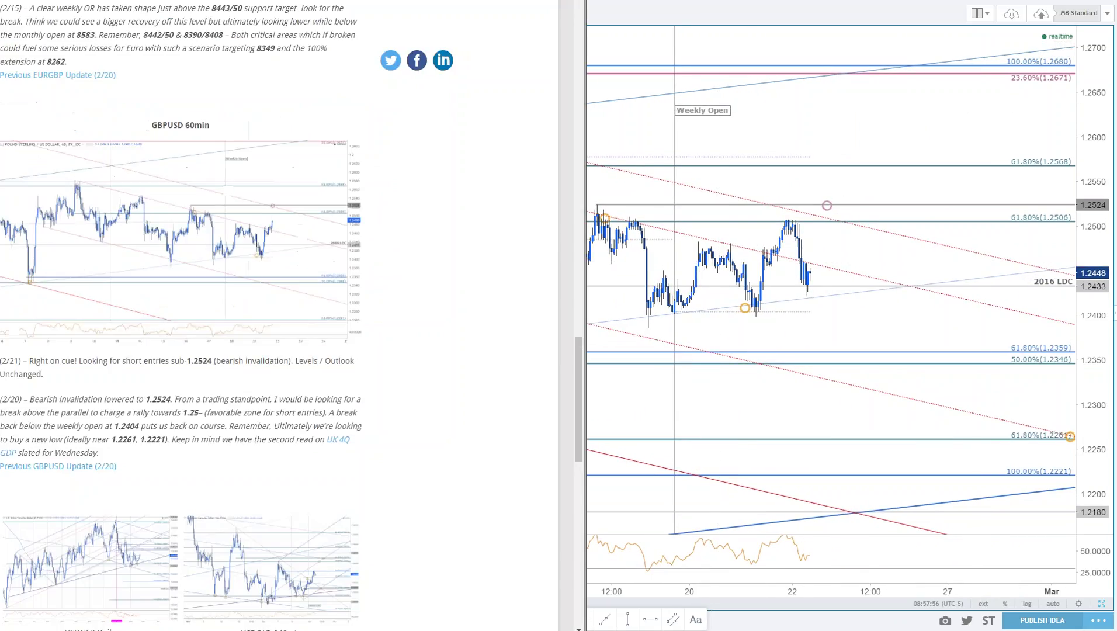
left_click_drag(88, 440, 0, 419)
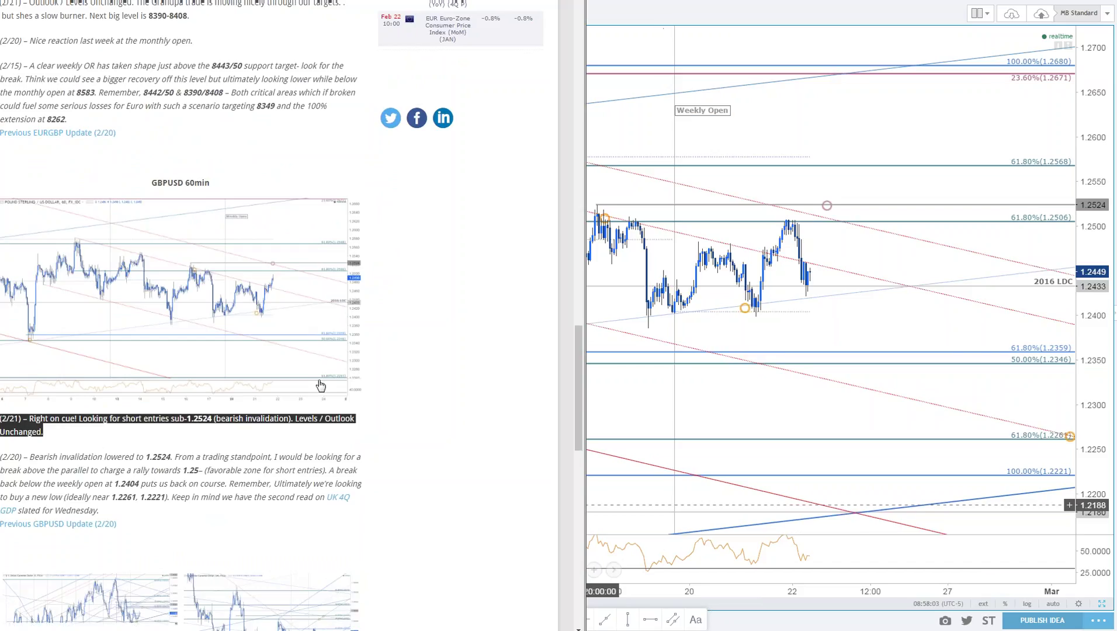
scroll(234, 292, "up", 2)
left_click(322, 420)
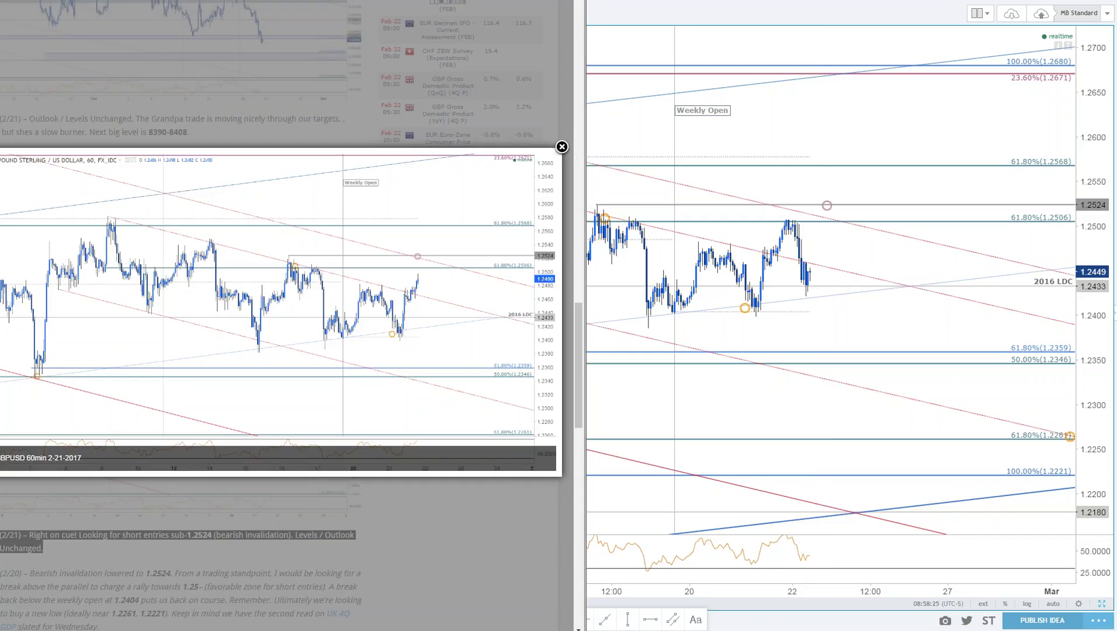
left_click(548, 86)
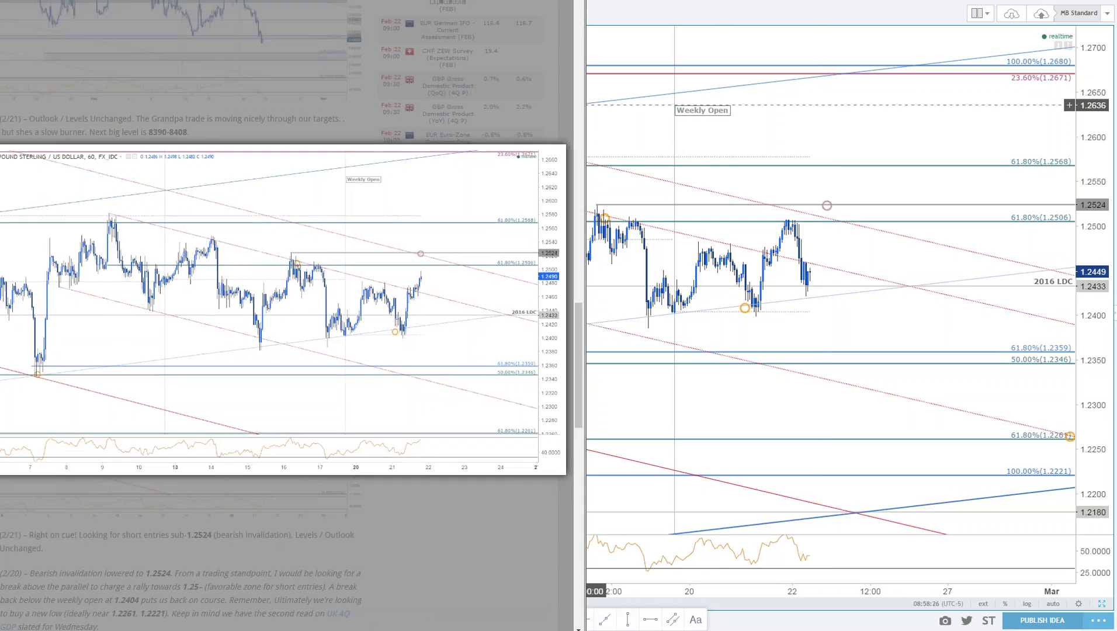
View the enlarged USDCAD 60-minute chart image, then return to TradingView.
scroll(473, 190, "down", 5)
scroll(475, 190, "down", 7)
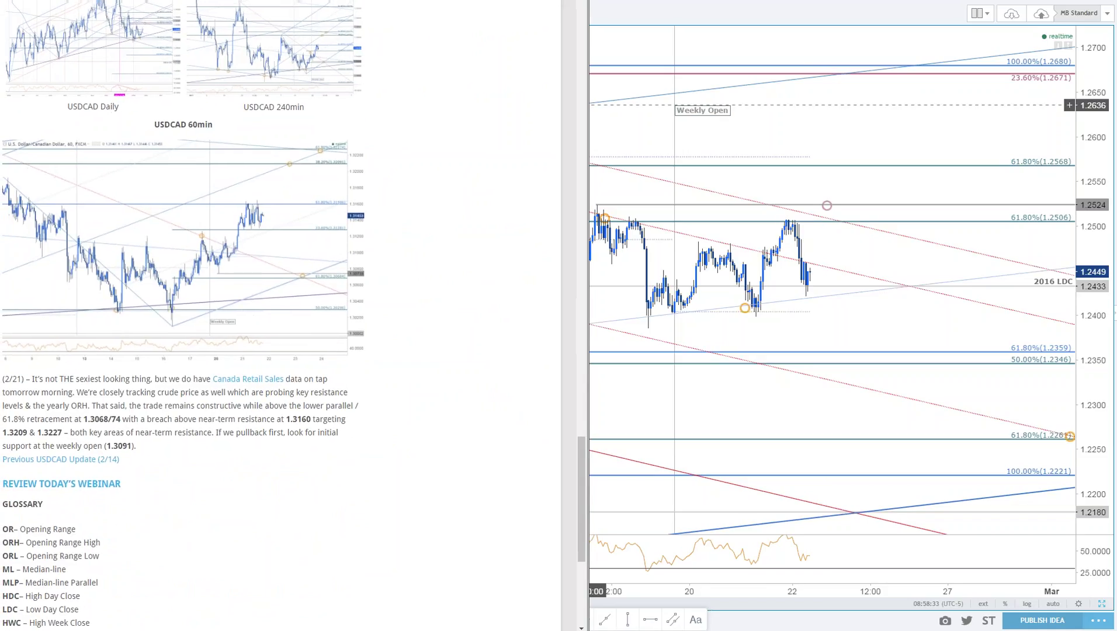
left_click(359, 329)
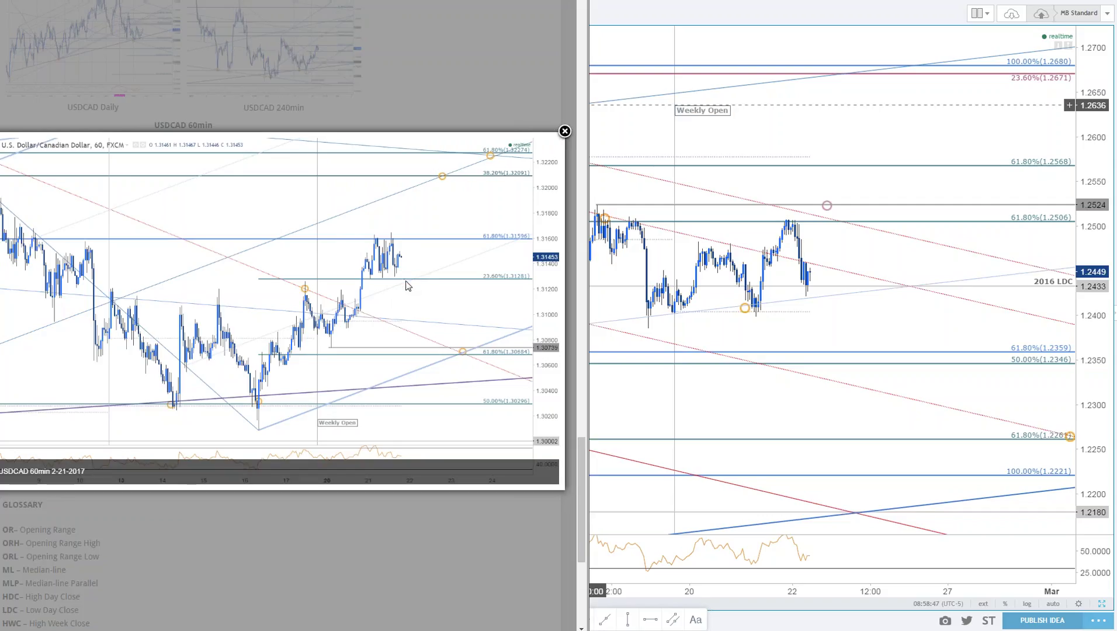
left_click(1069, 318)
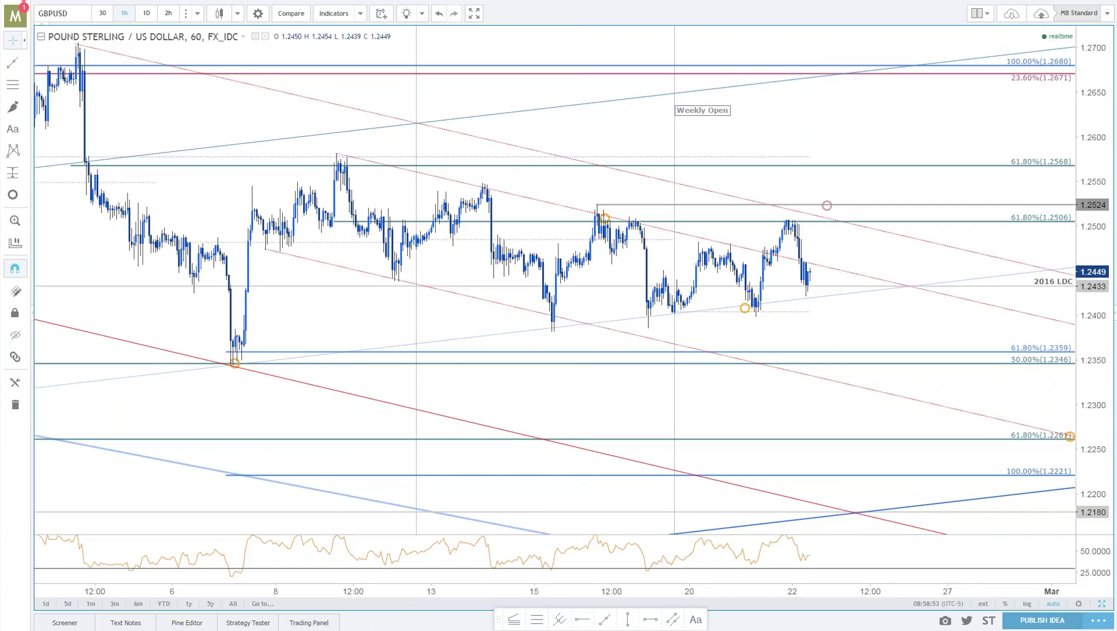
Switch the chart to USDCAD on a 2-hour interval.
key("ctrl+Tab")
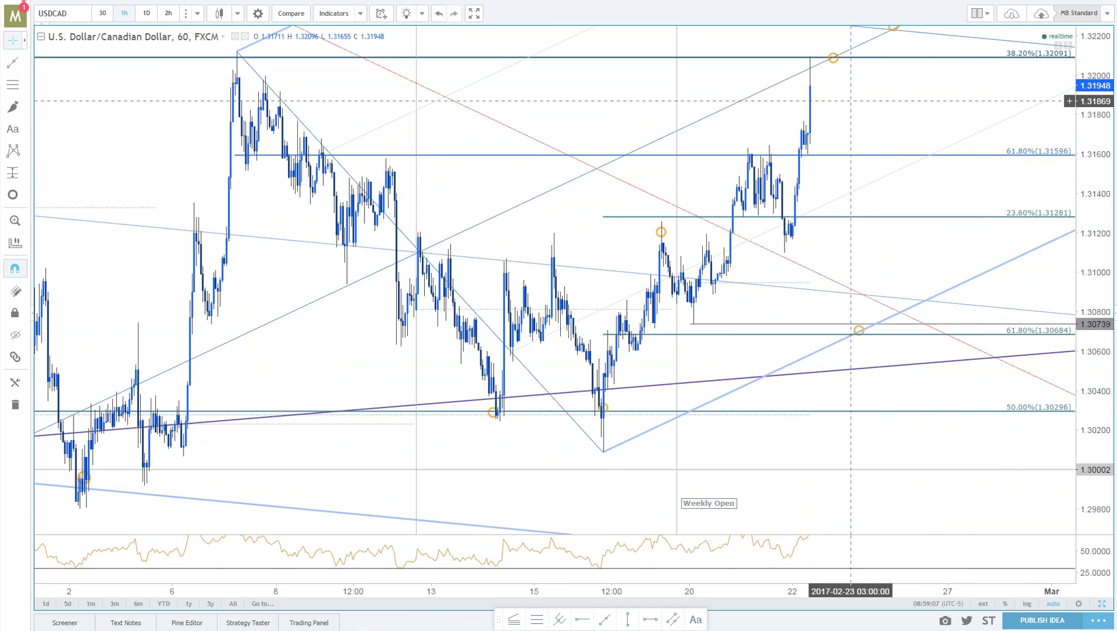
left_click_drag(873, 179, 898, 161)
scroll(1030, 197, "up", 5)
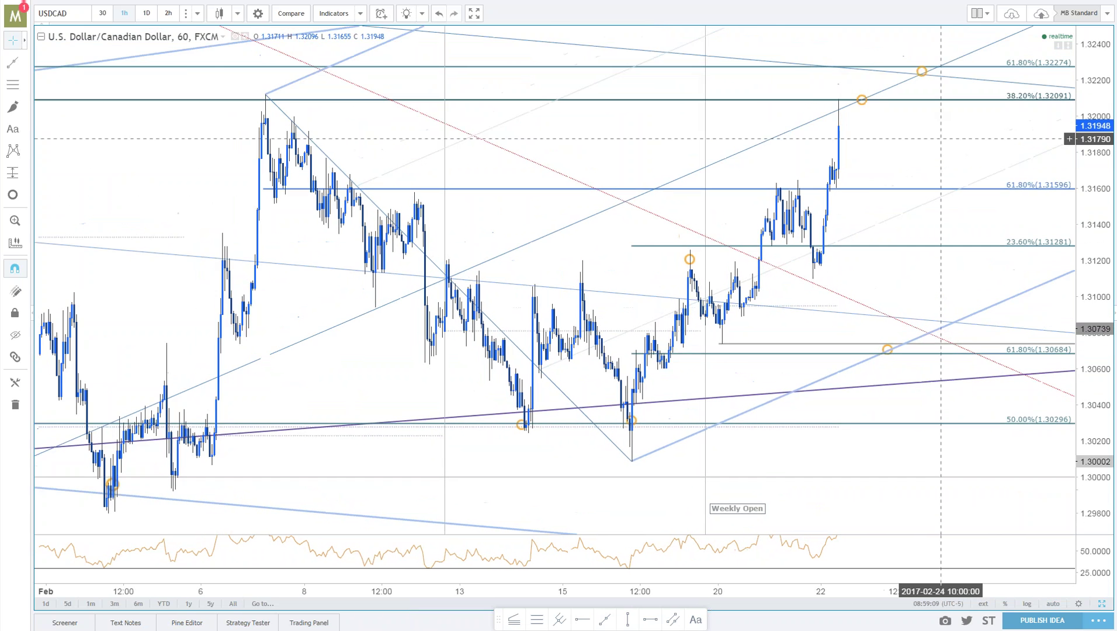
type("2h")
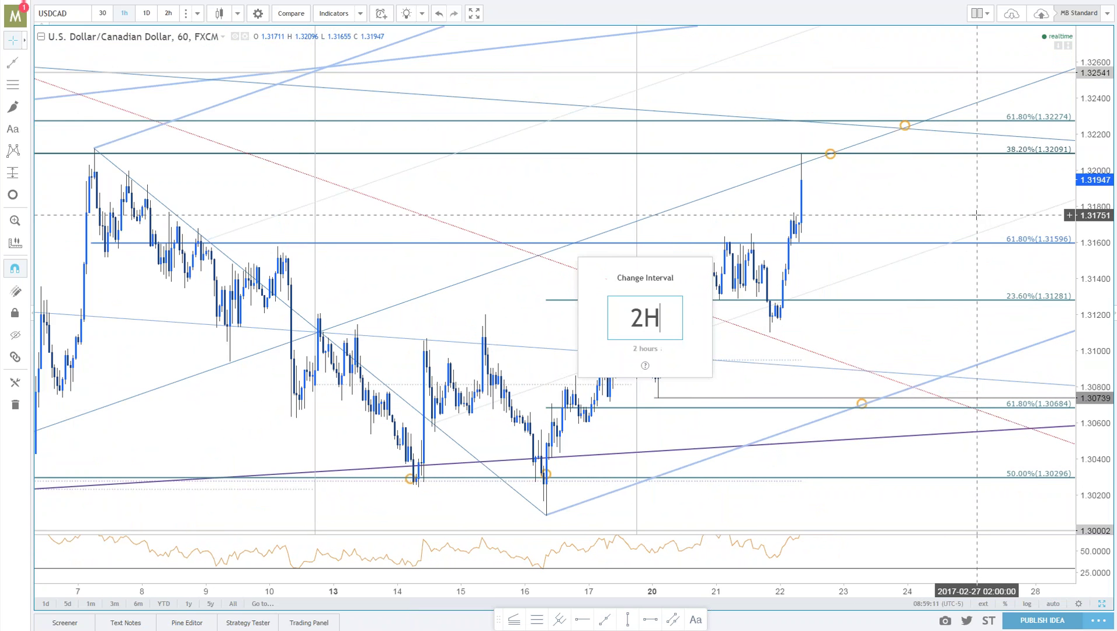
key("Return")
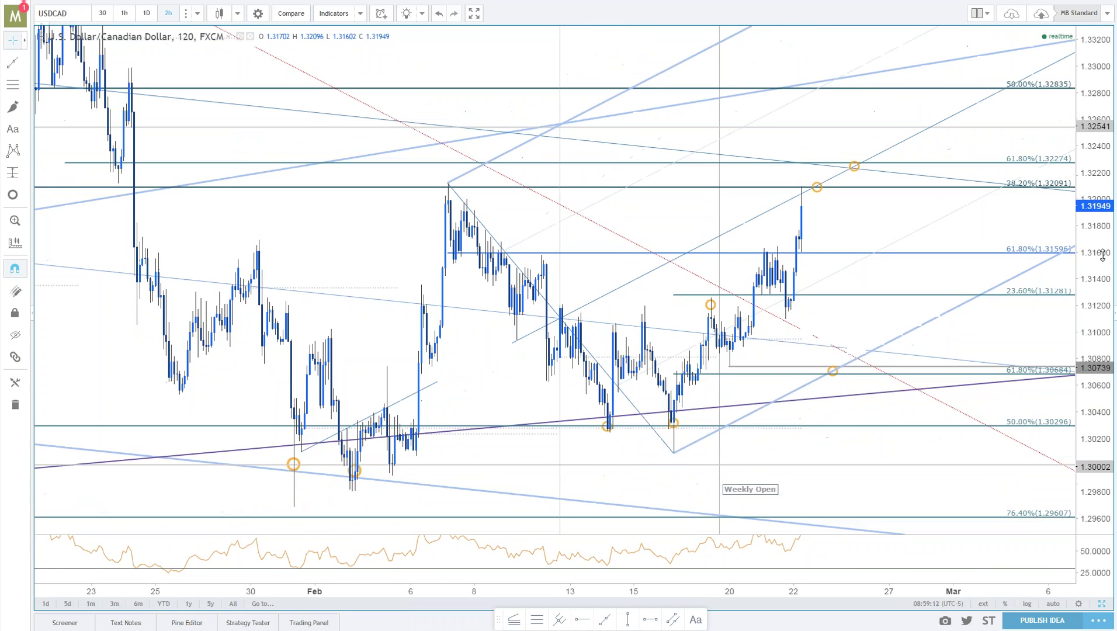
scroll(395, 330, "down", 10)
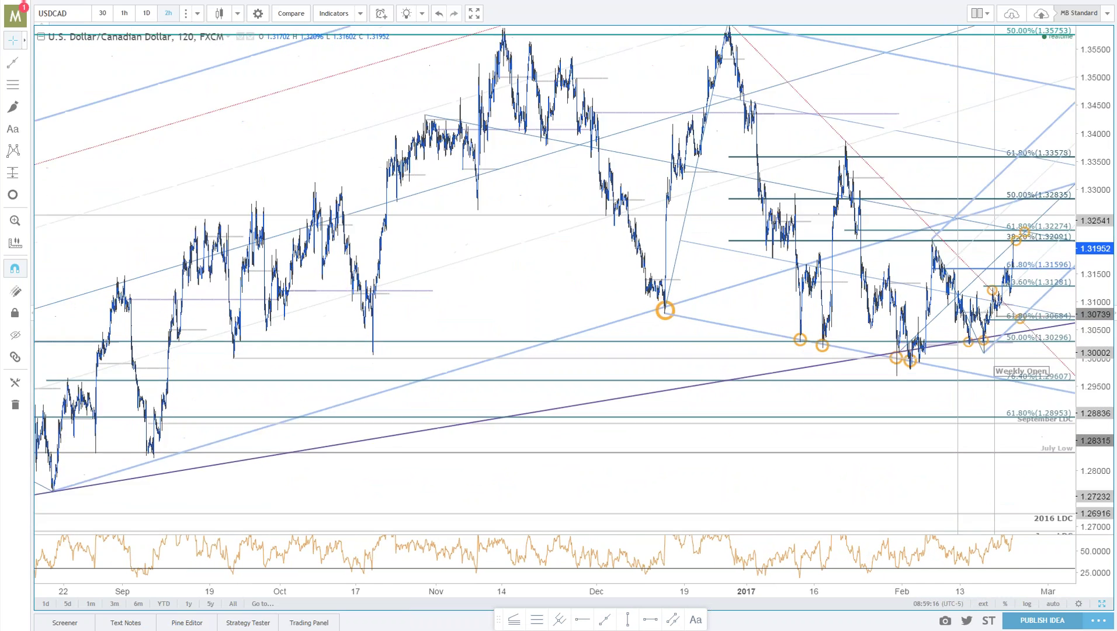
Show the USDCAD daily chart full-screen, zoomed out to about a year of price action.
left_click(1101, 606)
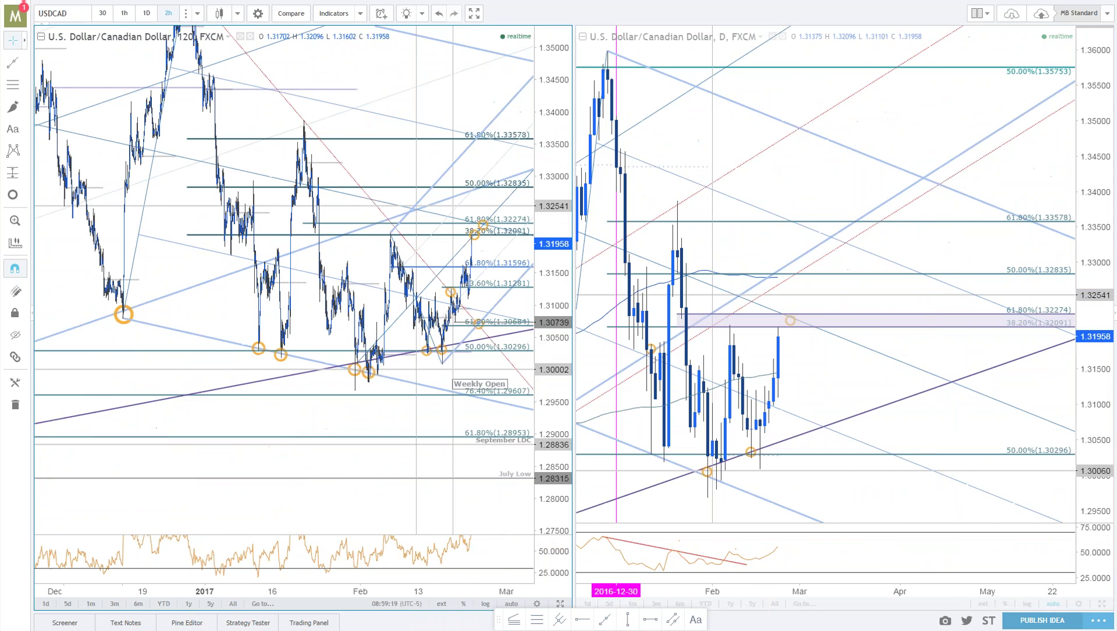
left_click(1102, 606)
scroll(849, 378, "down", 4)
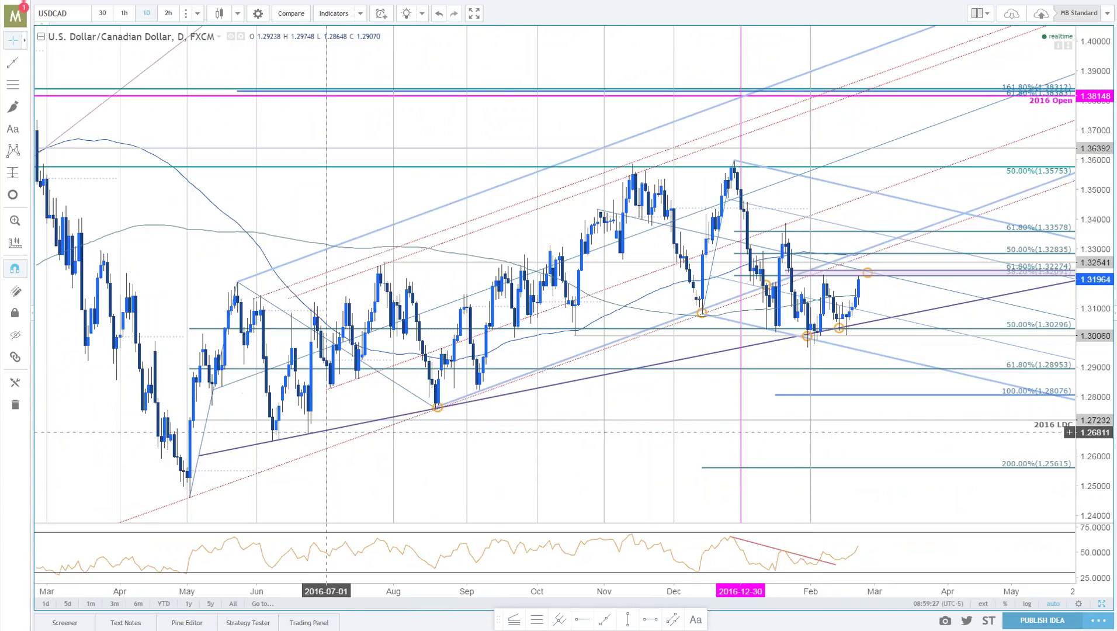
Select the purple rising trendline and the drawing at the late-2016 highs on the daily USDCAD chart.
left_click(334, 430)
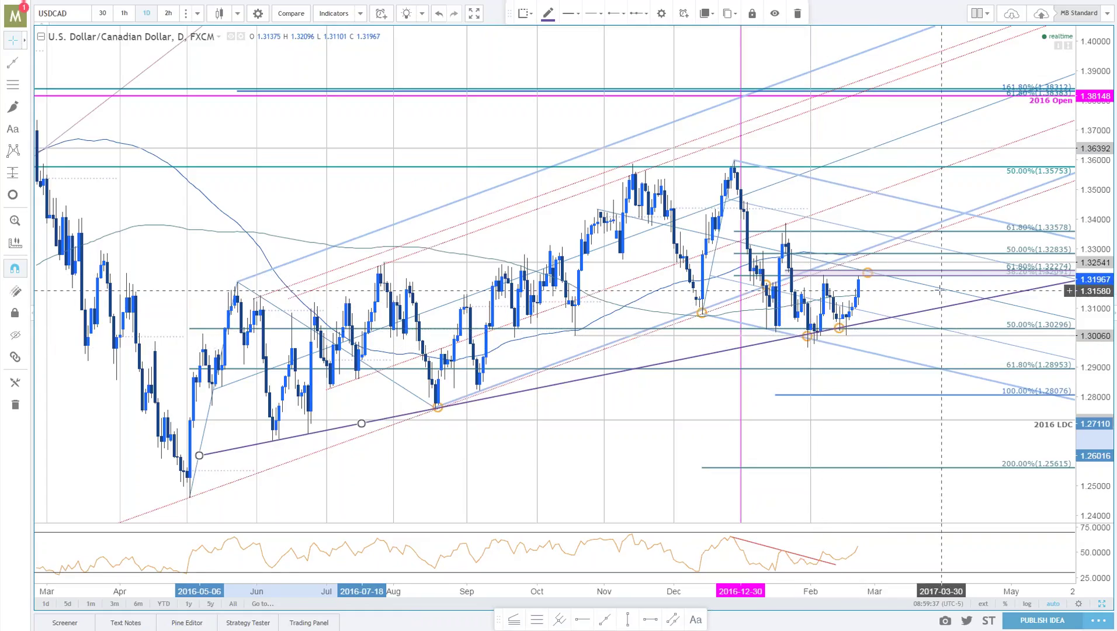
left_click(944, 306)
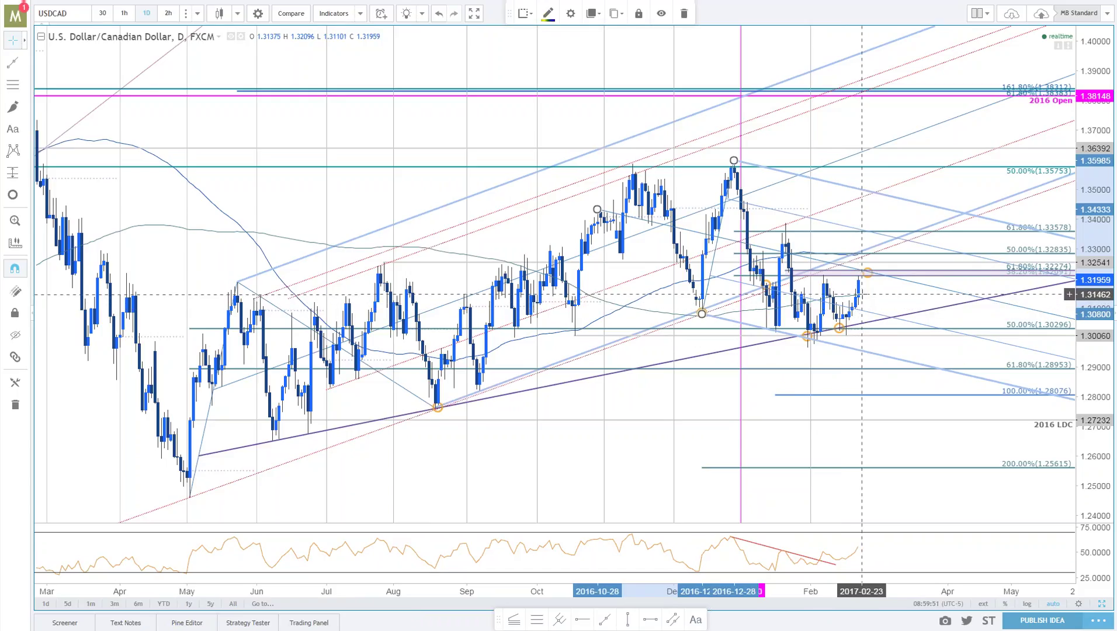
scroll(862, 294, "up", 1)
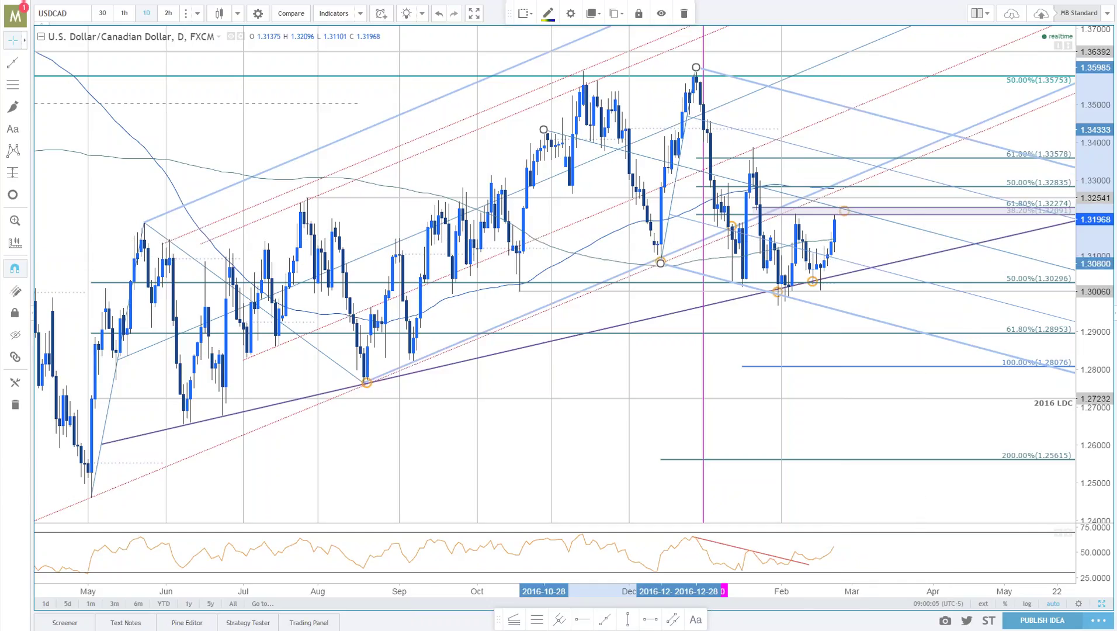
Expand the 2-hour USDCAD chart back to fill the layout.
left_click(1101, 603)
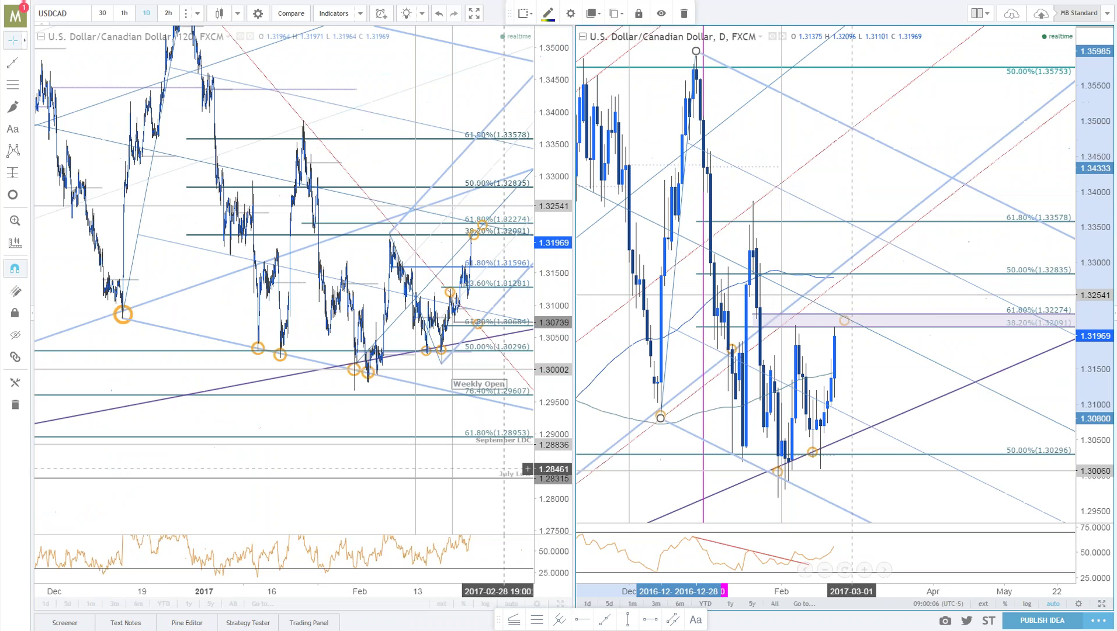
left_click(569, 604)
scroll(833, 271, "up", 5)
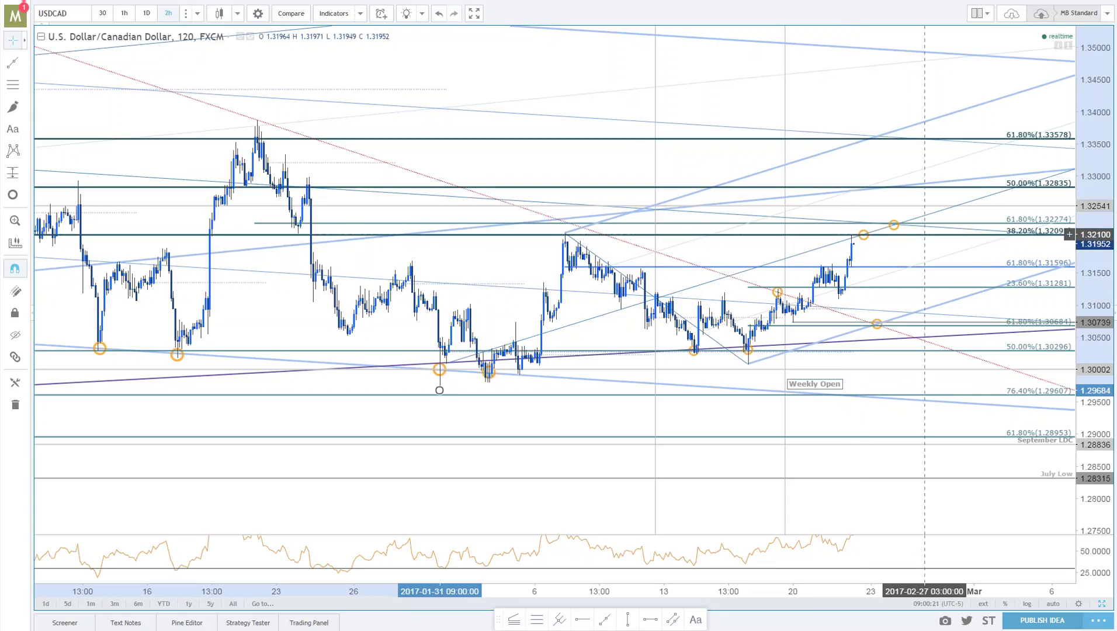
Zoom the 2-hour USDCAD chart, stretch its price scale to 1.296–1.332 and rescale the RSI axis.
scroll(876, 251, "up", 3)
left_click(782, 285)
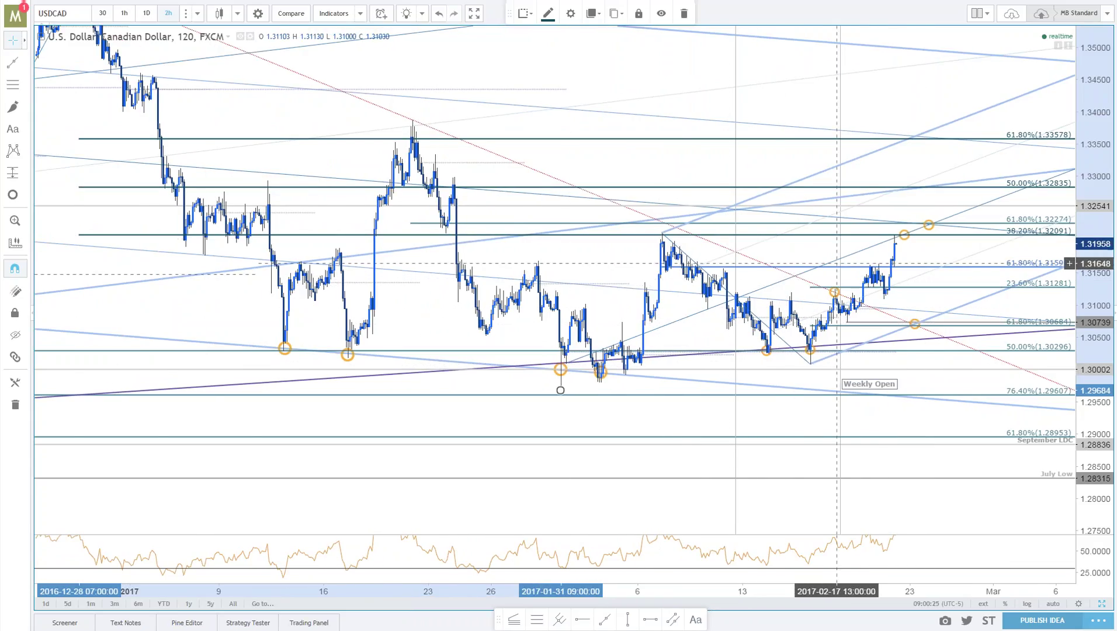
left_click_drag(1094, 443, 1095, 473)
scroll(903, 227, "up", 3)
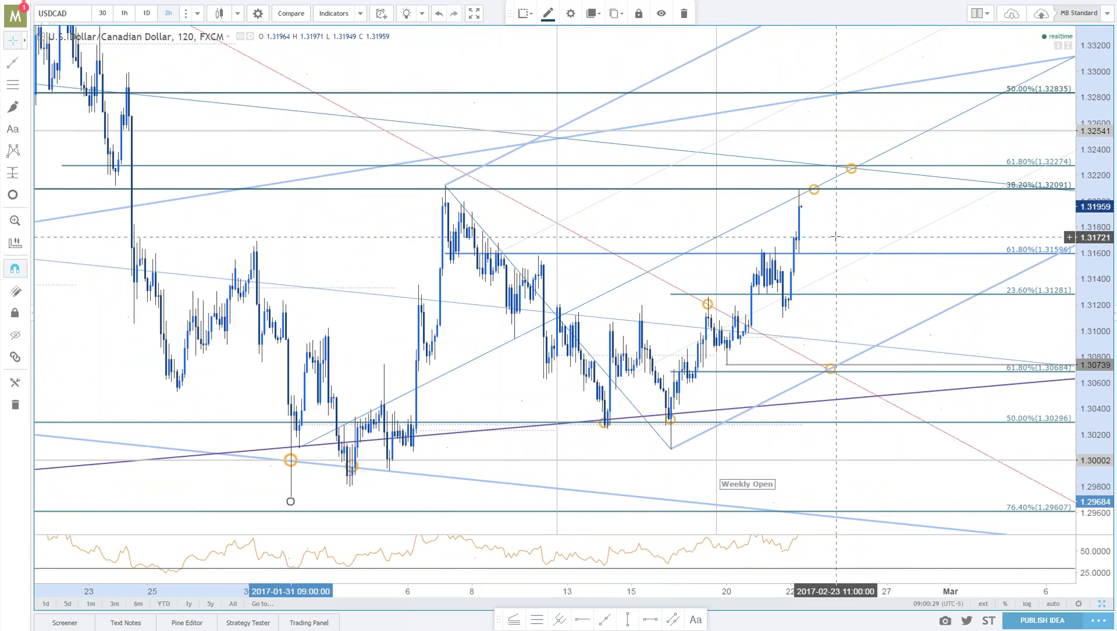
left_click_drag(825, 168, 835, 164)
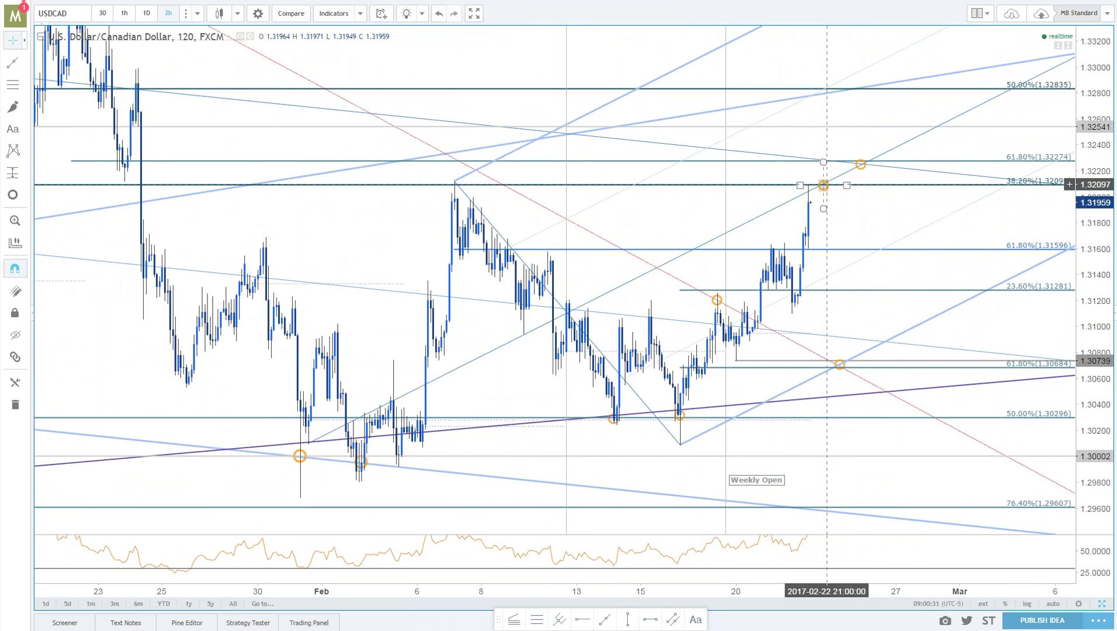
scroll(835, 164, "down", 1)
scroll(835, 163, "down", 2)
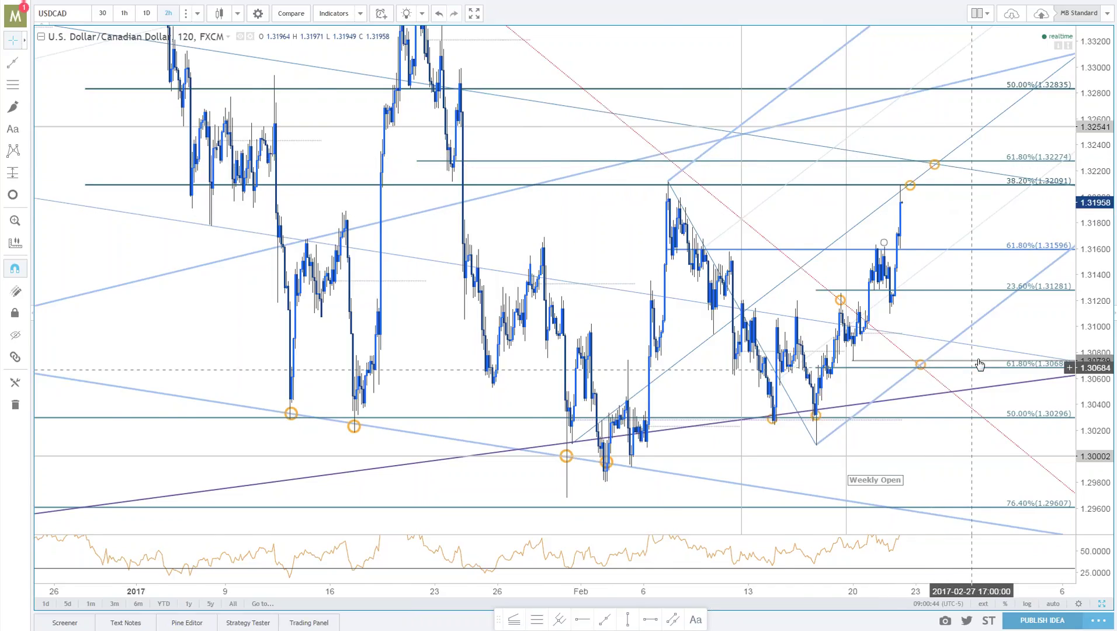
scroll(913, 365, "up", 2)
left_click_drag(1101, 553, 1101, 572)
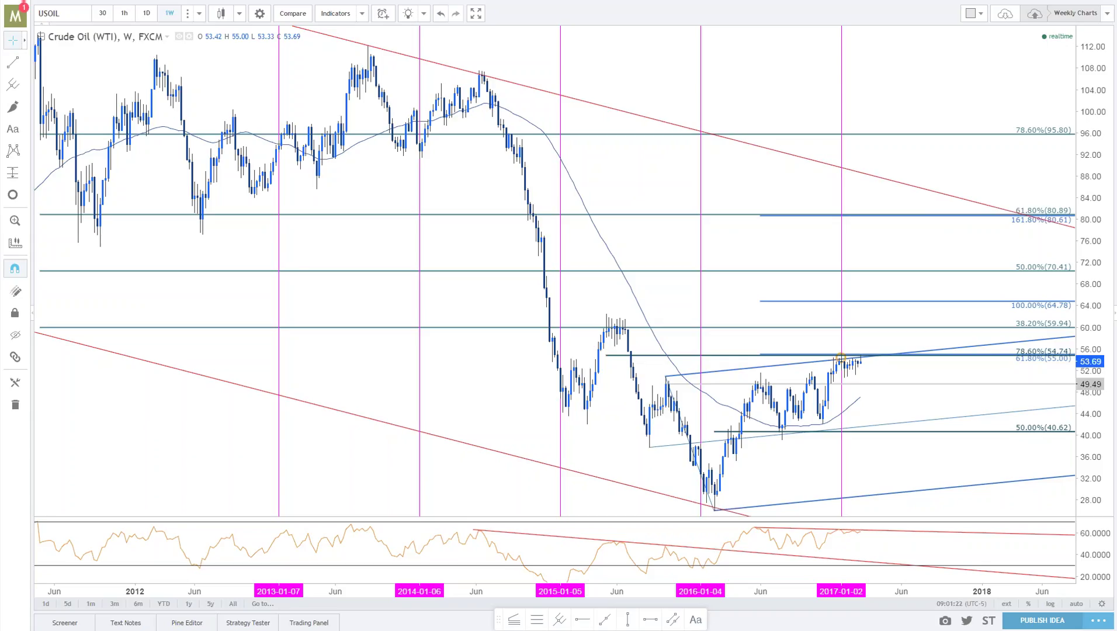
Select the pitchfork, 2015-high fib and blue channel drawings on the weekly crude oil chart.
left_click(1063, 362)
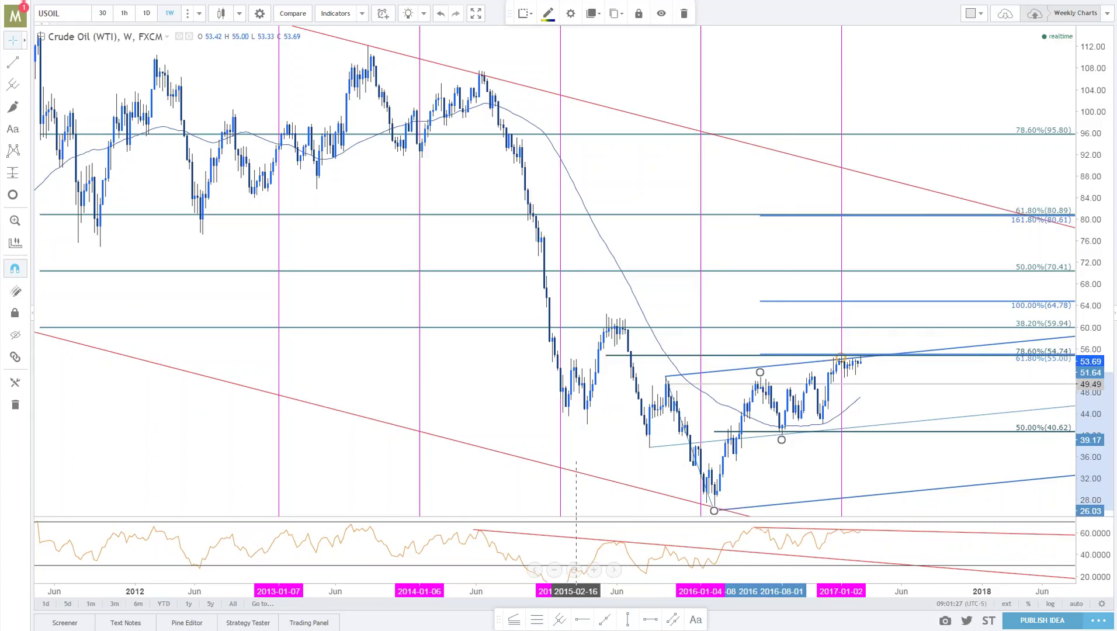
left_click(729, 358)
left_click(730, 365)
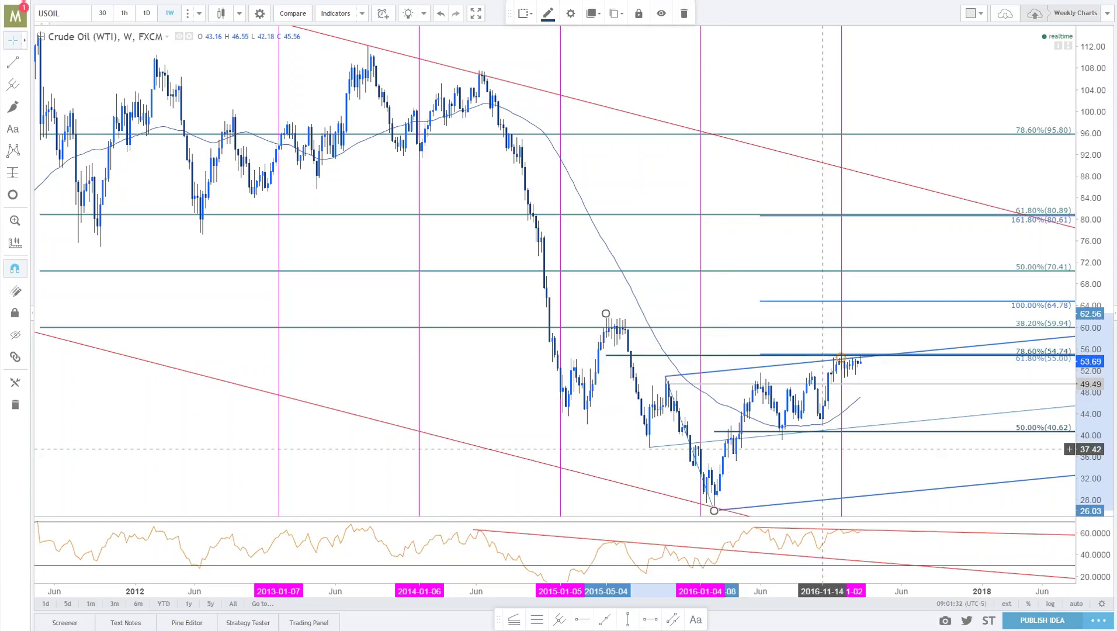
left_click(792, 367)
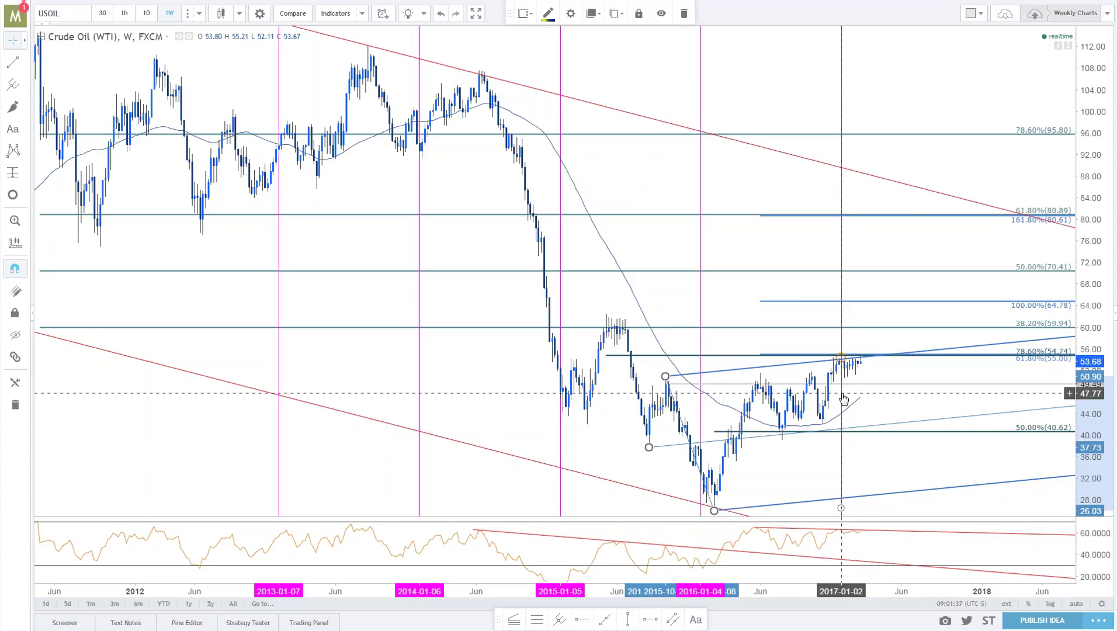
left_click(845, 354)
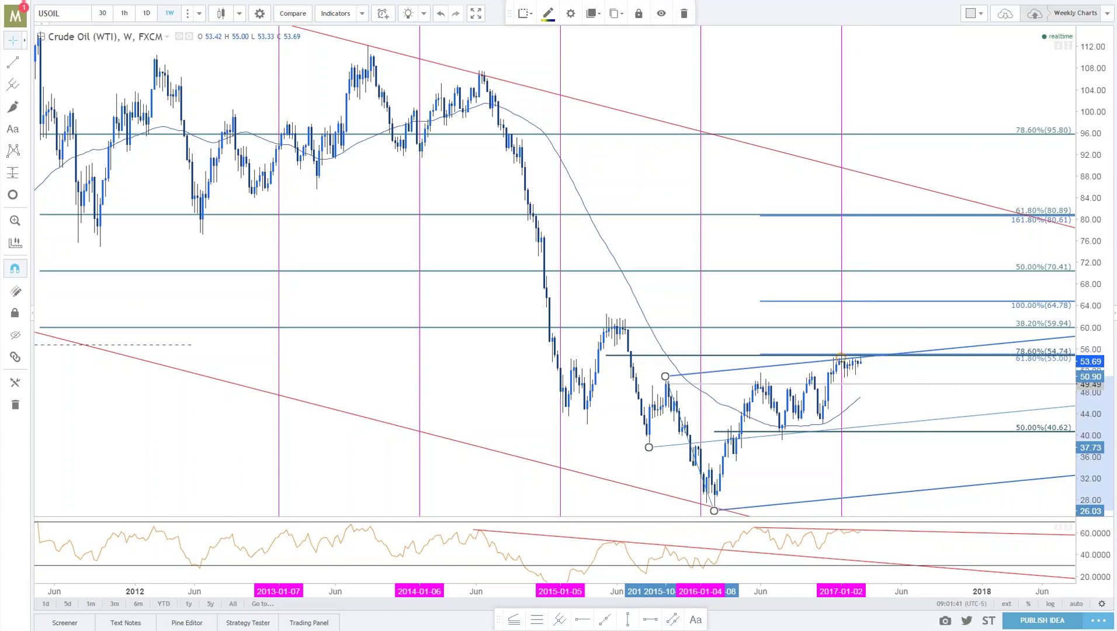
scroll(1026, 522, "up", 2)
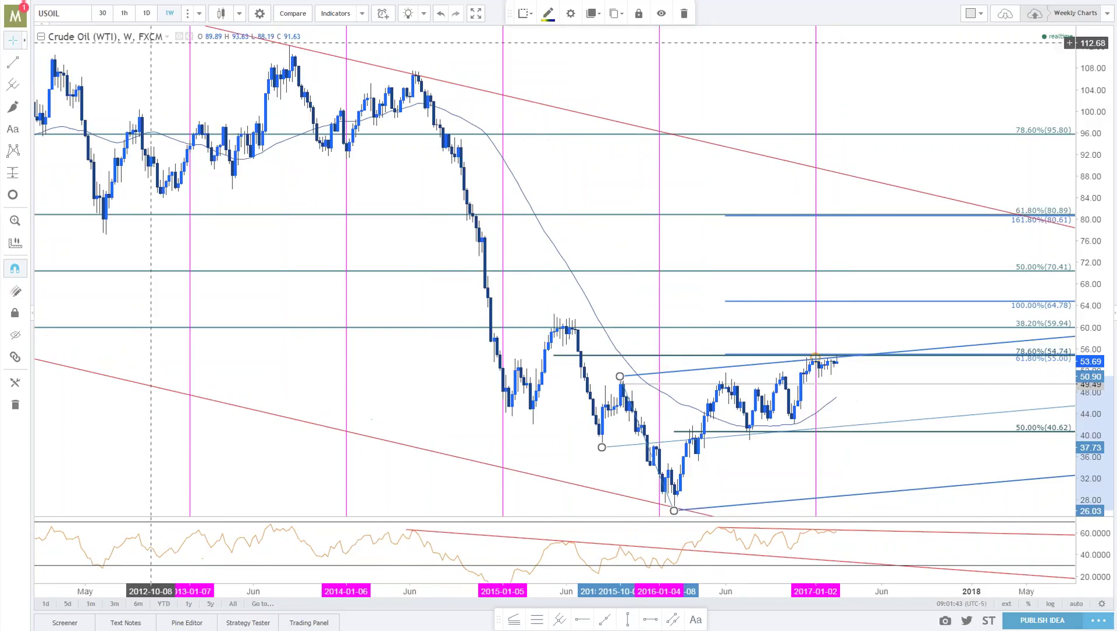
Compress the 120-minute crude chart's price scale, then expand the daily crude chart to full width.
key("ctrl+Tab")
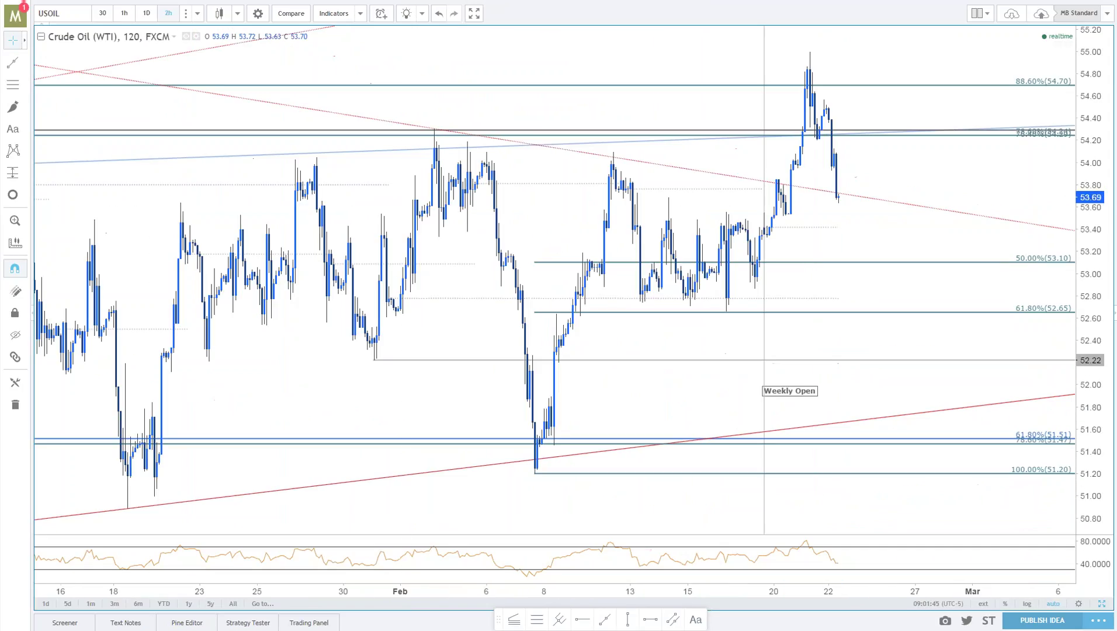
left_click_drag(1100, 152, 1099, 234)
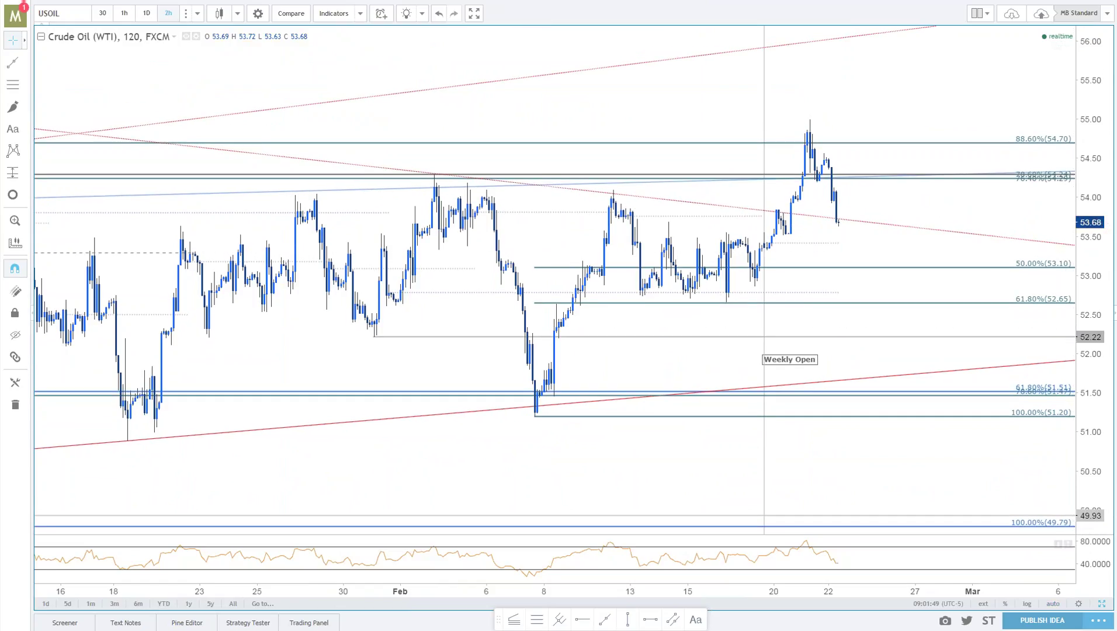
key("ctrl+Tab")
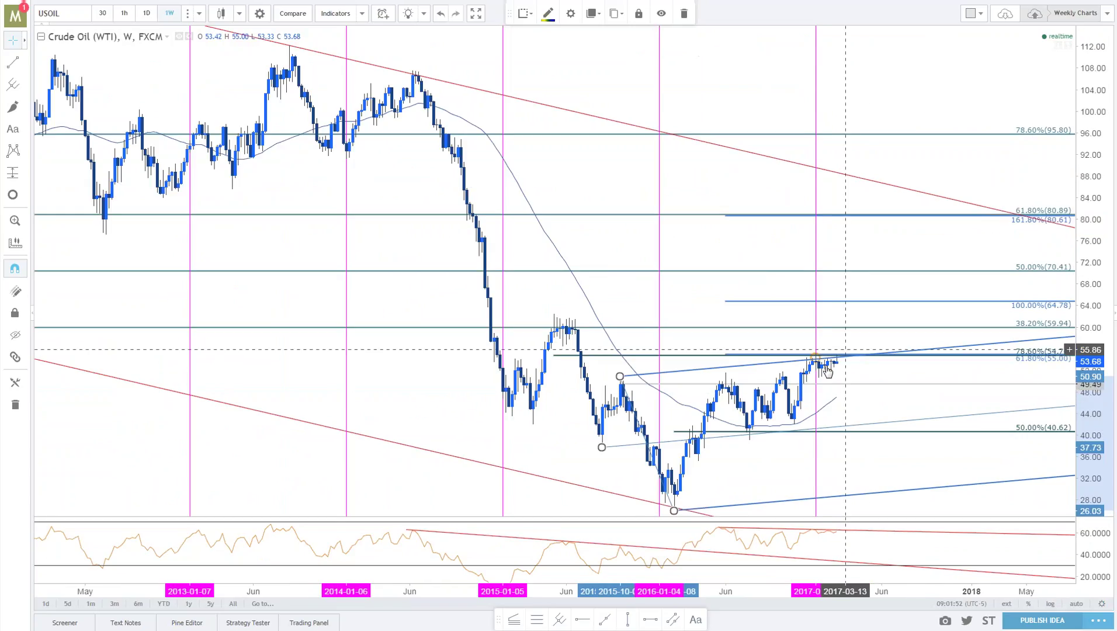
key("ctrl+Tab")
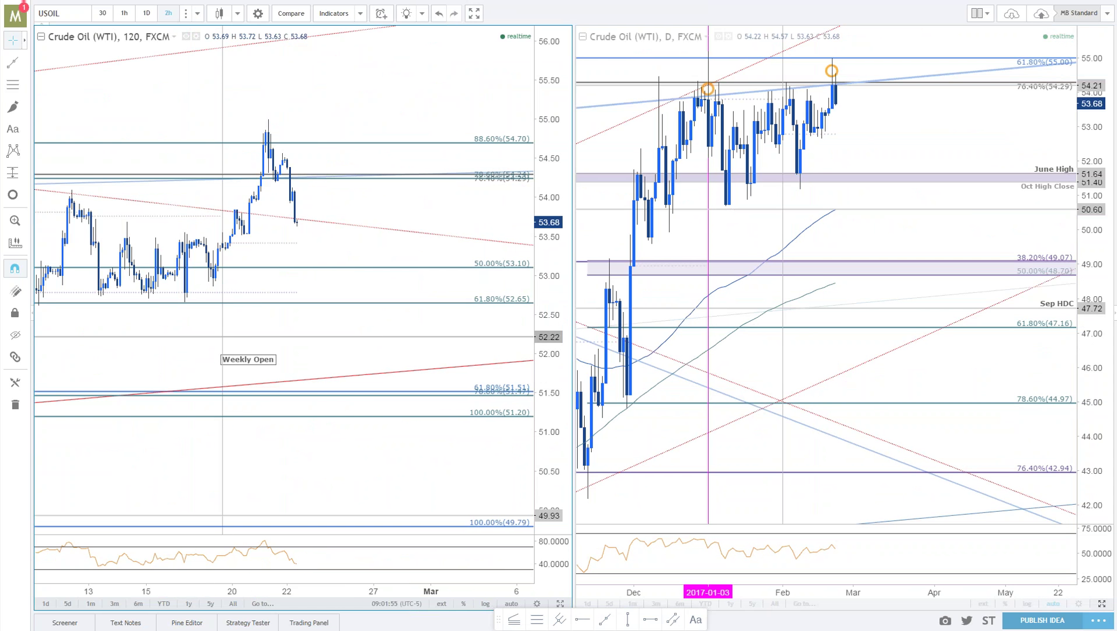
left_click(1101, 603)
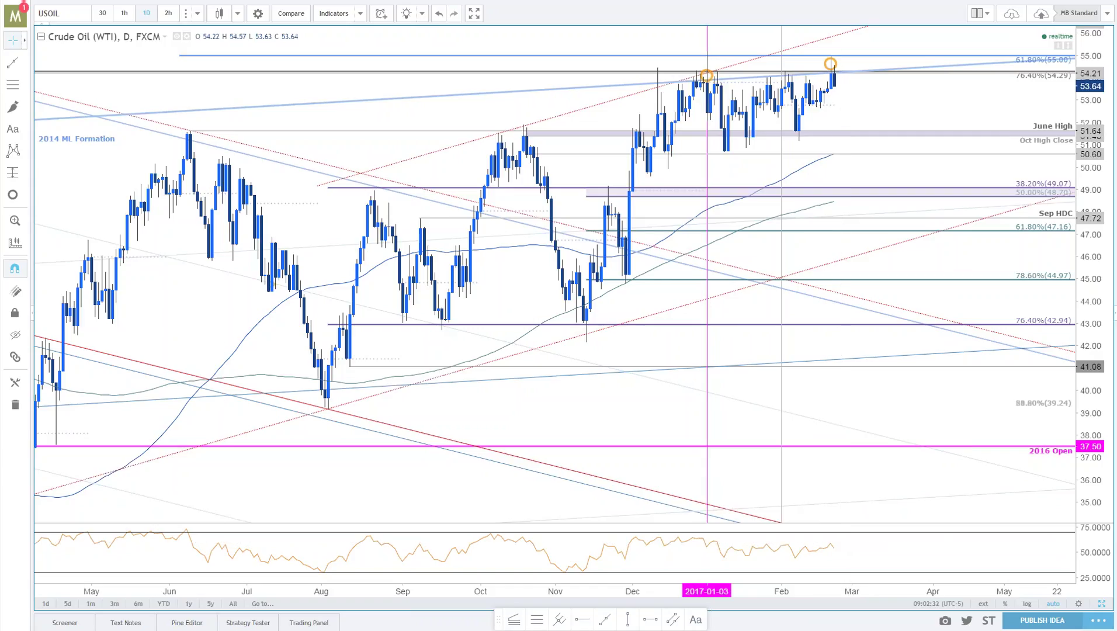
left_click(237, 13)
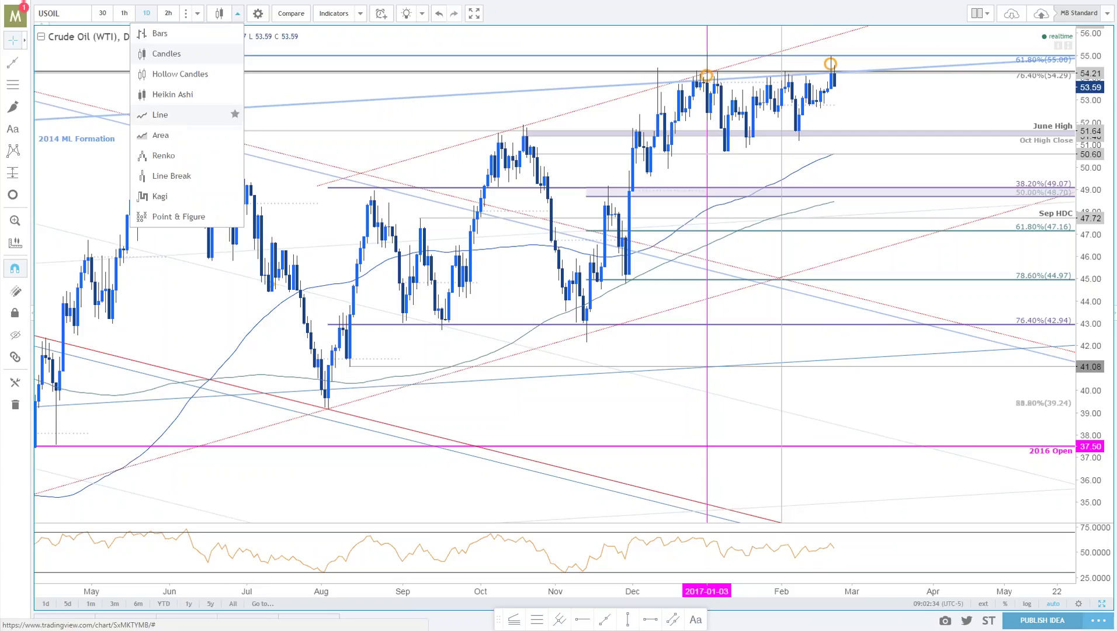
left_click(232, 115)
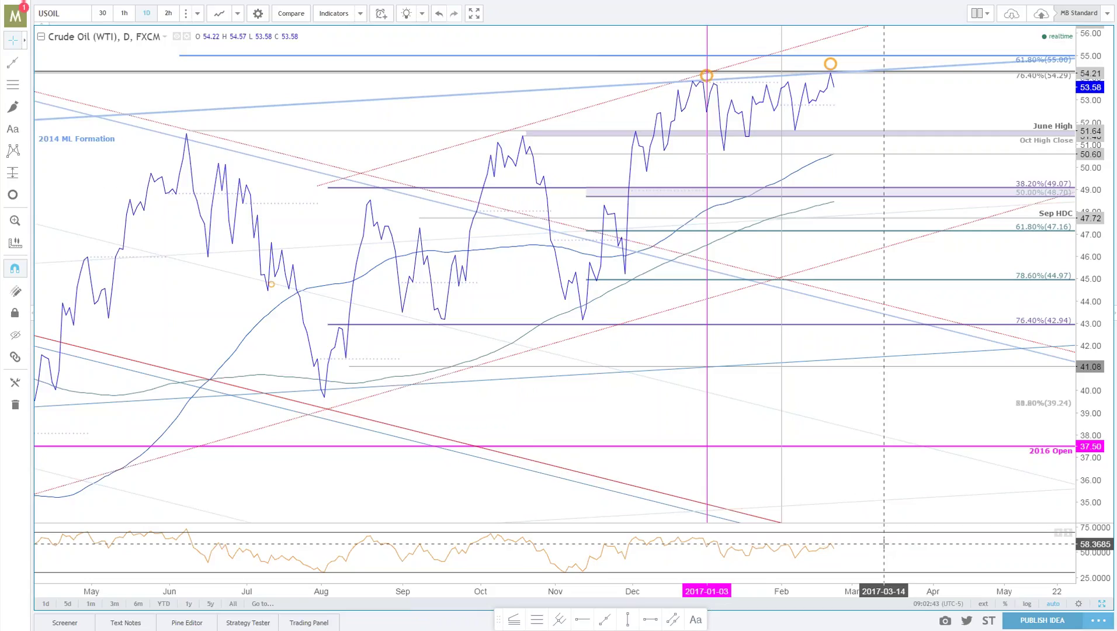
left_click(238, 13)
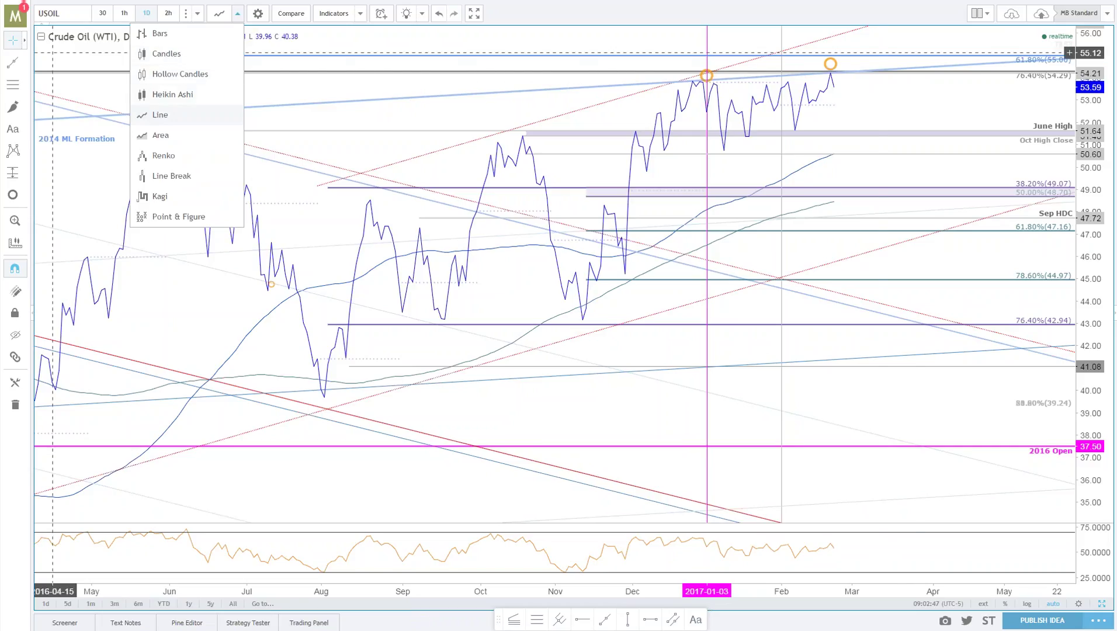
left_click(155, 54)
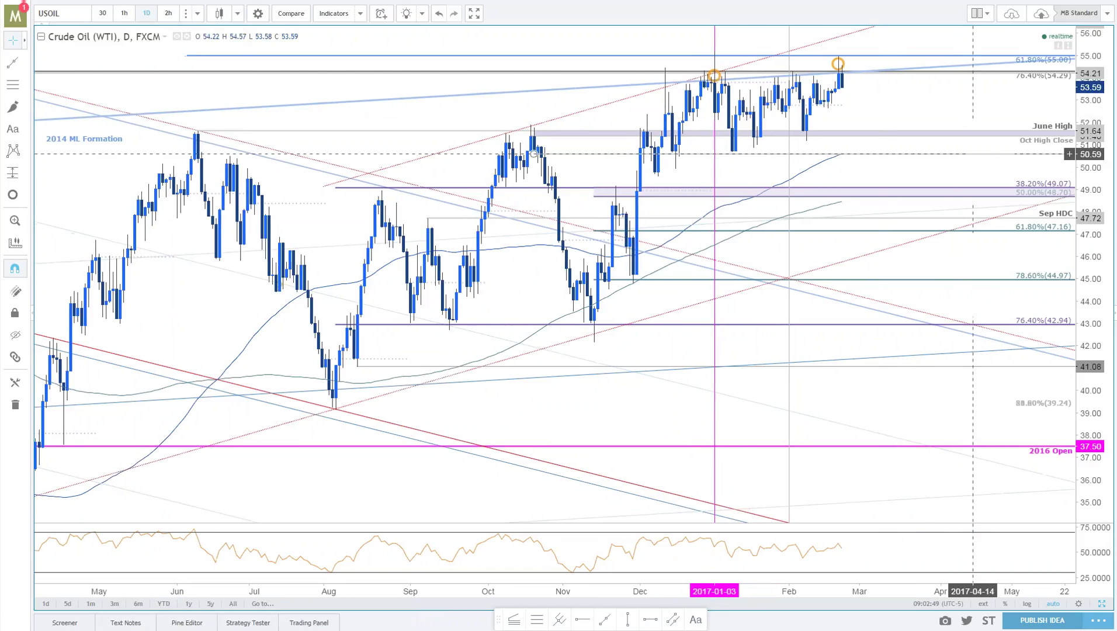
scroll(973, 153, "down", 3)
scroll(916, 114, "up", 3)
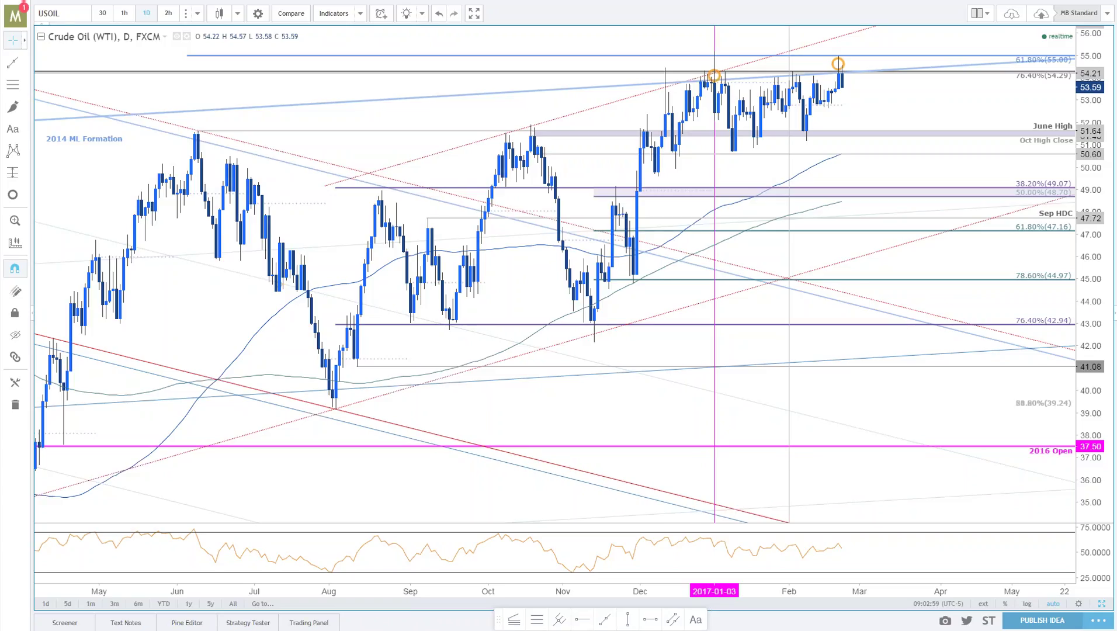
key("ctrl+Tab")
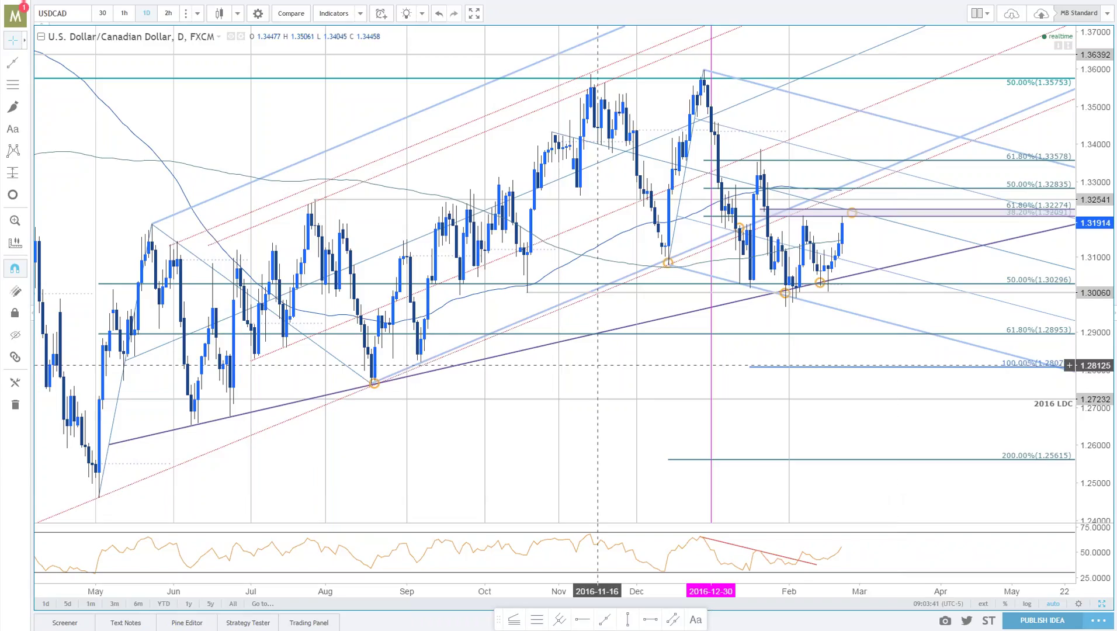
Split the view into the 120-minute USDCAD chart beside the daily USDCAD chart.
left_click(1104, 605)
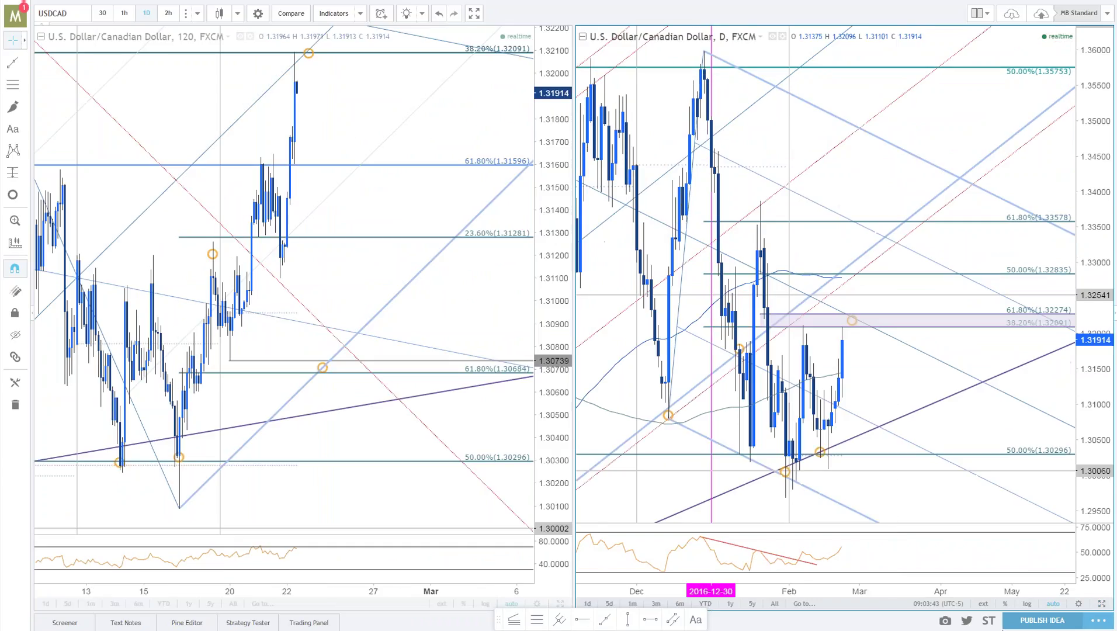
Expand the 120-minute USDCAD chart to full width and zoom in.
left_click(560, 604)
scroll(831, 492, "up", 2)
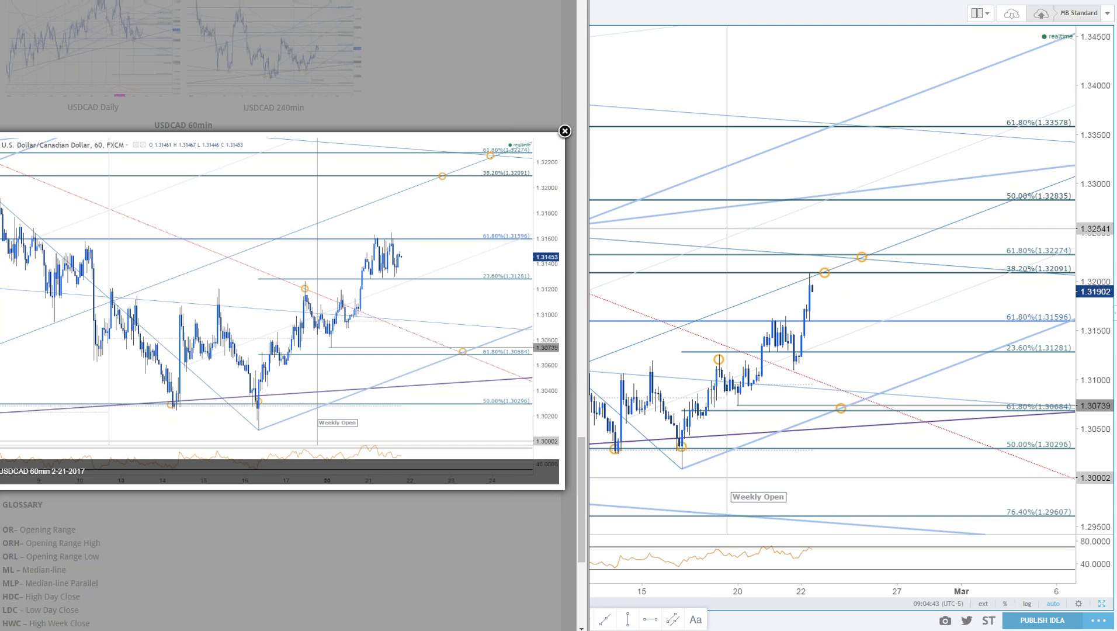
Switch the TradingView chart to GBPJPY and close the article's enlarged USDCAD 60-minute chart.
left_click(727, 228)
key("space")
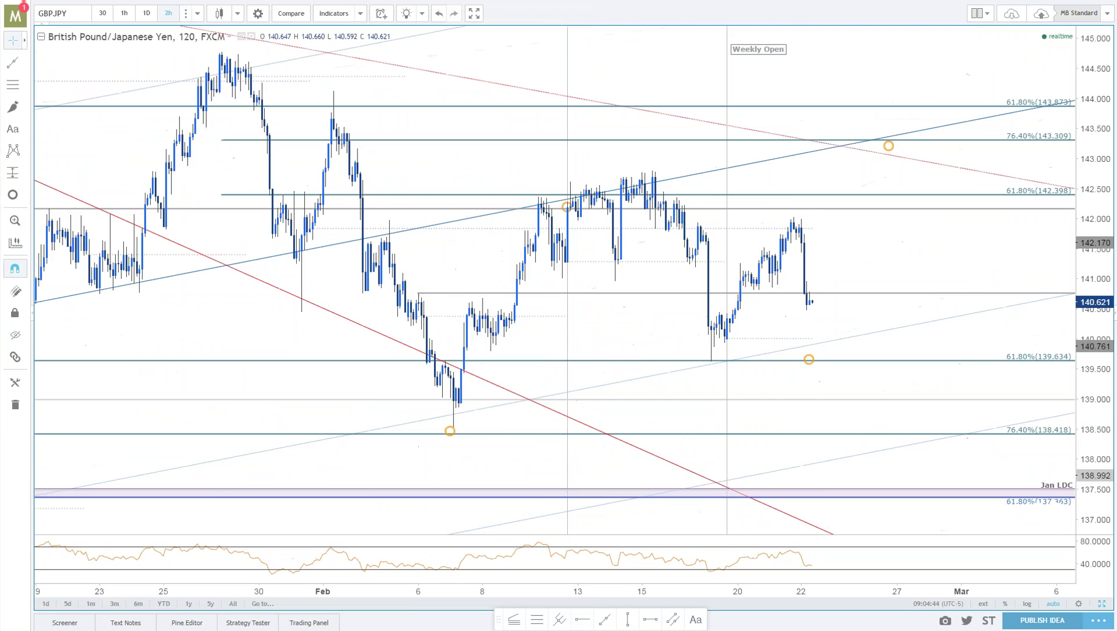
key("alt+Tab")
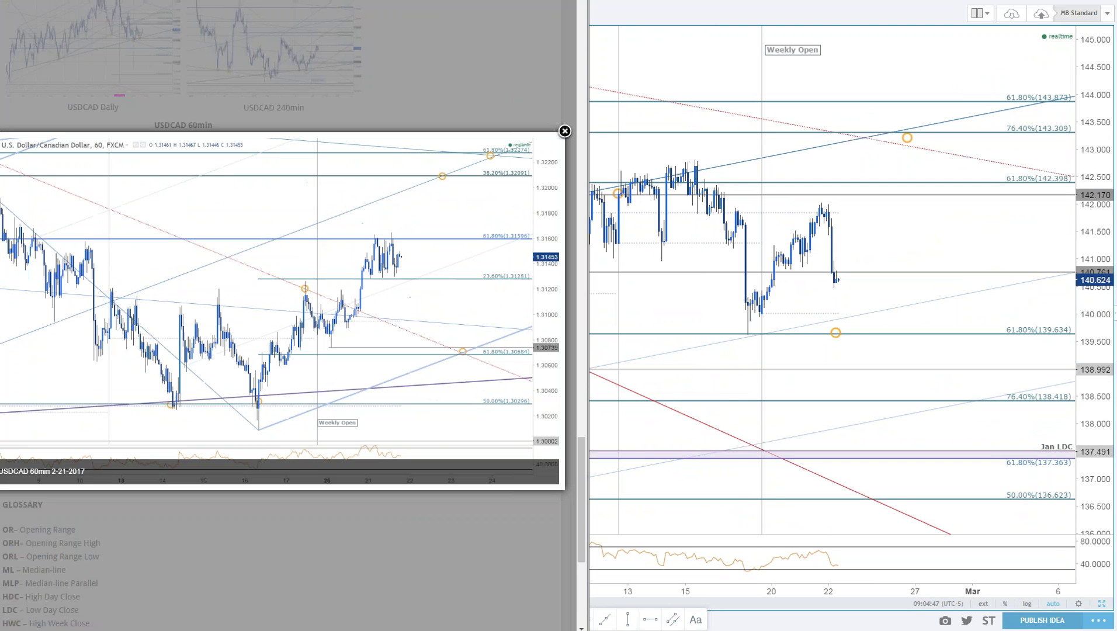
left_click(565, 130)
scroll(395, 411, "down", 15)
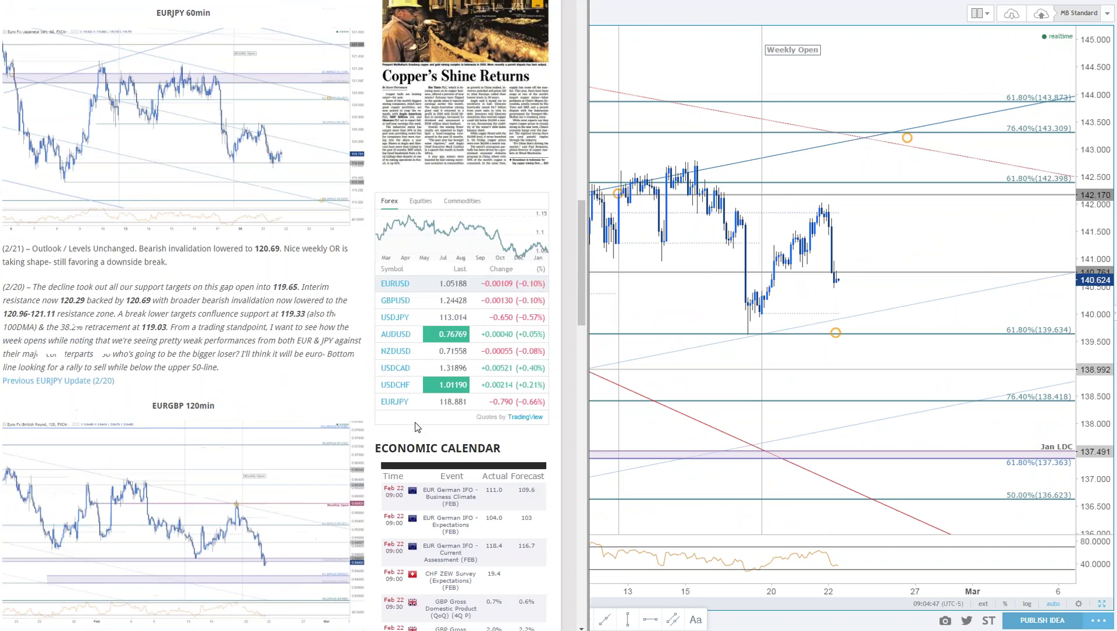
scroll(395, 411, "up", 15)
Open the 2/20/2017 intraday update post from the intraday charts listing.
left_click(237, 145)
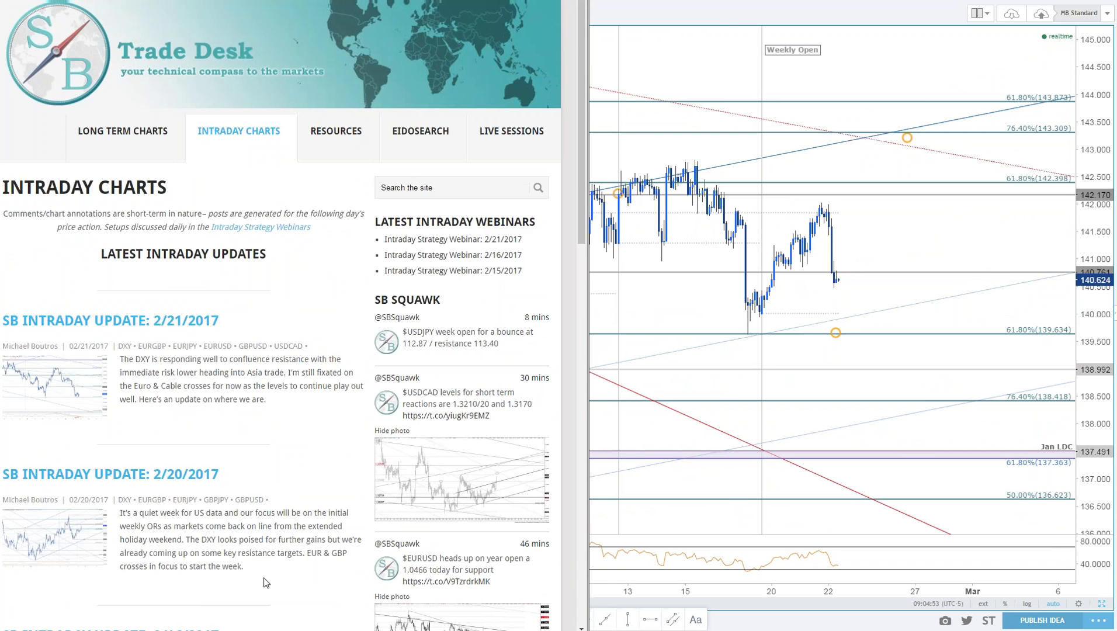
scroll(266, 582, "down", 2)
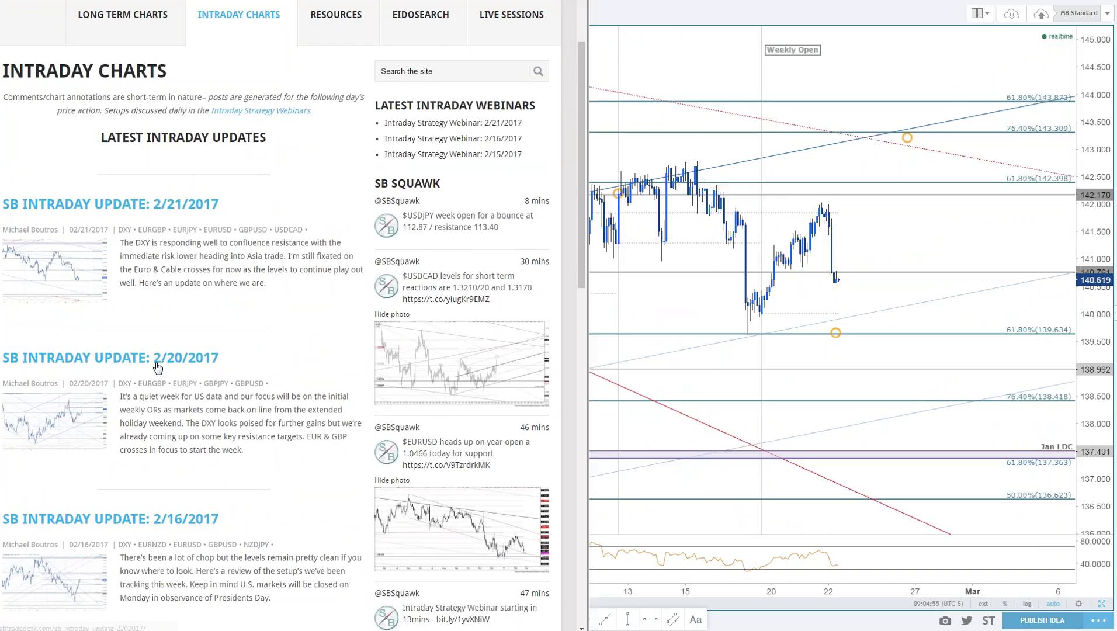
left_click(168, 366)
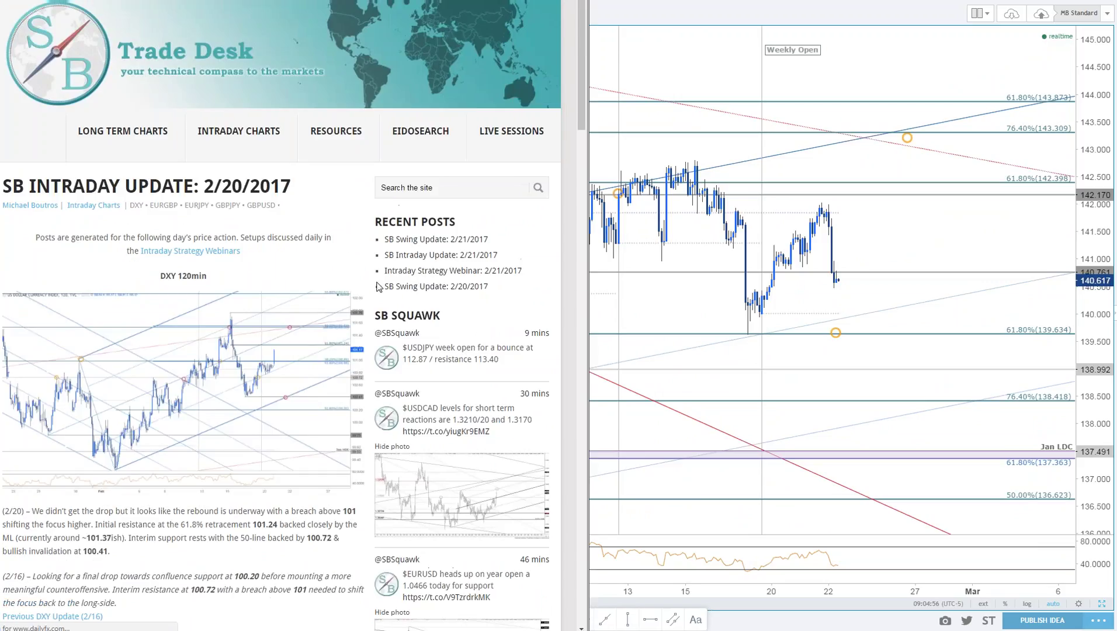
scroll(309, 416, "down", 3)
scroll(308, 416, "down", 20)
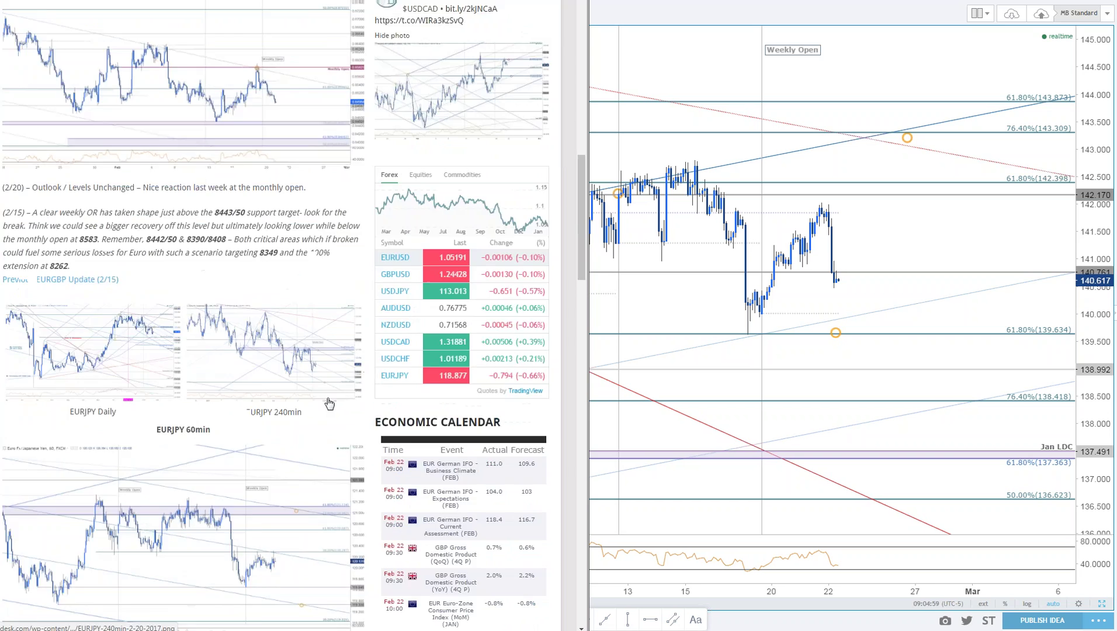
scroll(328, 404, "down", 15)
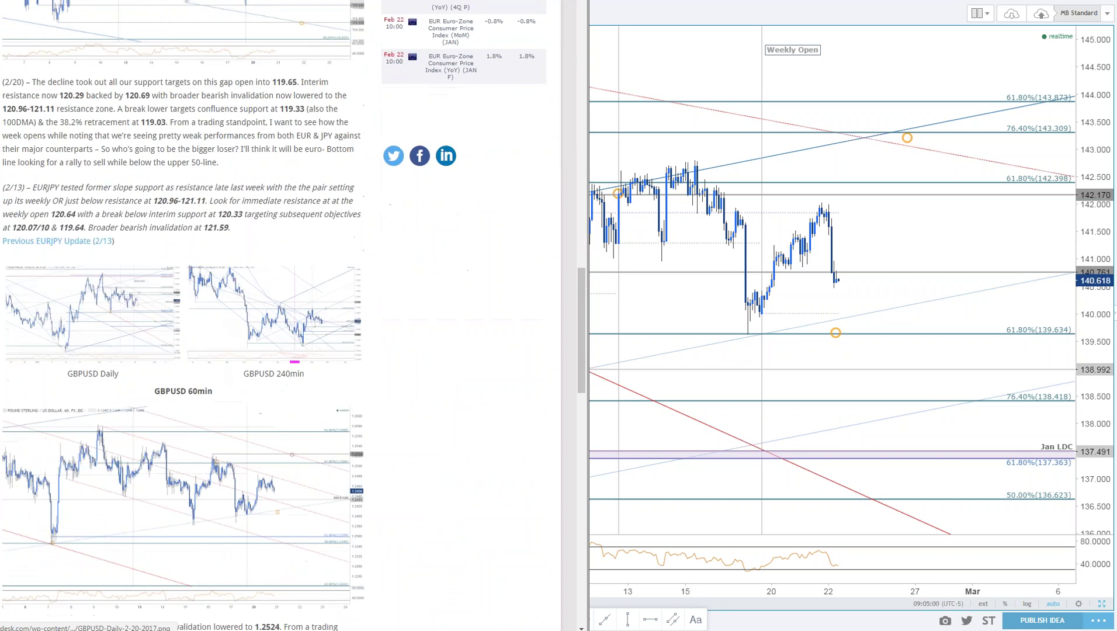
scroll(349, 327, "down", 5)
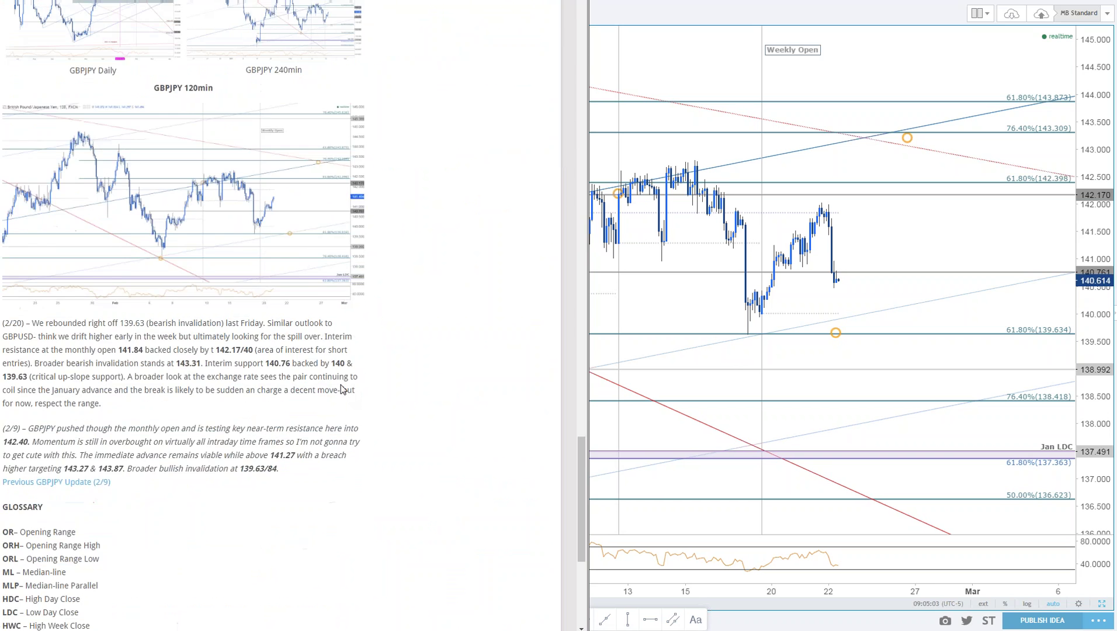
View the post's GBPJPY Daily and 240min chart images enlarged.
left_click(124, 65)
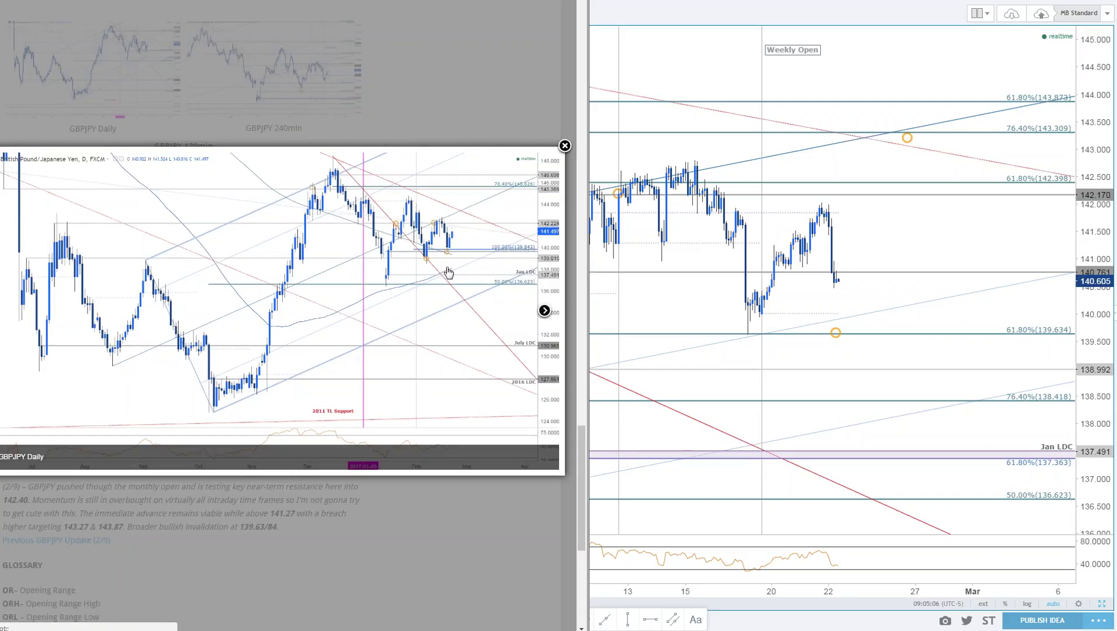
left_click(564, 145)
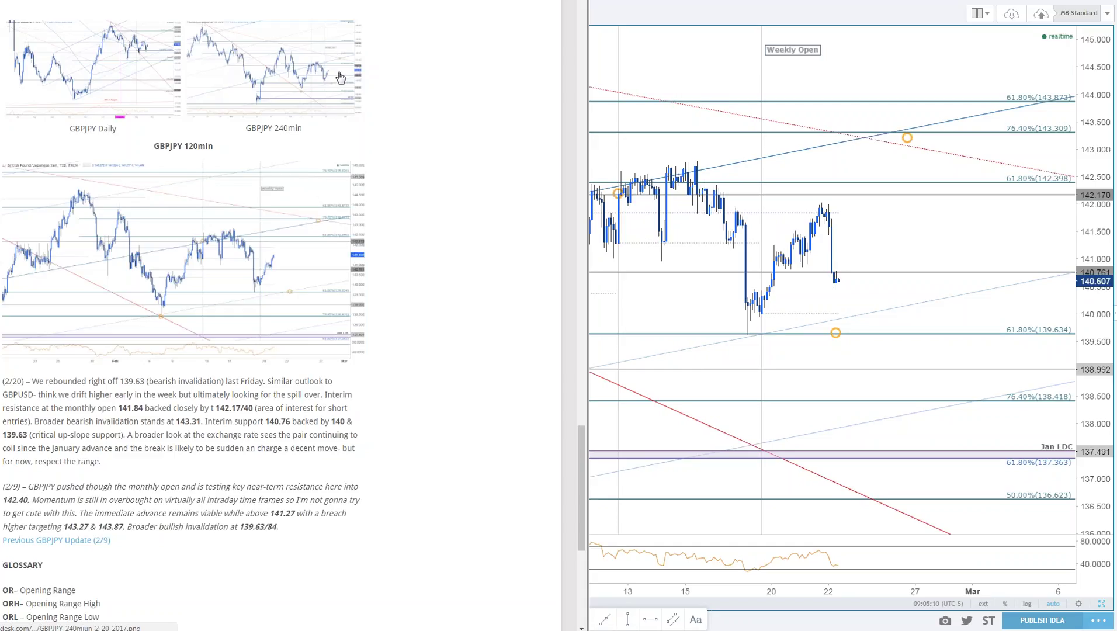
left_click(340, 77)
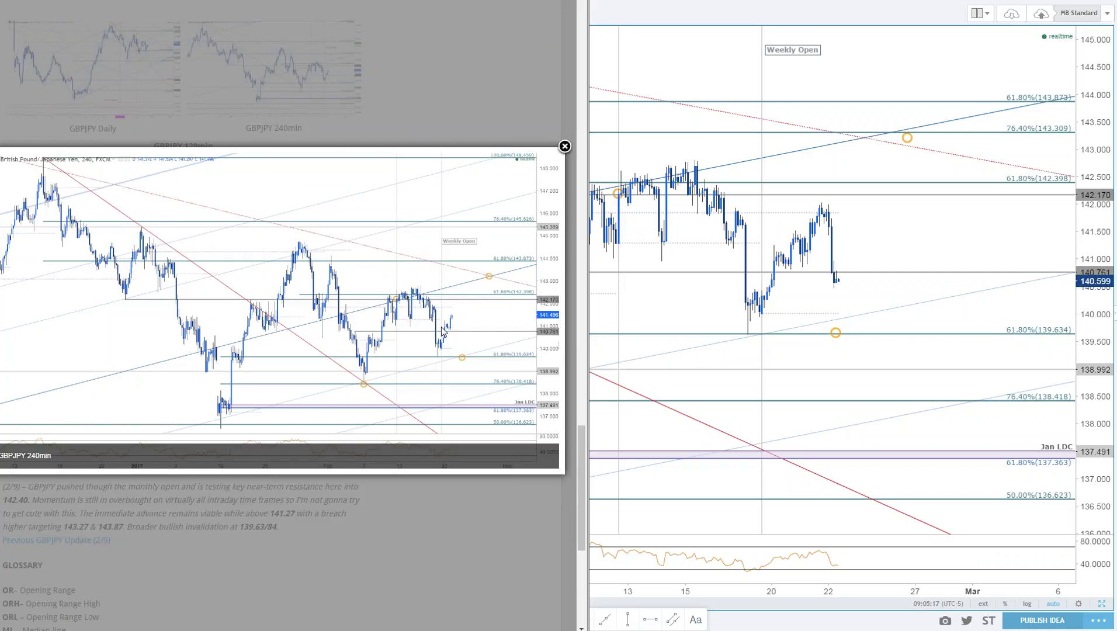
left_click(564, 146)
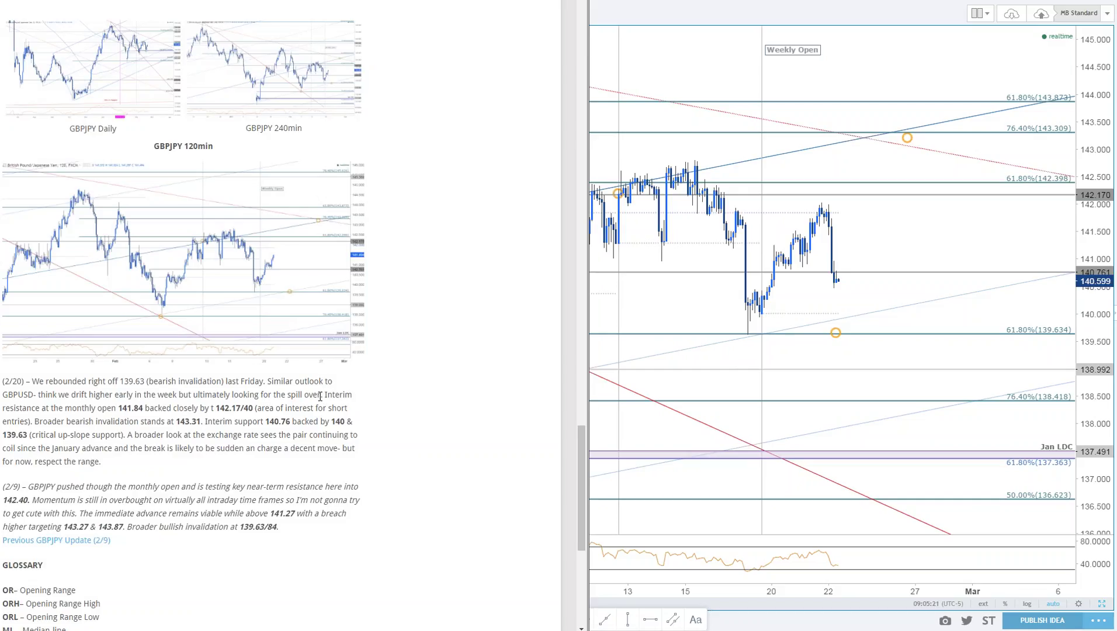
Highlight the spill-over outlook sentence, then move the orange target circle from 139.63 to about 140.
triple_click(40, 394)
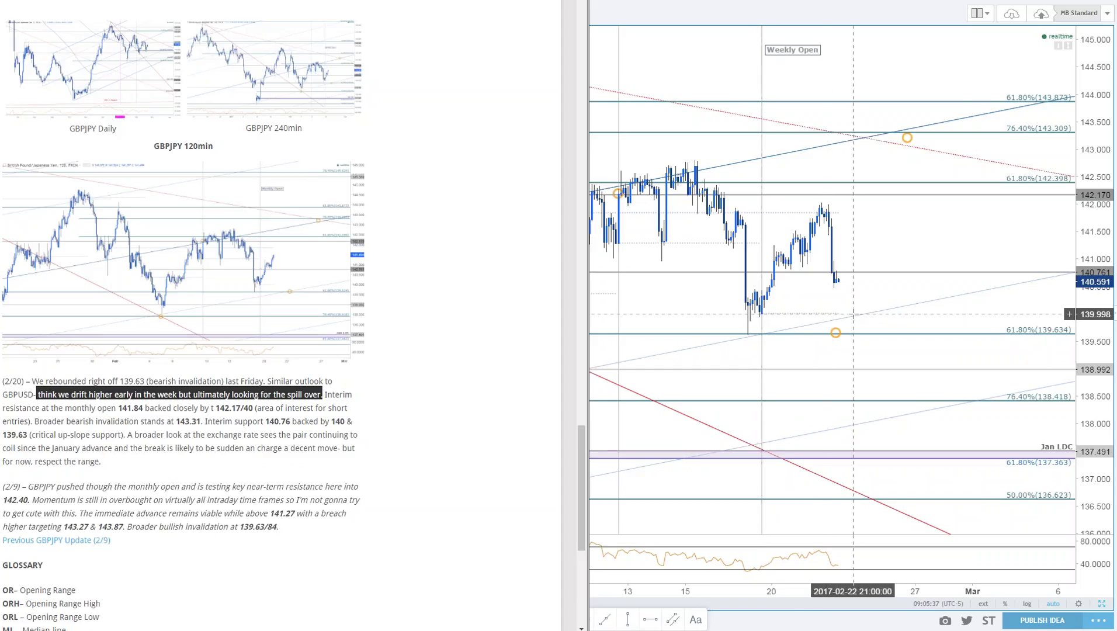
left_click(838, 328)
left_click_drag(838, 333, 857, 315)
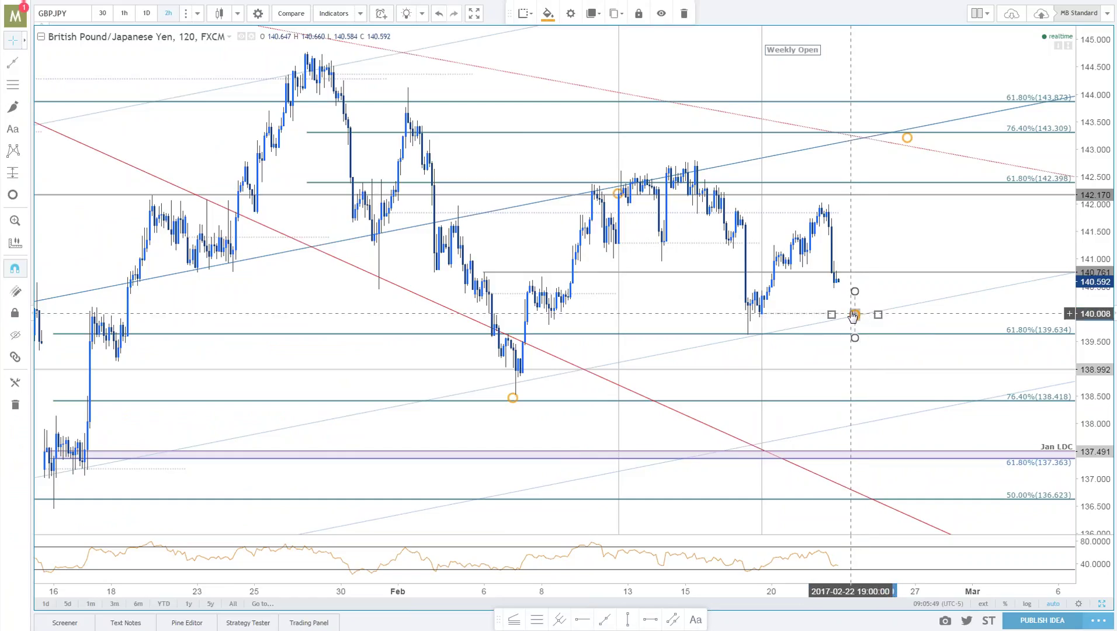
left_click(853, 317)
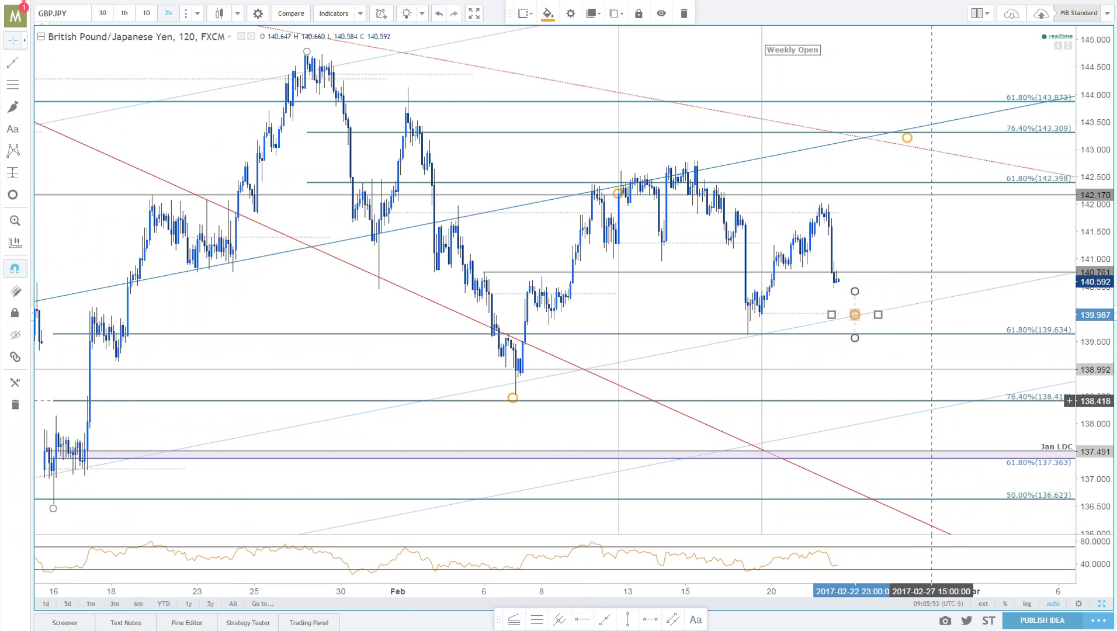
scroll(933, 402, "down", 3)
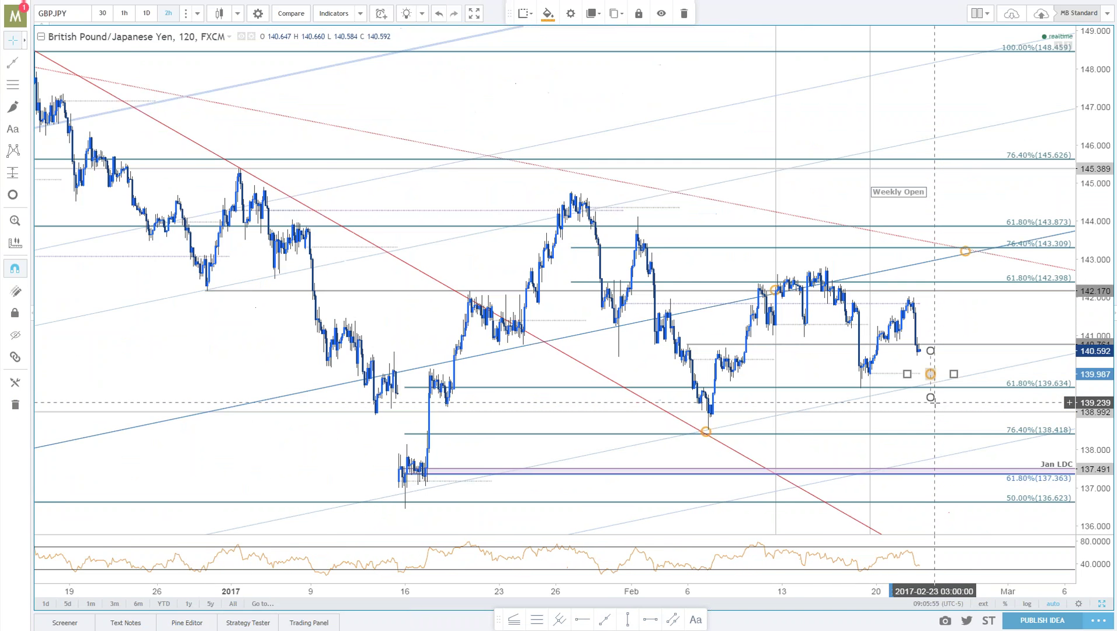
scroll(934, 402, "down", 5)
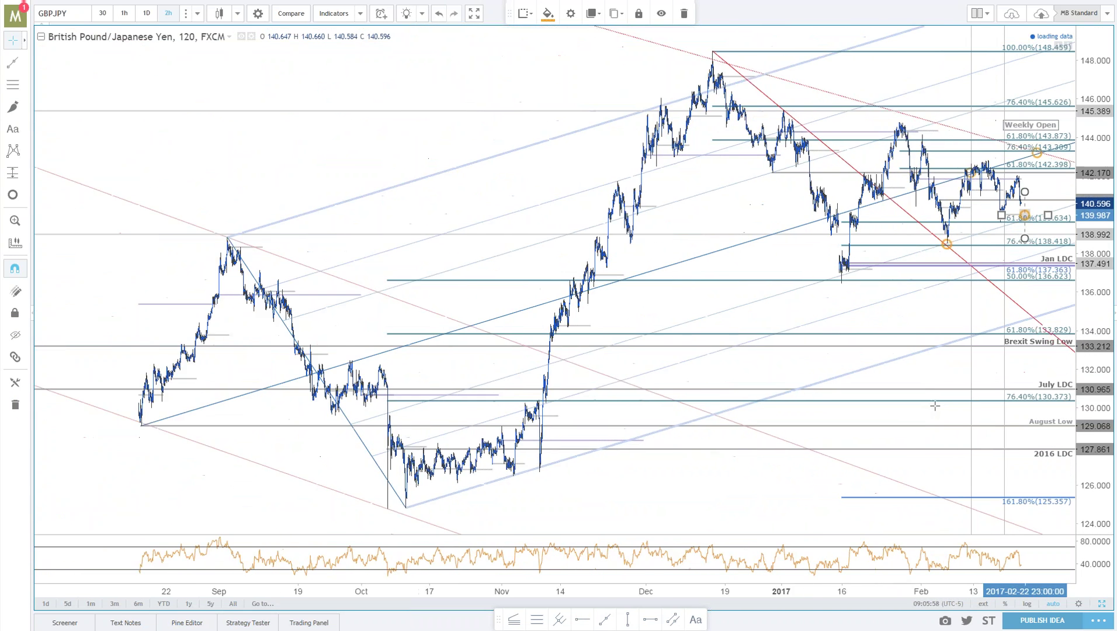
scroll(935, 405, "down", 3)
scroll(935, 403, "up", 6)
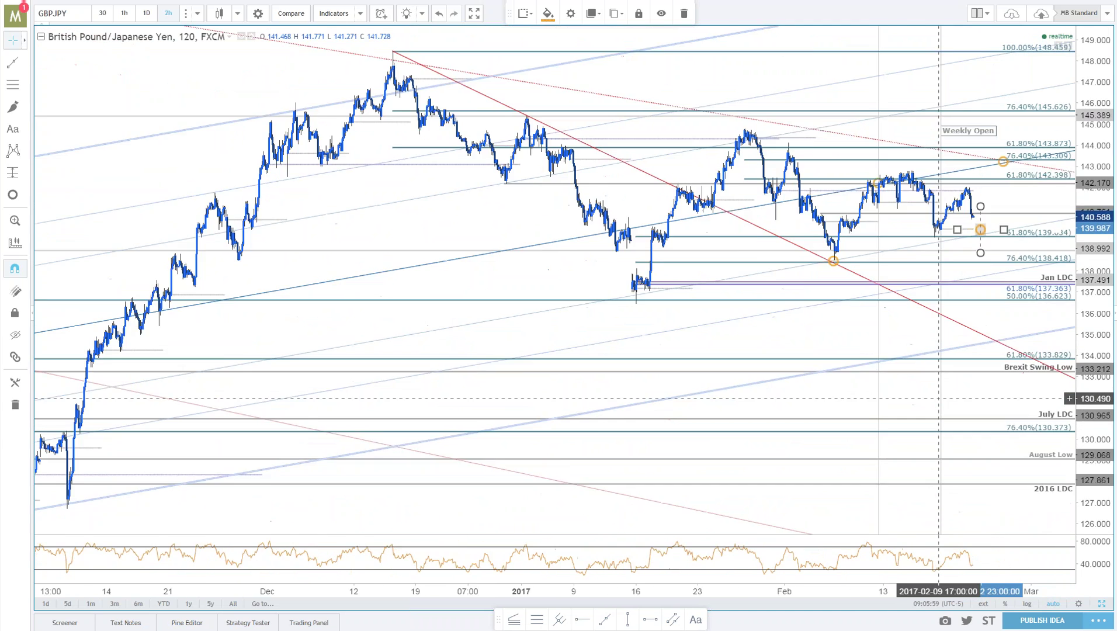
scroll(939, 398, "up", 4)
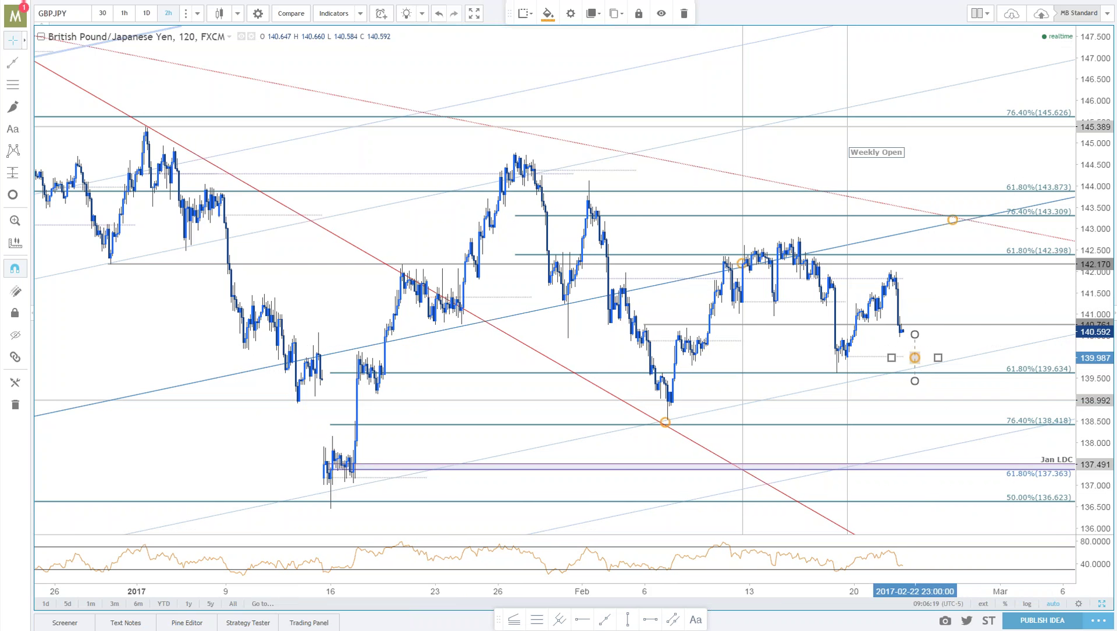
Maximize the GBPJPY daily chart, stretching its price scale and shifting it to earlier history.
left_click(1102, 604)
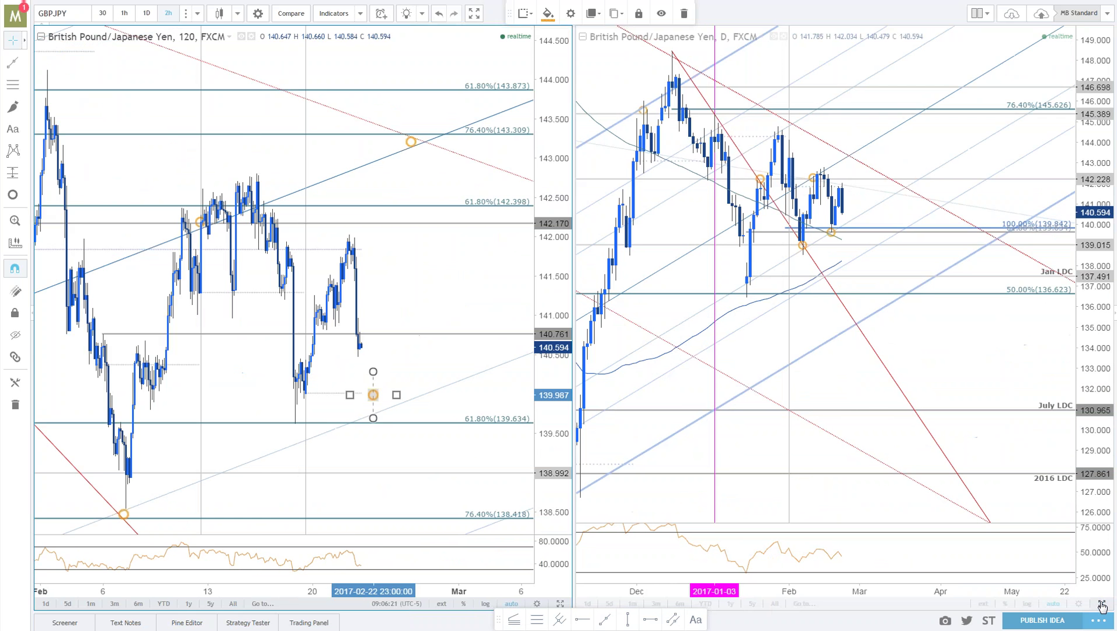
left_click(1102, 604)
scroll(1092, 317, "up", 3)
left_click_drag(1093, 350, 1093, 292)
left_click_drag(790, 497, 837, 496)
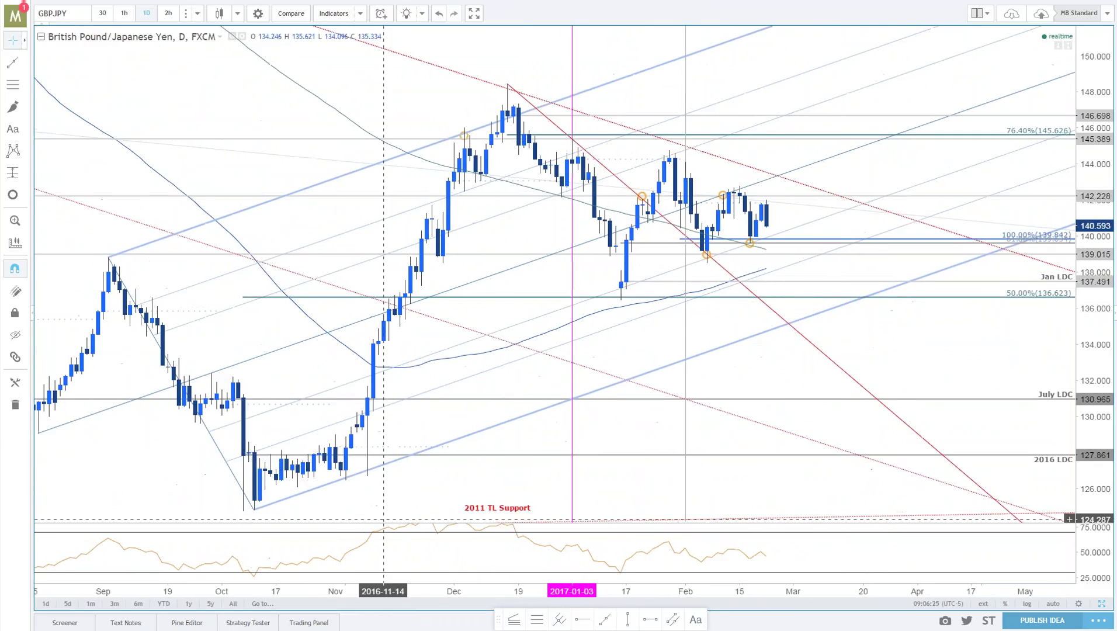
Inspect the pitchfork's Style settings, including the 0.382 level, and cancel without changes.
double_click(349, 387)
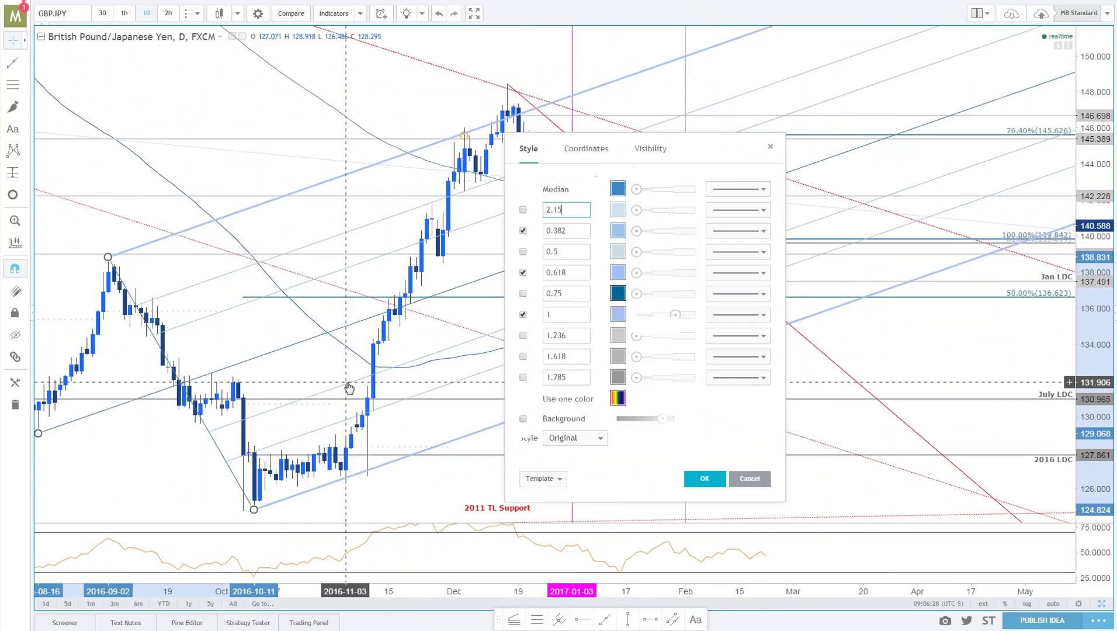
key("Tab")
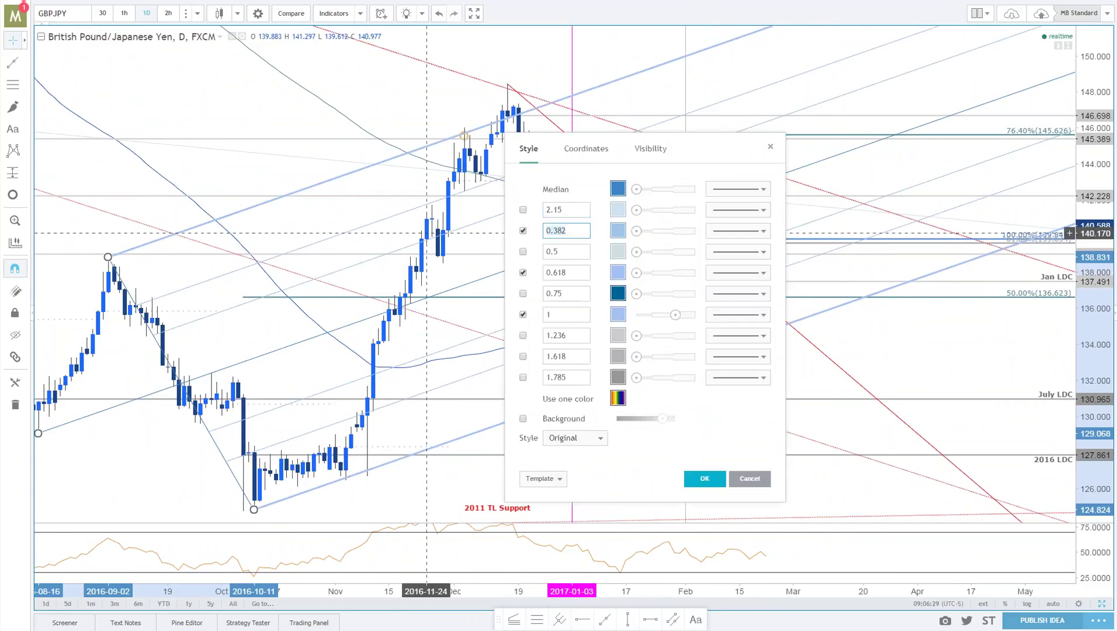
left_click(755, 479)
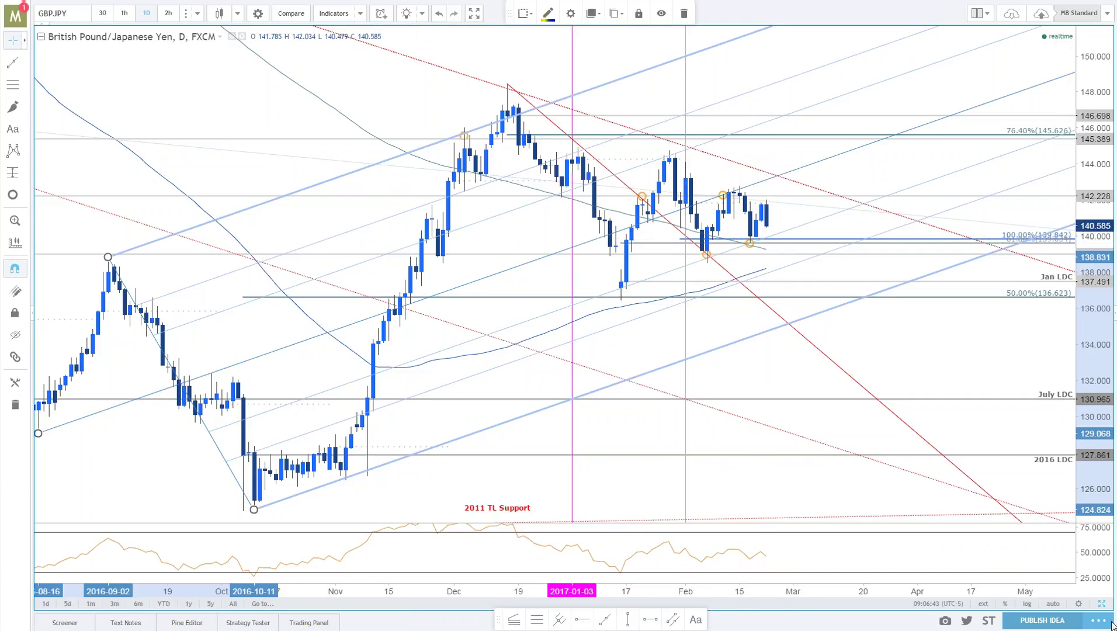
Restore the two-chart layout and pan the 2h chart to earlier bars.
left_click(1102, 604)
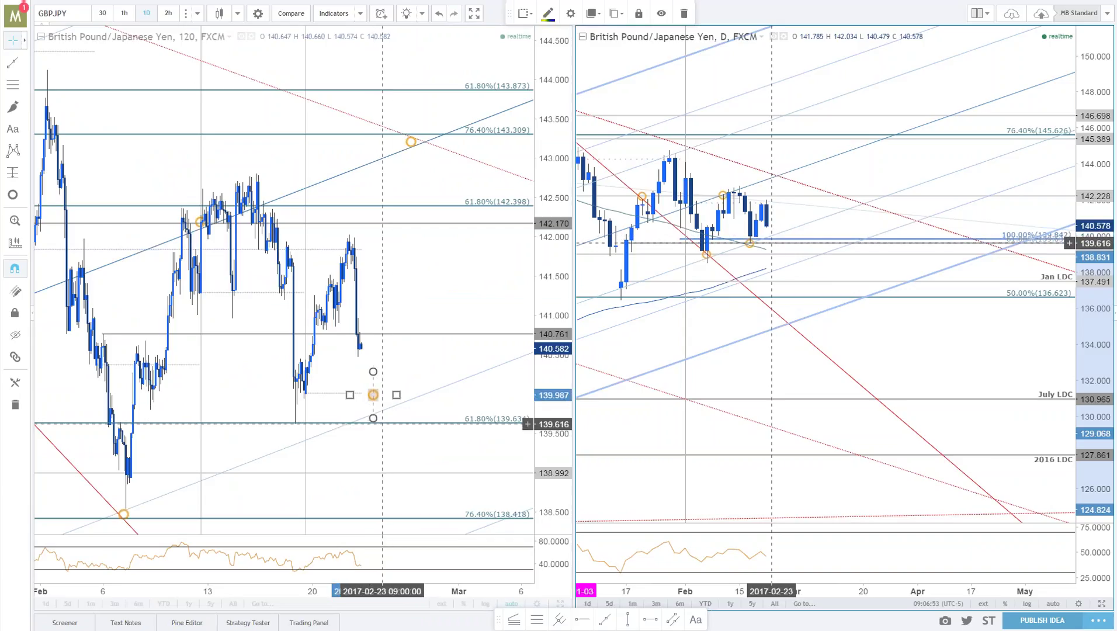
left_click_drag(440, 355, 522, 355)
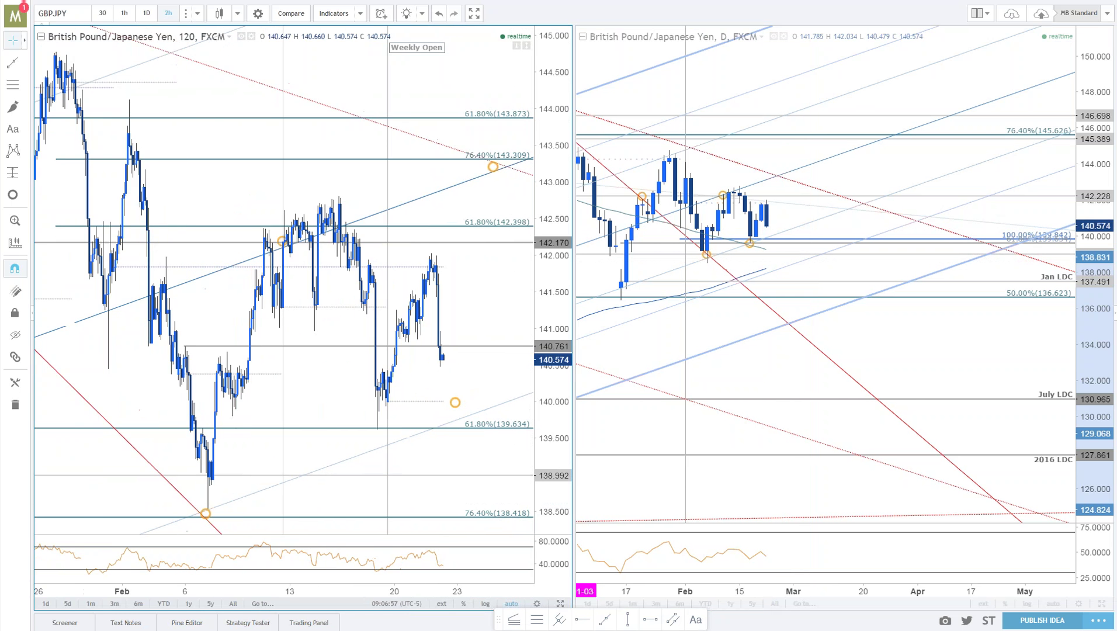
scroll(536, 501, "up", 3)
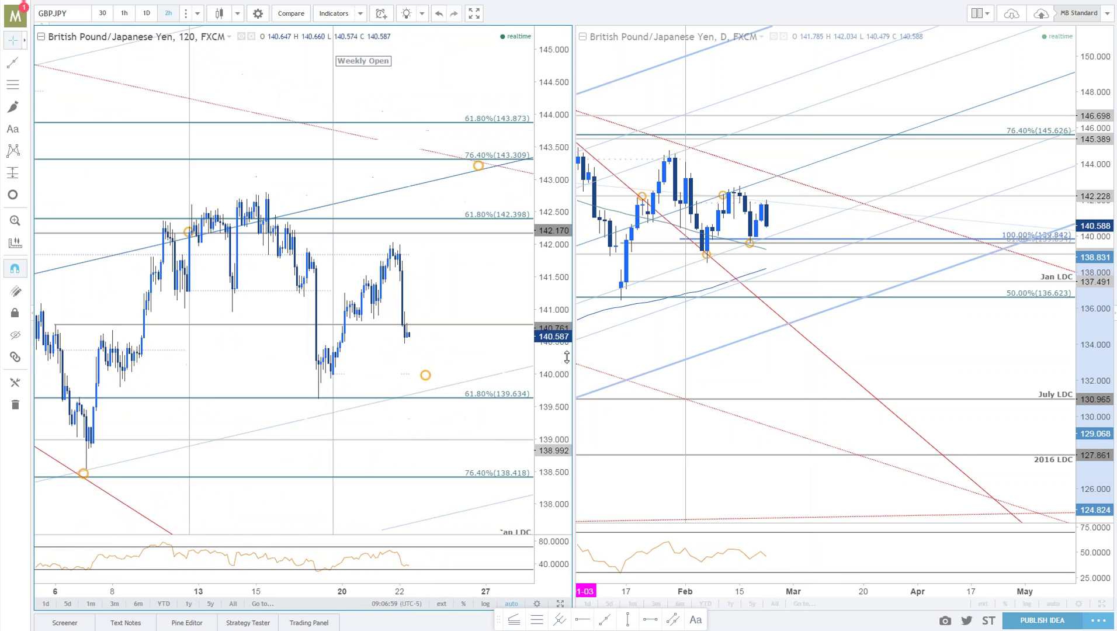
Expand the 120-minute chart to full width, then enlarge the article's GBPJPY 120min chart image.
left_click(560, 604)
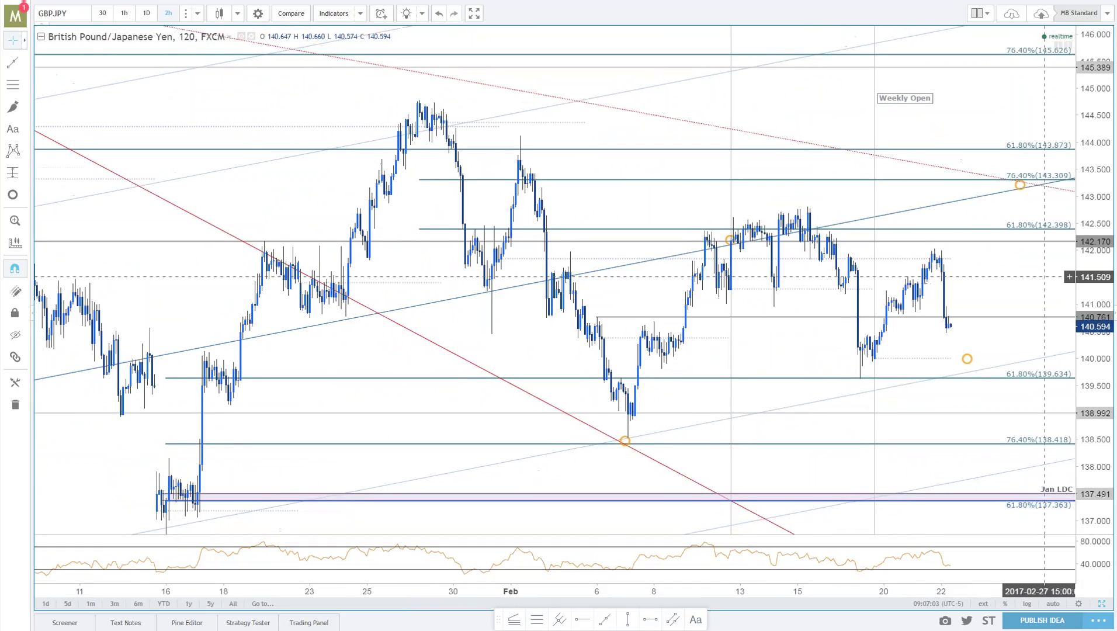
left_click_drag(1055, 307, 1026, 292)
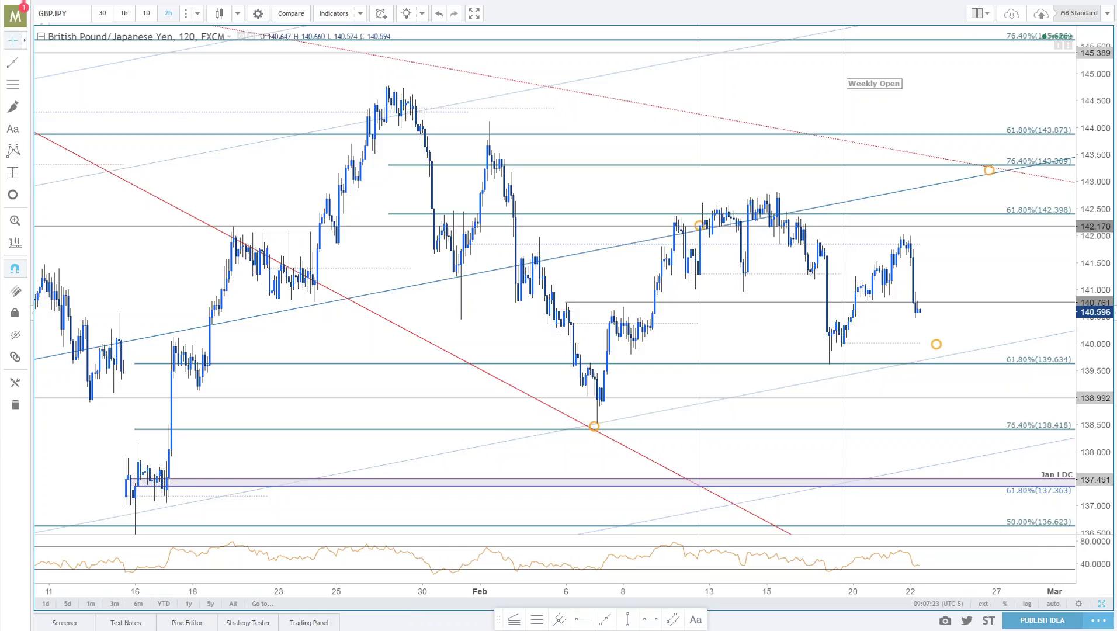
key("alt+Tab")
left_click(253, 252)
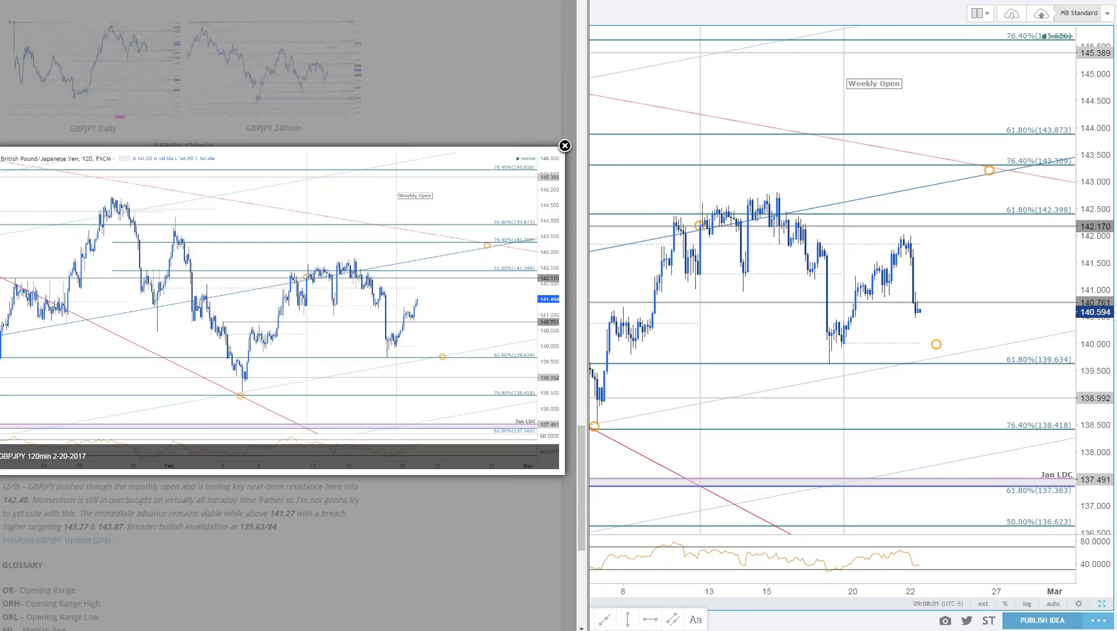
Return to TradingView and switch the chart symbol from GBPJPY to USDJPY.
key("alt+Tab")
key("Down")
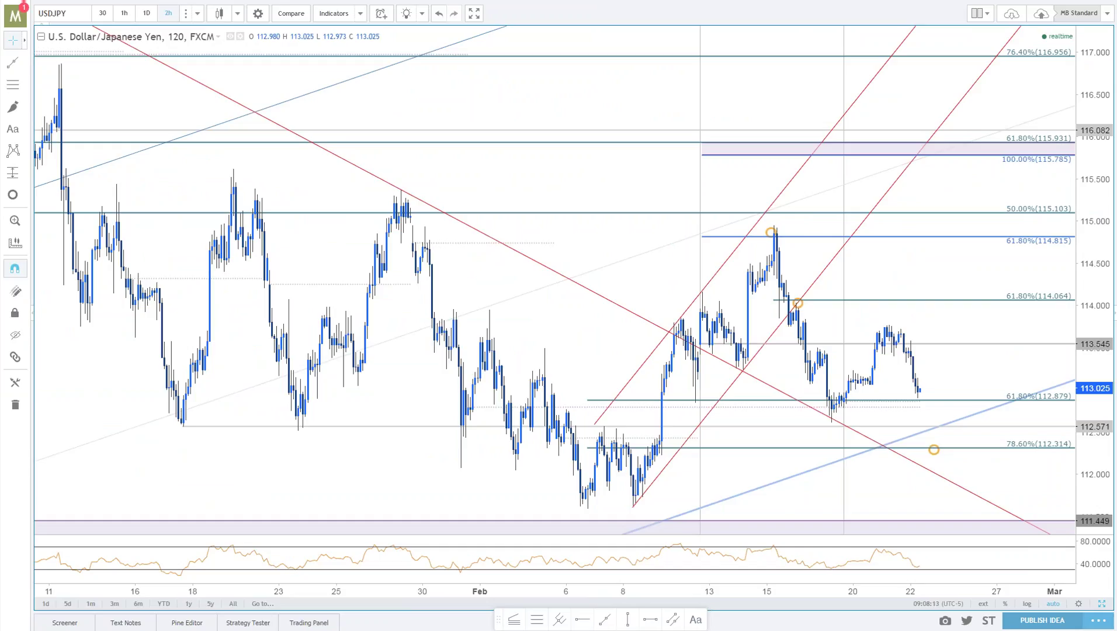
left_click_drag(1059, 450, 960, 455)
scroll(960, 456, "up", 1)
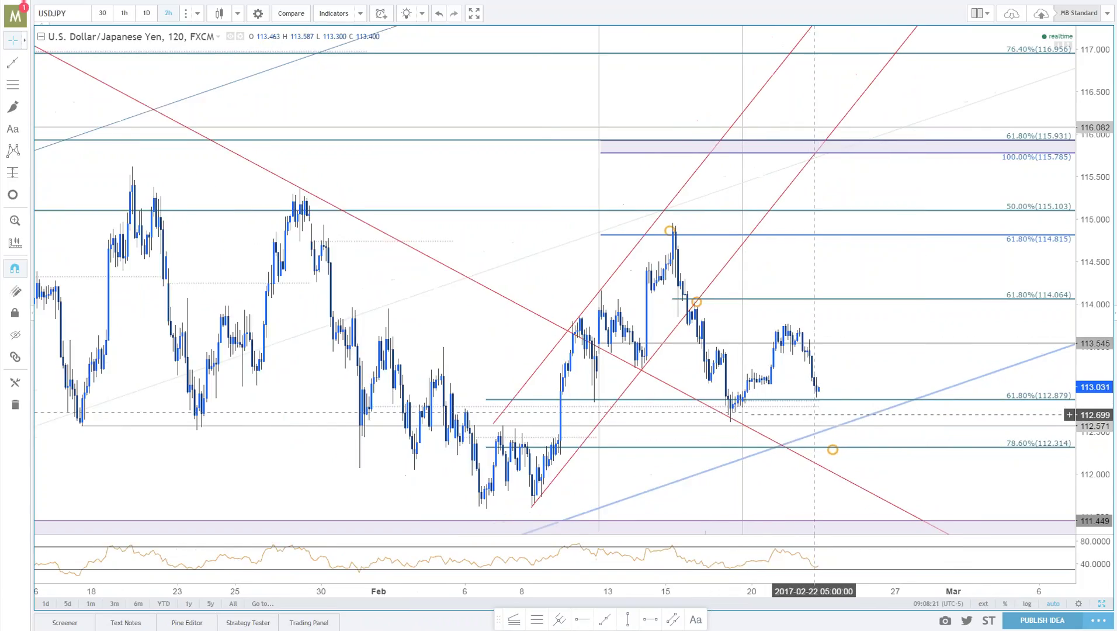
left_click(1101, 604)
left_click(1101, 604)
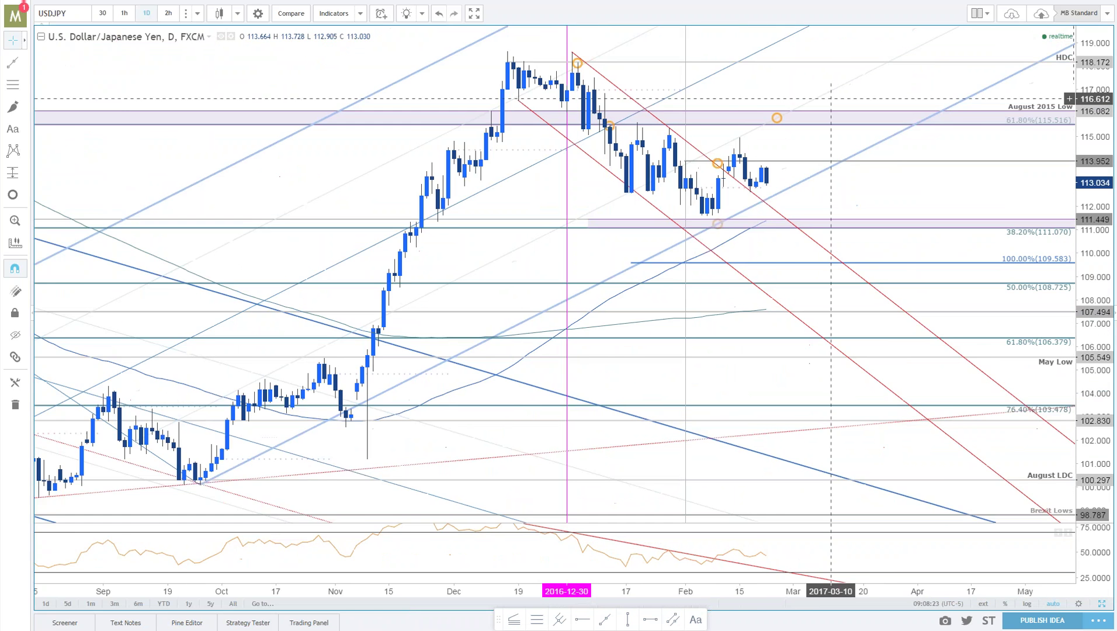
scroll(1027, 502, "down", 2)
scroll(1026, 501, "up", 2)
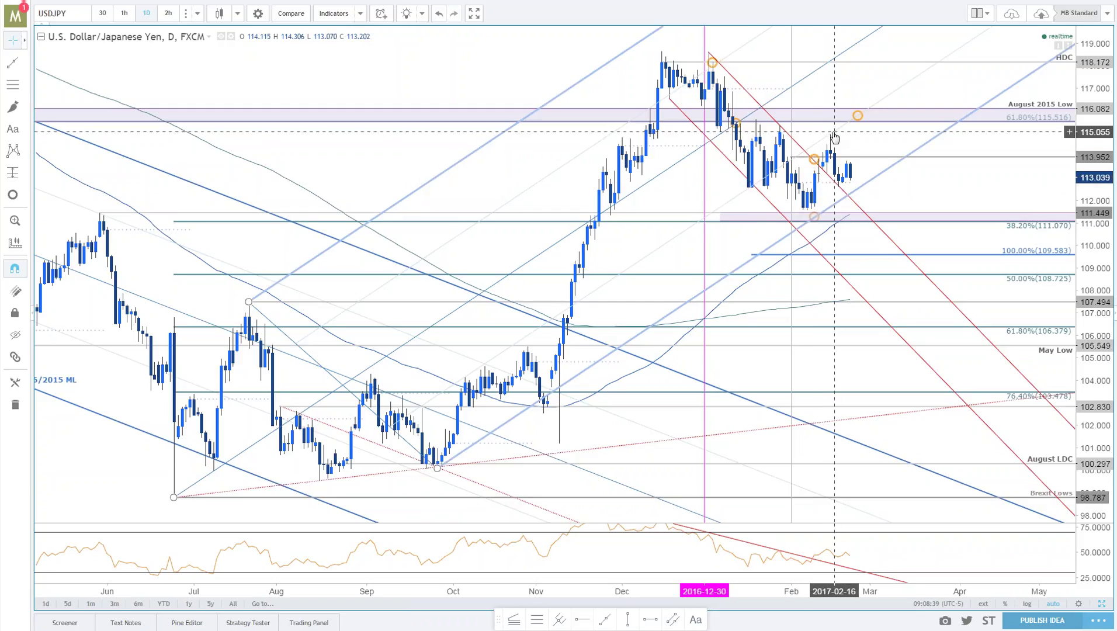
left_click(842, 188)
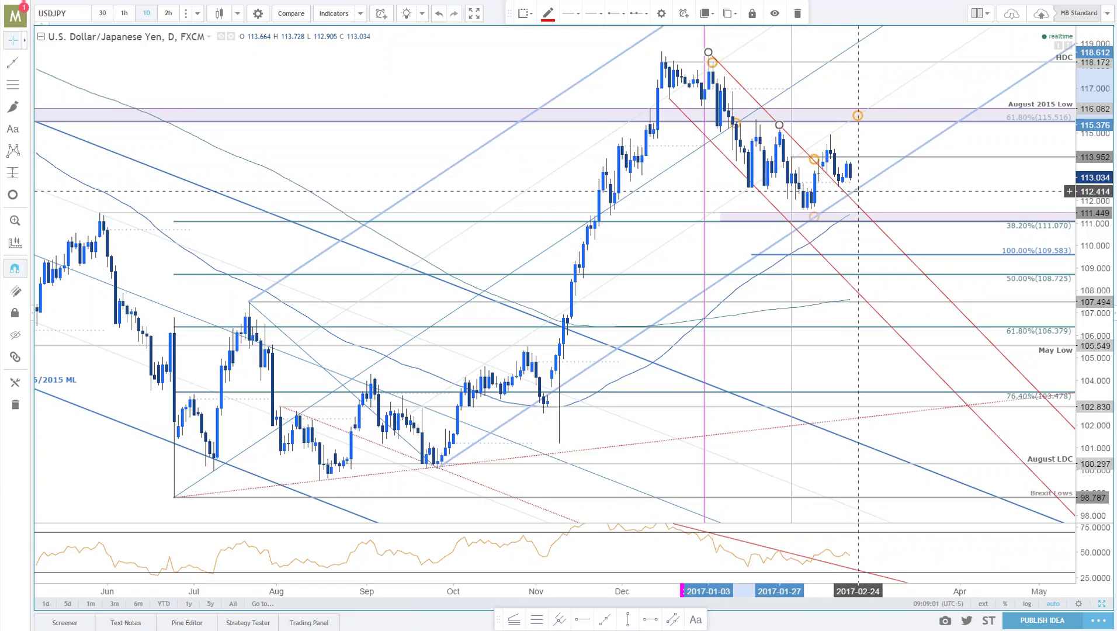
left_click(1102, 605)
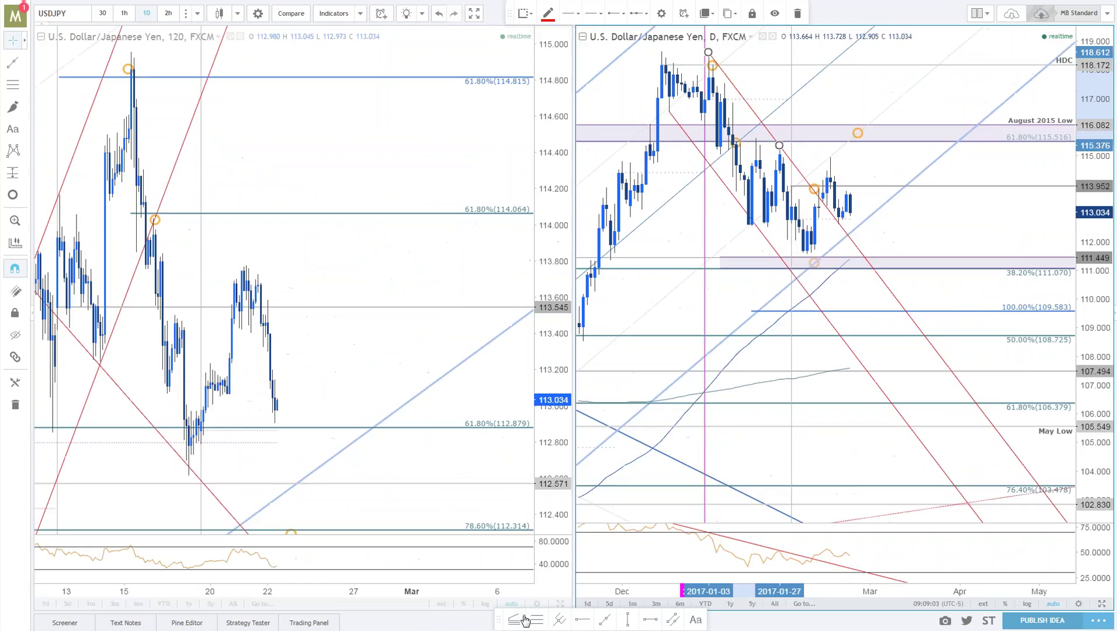
left_click(560, 604)
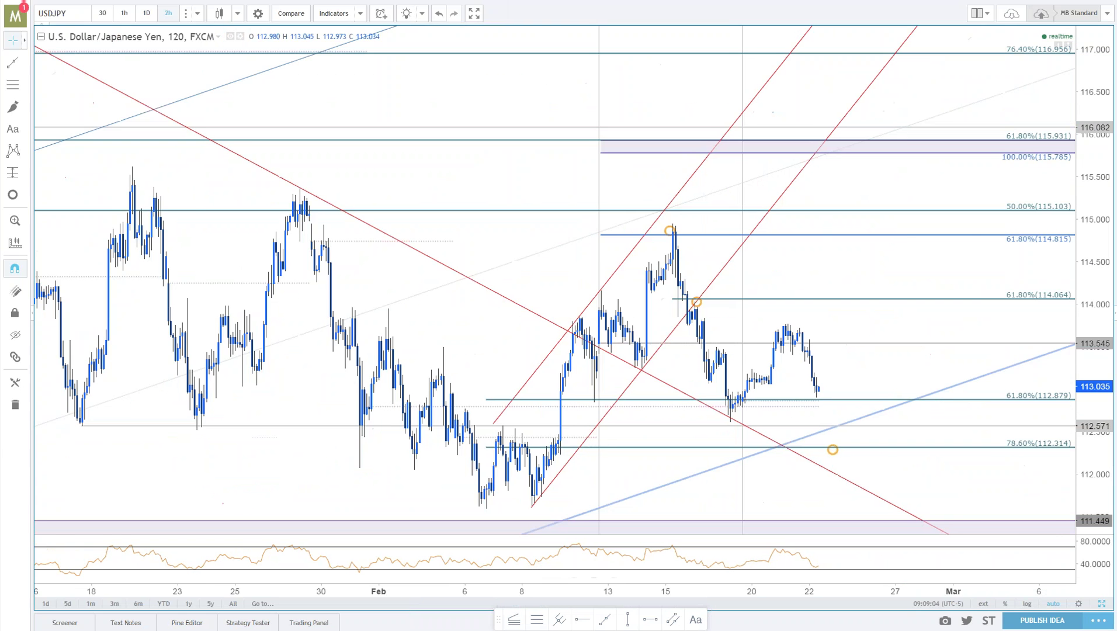
Circle the 112.57 target on the USDJPY 120-minute chart.
left_click_drag(865, 349, 870, 304)
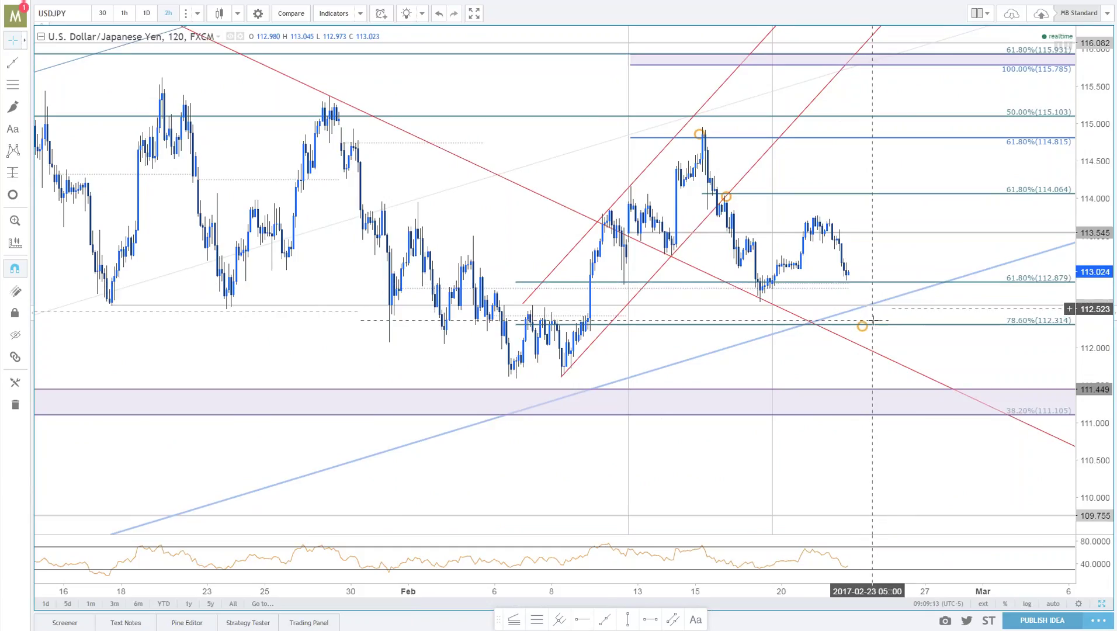
left_click_drag(867, 321, 867, 305)
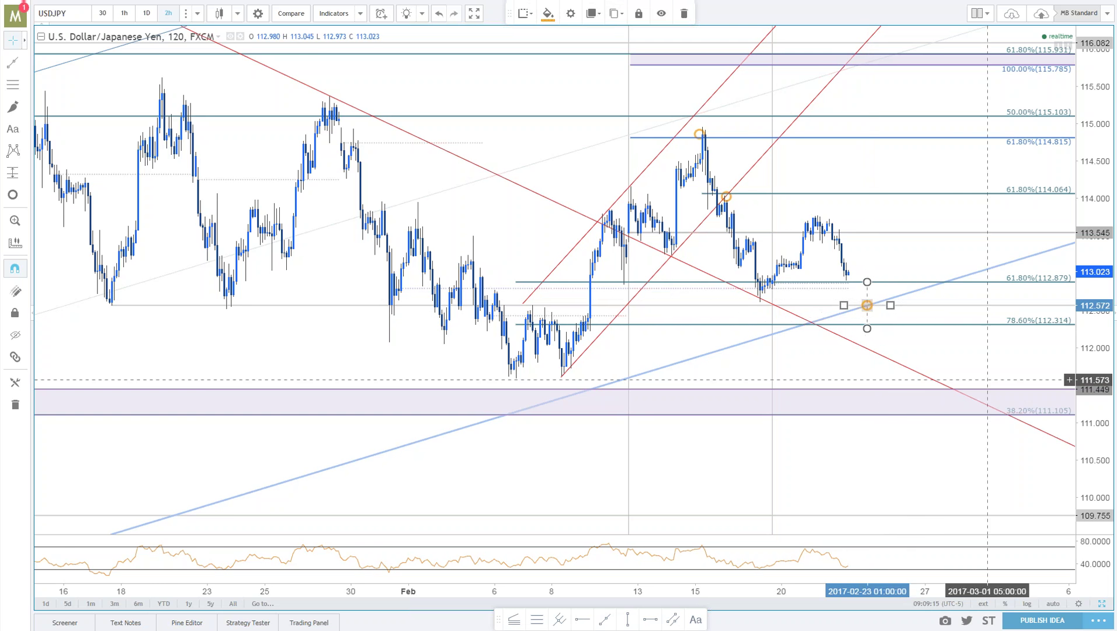
left_click(935, 351)
Reset the chart's price range and change the interval to 4h.
scroll(935, 351, "down", 4)
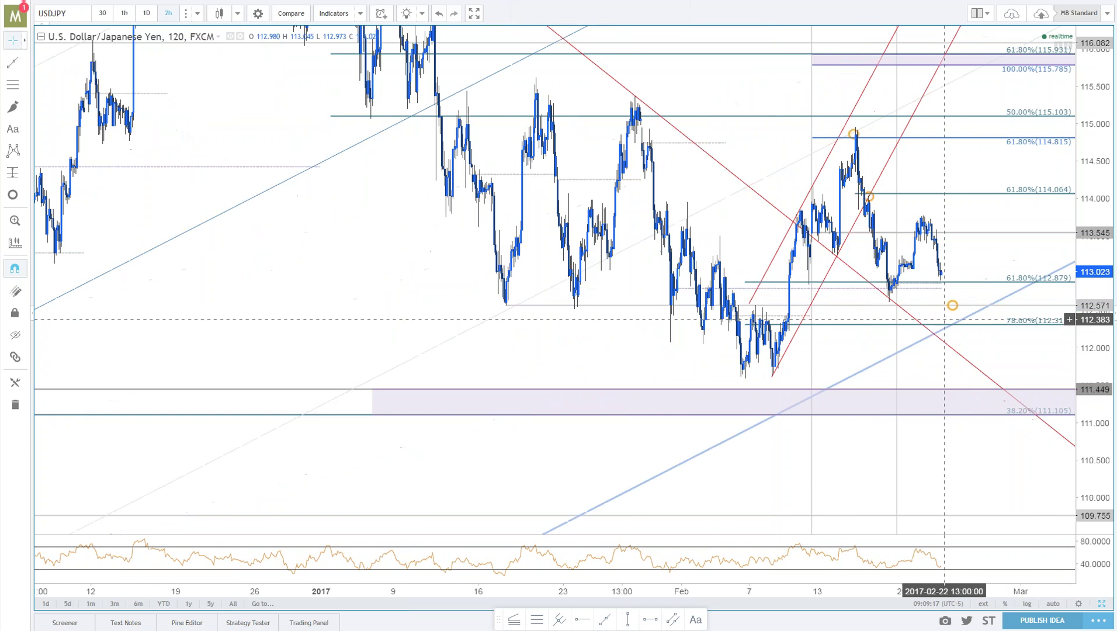
scroll(953, 310, "down", 5)
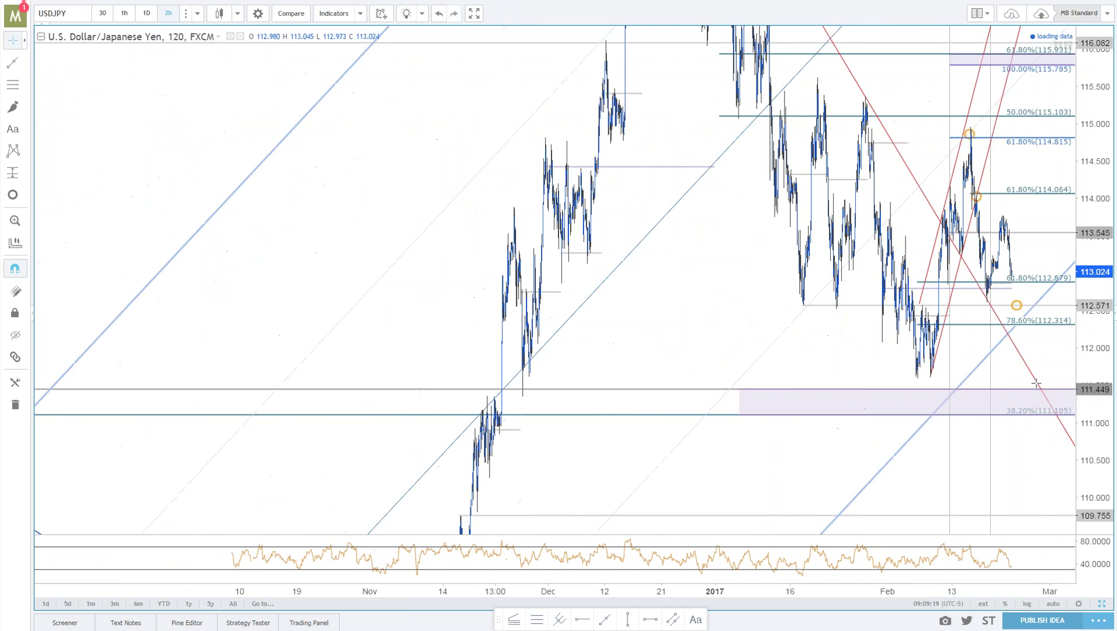
scroll(1038, 380, "down", 2)
key("alt+r")
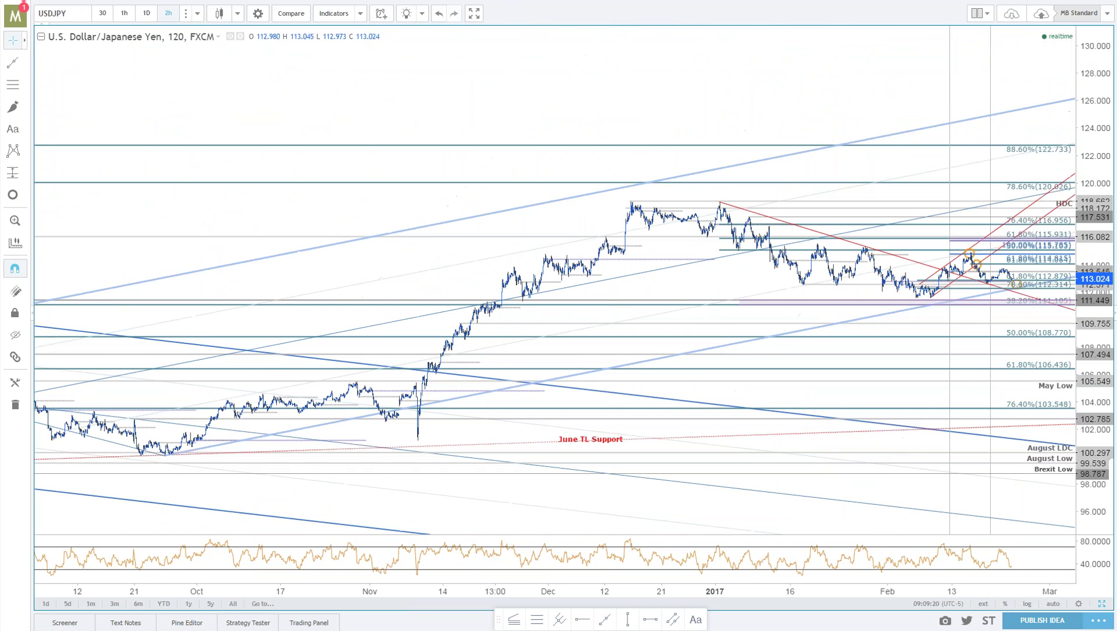
scroll(723, 408, "down", 6)
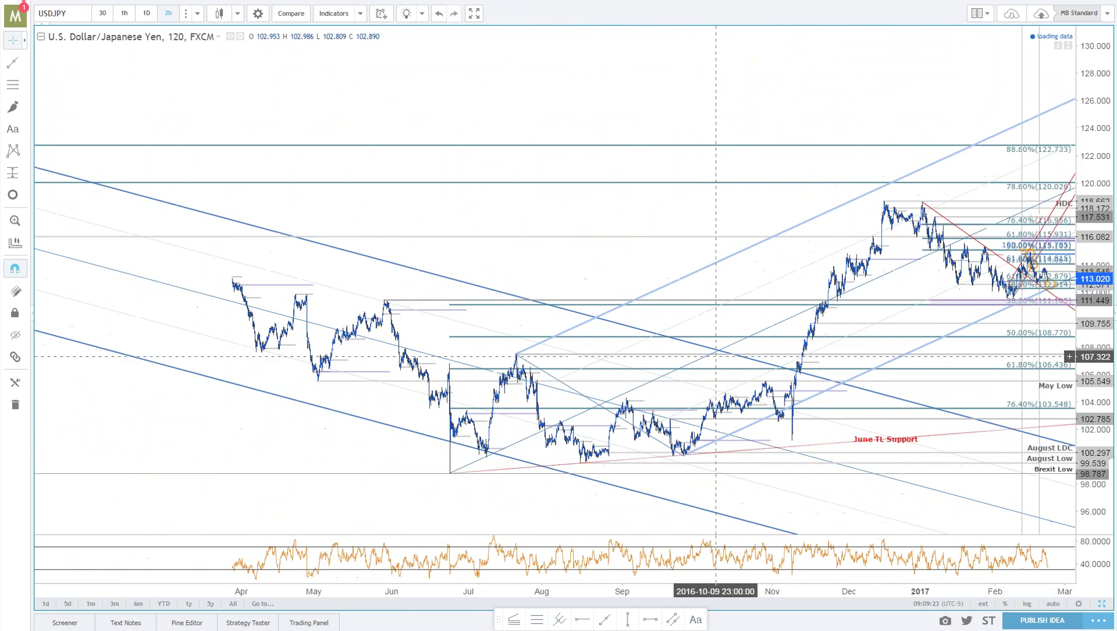
type("4h")
key("Return")
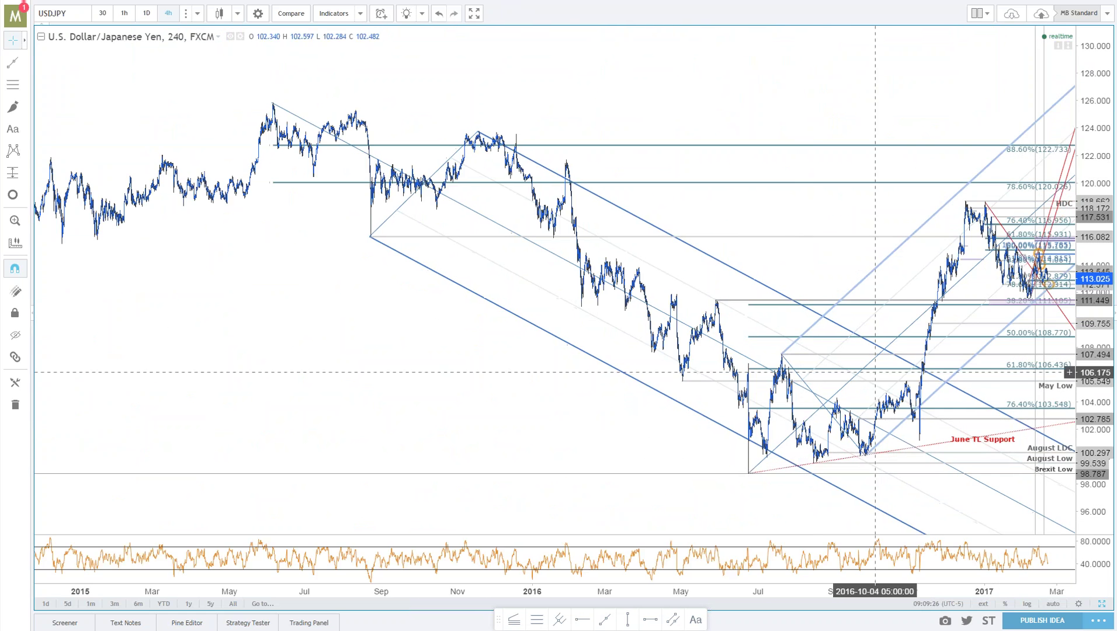
Rescale the 4-hour view around recent prices and restore the side-by-side 4-hour and daily charts.
scroll(1043, 391, "up", 8)
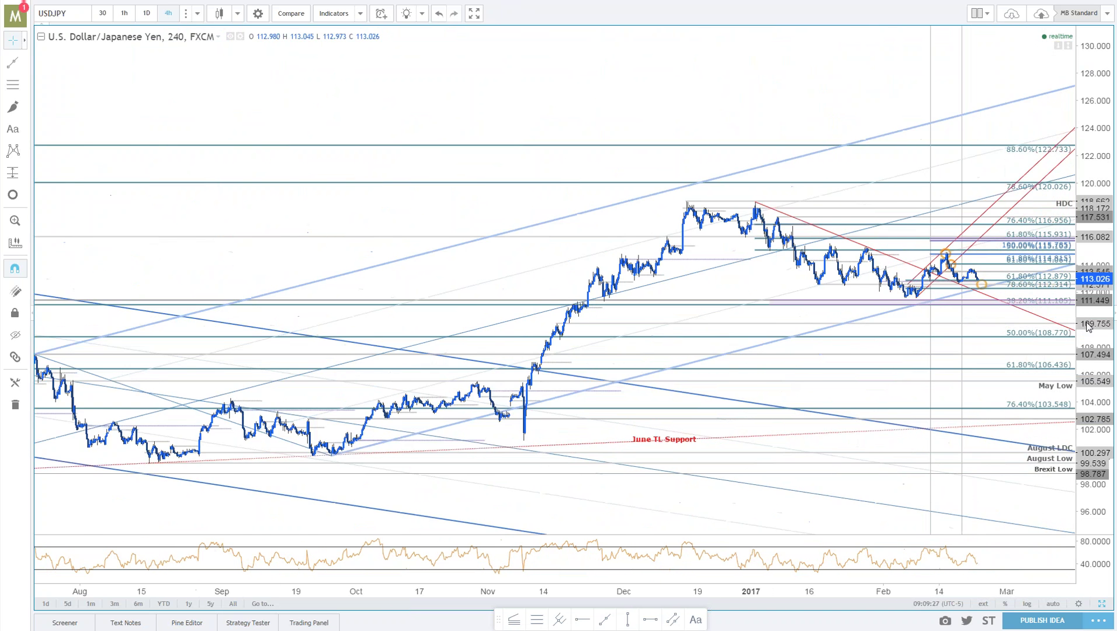
left_click_drag(1105, 82, 1105, 65)
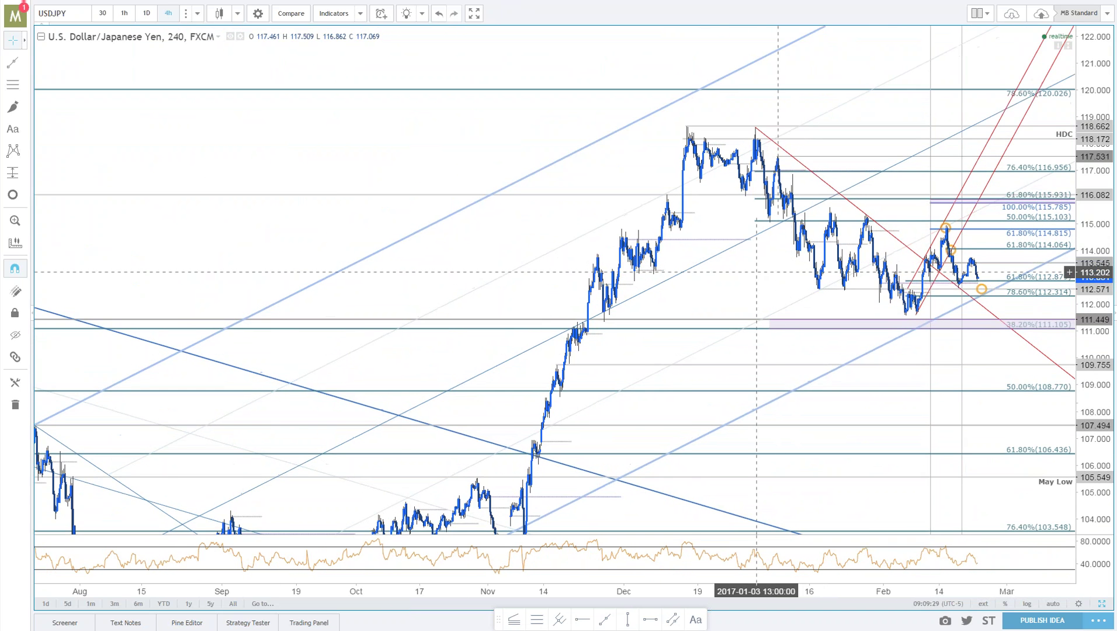
left_click_drag(754, 269, 713, 225)
scroll(875, 402, "up", 5)
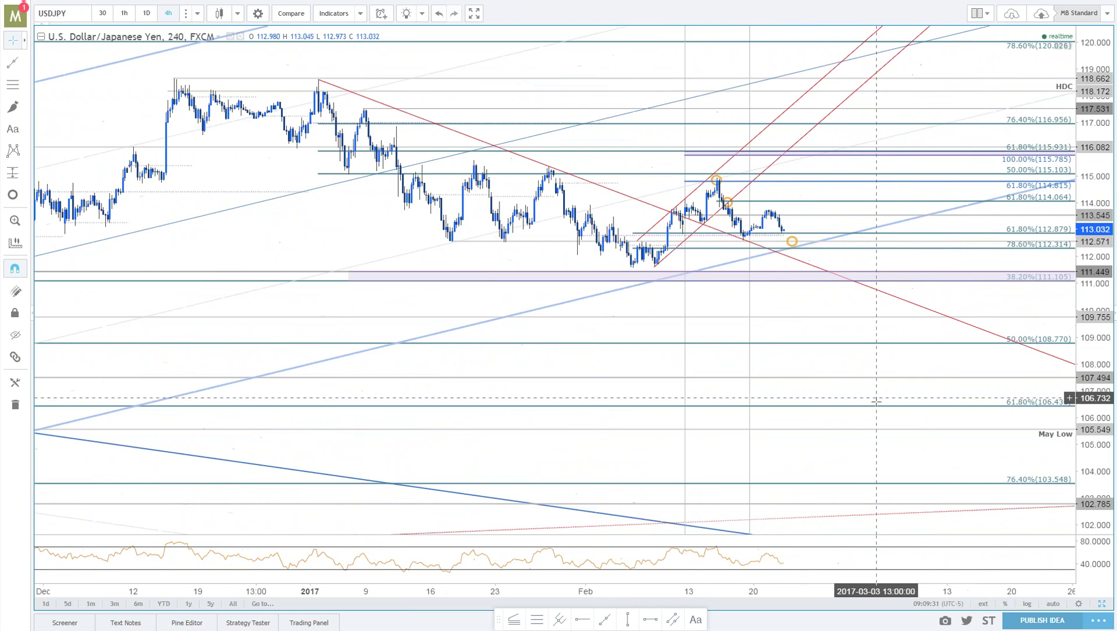
scroll(876, 401, "down", 3)
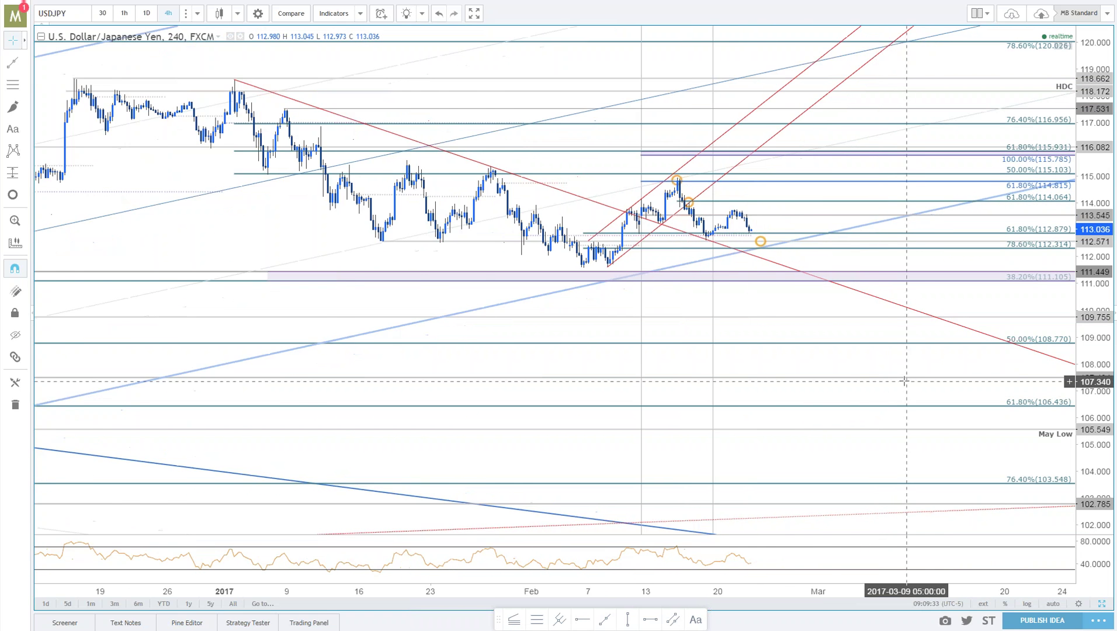
scroll(902, 383, "down", 4)
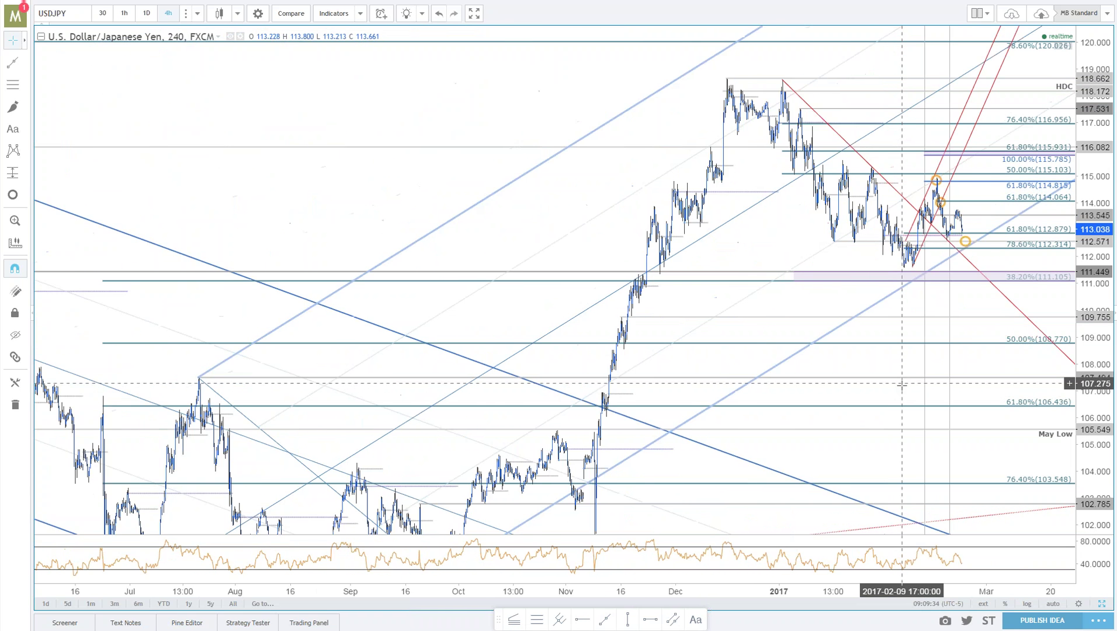
scroll(902, 383, "up", 3)
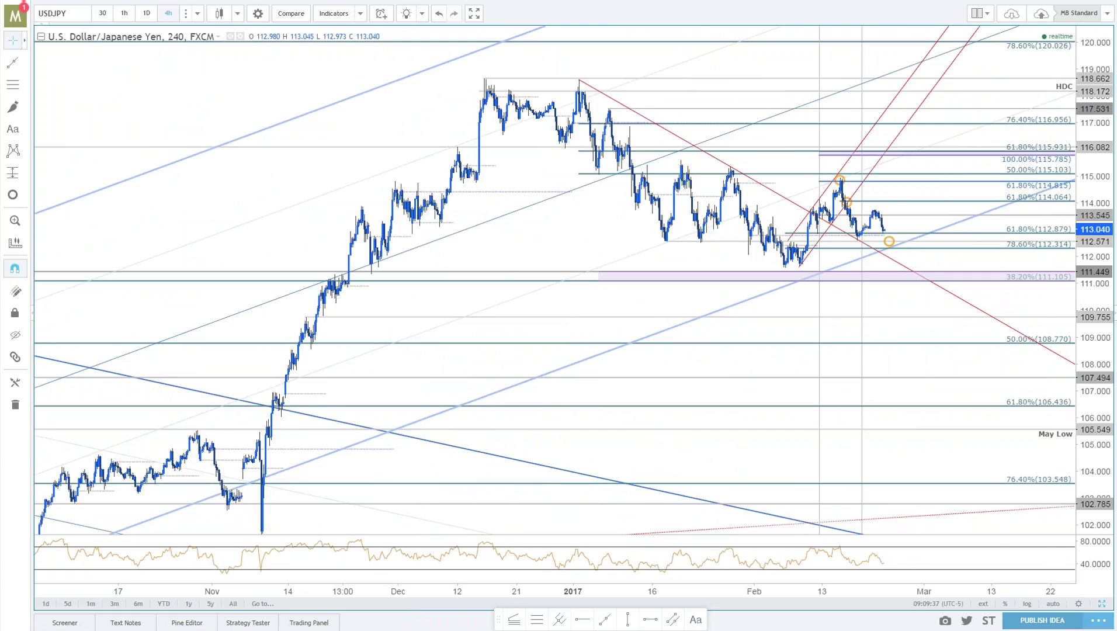
left_click(1101, 606)
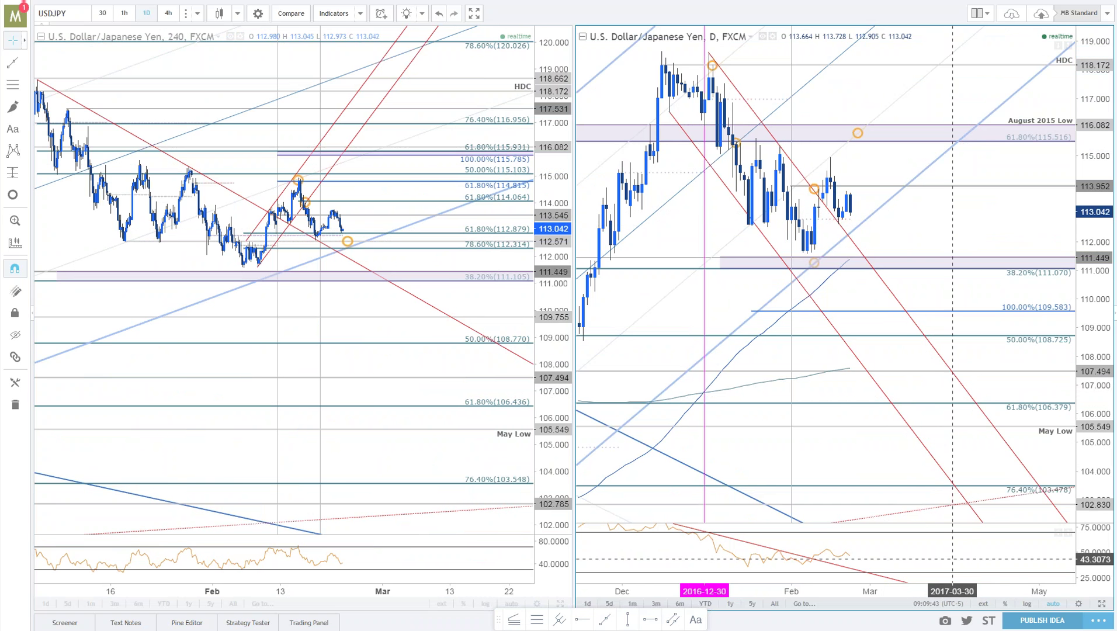
Enlarge the USDJPY daily chart to full width.
scroll(1016, 226, "down", 5)
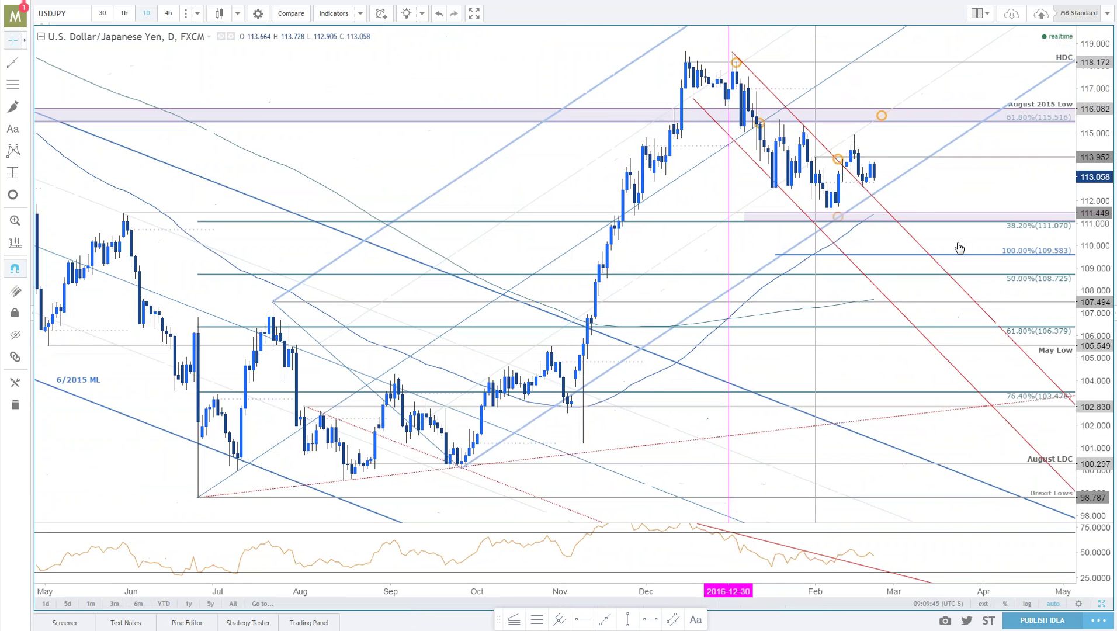
left_click(1101, 603)
scroll(945, 175, "up", 2)
scroll(718, 198, "down", 1)
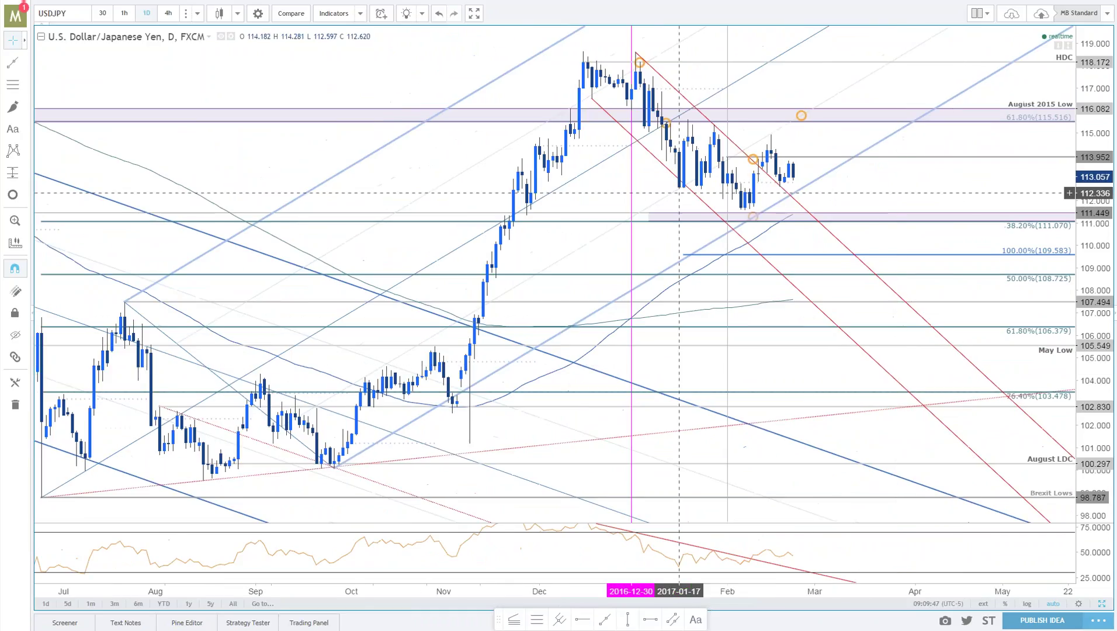
scroll(935, 322, "down", 1)
scroll(911, 409, "up", 1)
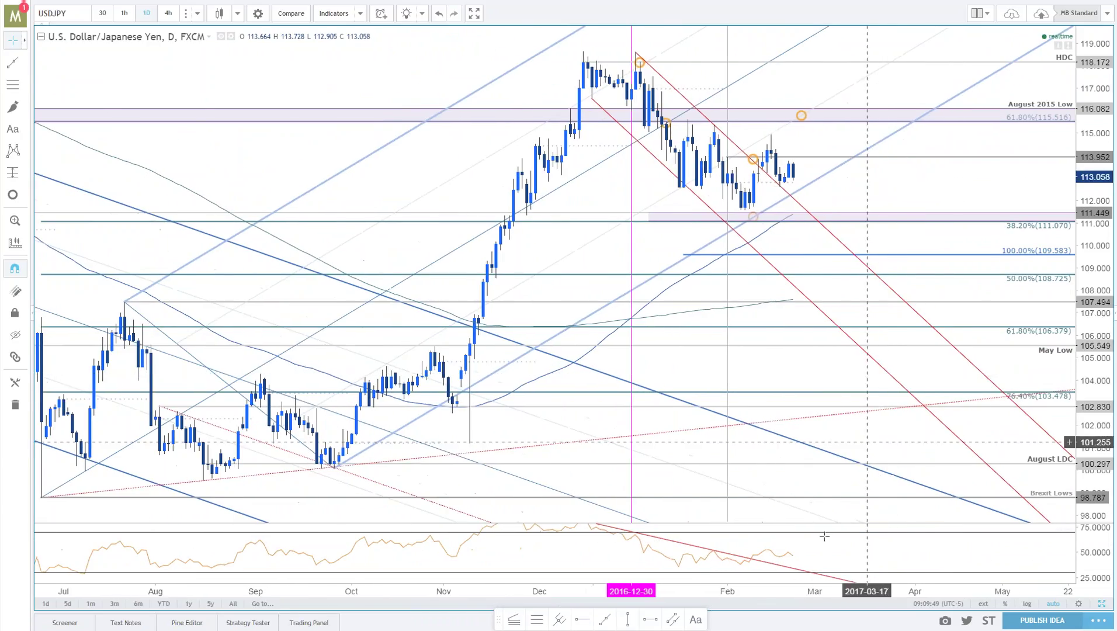
Draw a trend line from the January high to the February high.
key("alt+t")
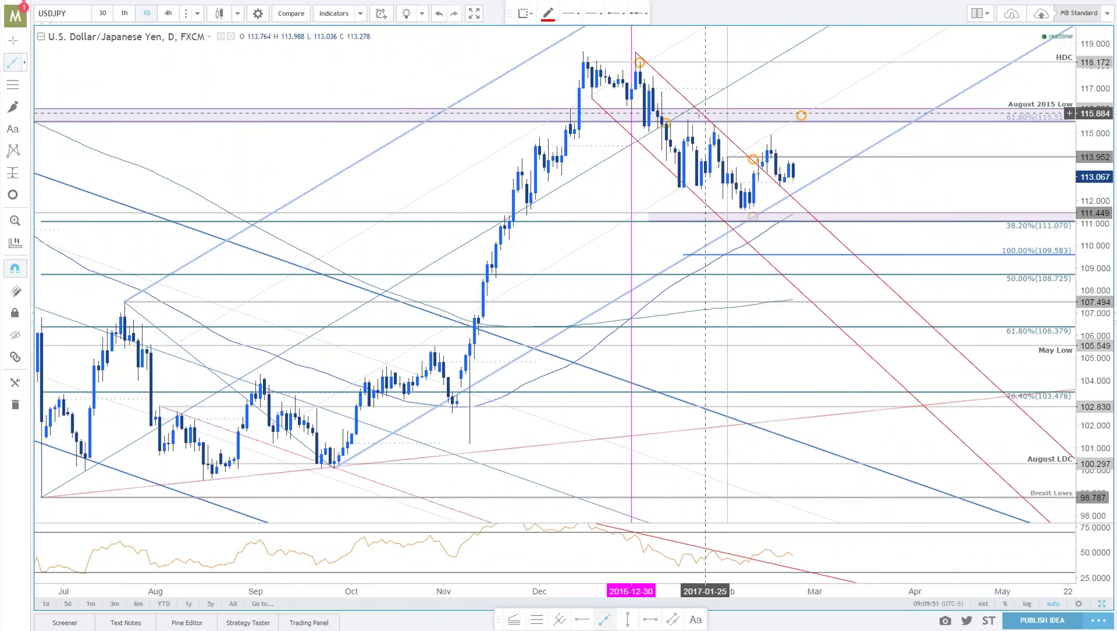
left_click(688, 120)
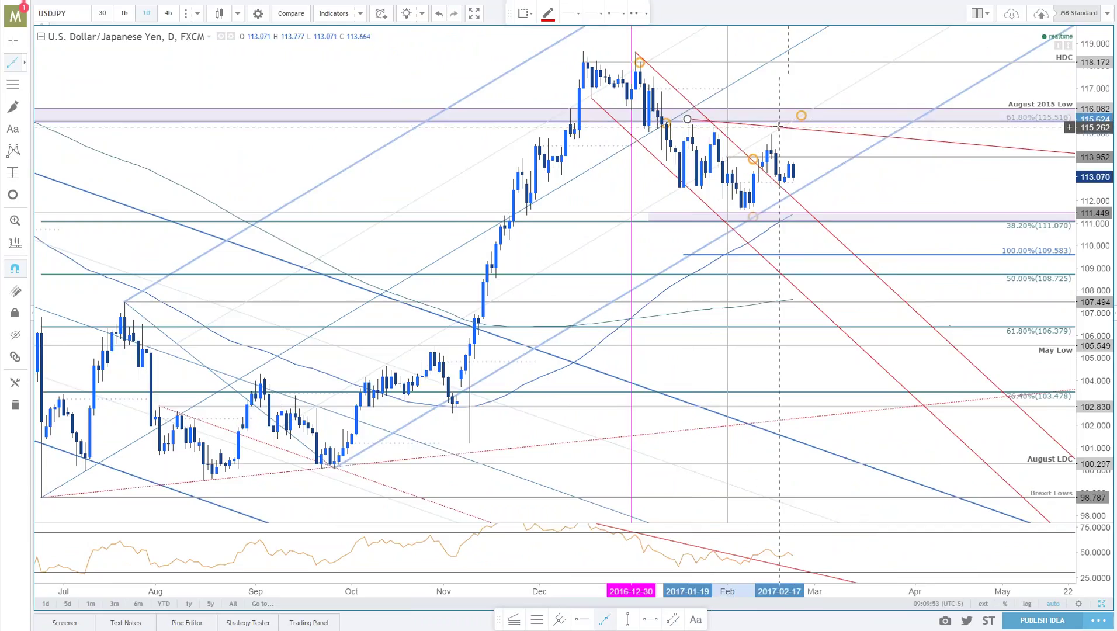
left_click(771, 134)
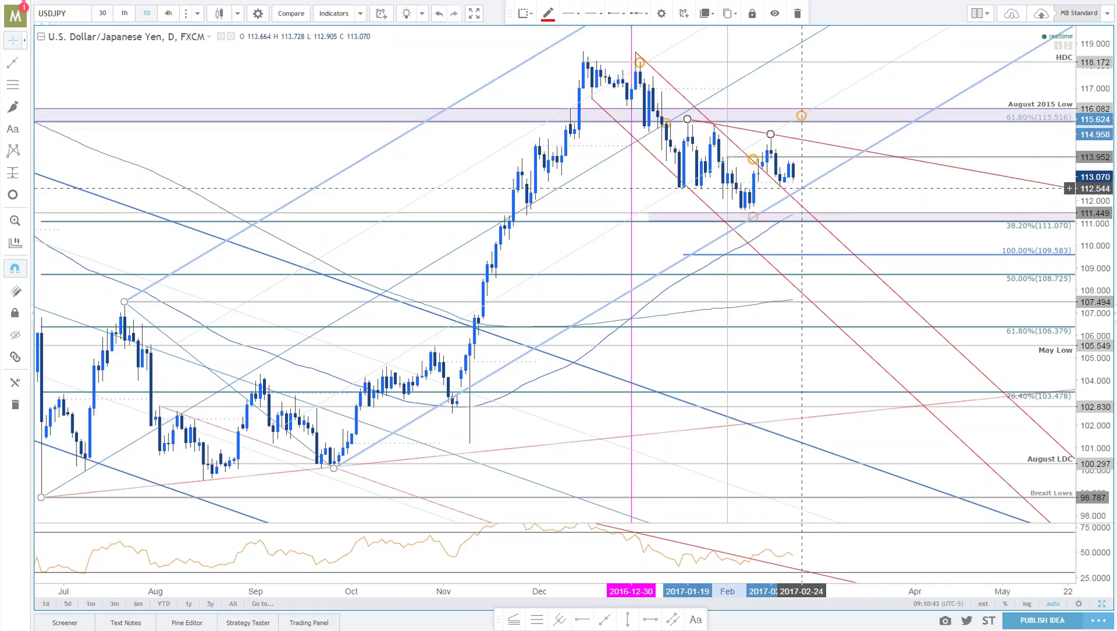
Select the orange target circle on the daily chart and nudge it slightly left.
left_click(801, 187)
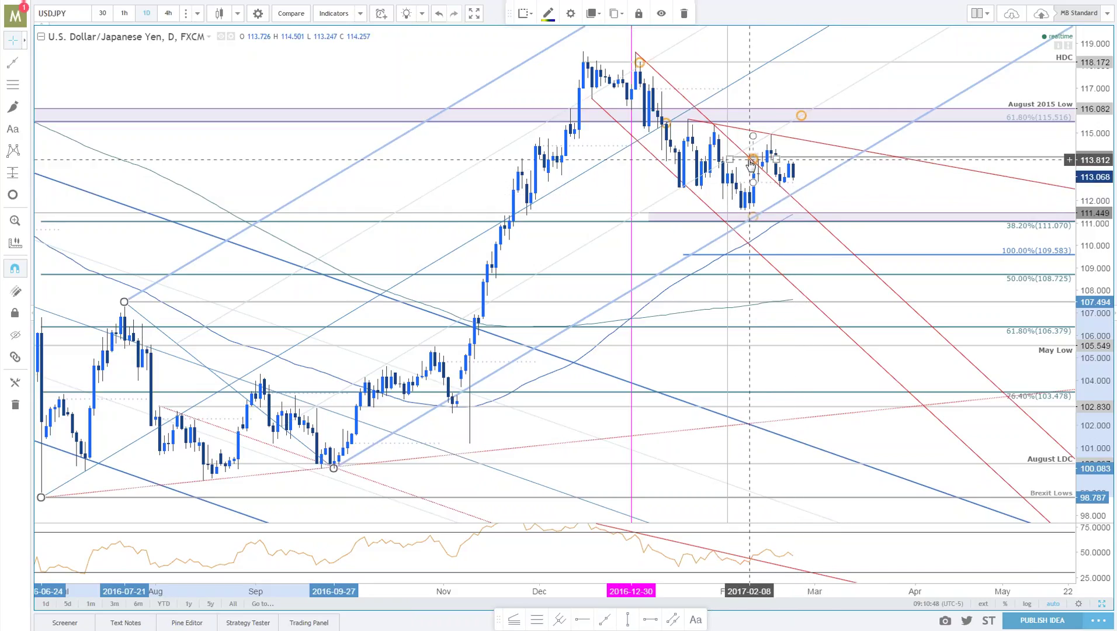
left_click(795, 195)
left_click_drag(795, 195, 790, 198)
left_click(879, 194)
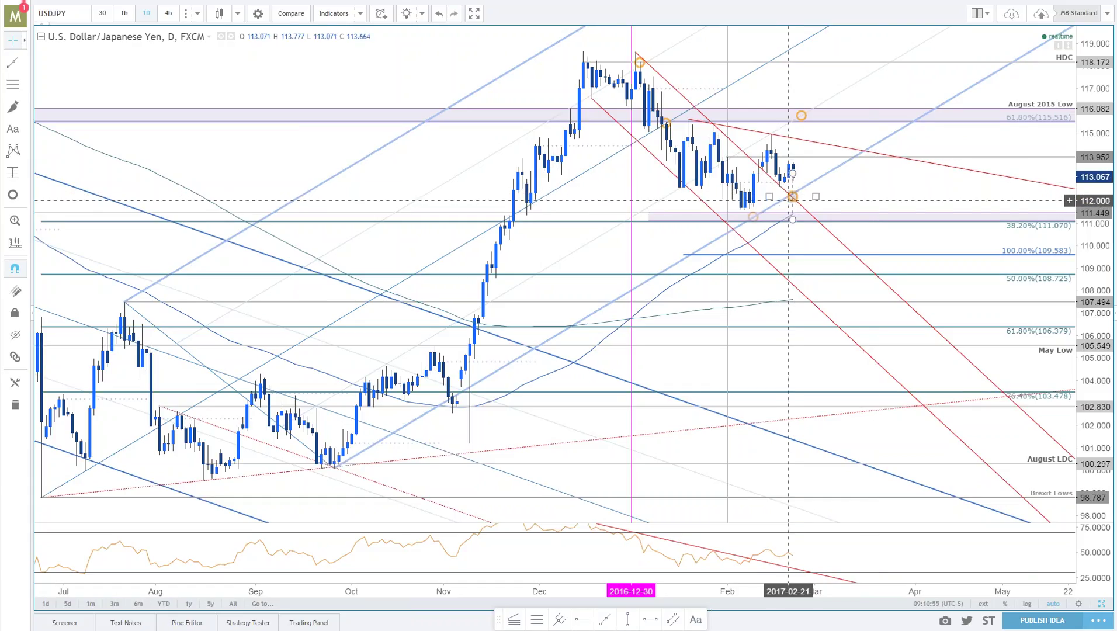
Move the orange circle up onto the blue line and restore the two-chart layout.
left_click(793, 198)
left_click_drag(798, 201, 796, 197)
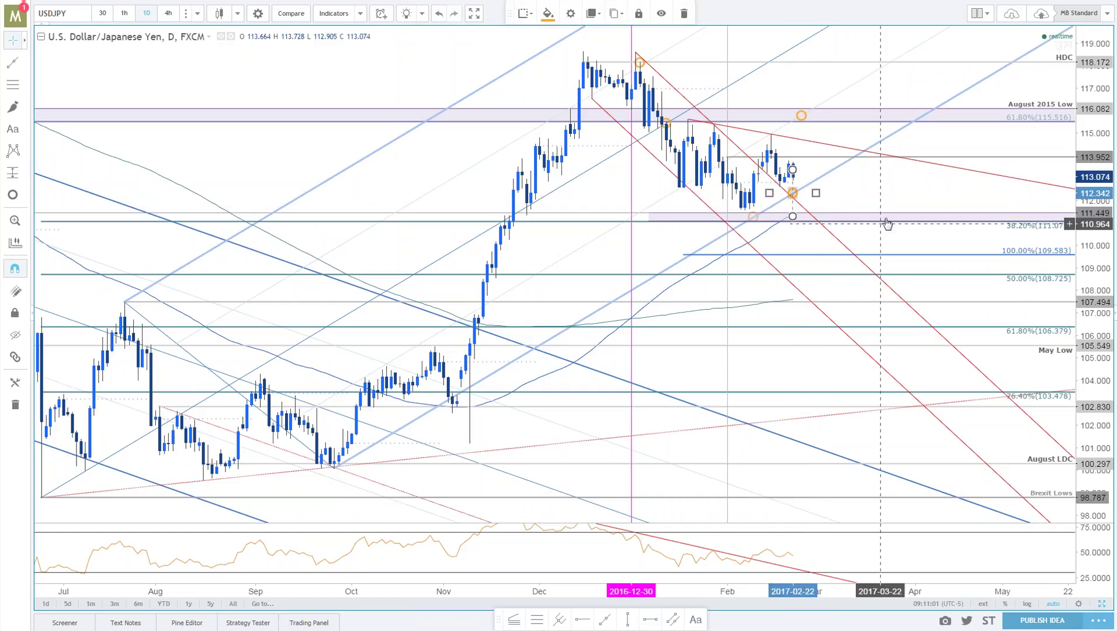
left_click(882, 153)
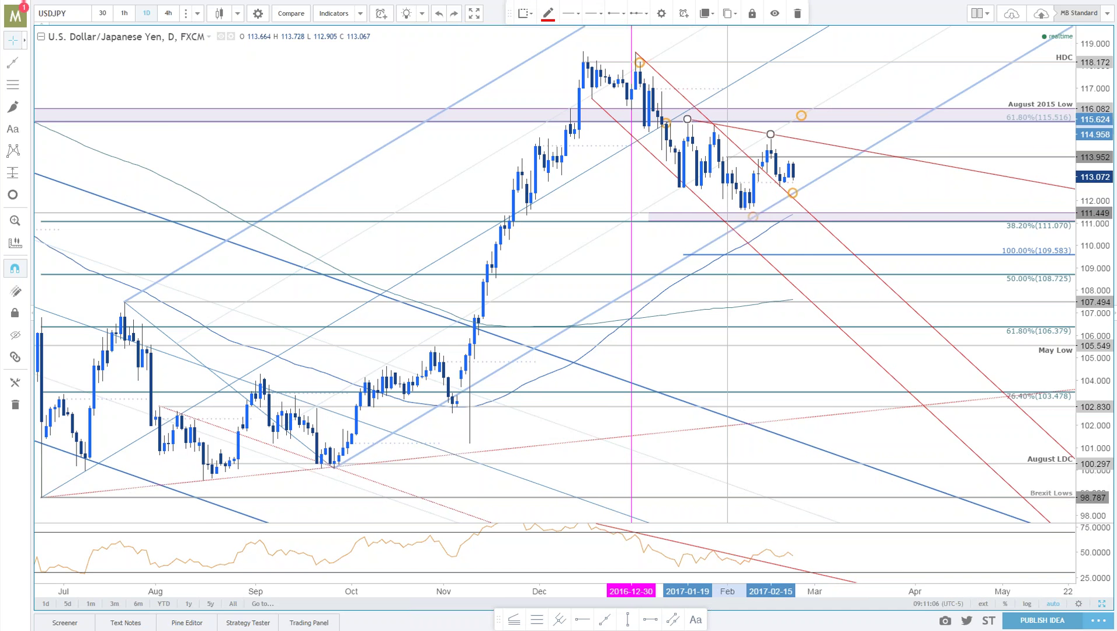
key("alt+Return")
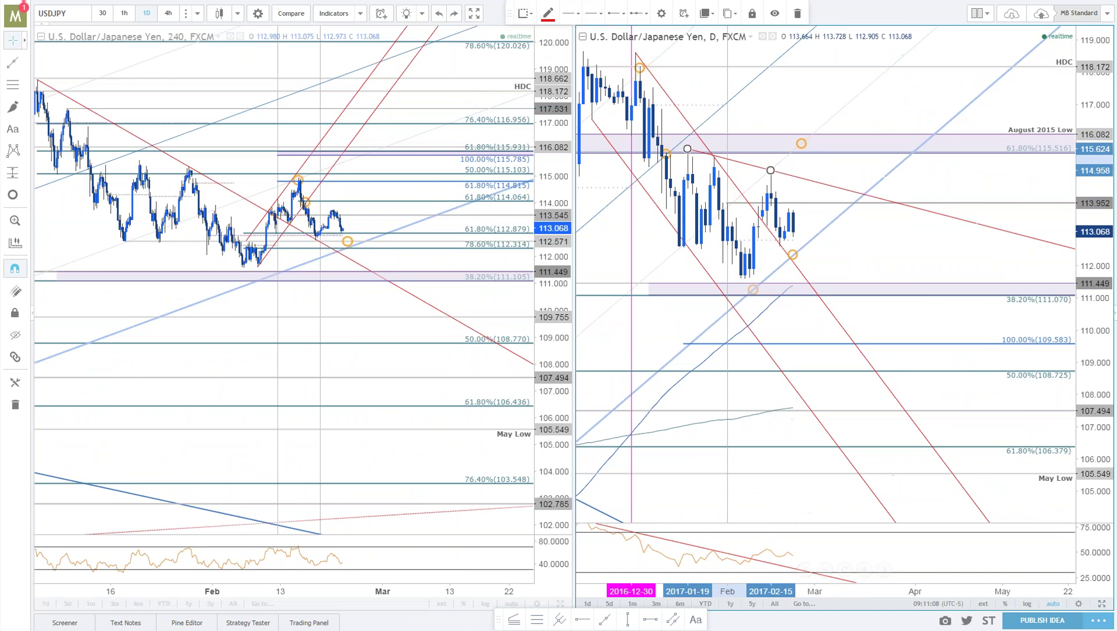
Enlarge the 4-hour chart and move the orange circle down onto the blue trend line.
left_click(559, 606)
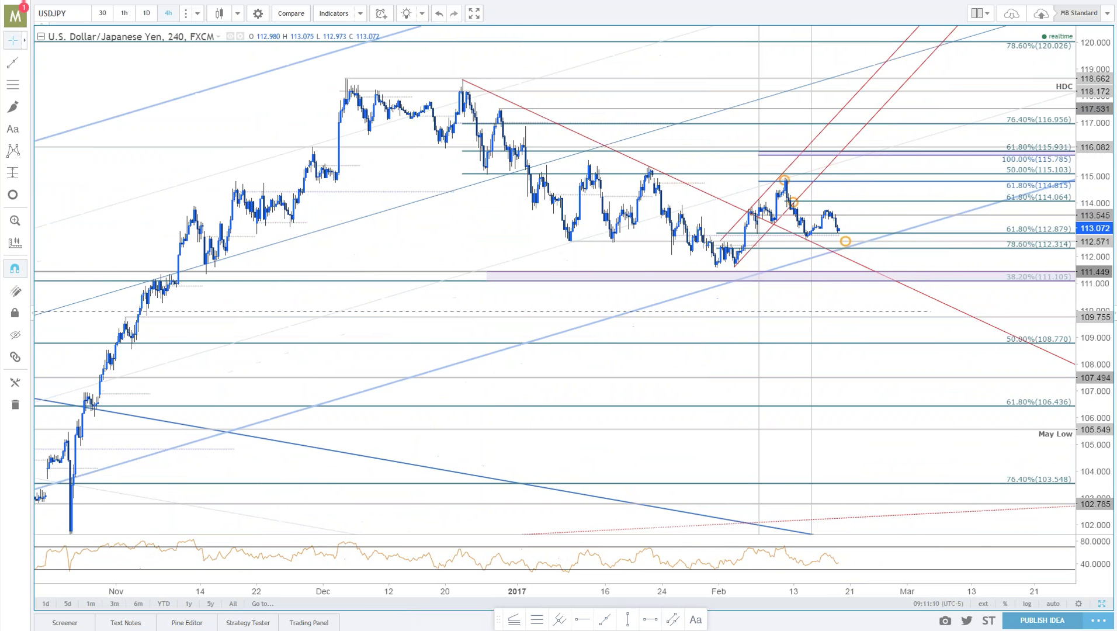
scroll(1030, 372, "up", 2)
scroll(1030, 372, "up", 3)
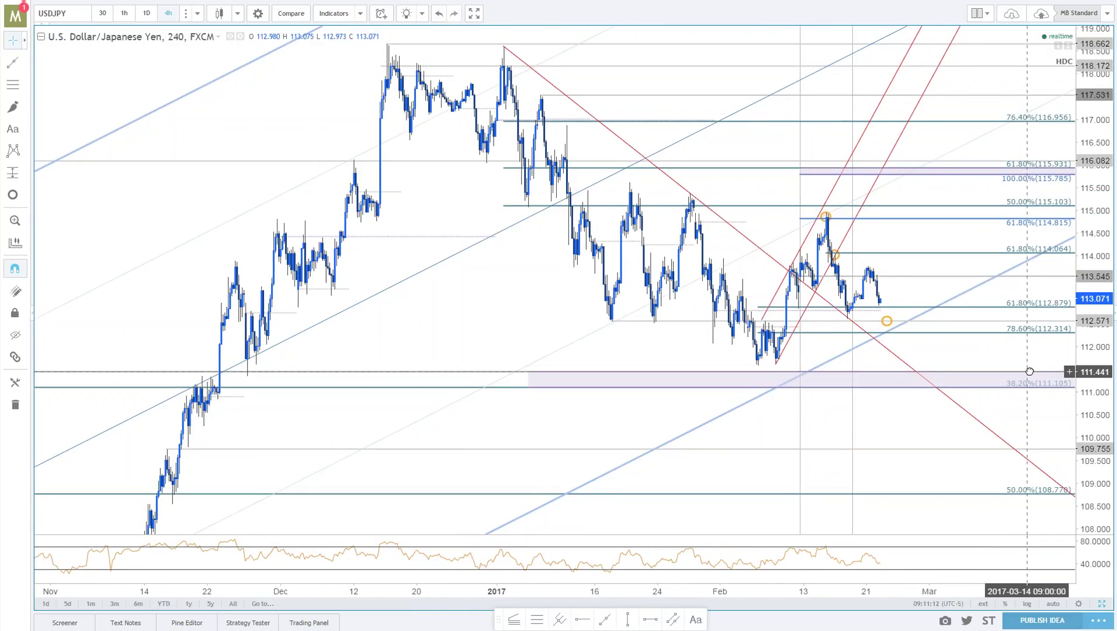
scroll(1030, 371, "up", 3)
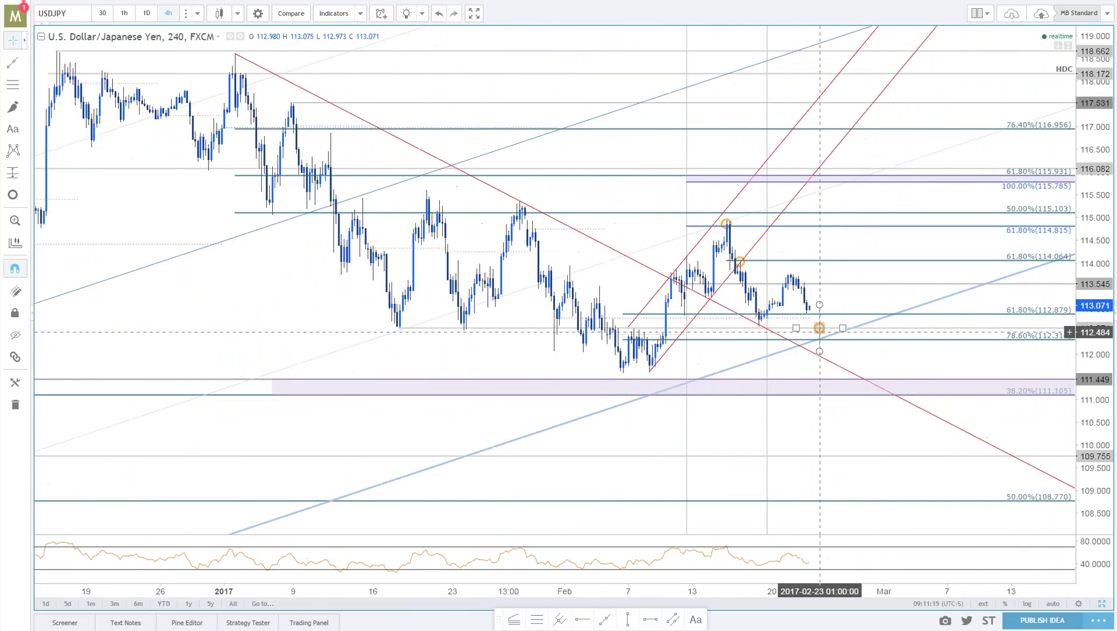
left_click_drag(822, 338, 822, 350)
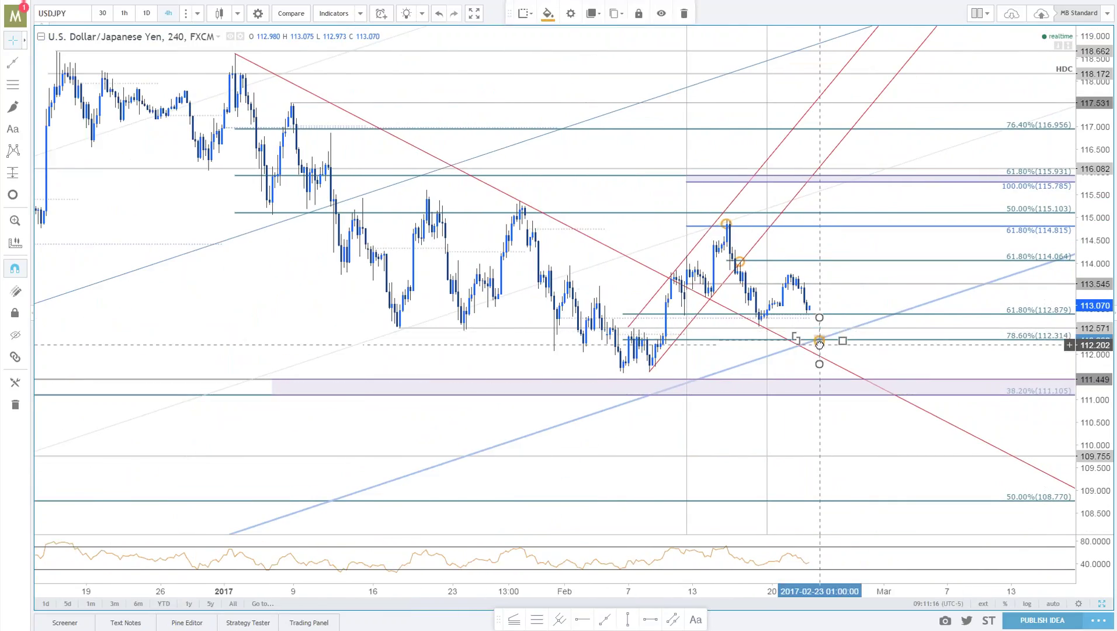
left_click(963, 369)
scroll(963, 370, "down", 2)
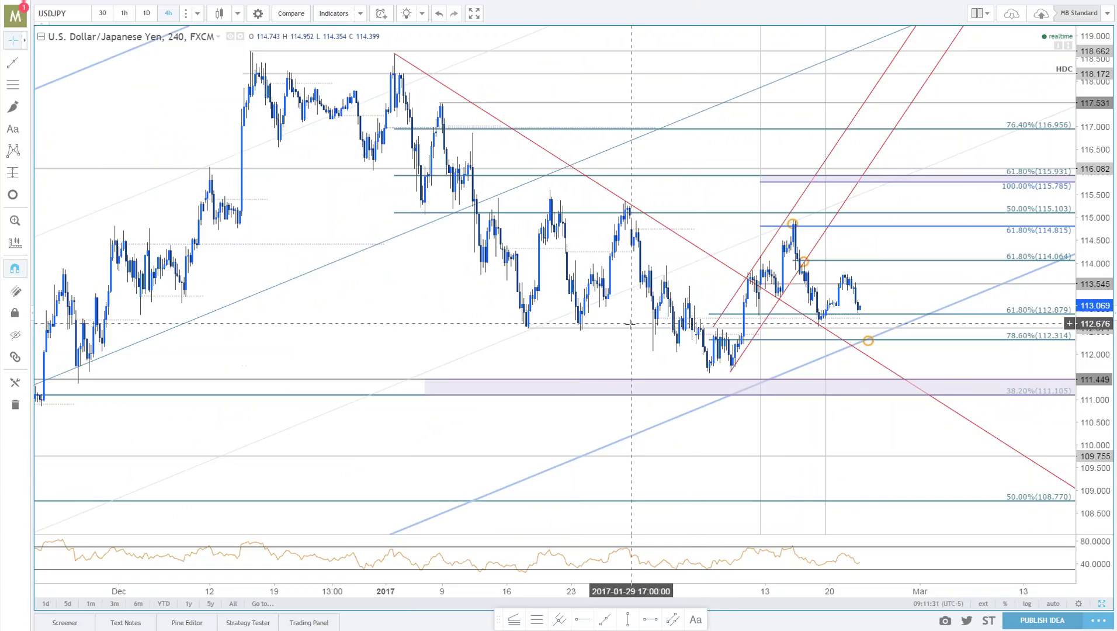
Change the Fibonacci retracement's 0.786 level to 0.764.
double_click(858, 340)
double_click(544, 314)
type("0.764")
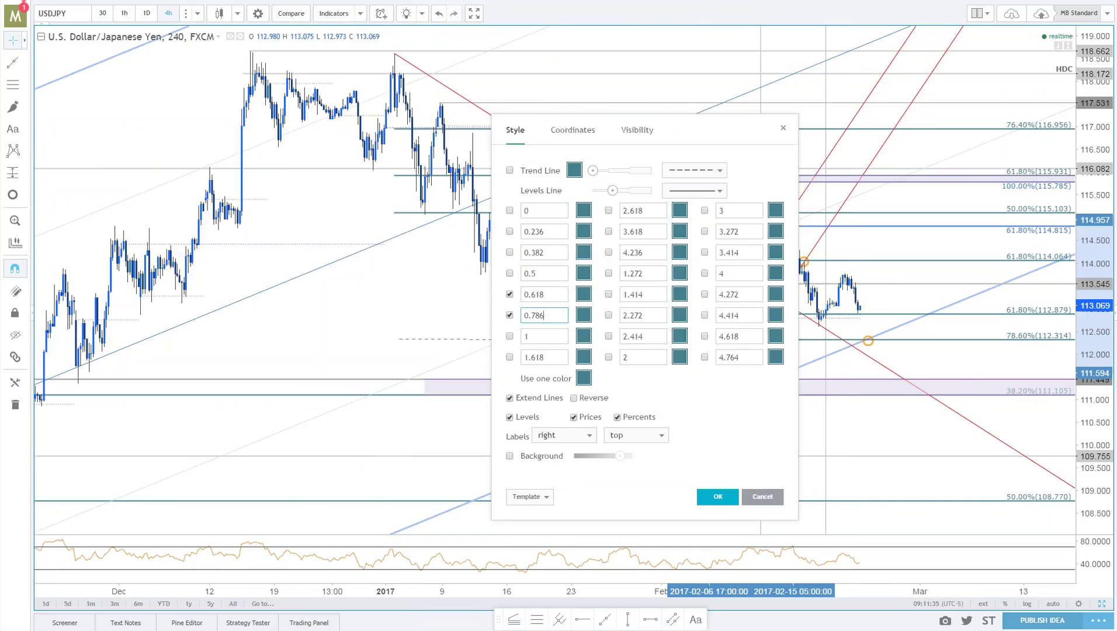
key("Return")
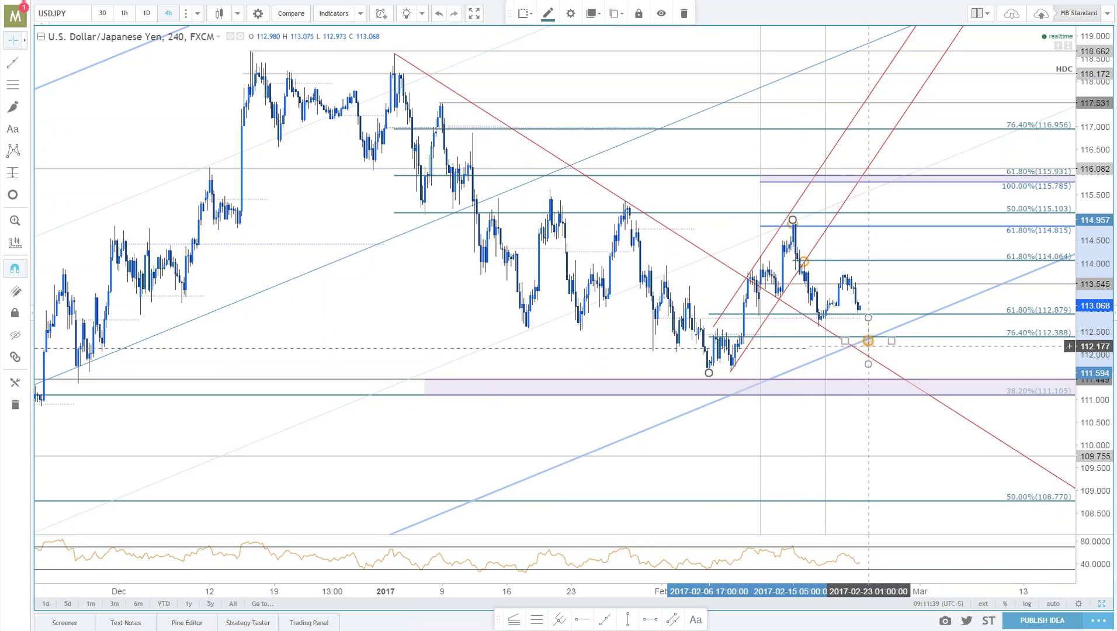
Place the orange circle on the 76.40% line, then review the purple 111.449–111.105 zone.
left_click_drag(869, 341, 874, 336)
scroll(897, 350, "down", 1)
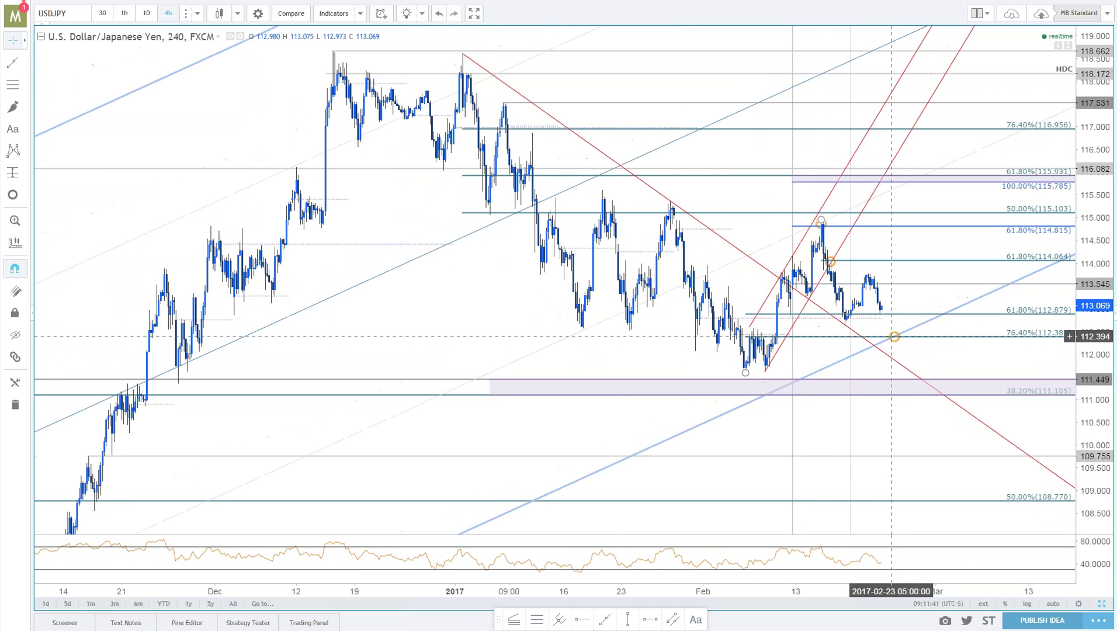
scroll(826, 341, "up", 2)
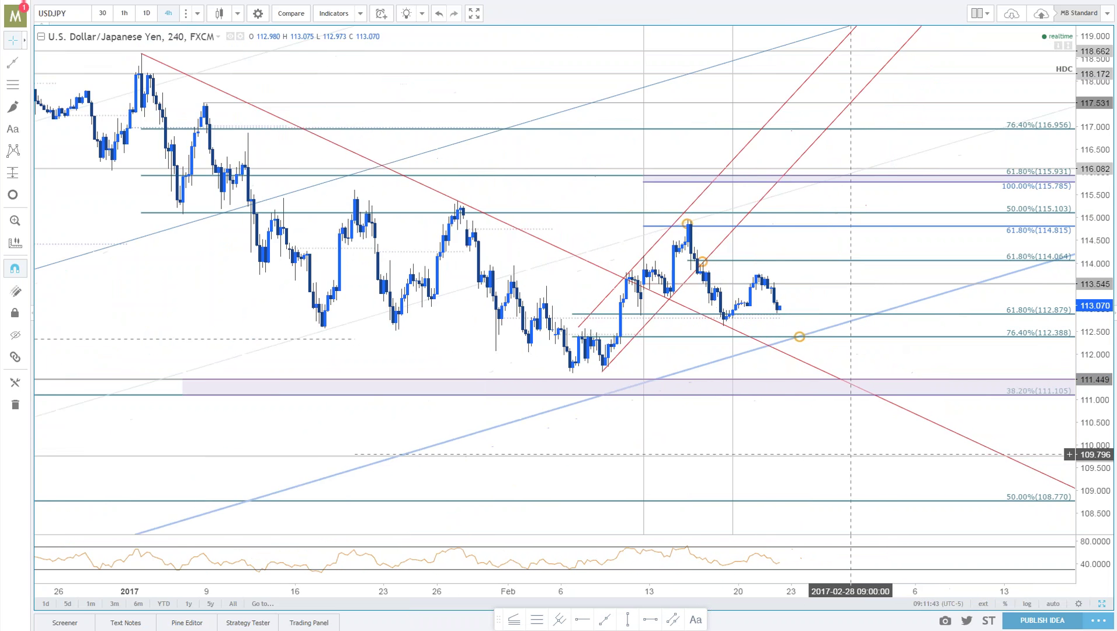
scroll(827, 342, "down", 2)
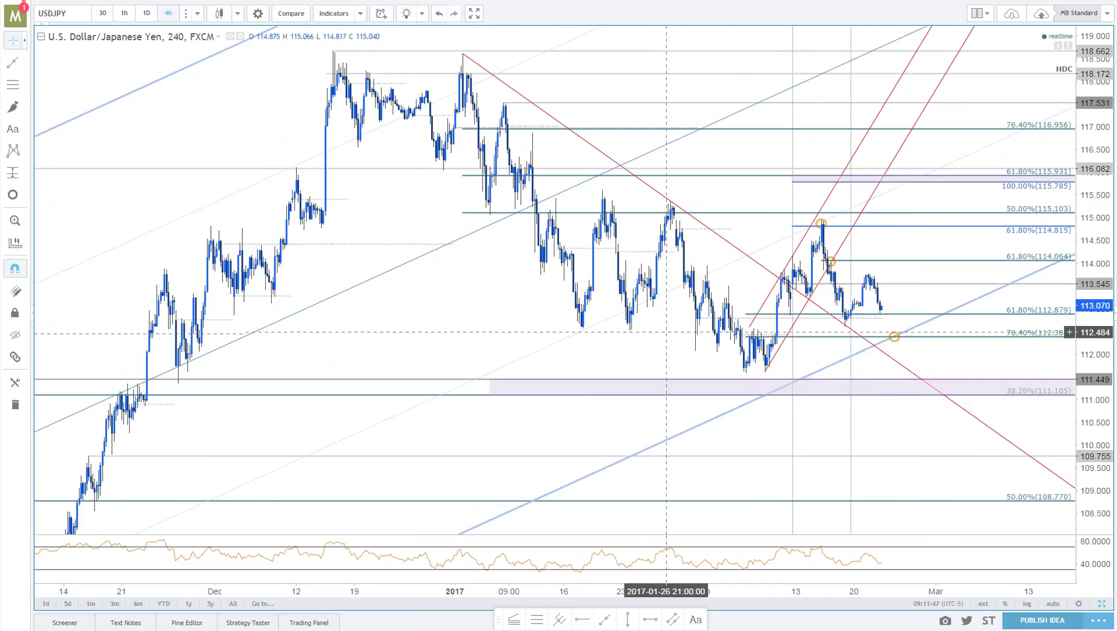
scroll(881, 380, "up", 2)
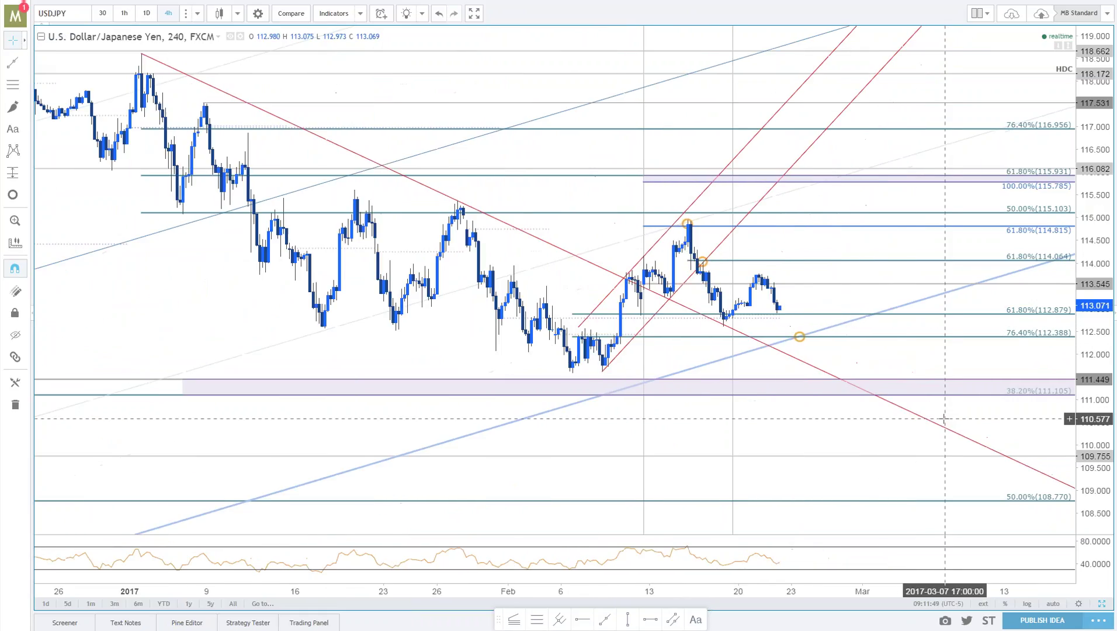
scroll(944, 418, "up", 1)
scroll(944, 419, "down", 2)
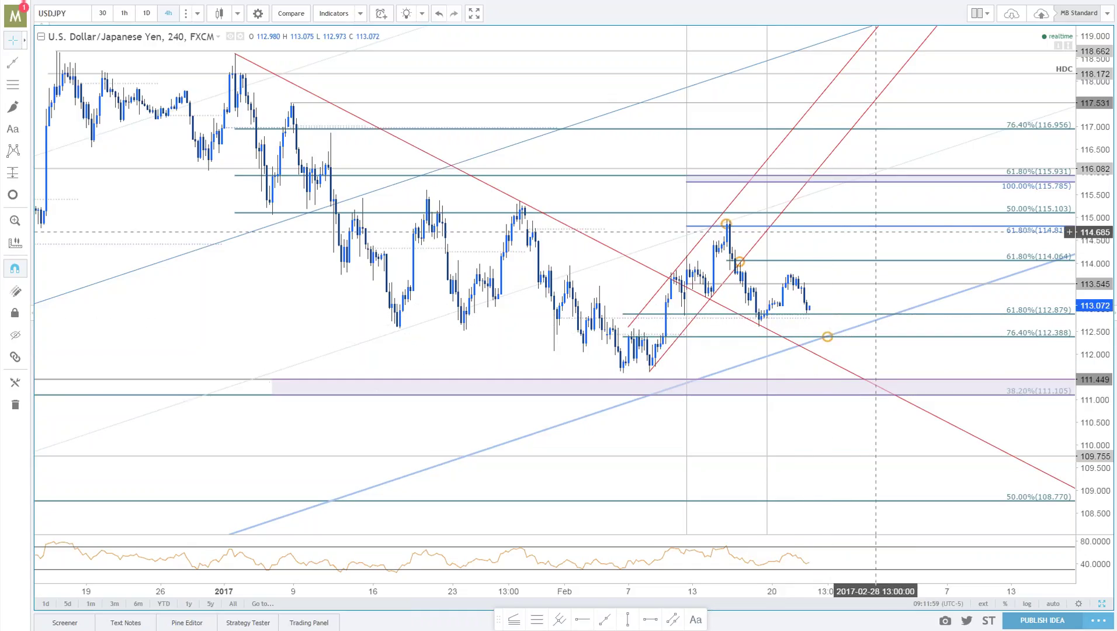
scroll(869, 367, "down", 2)
scroll(869, 367, "up", 3)
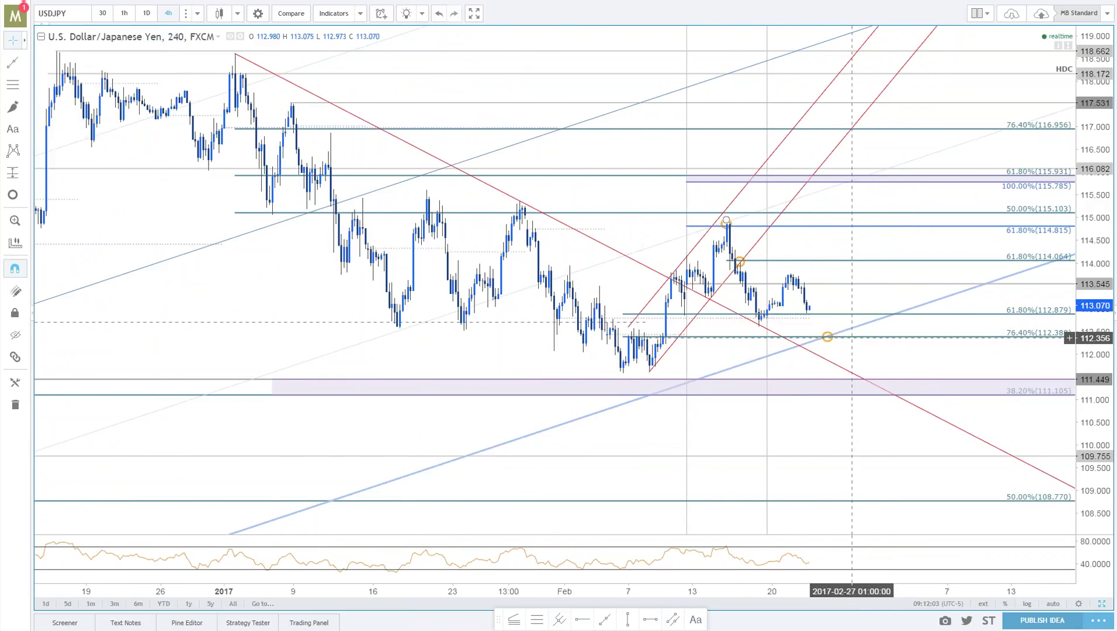
left_click(637, 396)
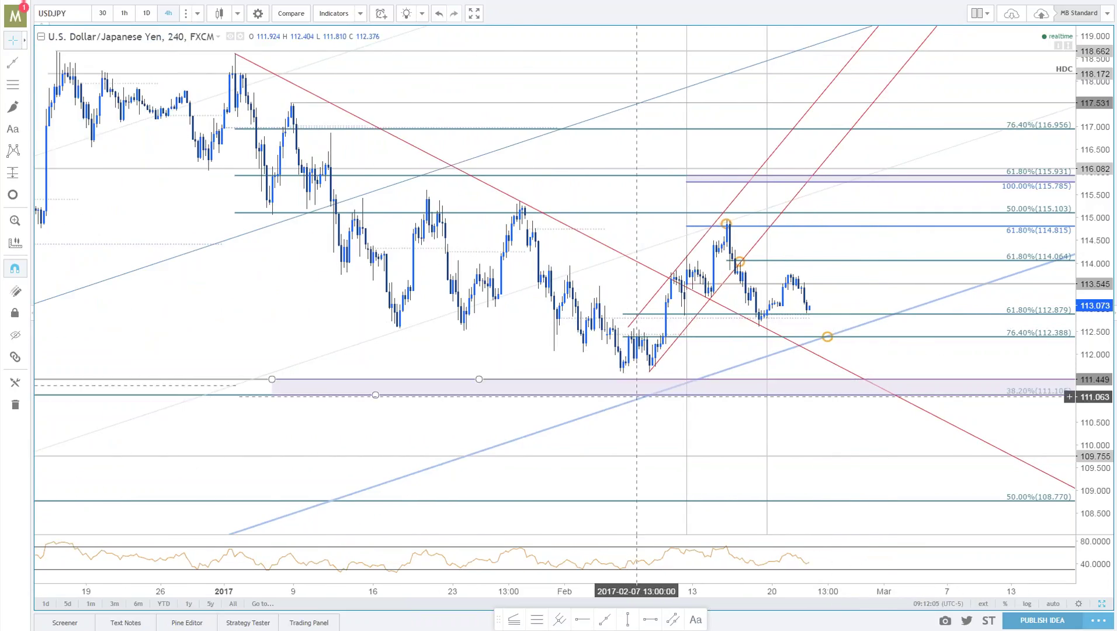
key("Escape")
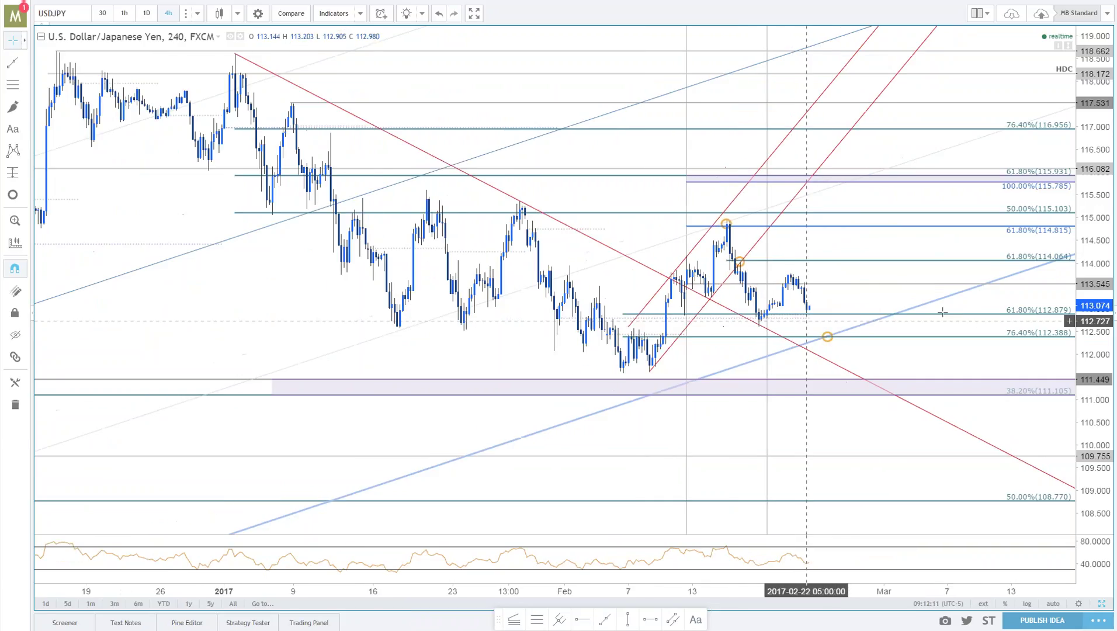
Stretch the 4-hour chart's price range around recent candles, then show it beside the daily chart.
left_click_drag(1095, 304, 1095, 263)
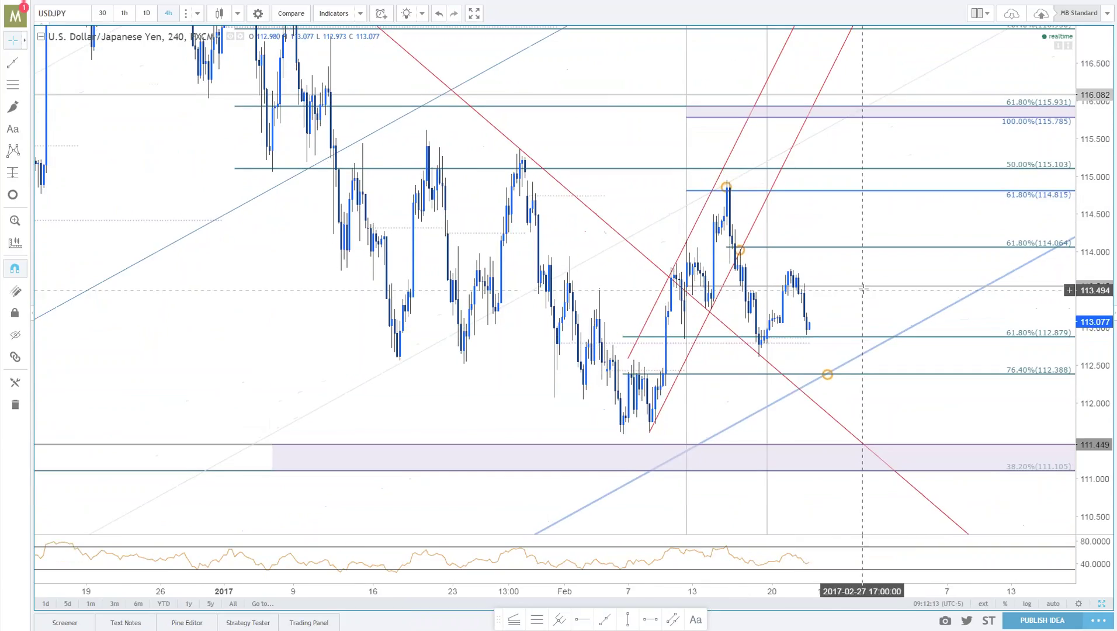
left_click_drag(853, 293, 984, 320)
scroll(959, 309, "up", 1)
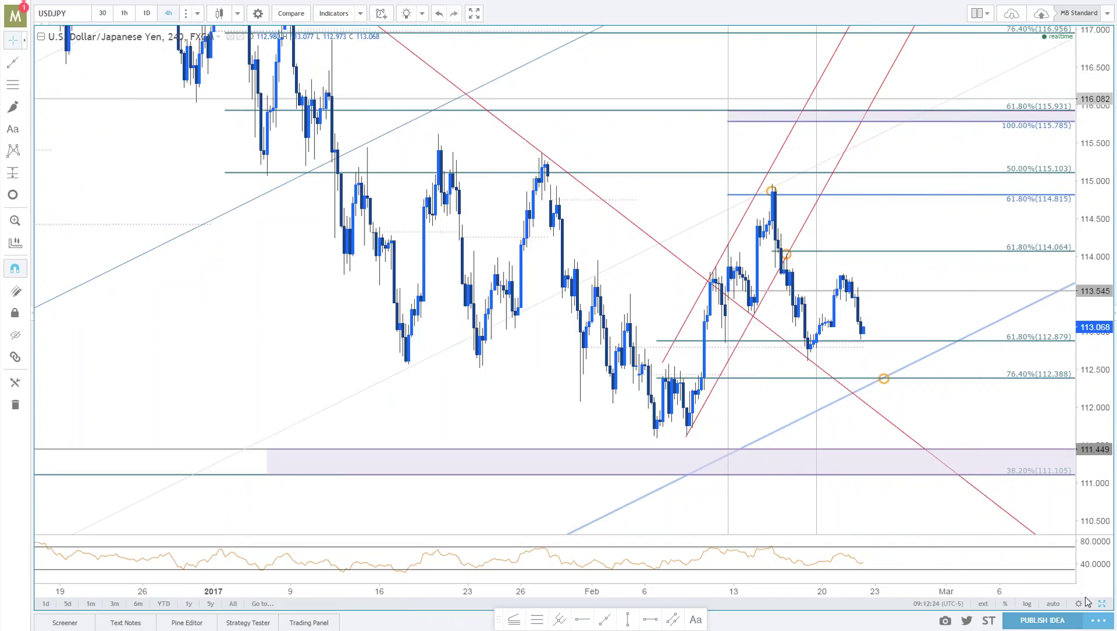
key("alt+Return")
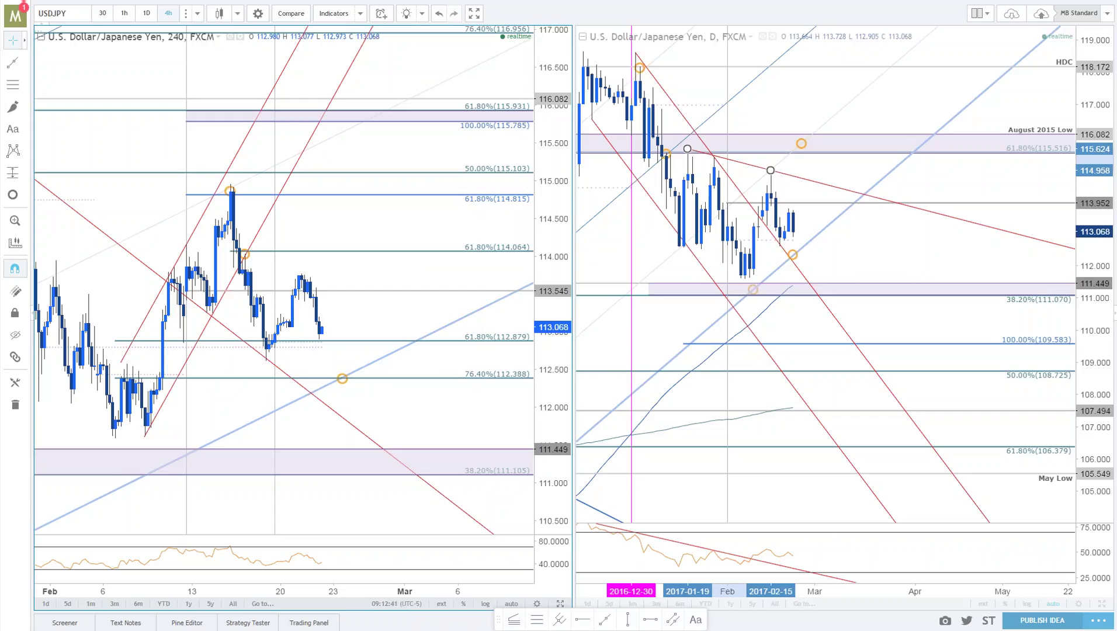
Bring forward the Marketscope 2.0 window with the USD/JPY 5-minute and 1-minute charts.
key("alt+Tab")
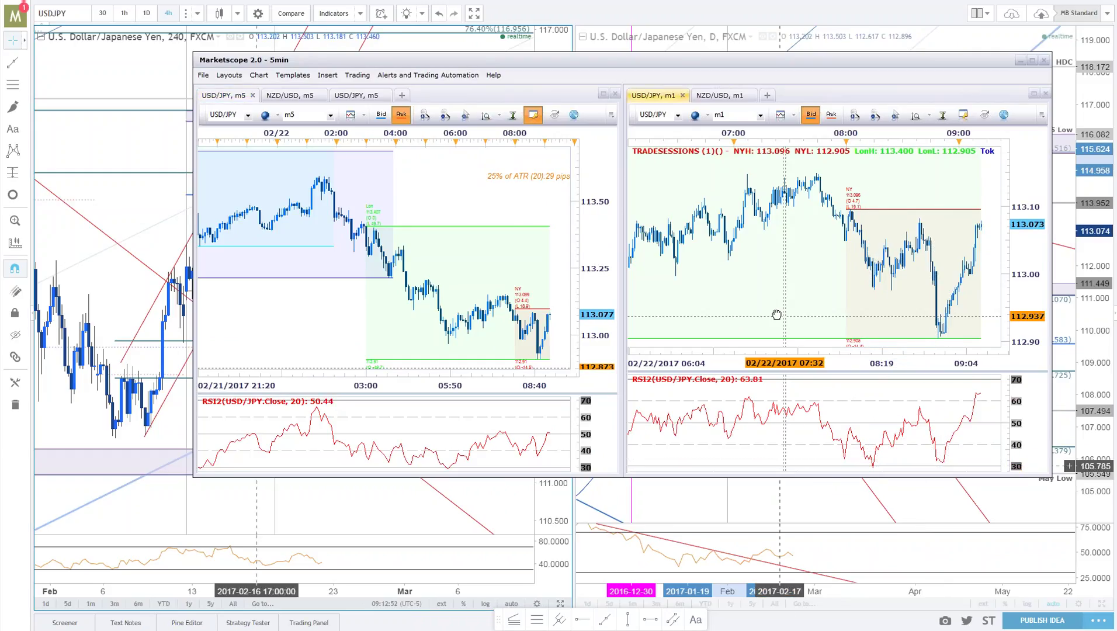
Pan the USD/JPY 5-minute chart to earlier bars, then minimize Marketscope to reveal TradingView.
scroll(777, 314, "up", 2)
left_click_drag(436, 296, 426, 296)
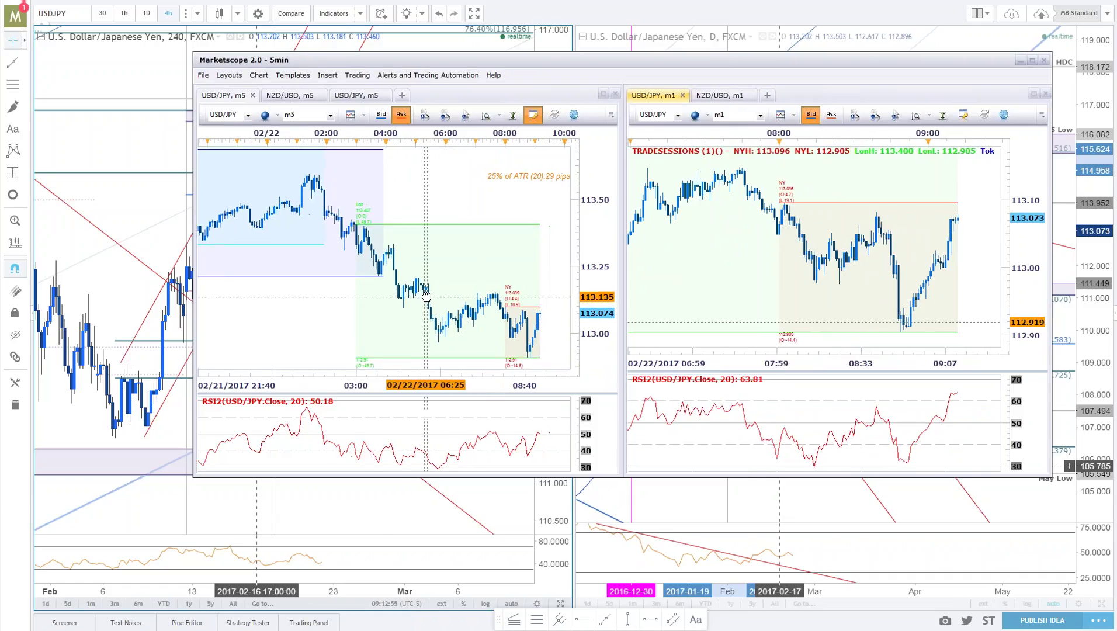
scroll(426, 296, "down", 1)
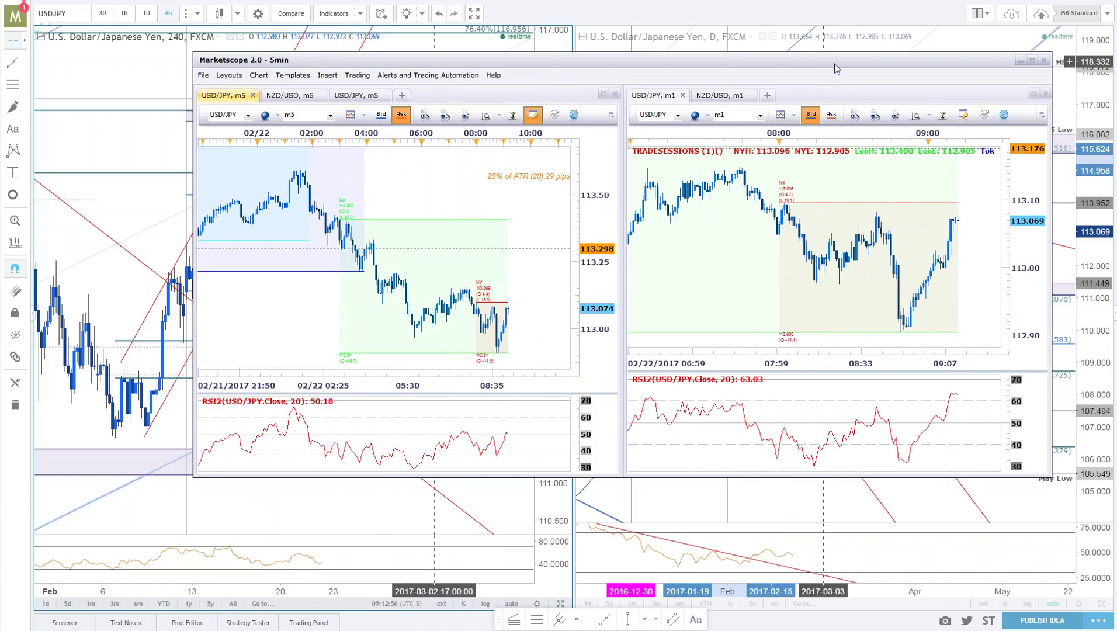
left_click(1020, 60)
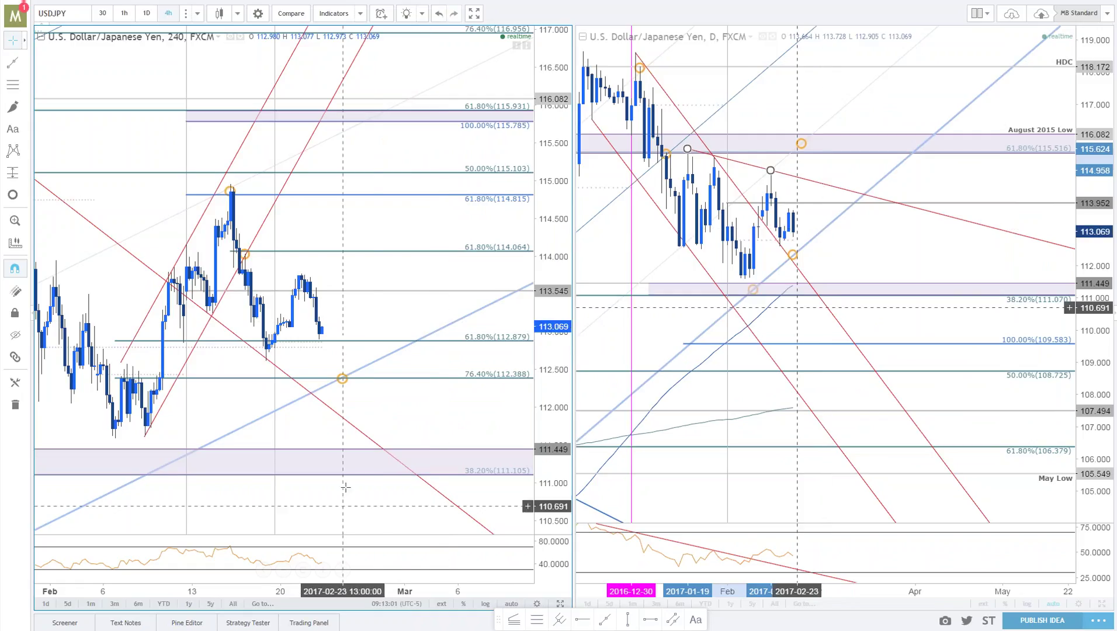
Make the right-hand daily pane active so the layout shows Gold/US Dollar 4-hour and daily charts.
scroll(393, 339, "down", 1)
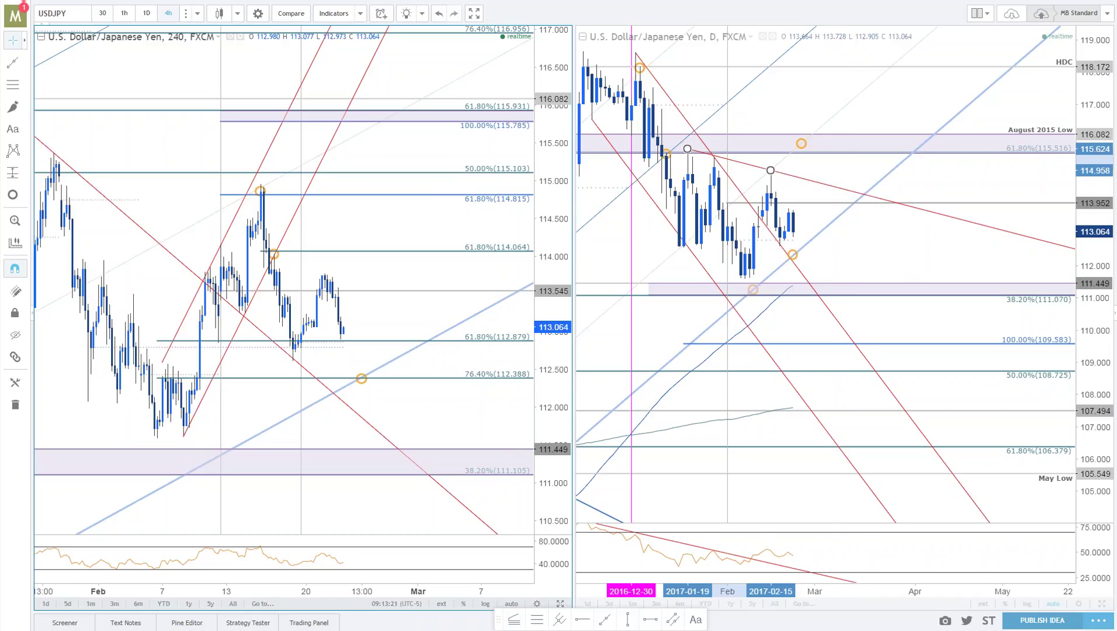
left_click(959, 434)
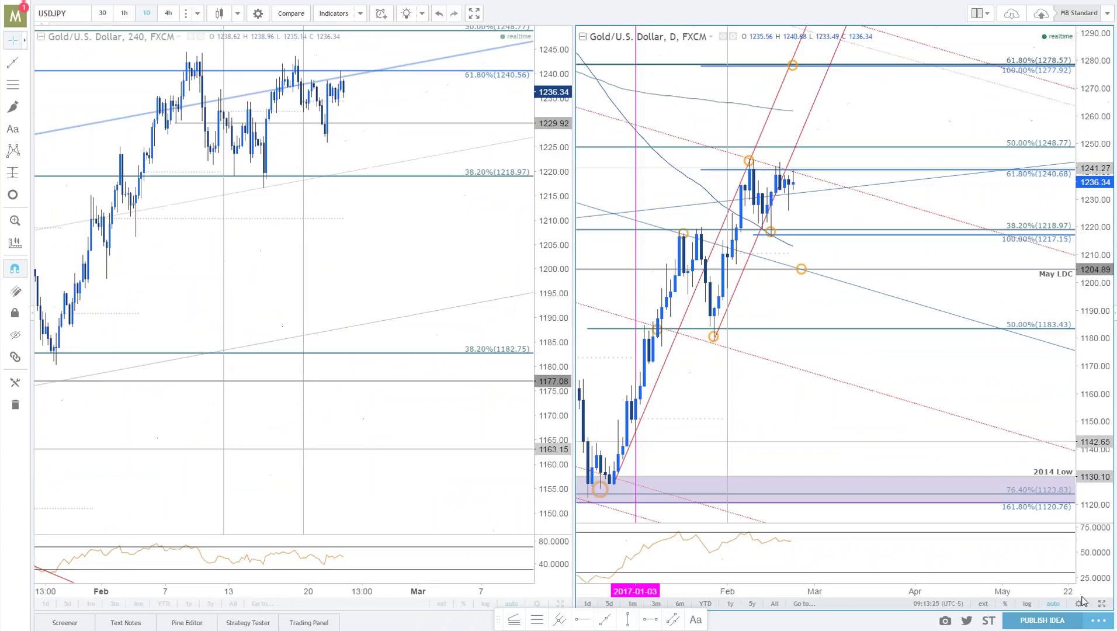
Maximize the Gold daily pane to show its May High, May LDC and 2014 Low levels.
left_click(1102, 605)
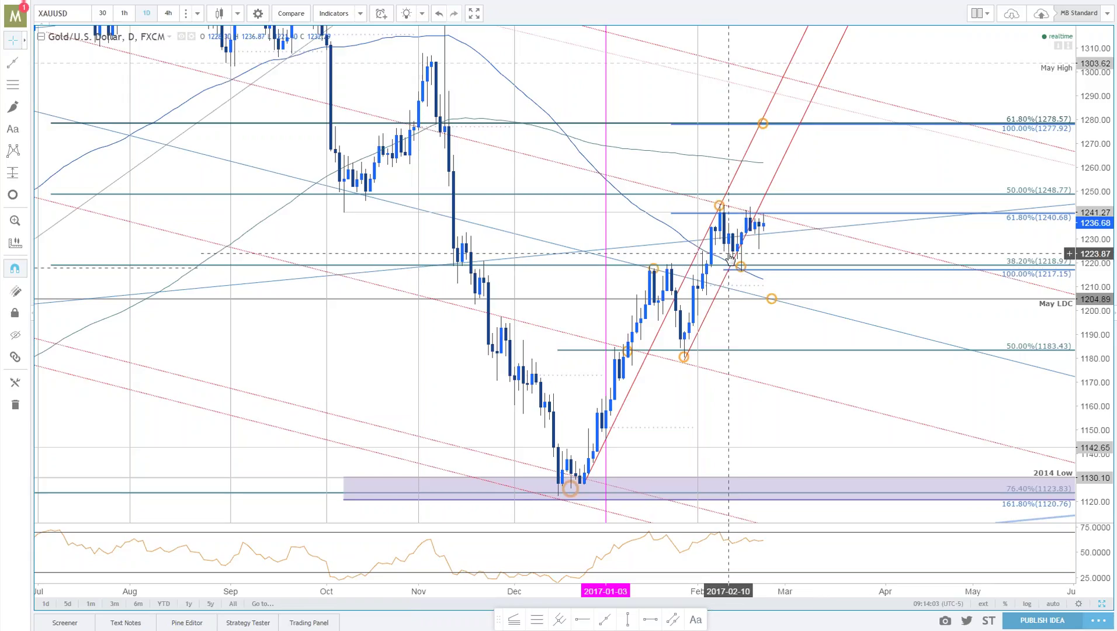
Nudge the orange circle on Gold's May LDC line slightly to the right.
left_click(742, 269)
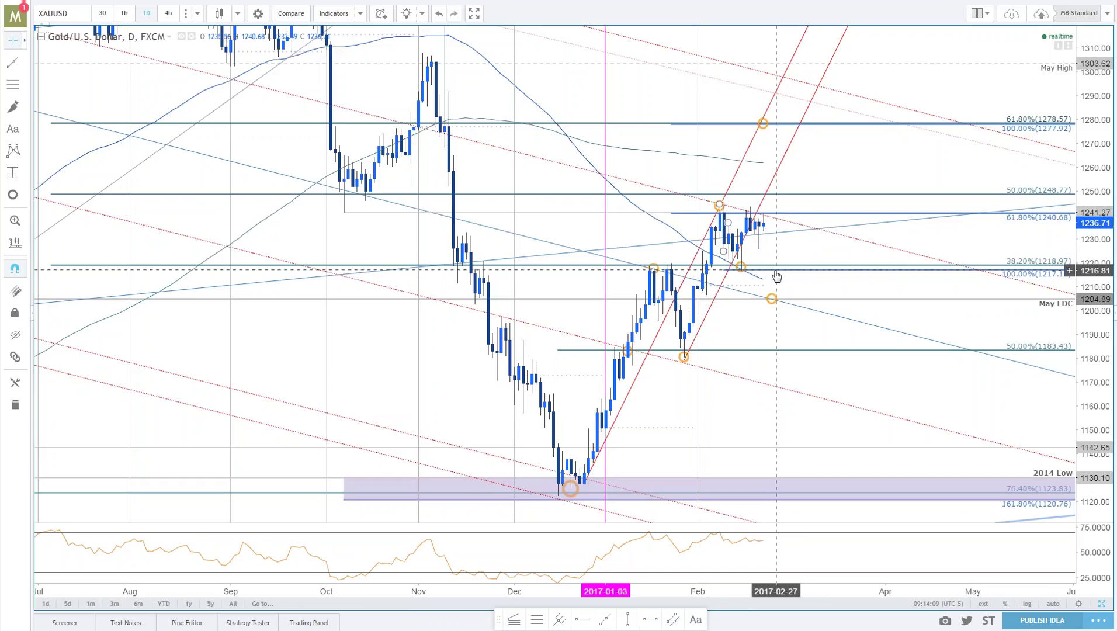
left_click(741, 272)
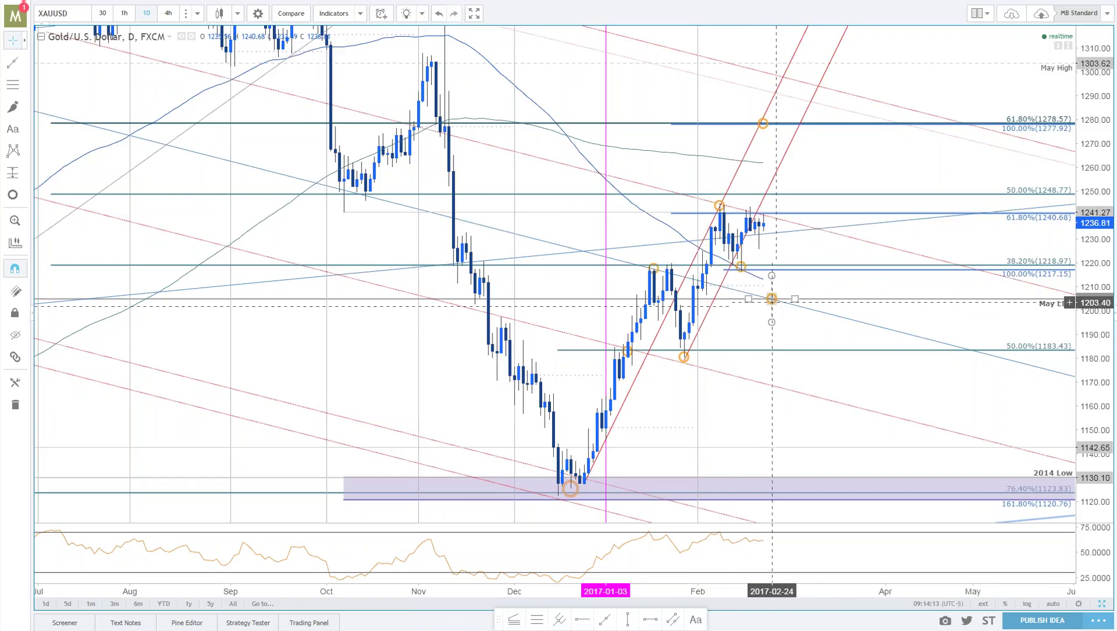
left_click_drag(772, 301, 787, 304)
key("Escape")
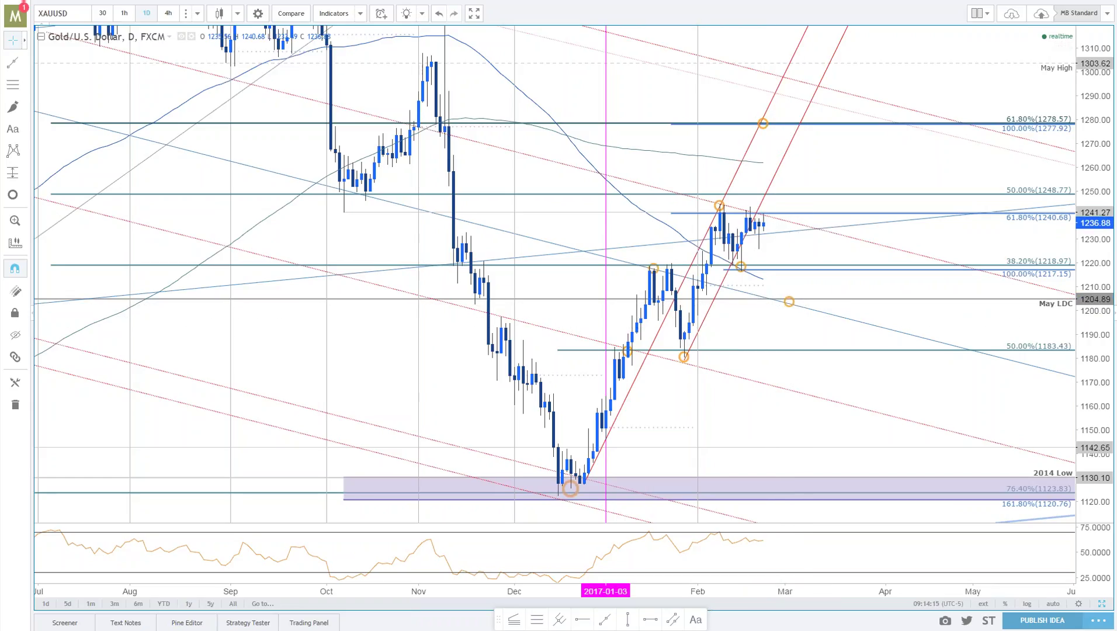
Bring up the Silver/US Dollar daily chart with May High and 2016 TL Support levels.
scroll(863, 399, "down", 1)
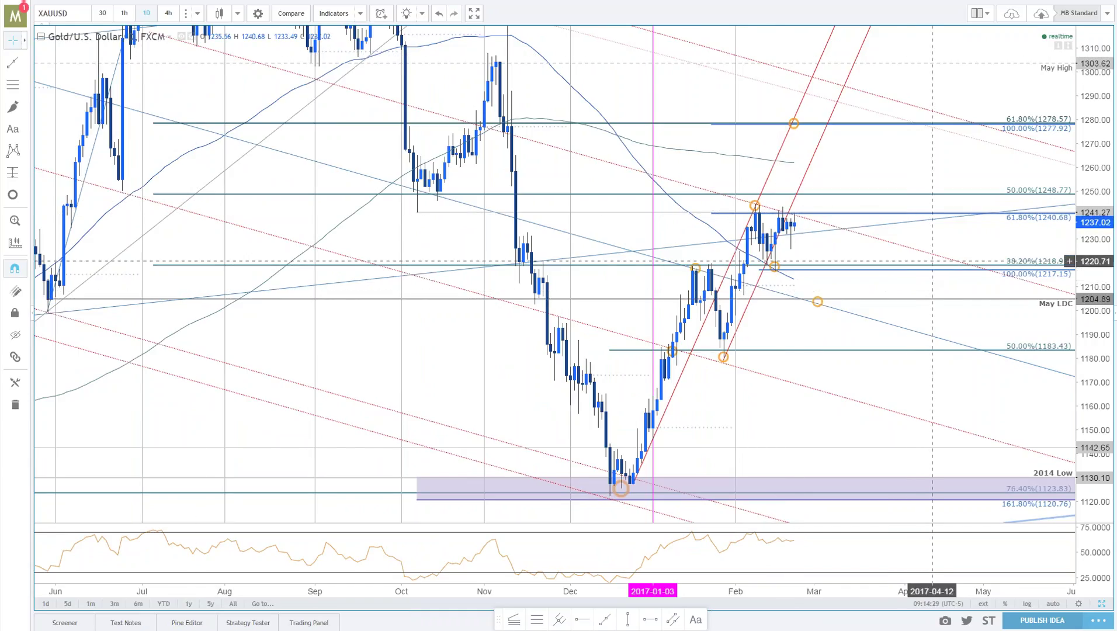
scroll(943, 267, "down", 2)
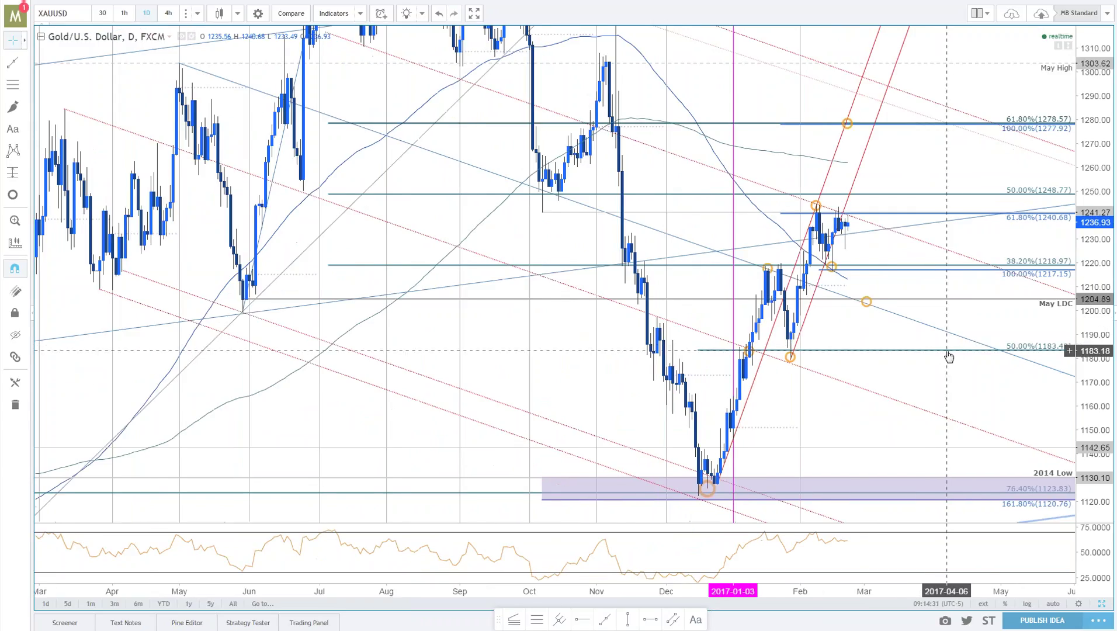
scroll(947, 351, "up", 1)
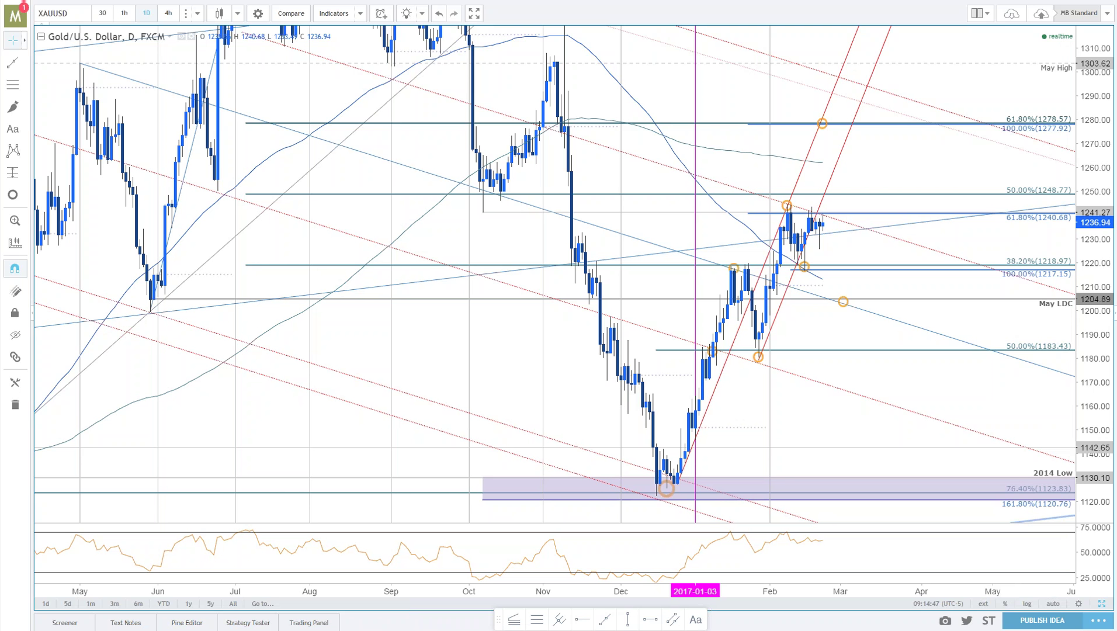
key("ctrl+Tab")
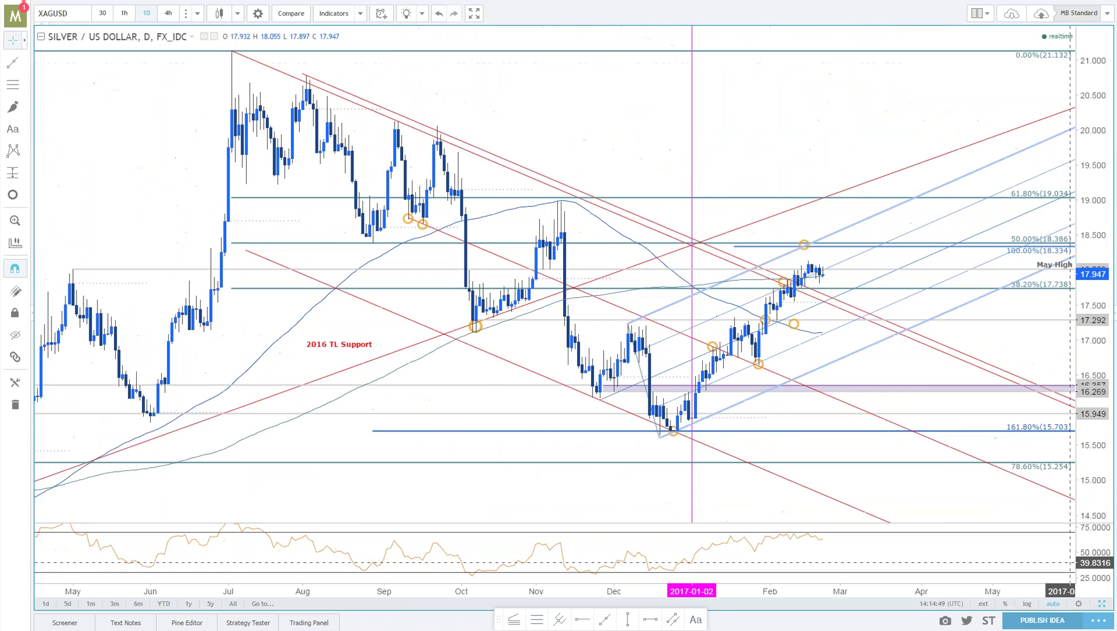
Restore the two-pane Silver layout and zoom the daily XAGUSD chart onto price since October.
scroll(958, 447, "down", 5)
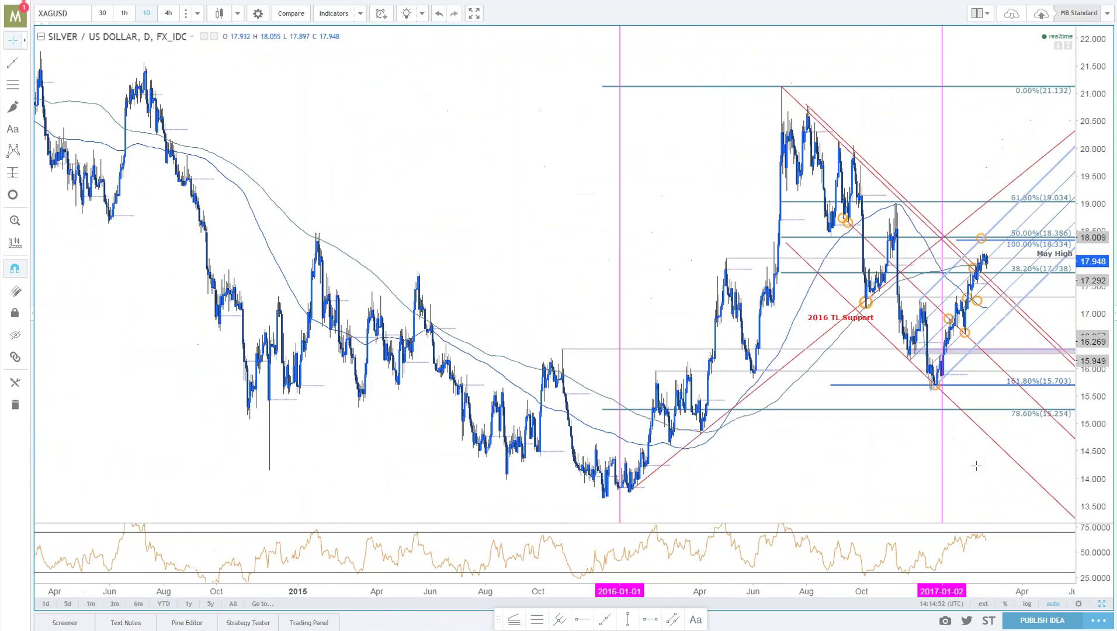
scroll(1009, 395, "up", 3)
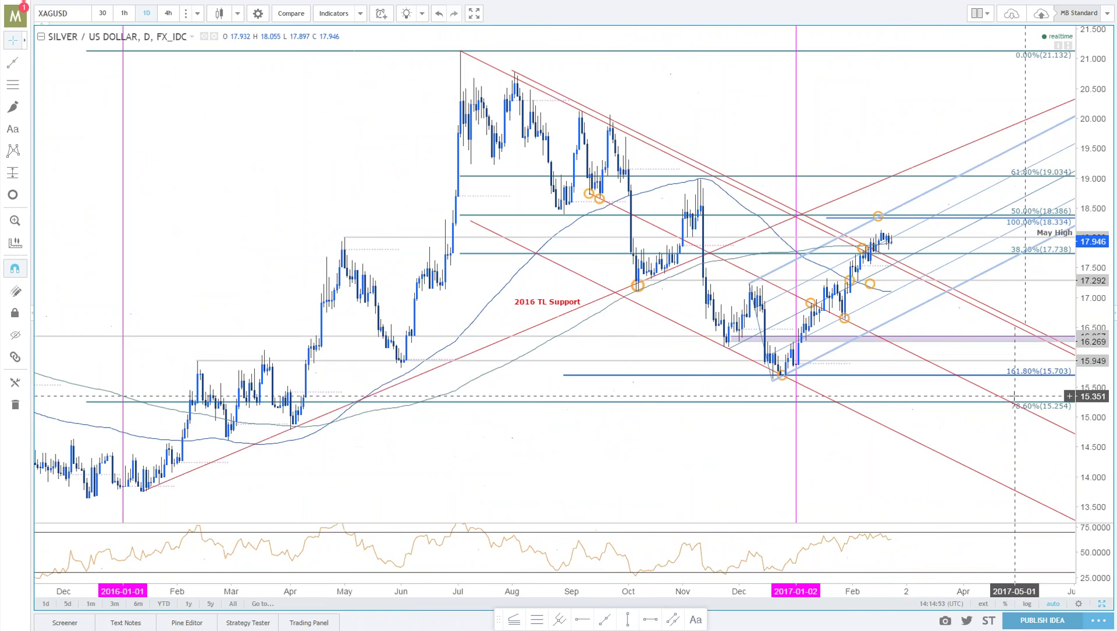
left_click(1102, 603)
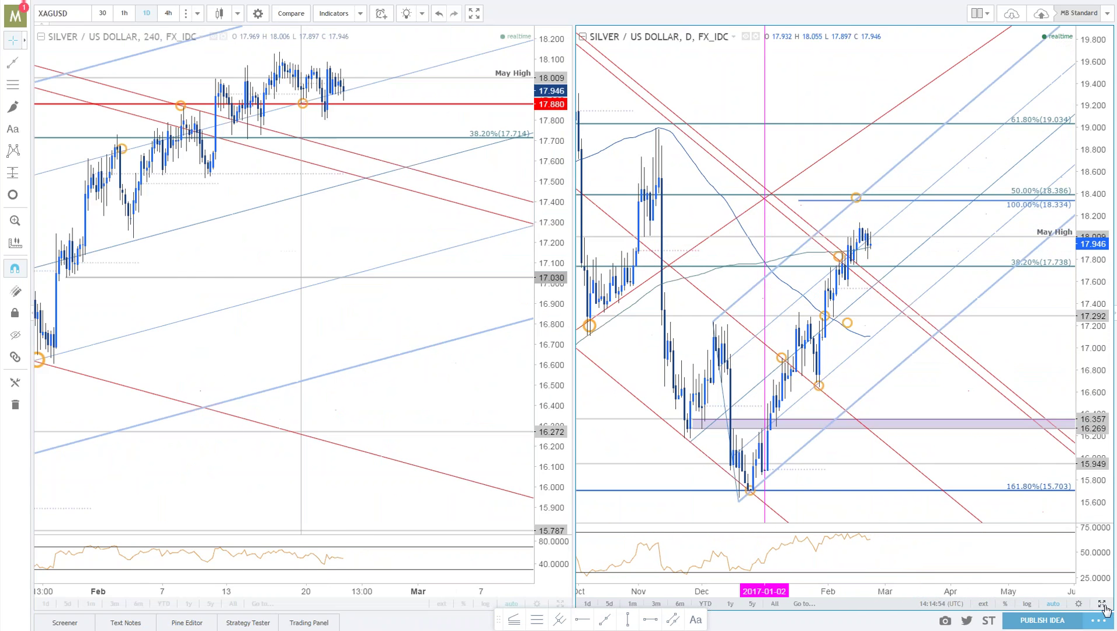
scroll(420, 467, "down", 3)
scroll(420, 468, "up", 2)
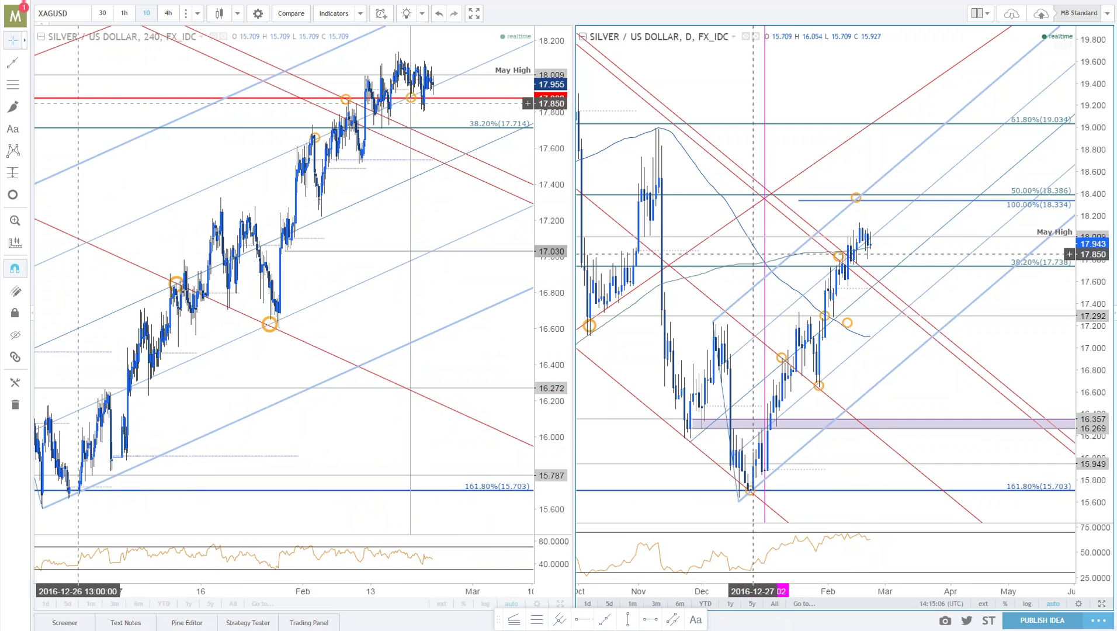
scroll(713, 84, "down", 3)
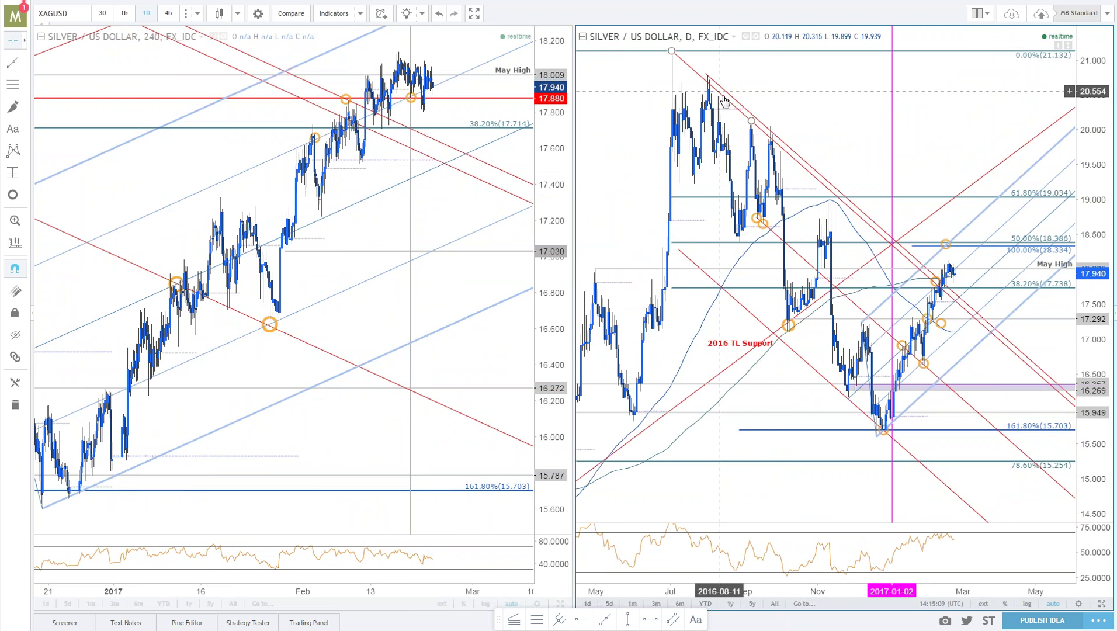
scroll(998, 308, "up", 3)
scroll(998, 308, "up", 2)
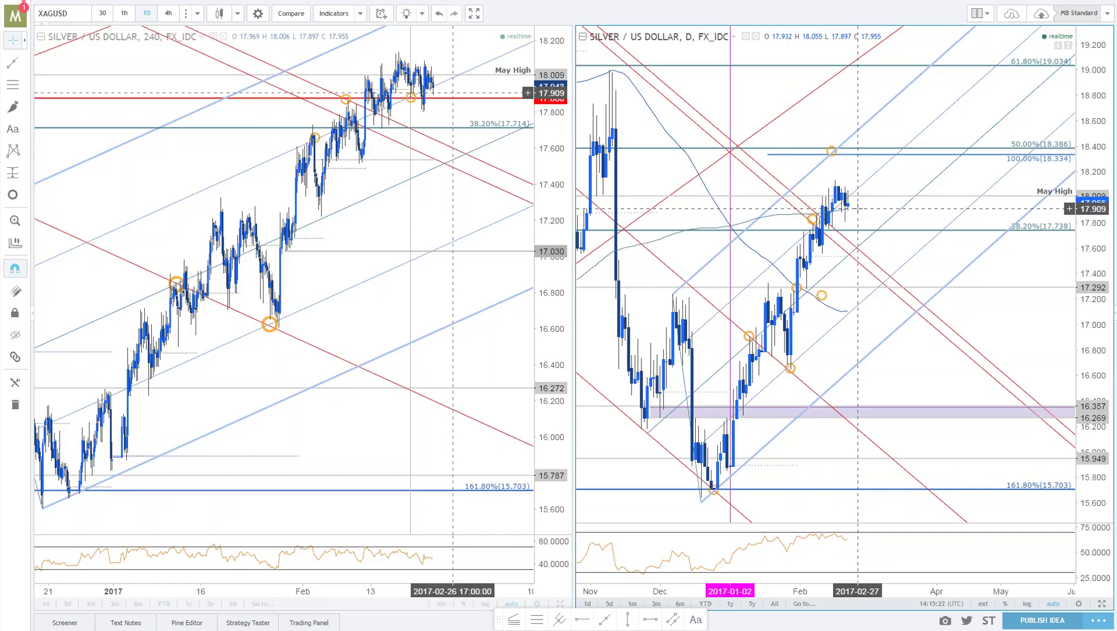
scroll(858, 208, "down", 3)
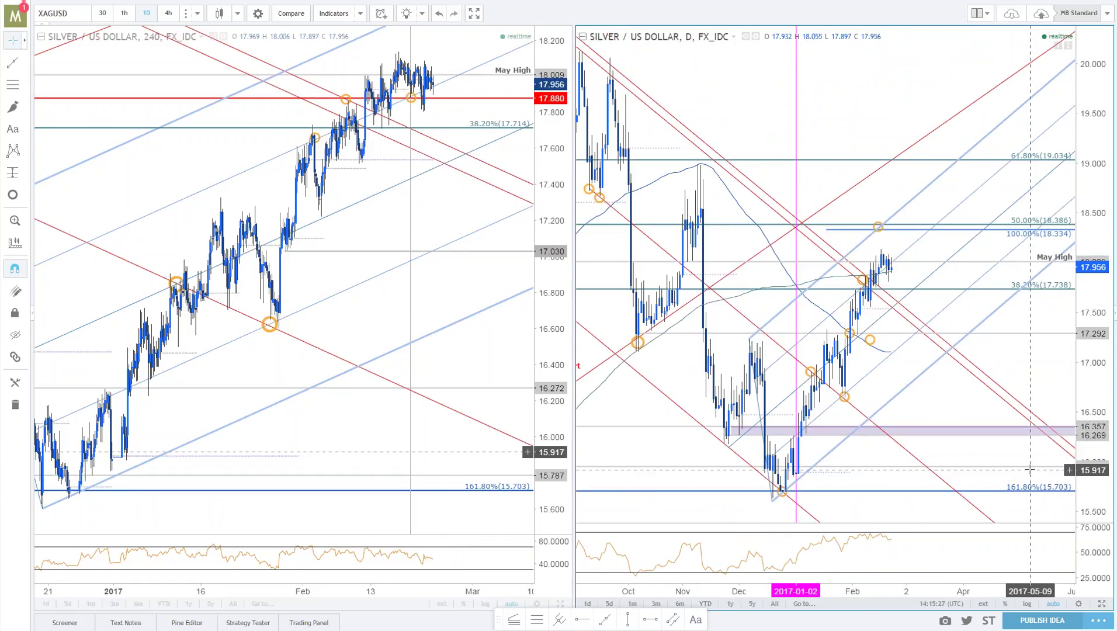
scroll(889, 541, "up", 1)
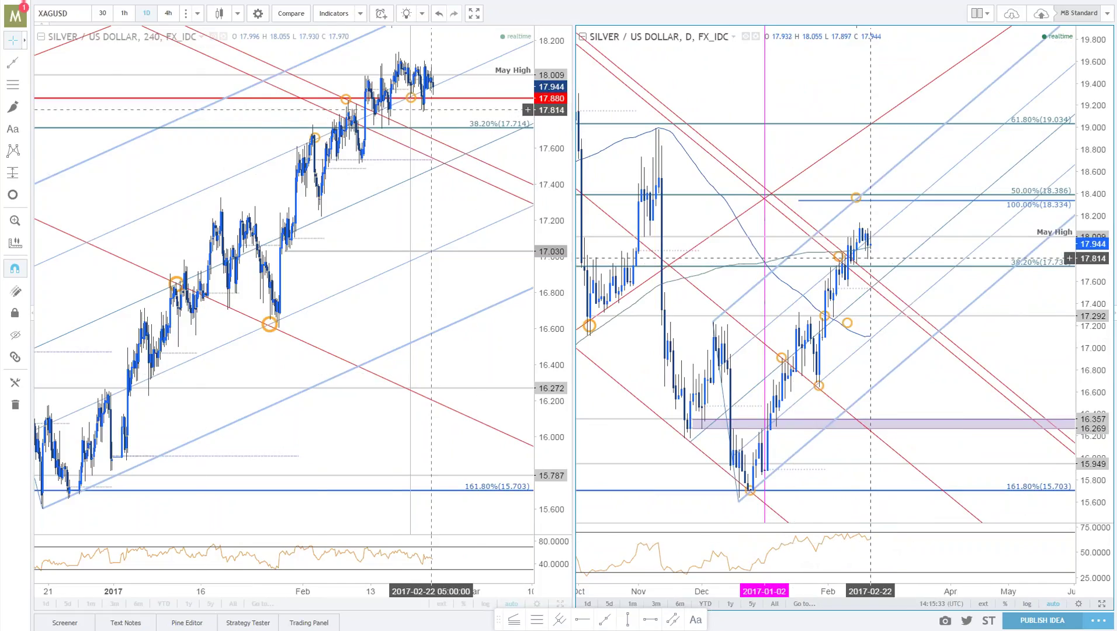
Copy the orange circle marker onto the Silver 4-hour chart and maximize that pane.
left_click_drag(412, 98, 436, 162)
left_click(465, 193)
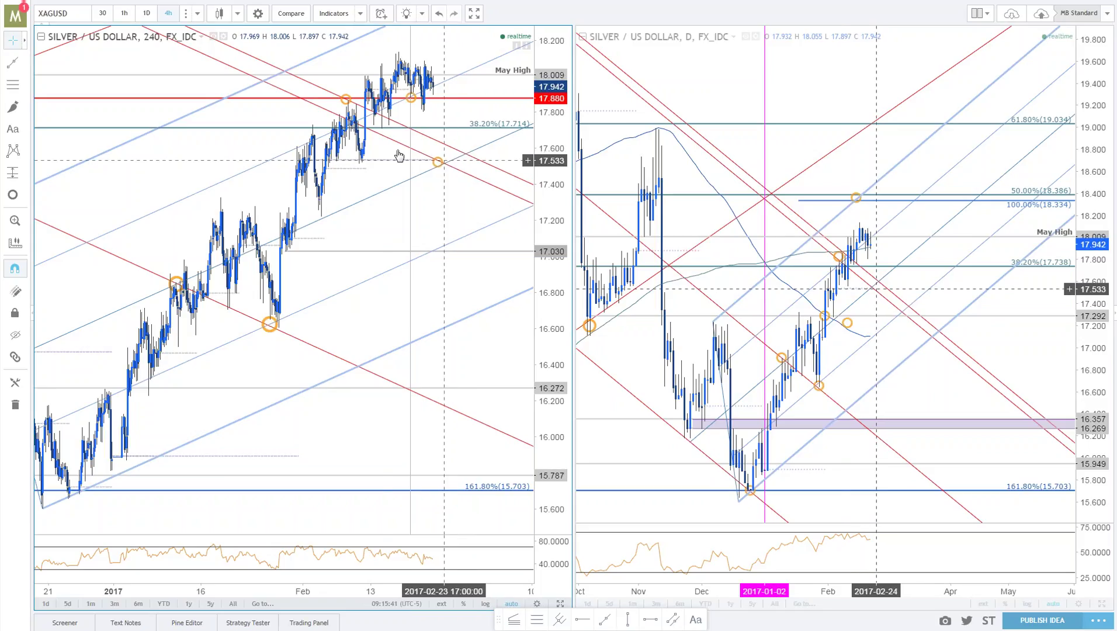
left_click(382, 194)
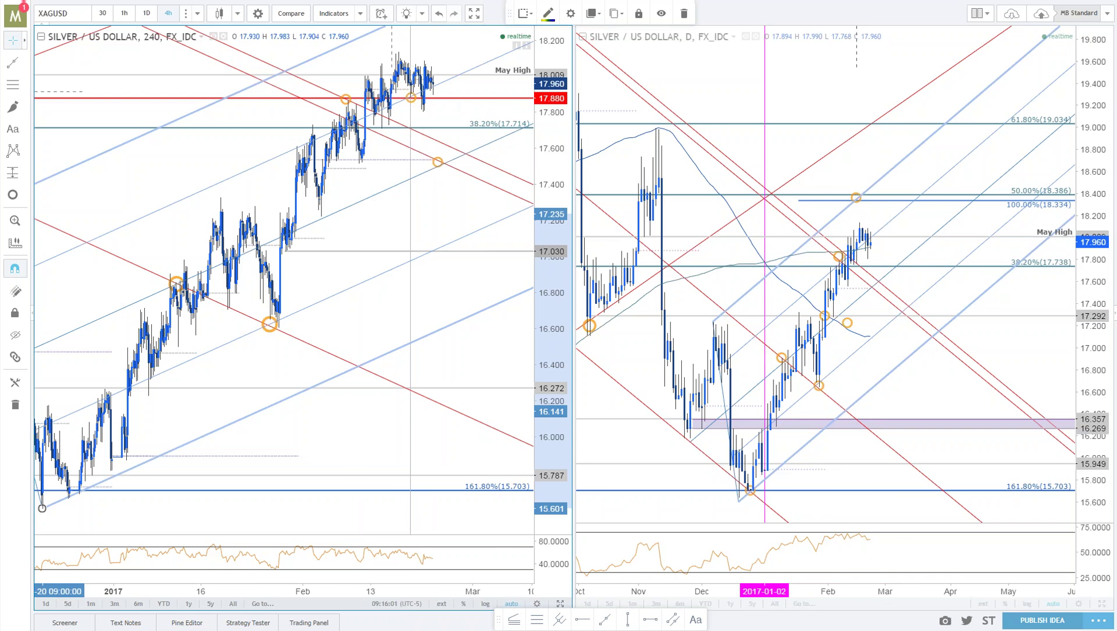
left_click(560, 604)
Zoom onto the recent Silver candles and switch the chart to the 60-minute interval.
scroll(911, 362, "up", 5)
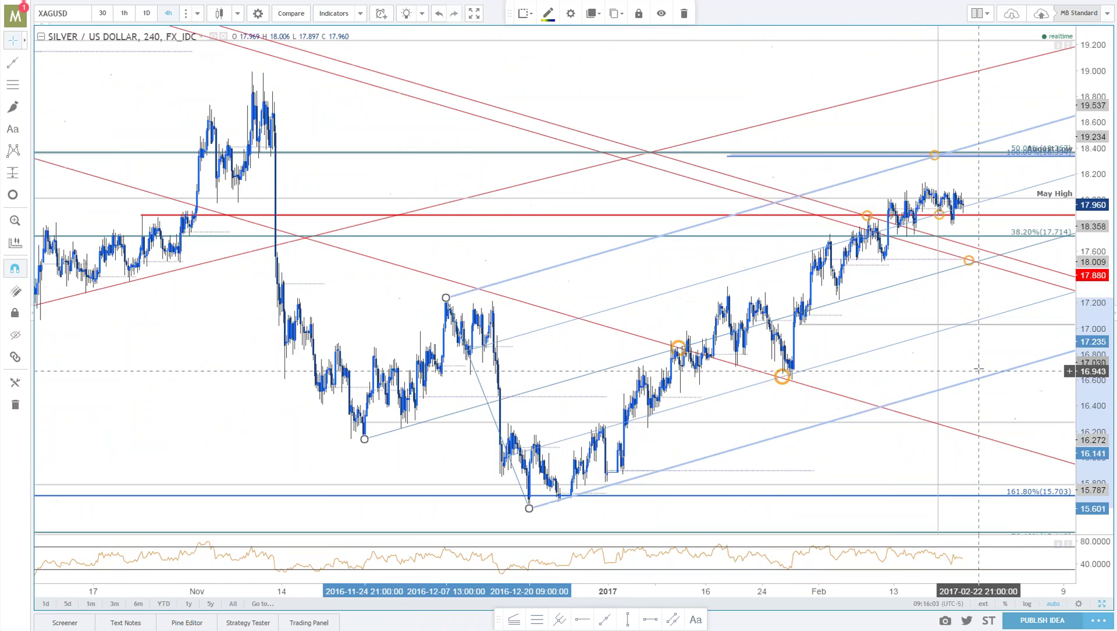
left_click_drag(1100, 330, 1100, 292)
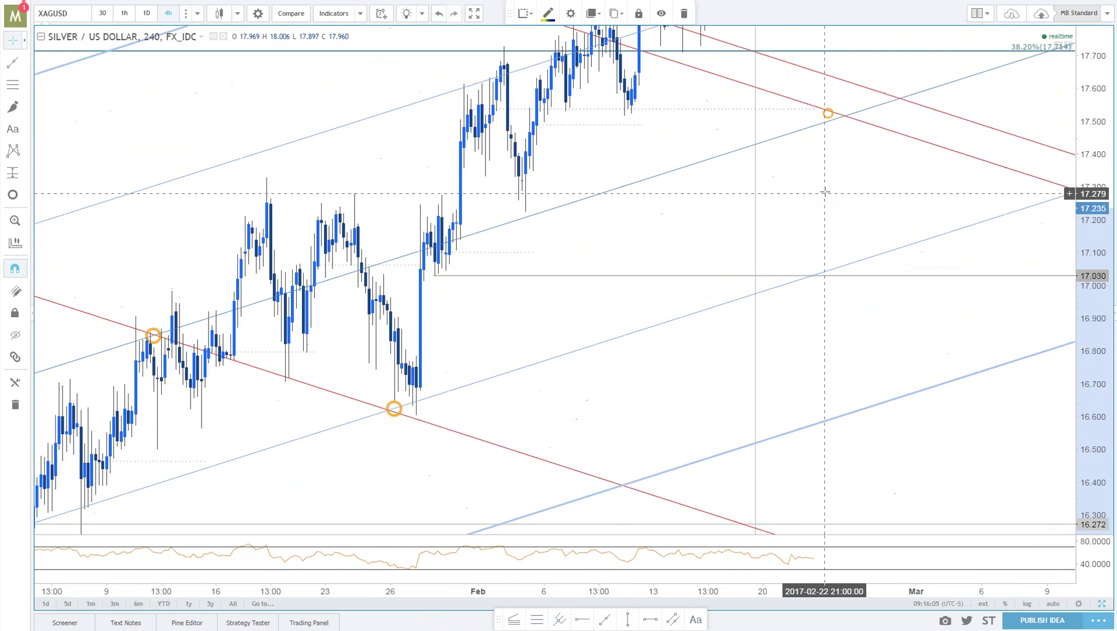
left_click_drag(826, 193, 860, 499)
type("60")
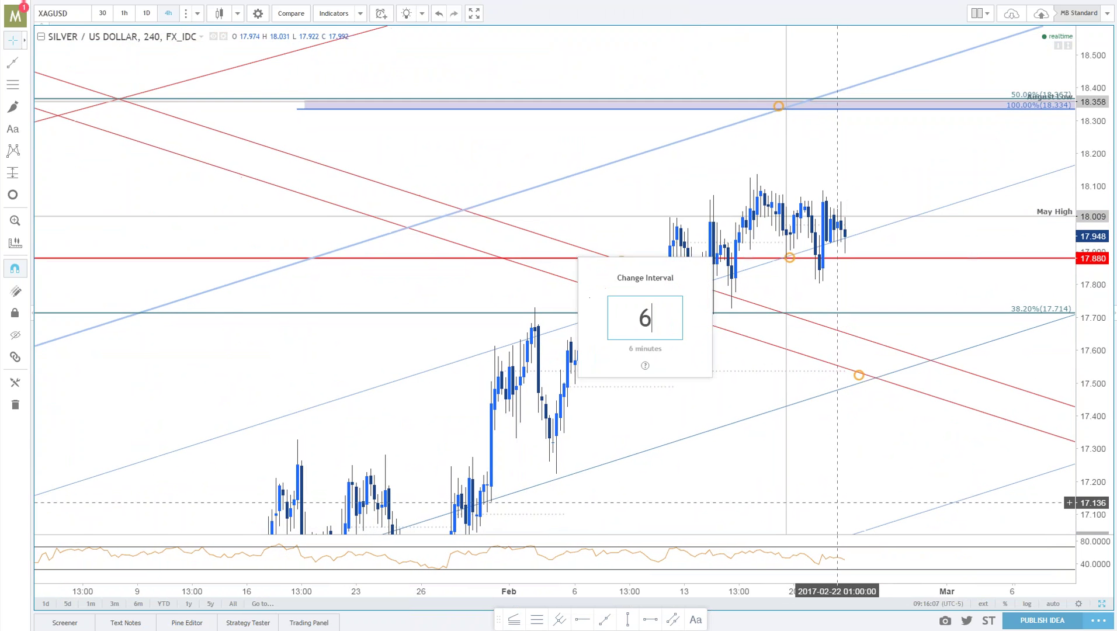
key("Return")
scroll(619, 526, "down", 3)
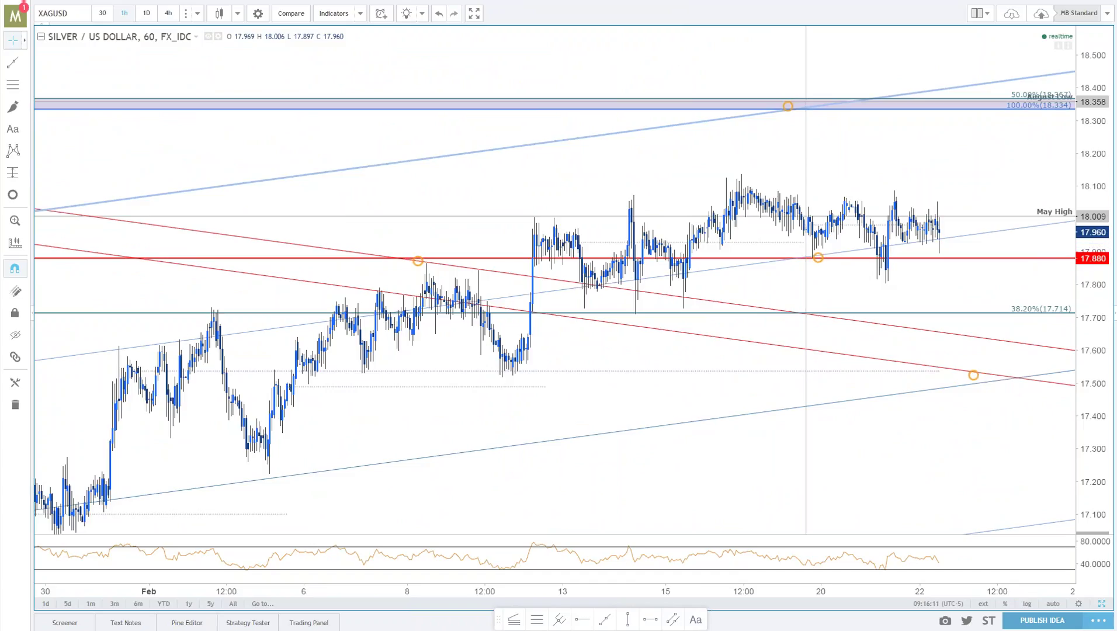
left_click_drag(1102, 440, 1101, 374)
left_click_drag(993, 311, 986, 304)
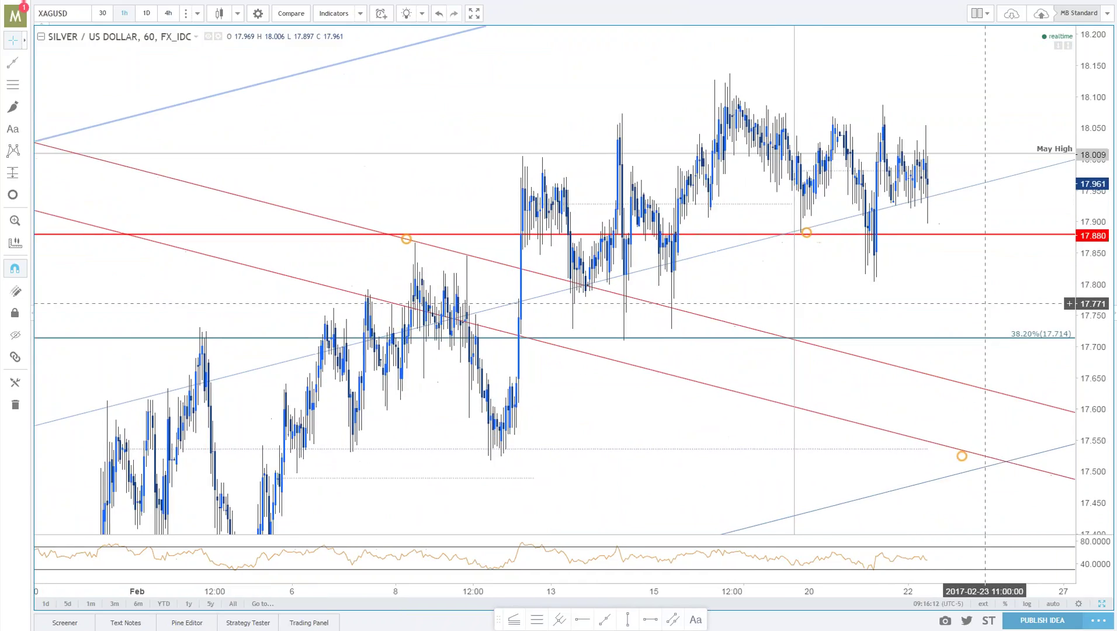
scroll(985, 303, "up", 3)
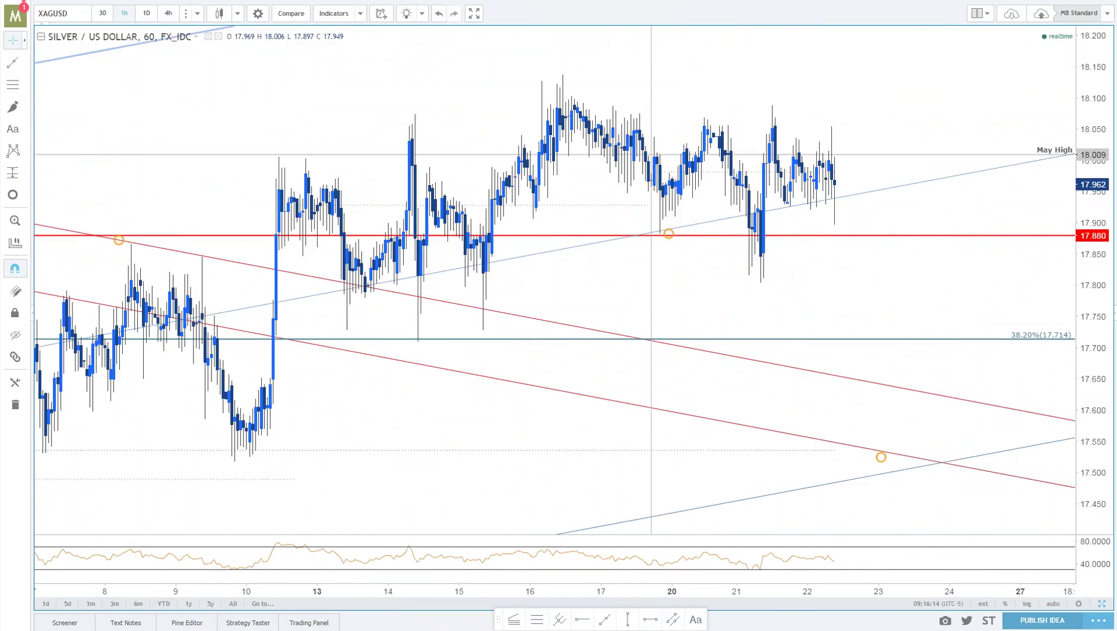
scroll(914, 289, "down", 2)
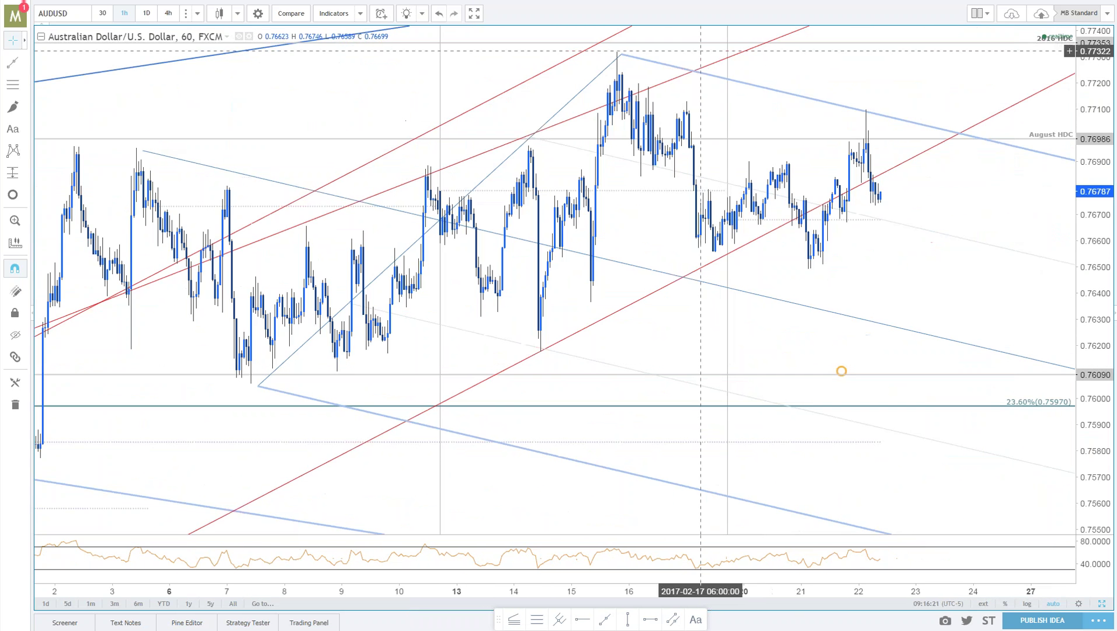
Rescale the AUD/USD hourly price axis to bring the channel and pitchfork lines into view.
left_click(702, 74)
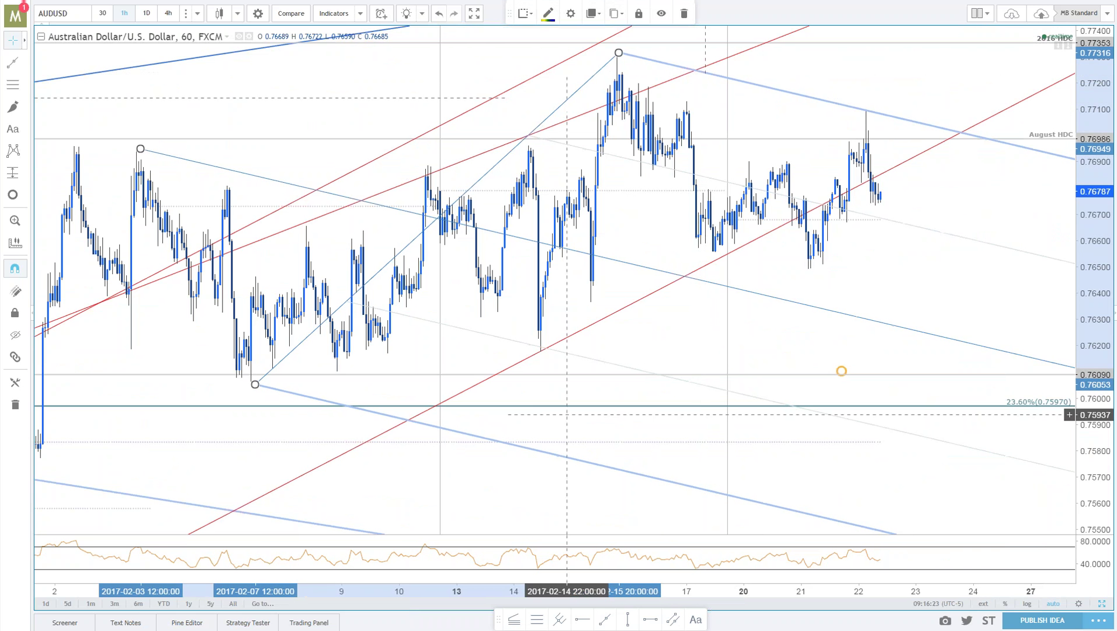
scroll(972, 264, "up", 2)
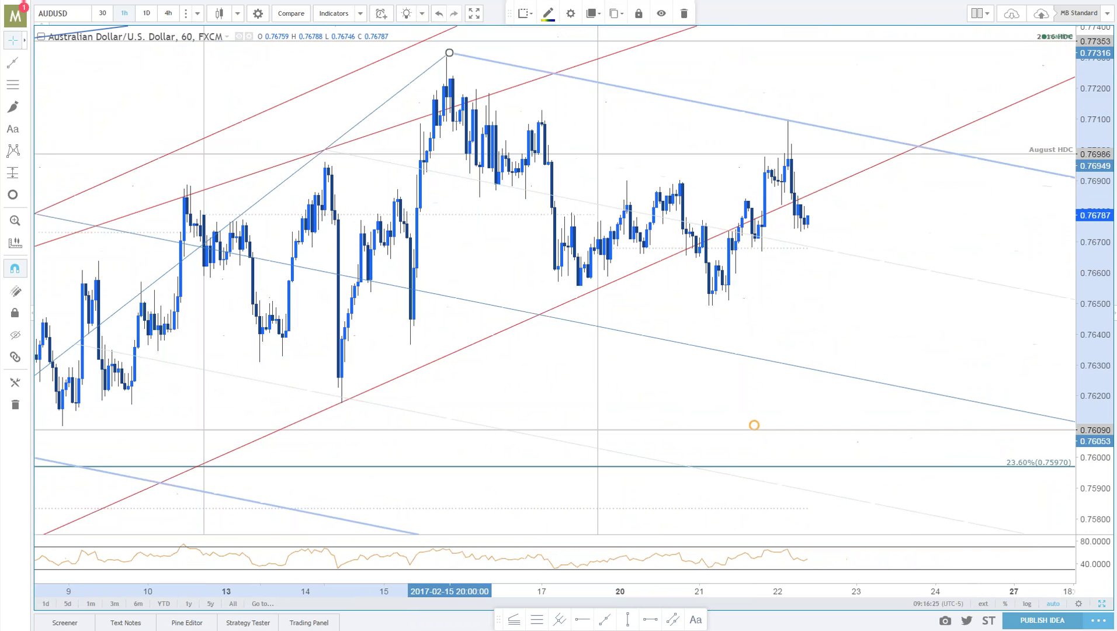
left_click_drag(1108, 345, 1108, 330)
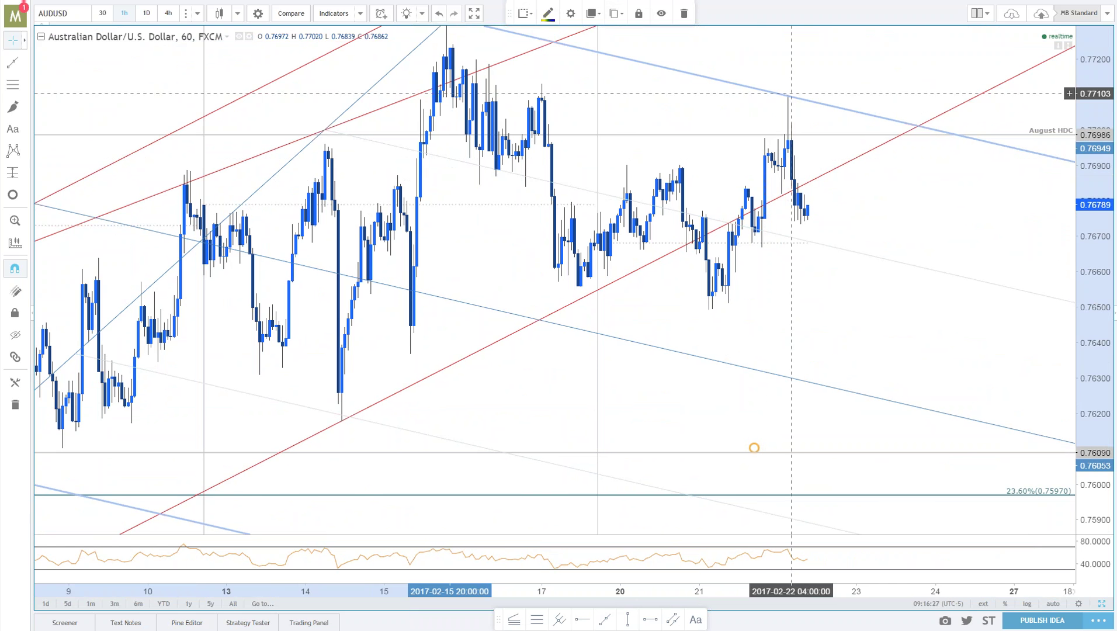
scroll(906, 322, "down", 1)
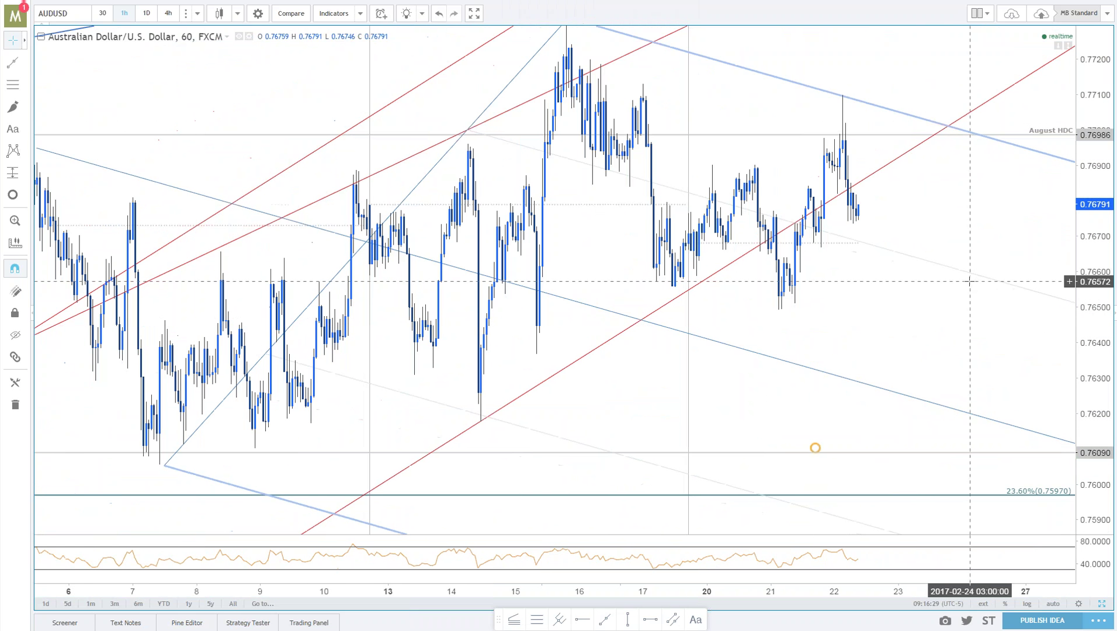
scroll(935, 245, "down", 3)
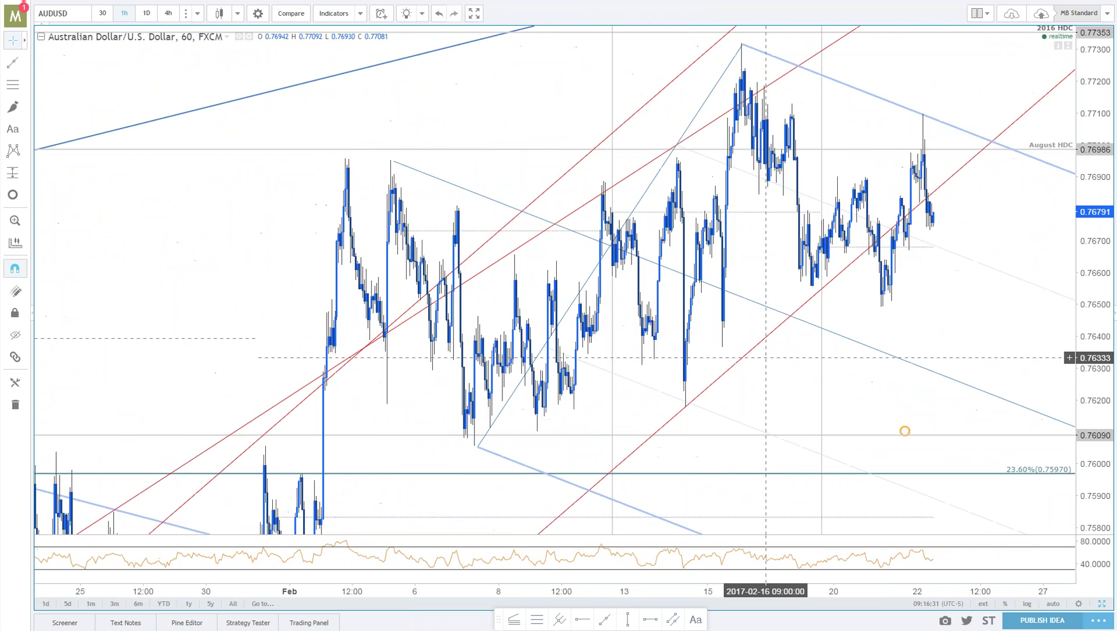
left_click(501, 455)
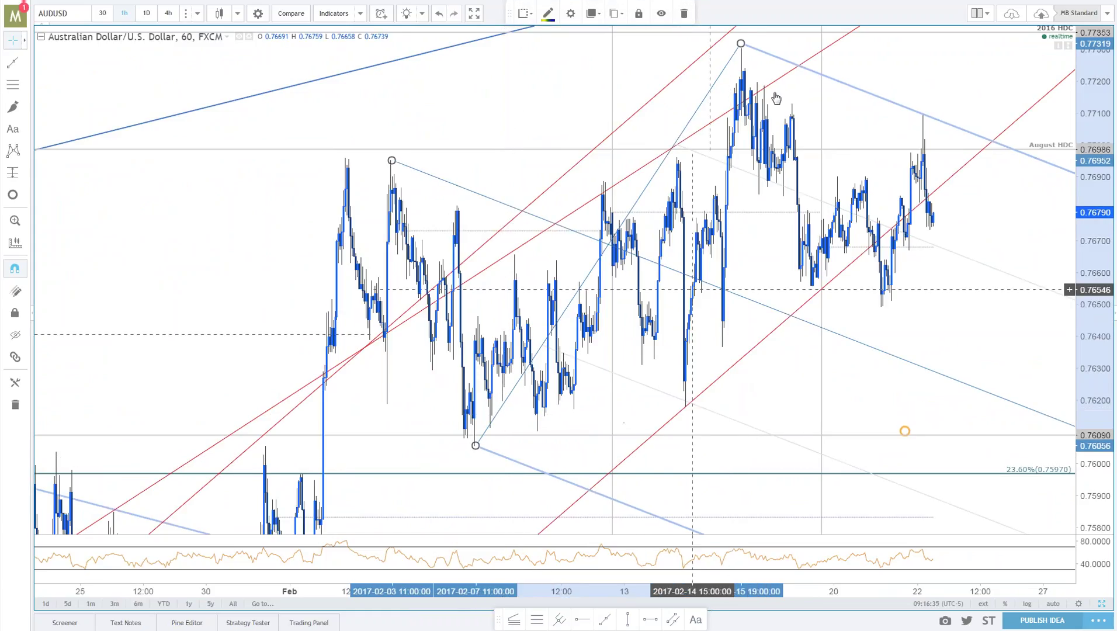
left_click_drag(1059, 176, 1065, 362)
scroll(1069, 361, "down", 5)
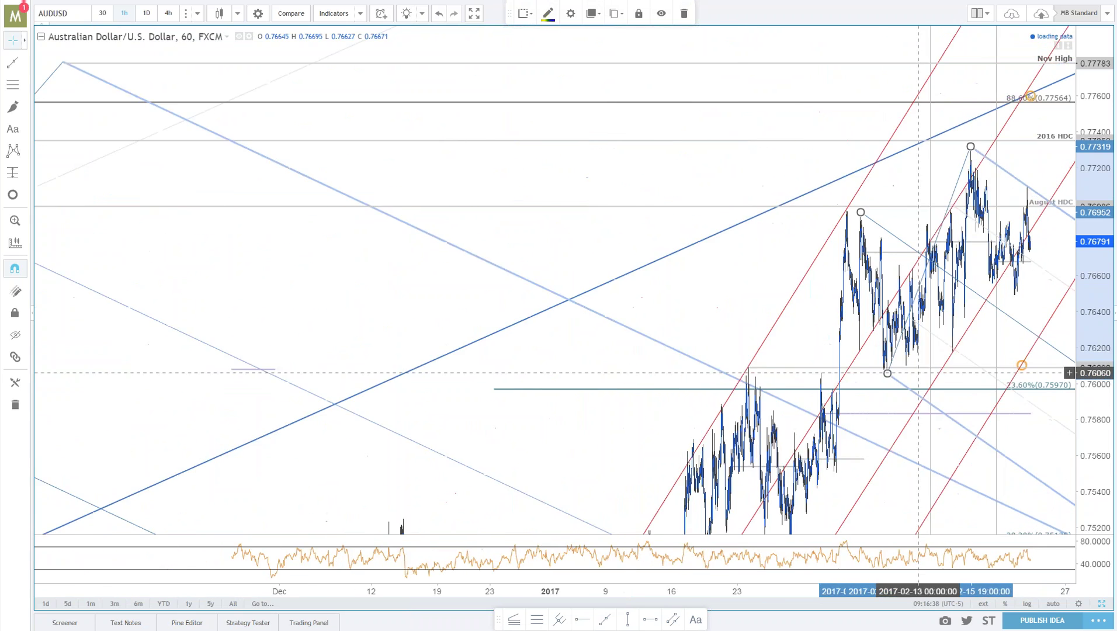
scroll(1097, 270, "up", 3)
left_click_drag(1096, 270, 1096, 381)
scroll(1069, 381, "down", 3)
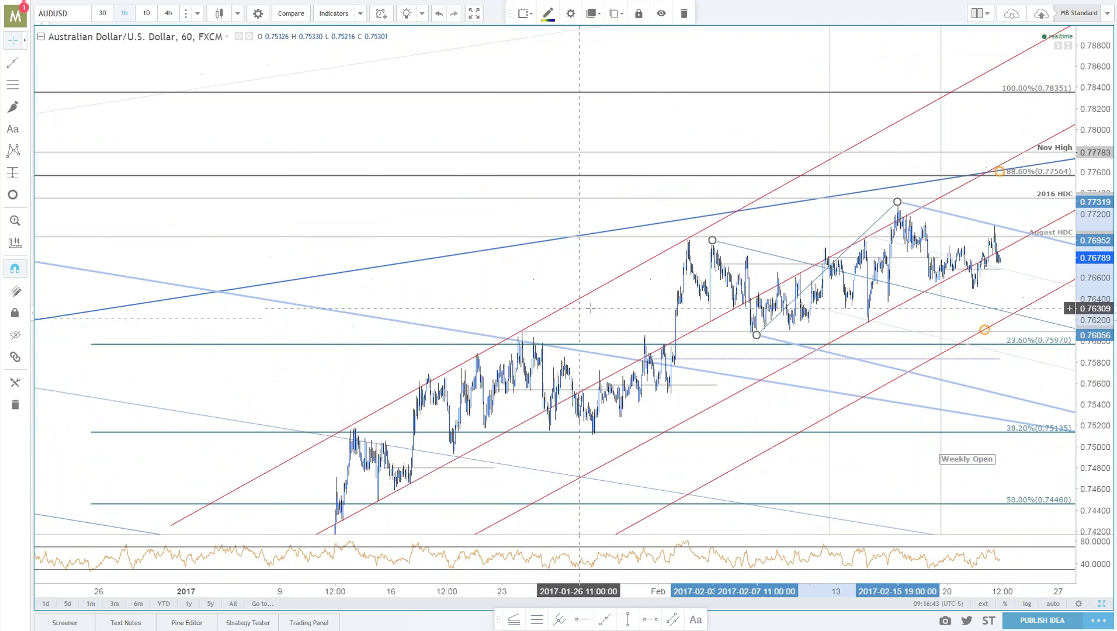
Frame January onward and move the orange circle up onto the lower red channel line.
left_click_drag(634, 298, 737, 308)
scroll(736, 308, "up", 4)
mouse_move(1102, 400)
left_mouse_down()
mouse_move(1101, 166)
mouse_move(1101, 193)
left_mouse_up()
left_click(791, 326)
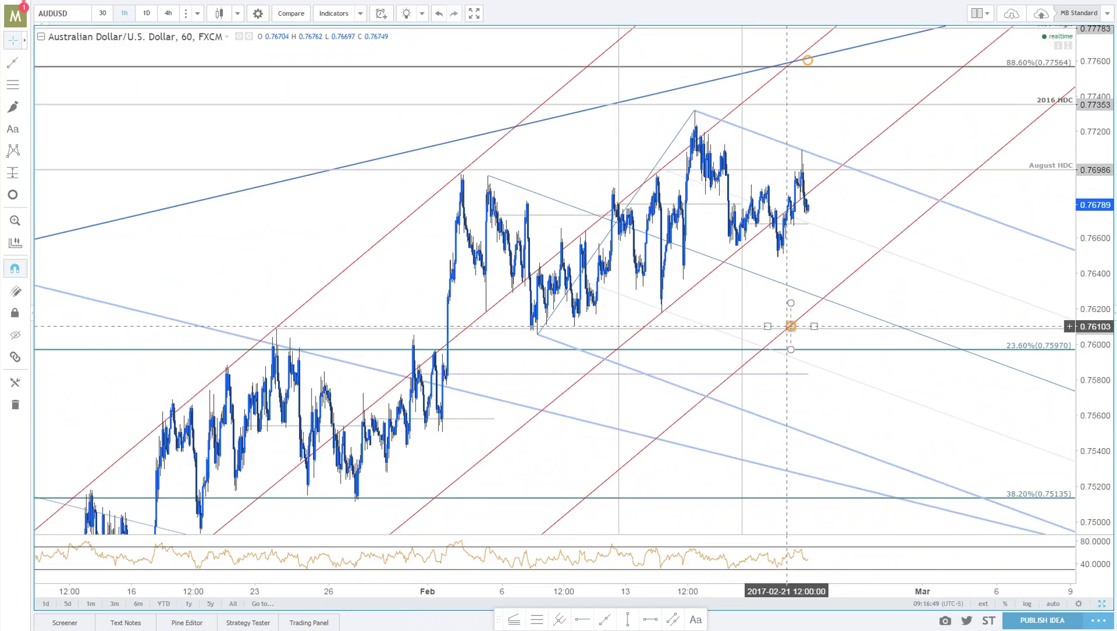
left_click_drag(791, 325, 830, 291)
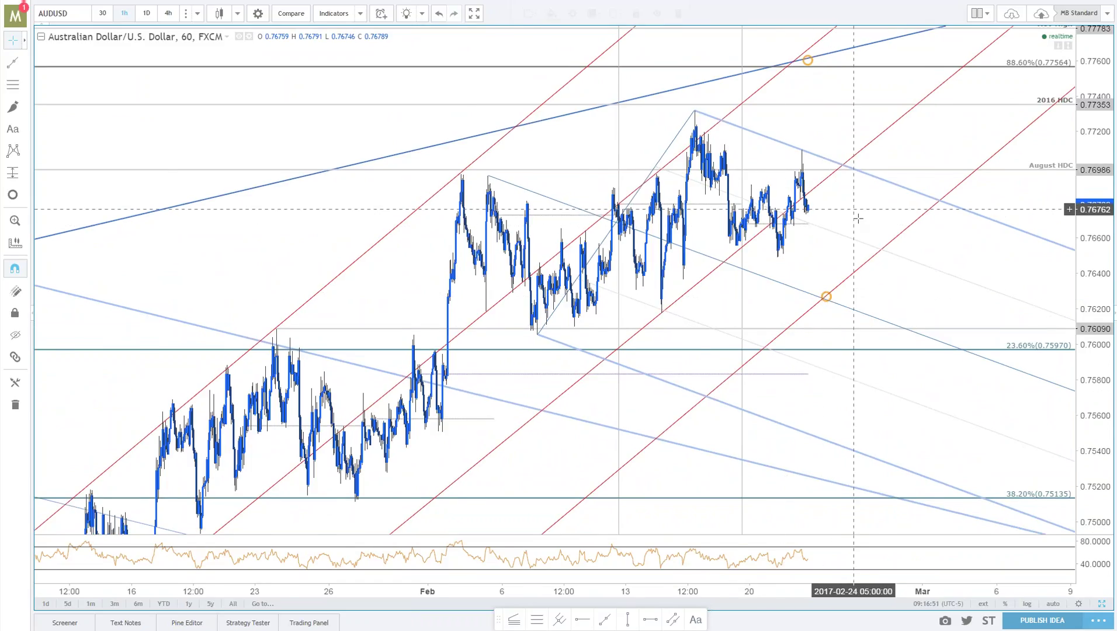
scroll(830, 238, "up", 3)
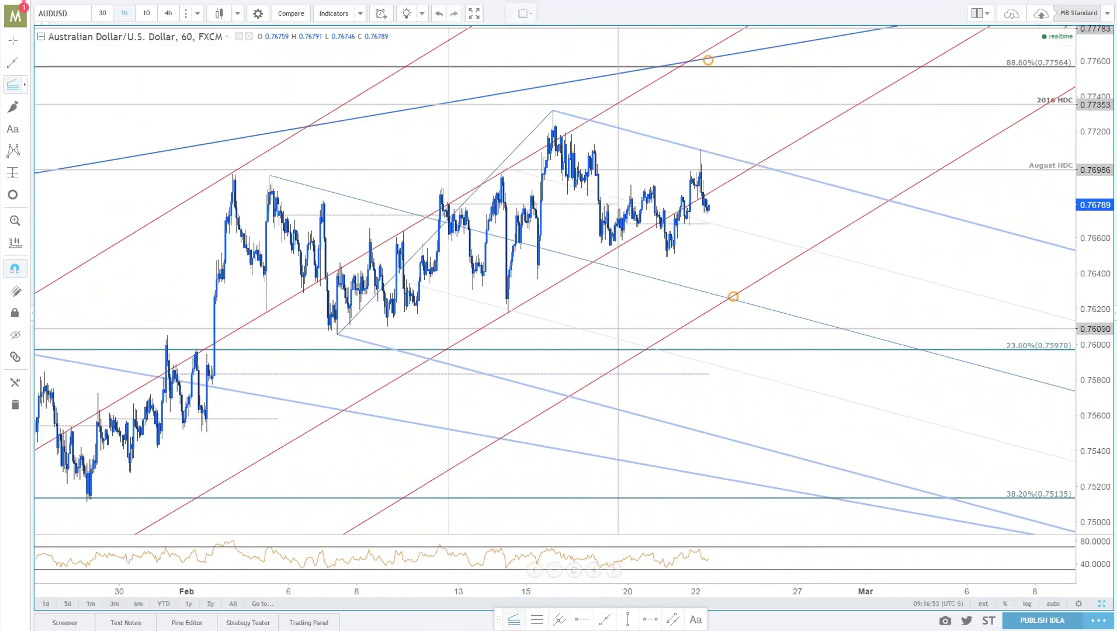
Draw a Fib extension from the Feb 15 high through the Feb 21 low to the Feb 22 high.
left_click(552, 111)
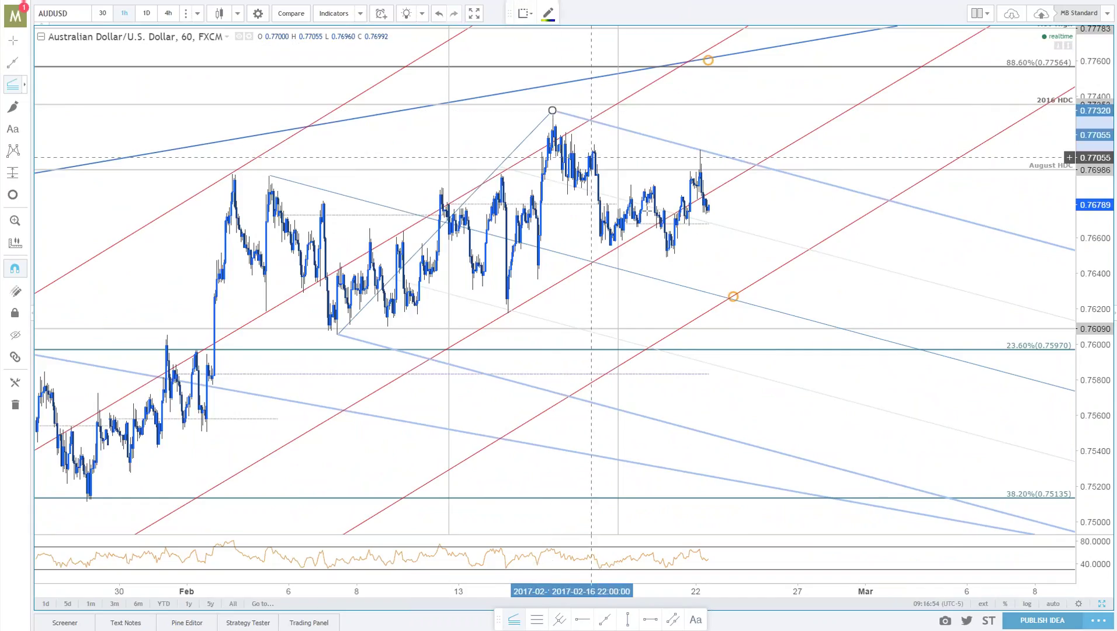
left_click(666, 257)
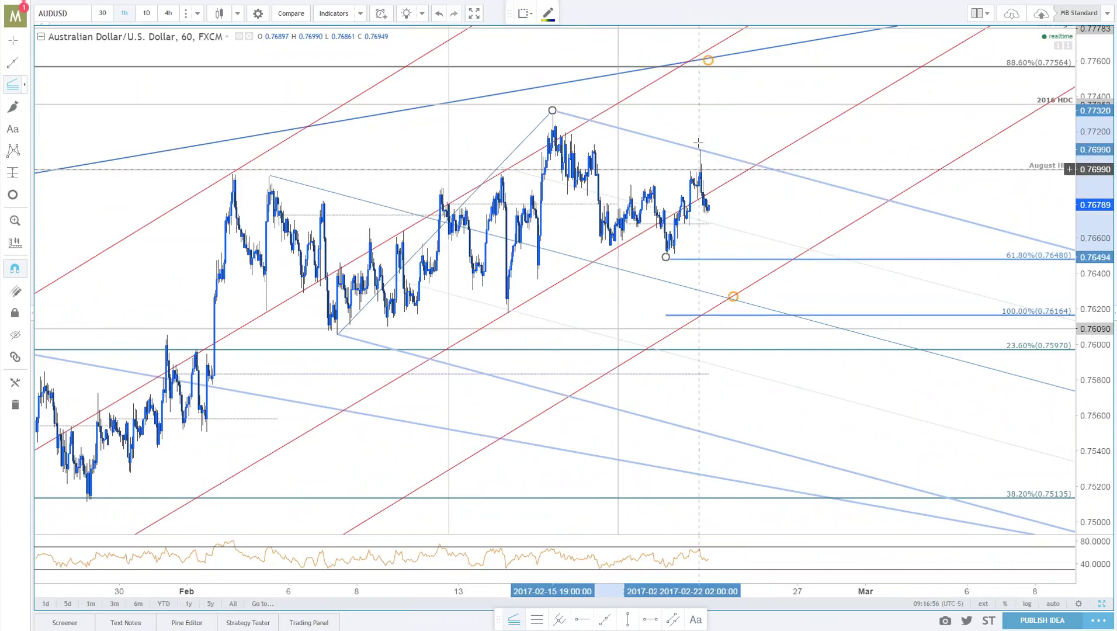
left_click(699, 147)
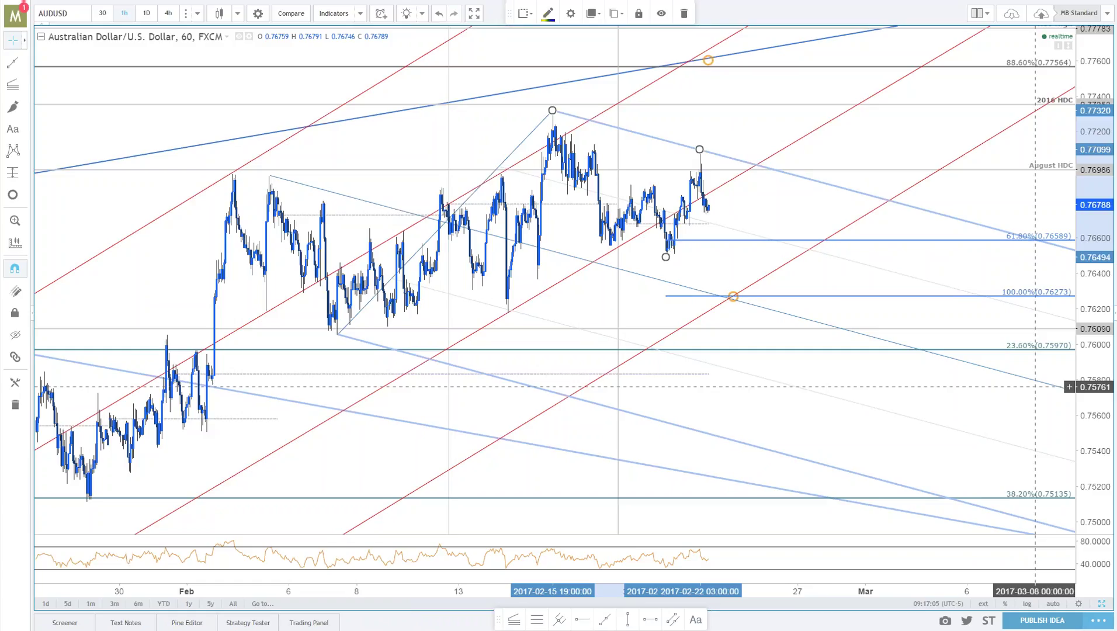
left_click(744, 293)
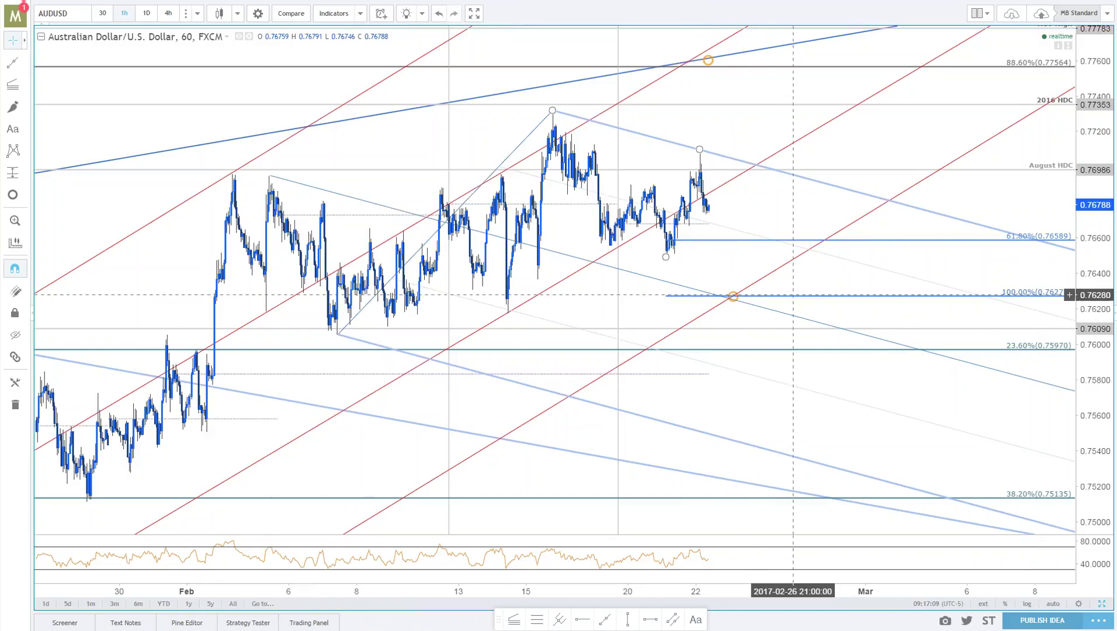
left_click(811, 296)
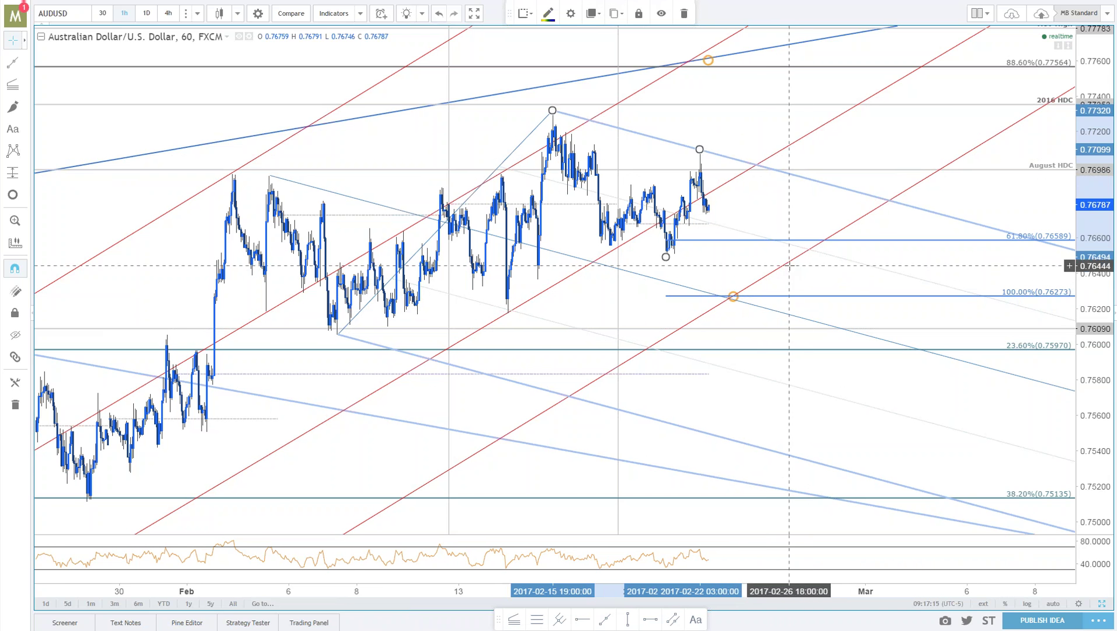
scroll(444, 463, "down", 5)
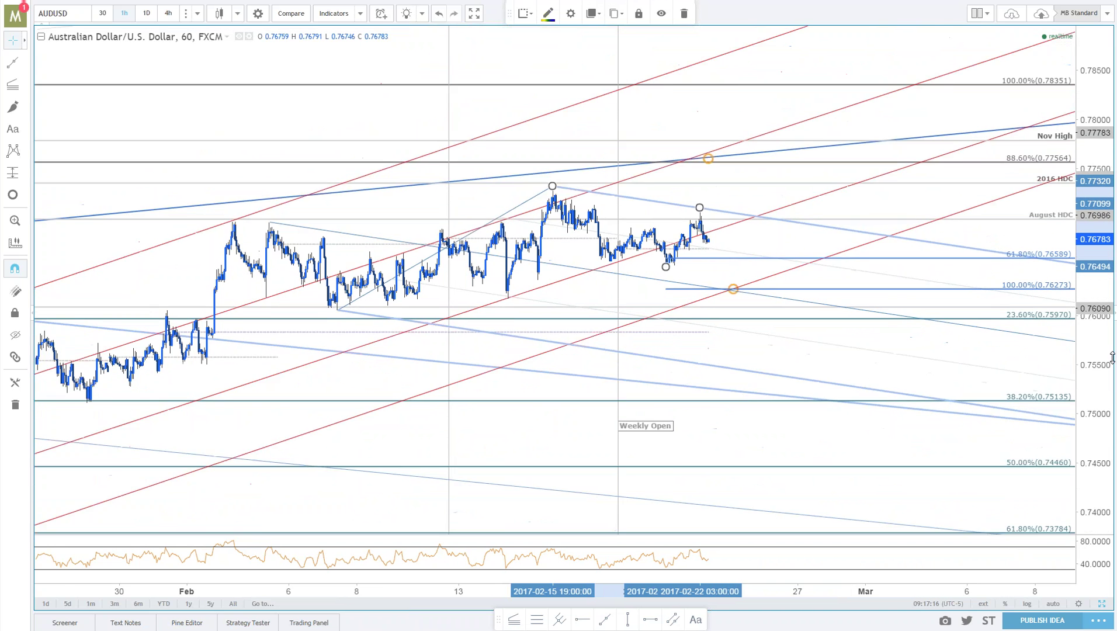
Reframe the AUD/USD chart on February's swings, then switch the symbol to XAGUSD.
left_click_drag(444, 463, 446, 327)
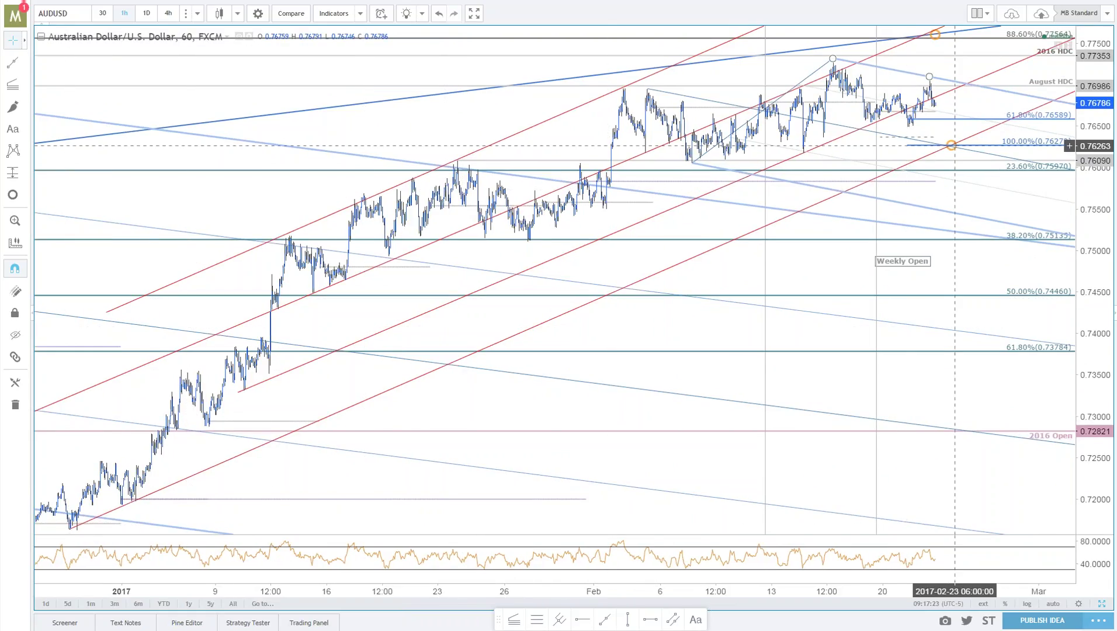
left_click(948, 150)
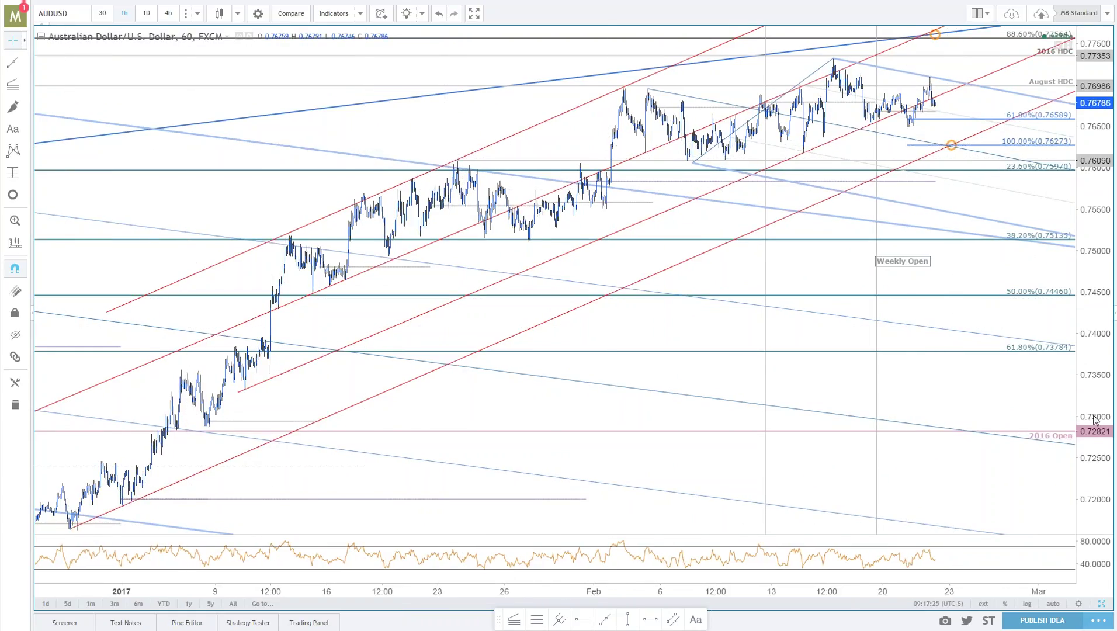
left_click_drag(1095, 466, 1086, 316)
left_click_drag(1016, 306, 976, 435)
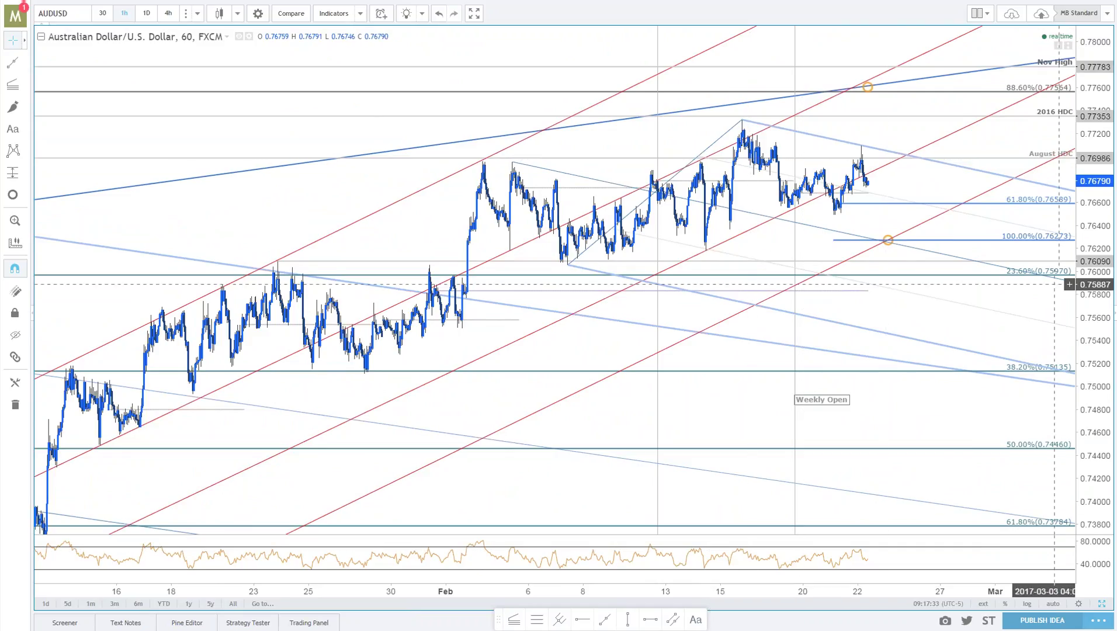
left_click_drag(1105, 264, 1103, 234)
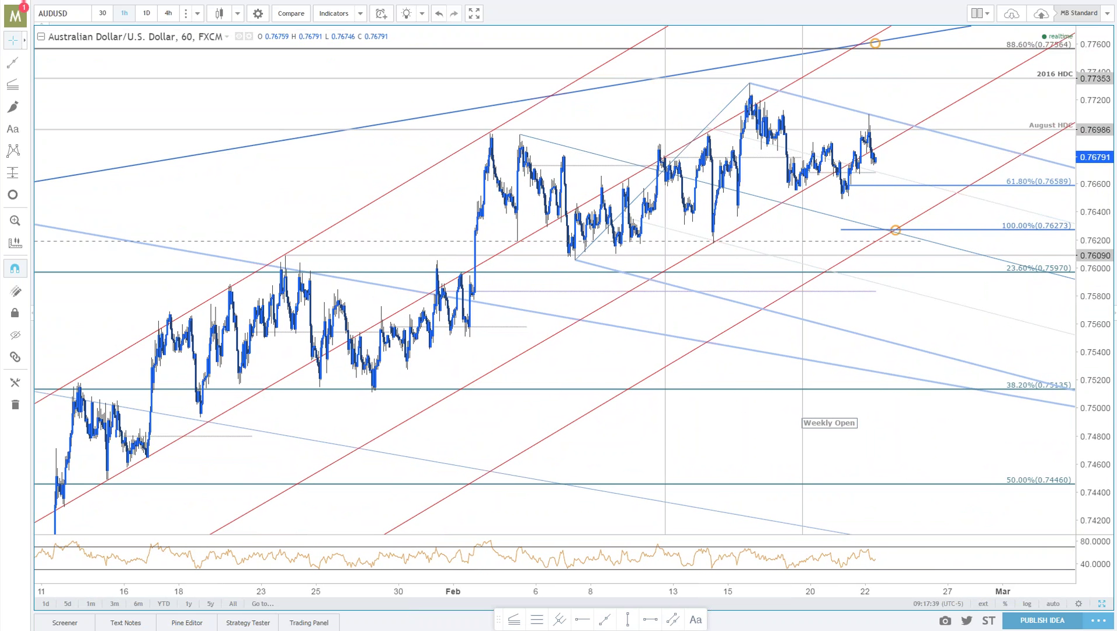
key("Down")
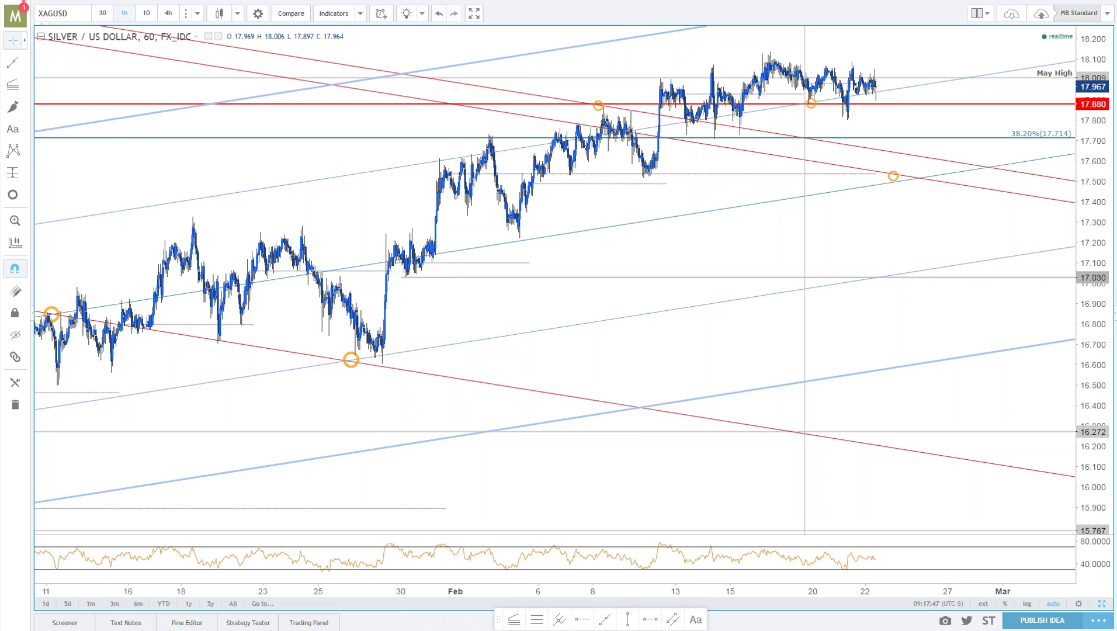
scroll(914, 78, "up", 3)
left_click_drag(1092, 280, 1092, 222)
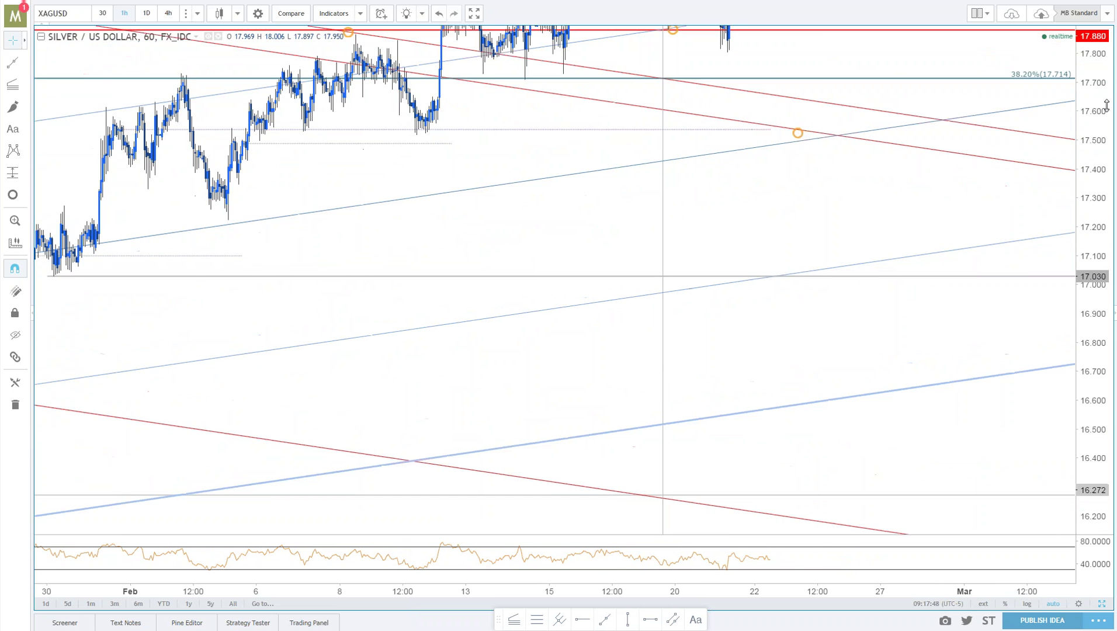
left_click_drag(818, 224, 850, 468)
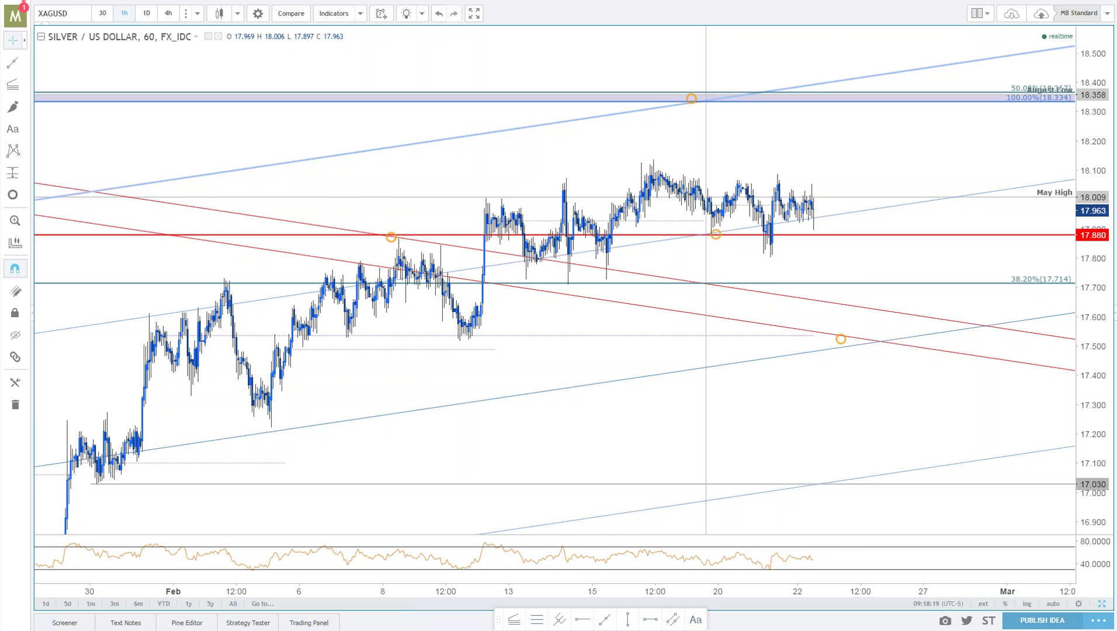
Switch the symbol to the DXY 60-minute chart with its Jan HDC and Fibonacci levels.
key("space")
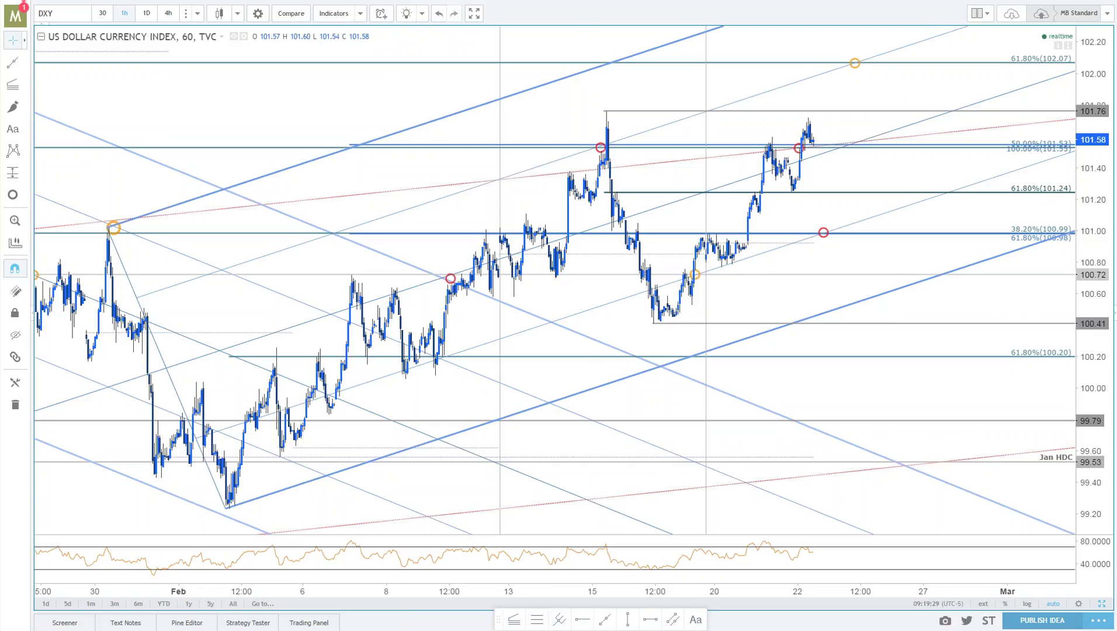
Load the Natural Gas (NATGASUSD) chart in place of DXY.
left_click(82, 10)
type("N")
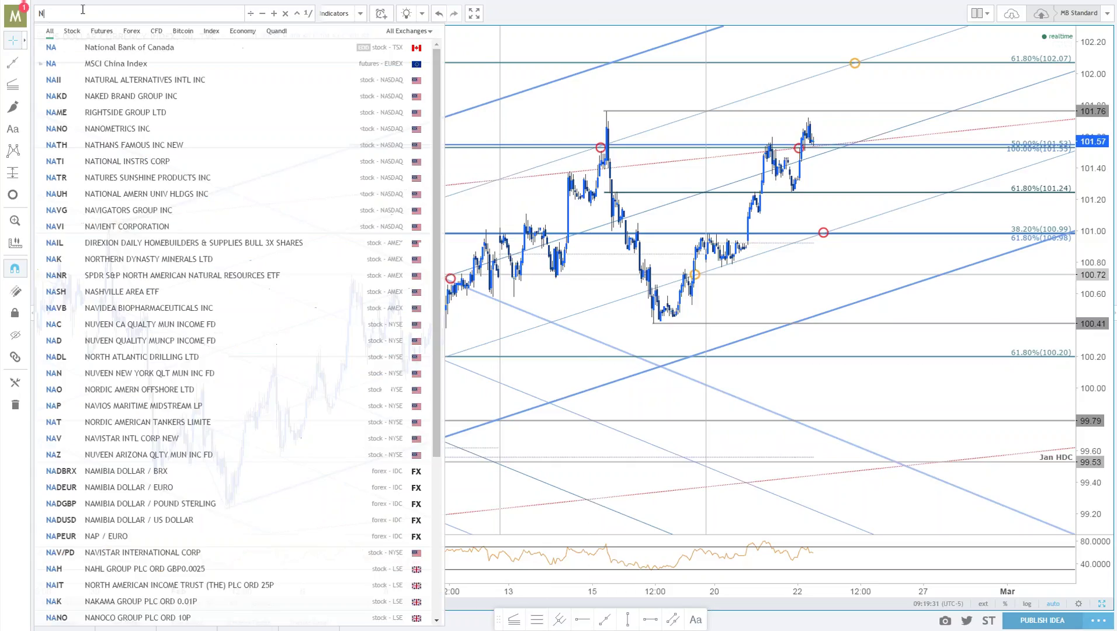
type("ATGASUISD")
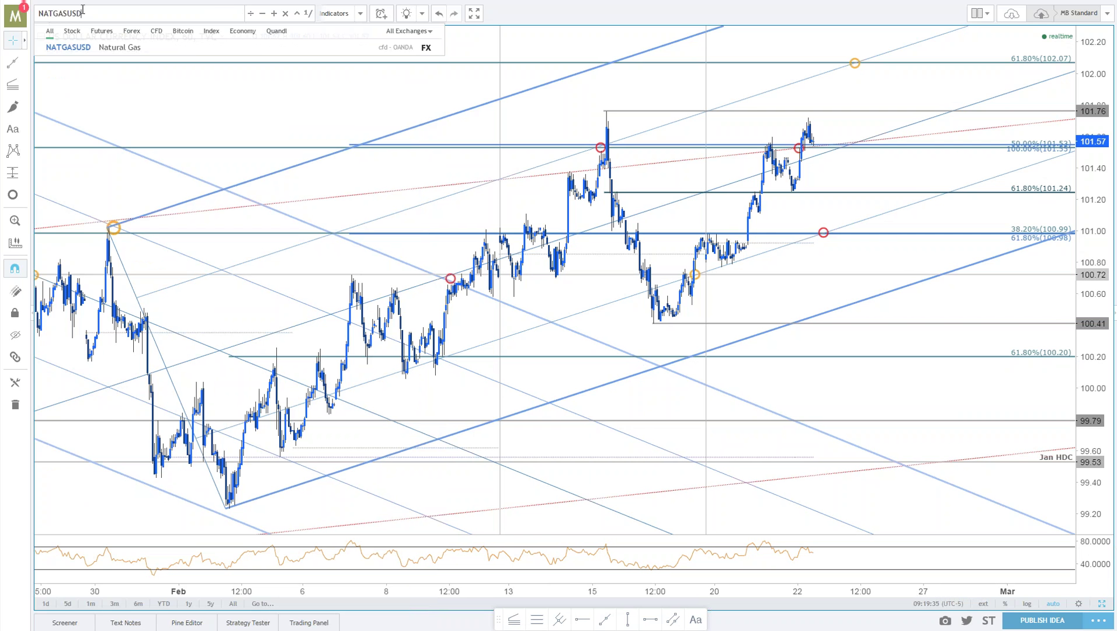
key("Return")
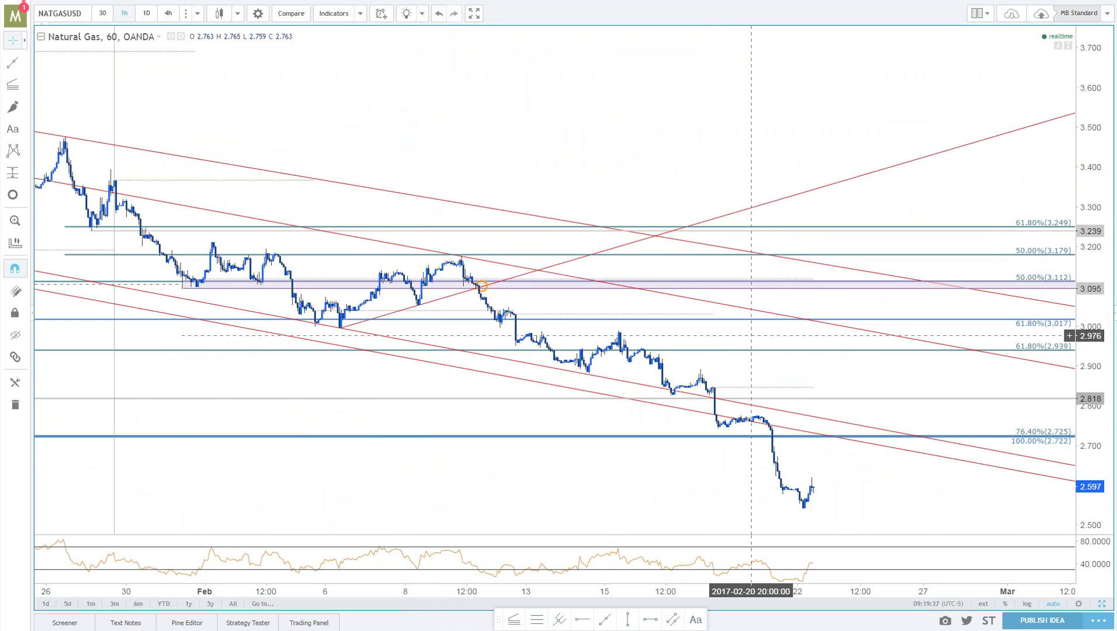
Delete the rising red trend line from the Natural Gas hourly chart.
scroll(783, 496, "down", 3)
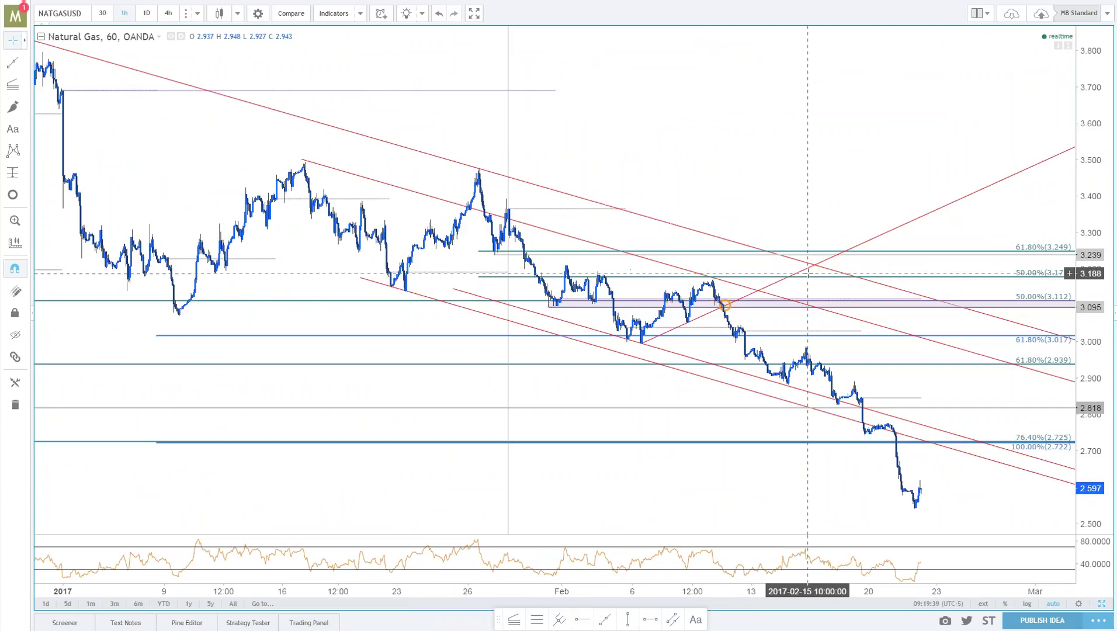
left_click(814, 266)
key("Delete")
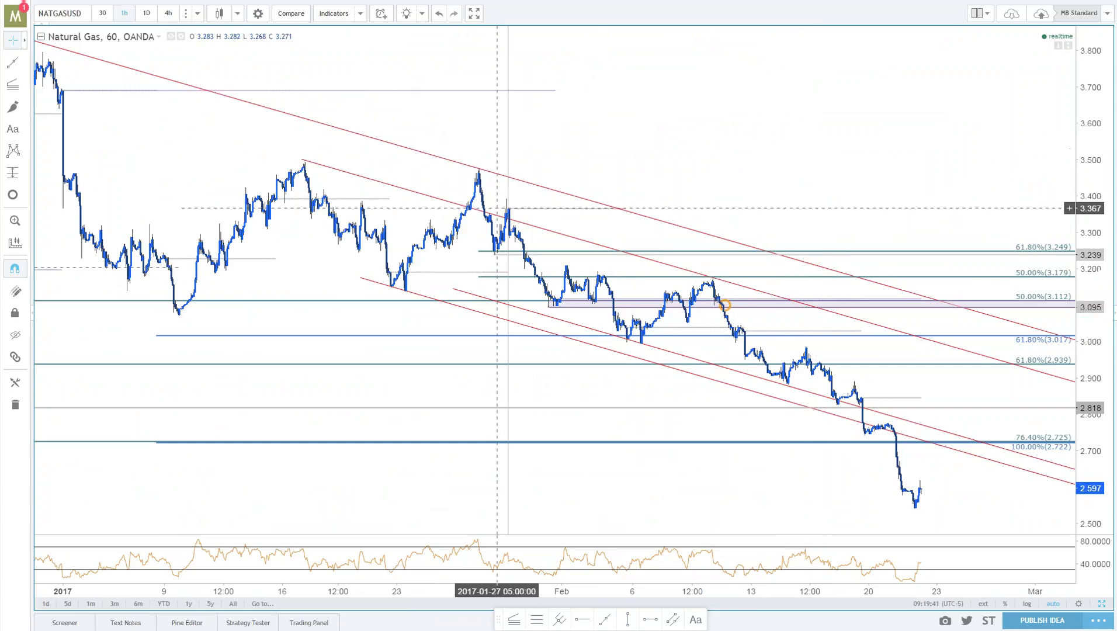
Clone the lower red channel line into a parallel line from the 9 Jan low near 3.09.
left_click_drag(462, 289, 188, 322)
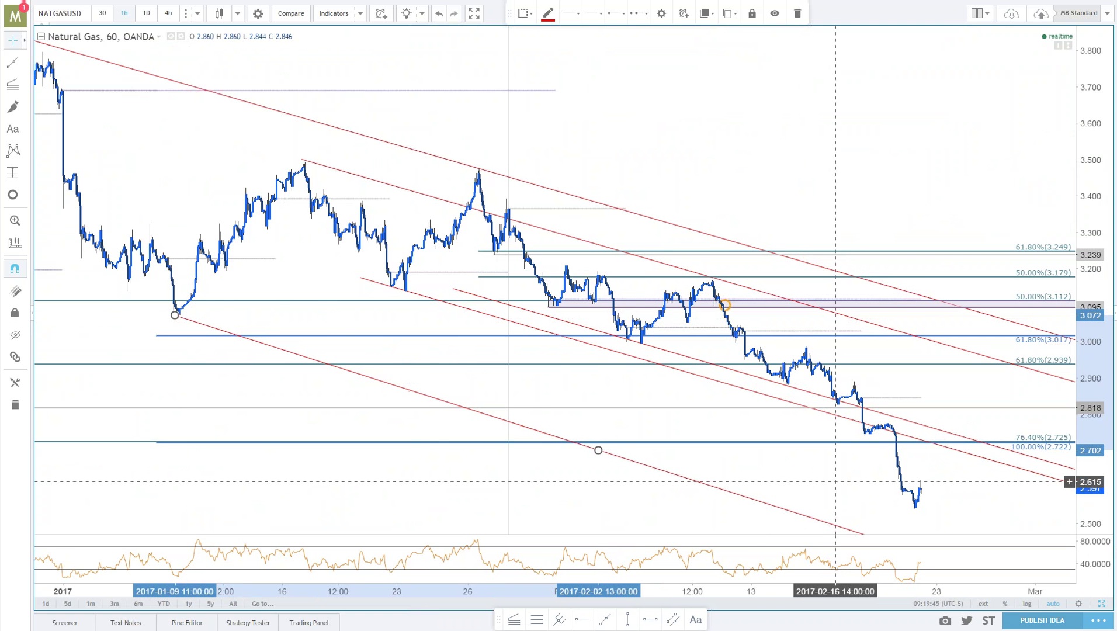
scroll(439, 388, "down", 5)
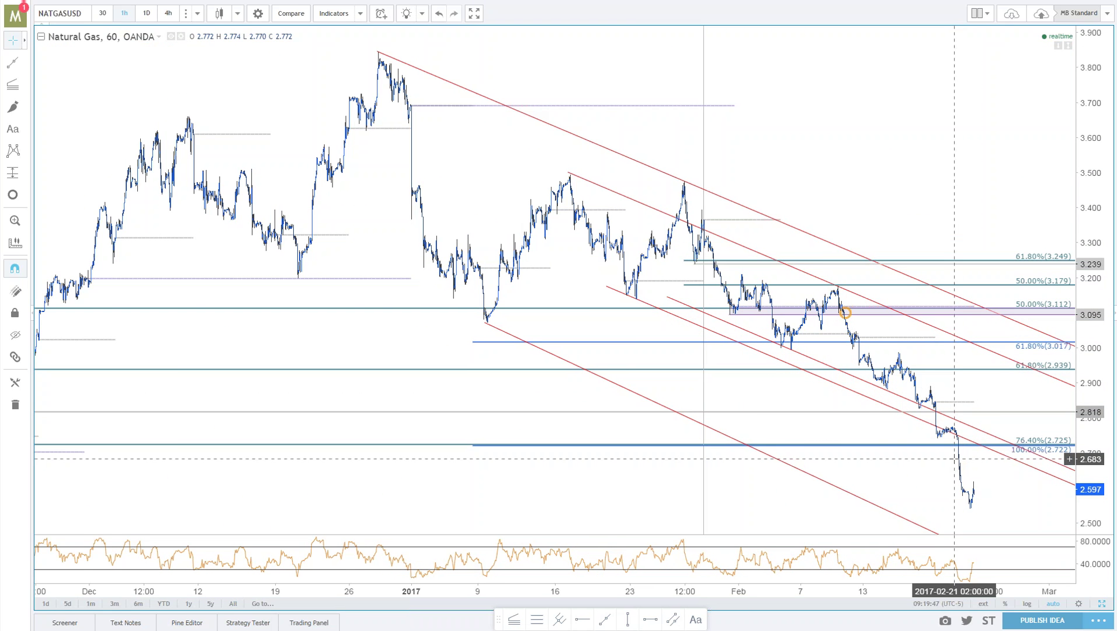
scroll(979, 460, "up", 3)
scroll(753, 449, "up", 2)
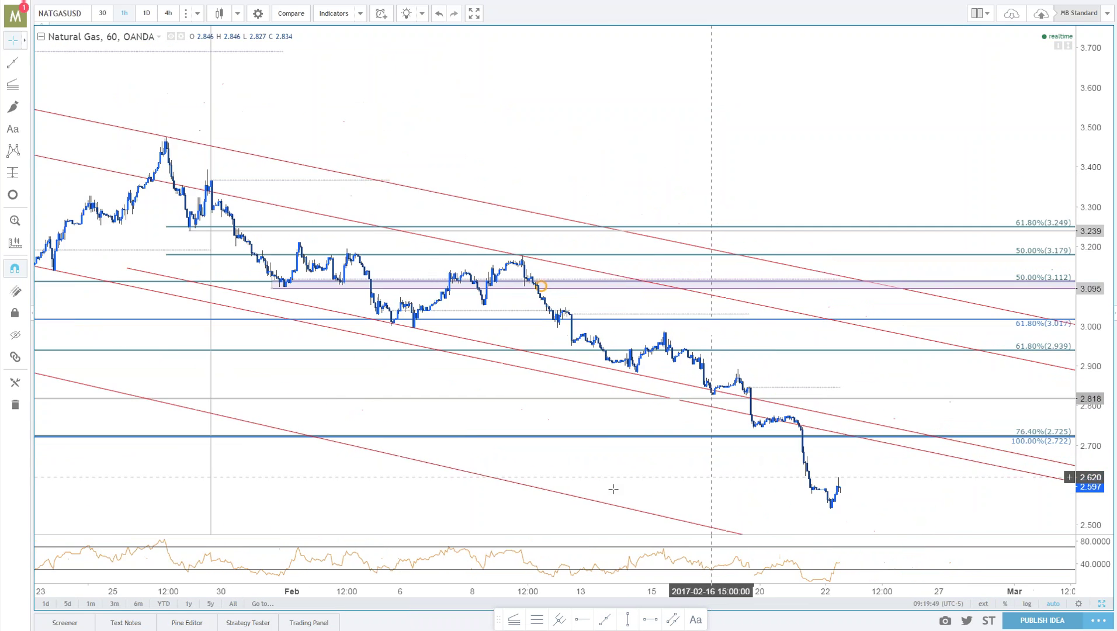
left_click_drag(577, 501, 576, 369)
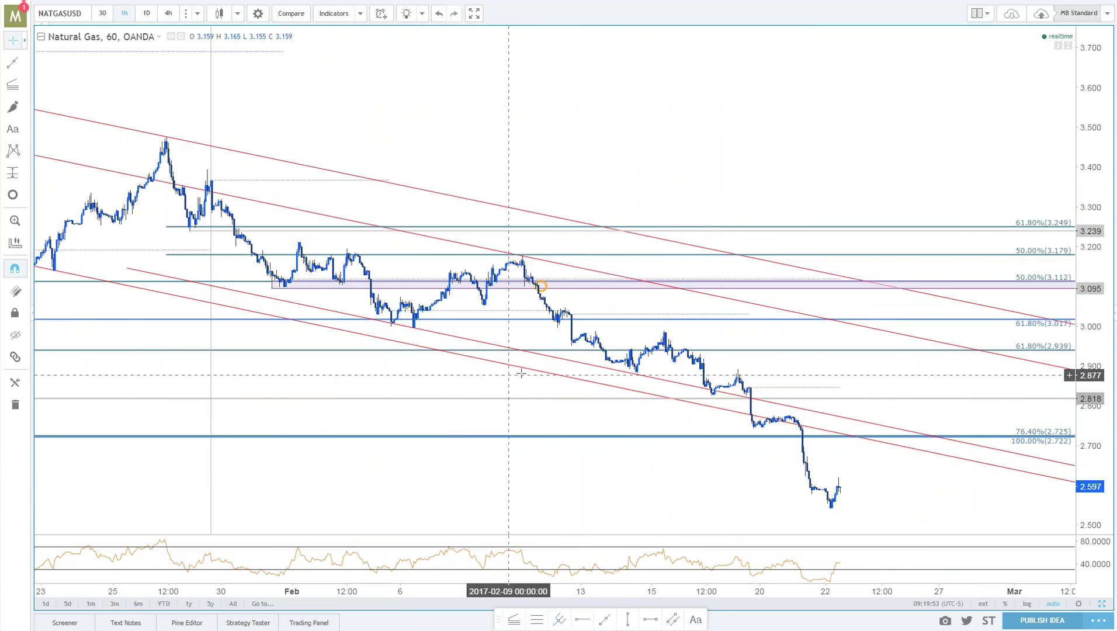
scroll(514, 374, "down", 2)
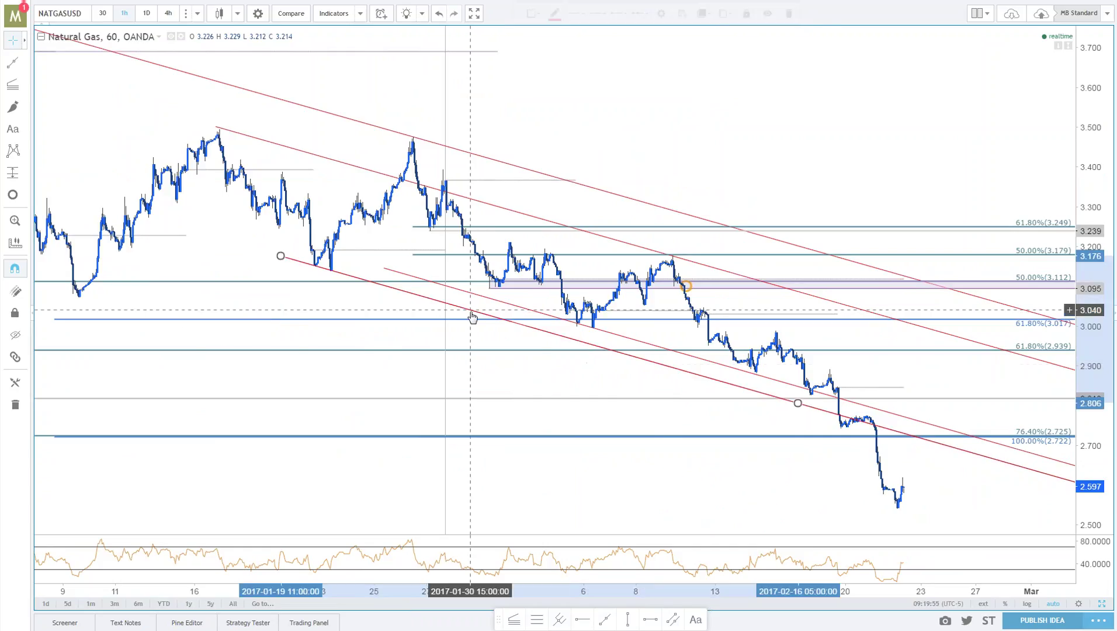
mouse_move(474, 315)
left_mouse_down()
mouse_move(244, 344)
mouse_move(295, 260)
mouse_move(304, 262)
left_mouse_up()
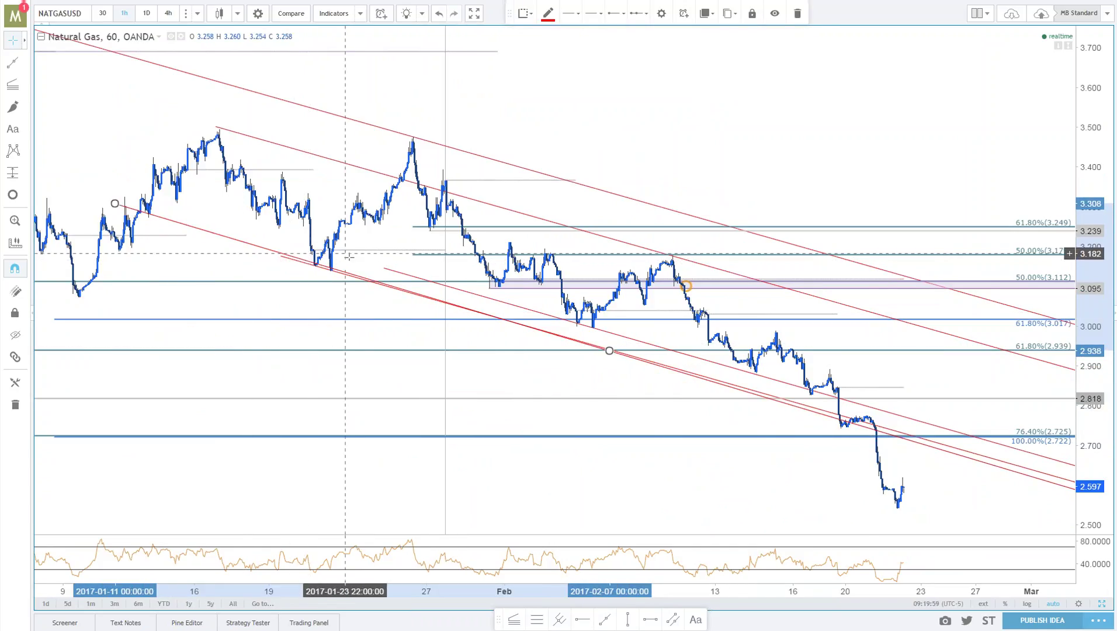
key("Delete")
scroll(638, 426, "down", 2)
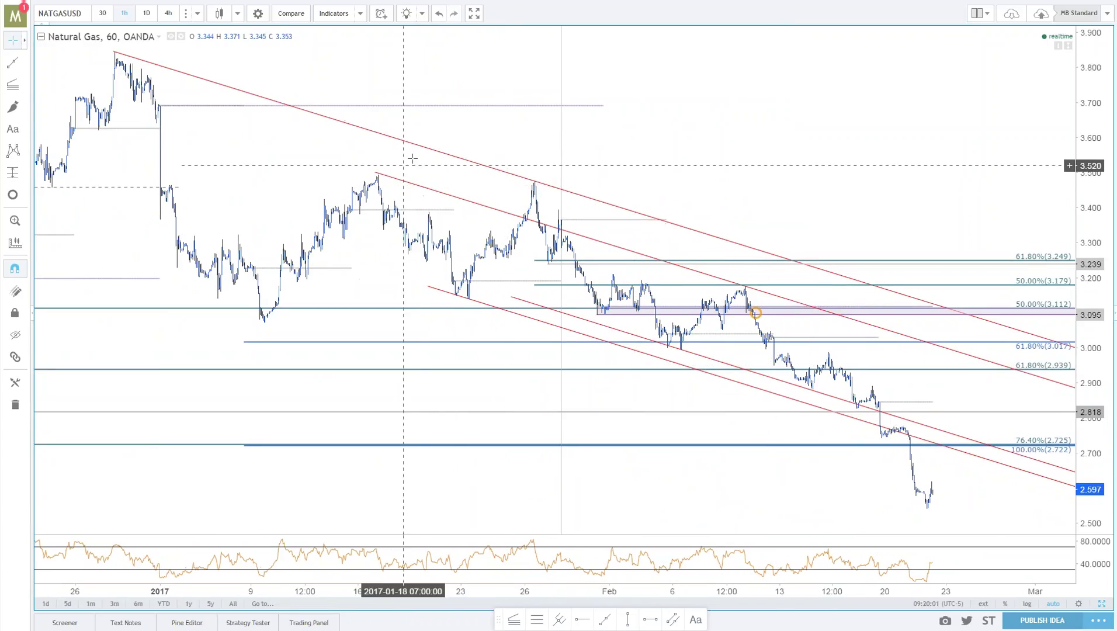
mouse_move(399, 180)
left_mouse_down()
mouse_move(432, 179)
mouse_move(557, 412)
left_mouse_up()
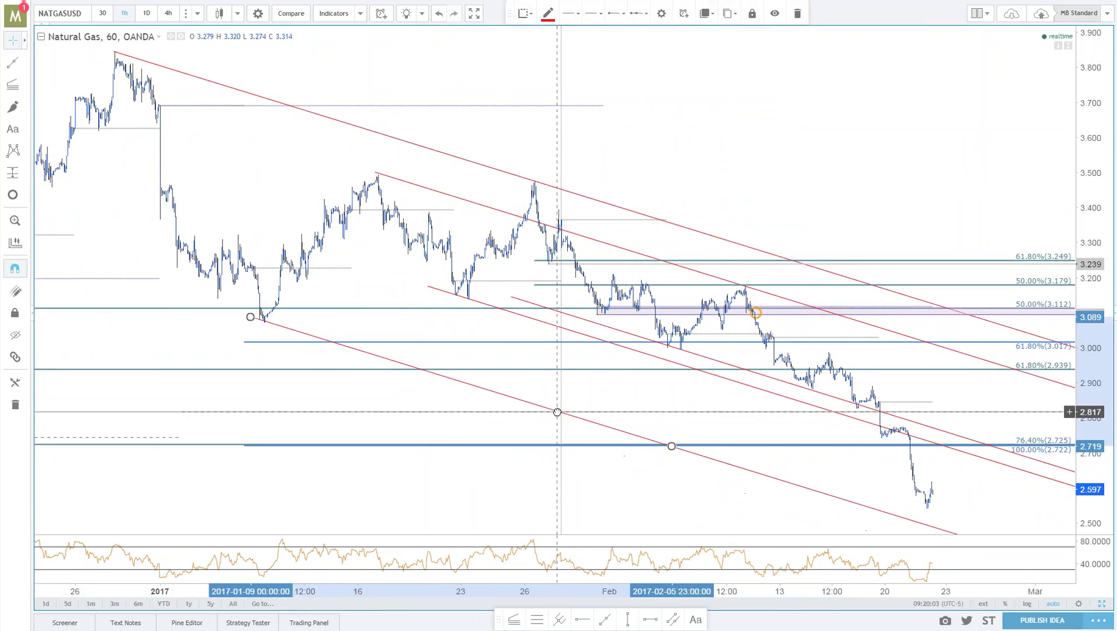
Maximize the daily Natural Gas chart and compress its price scale to show more levels.
left_click_drag(952, 473, 832, 473)
left_click(1104, 606)
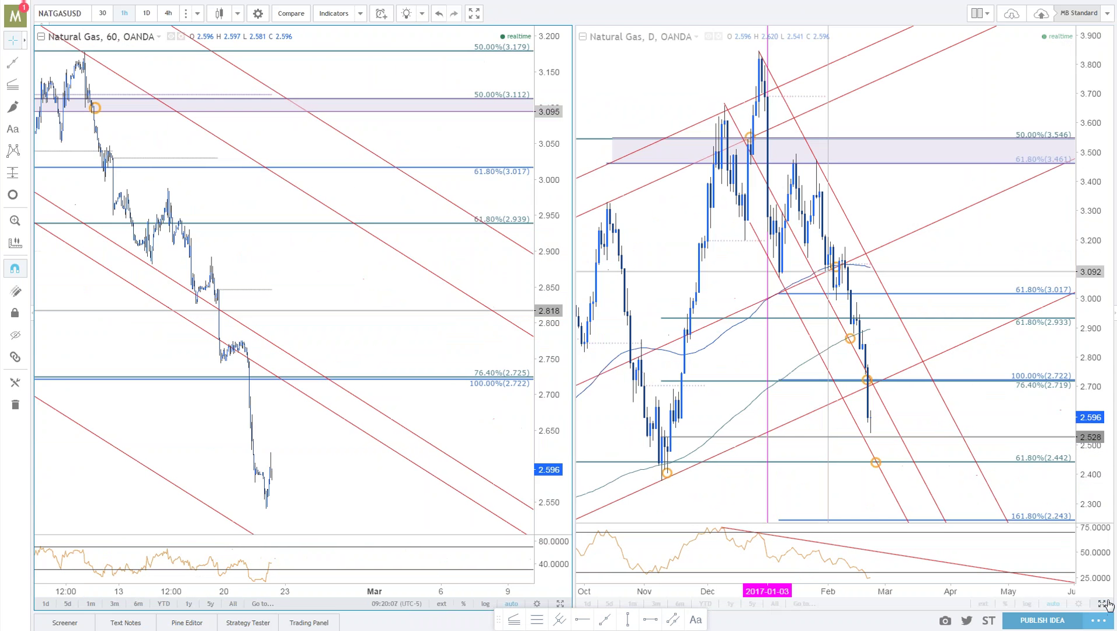
left_click(1104, 604)
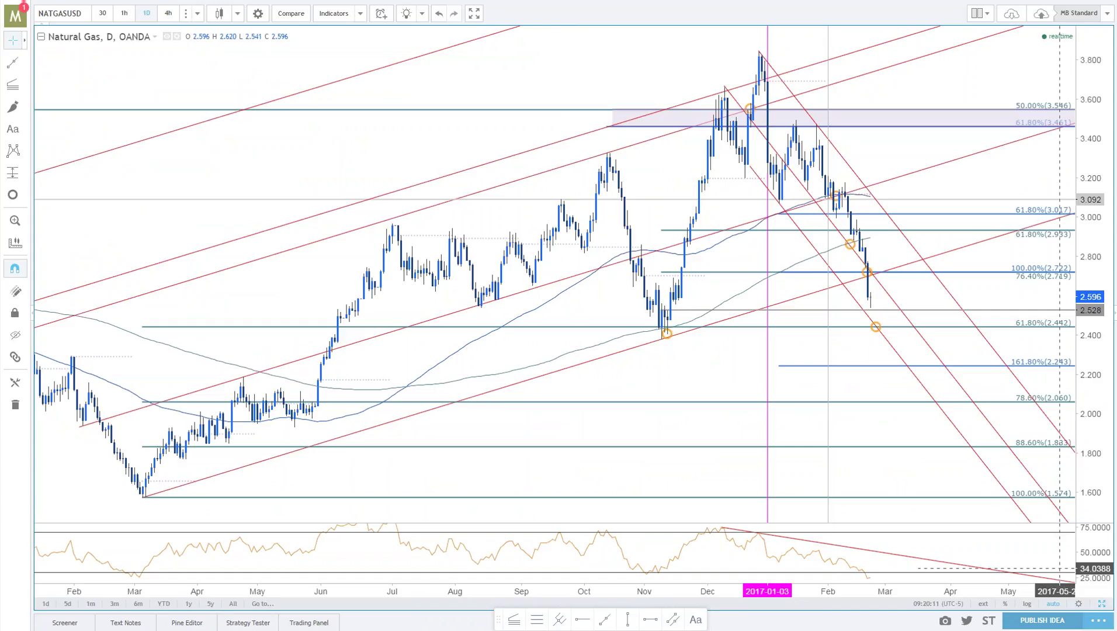
scroll(1056, 569, "down", 2)
scroll(1055, 570, "up", 1)
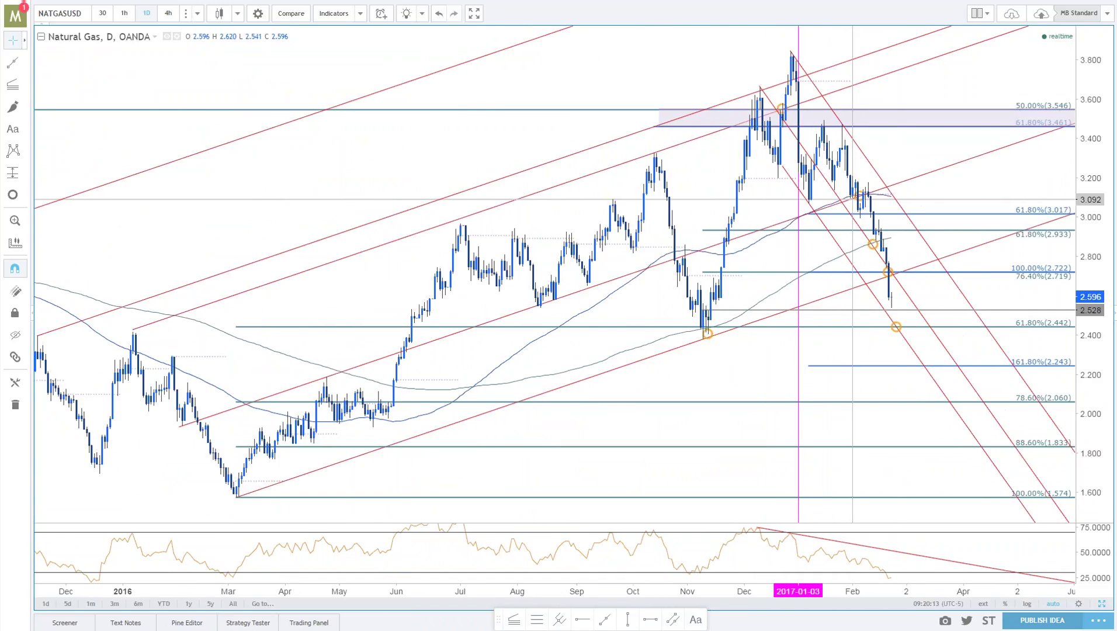
left_click_drag(1096, 184, 1095, 205)
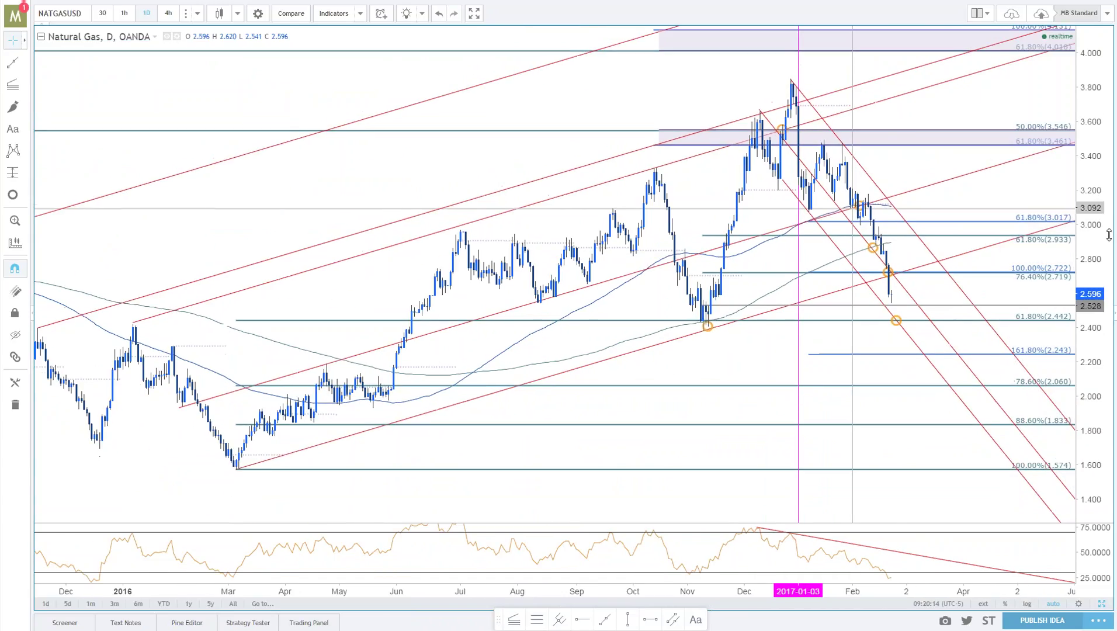
left_click_drag(1007, 196, 997, 183)
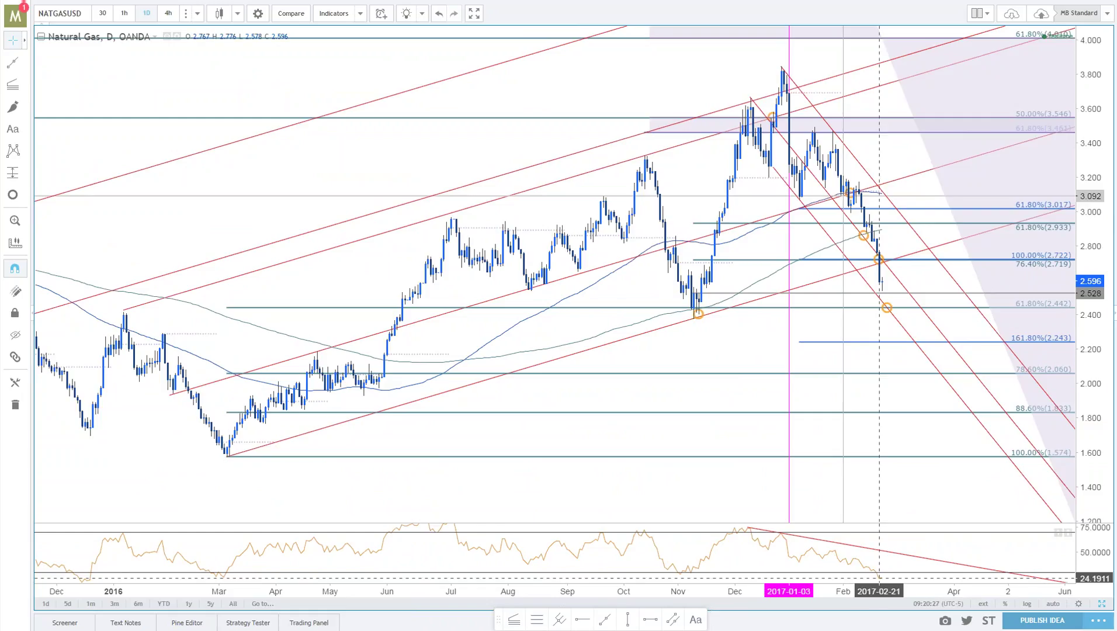
Pan and zoom the daily chart back so the rally from the March low shows.
scroll(263, 575, "down", 2)
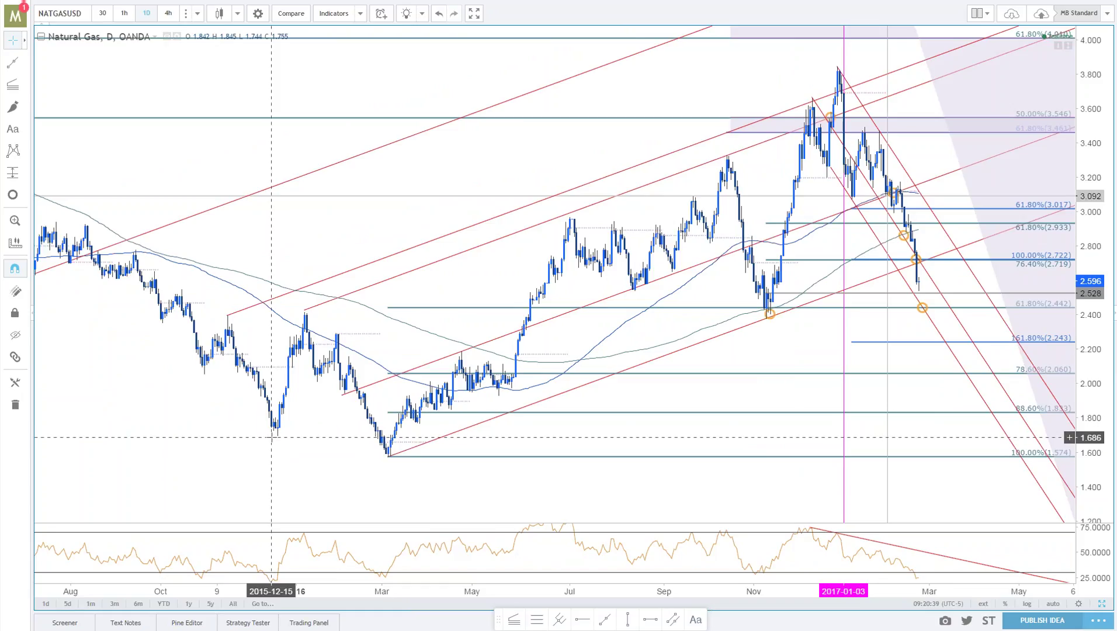
scroll(900, 397, "up", 3)
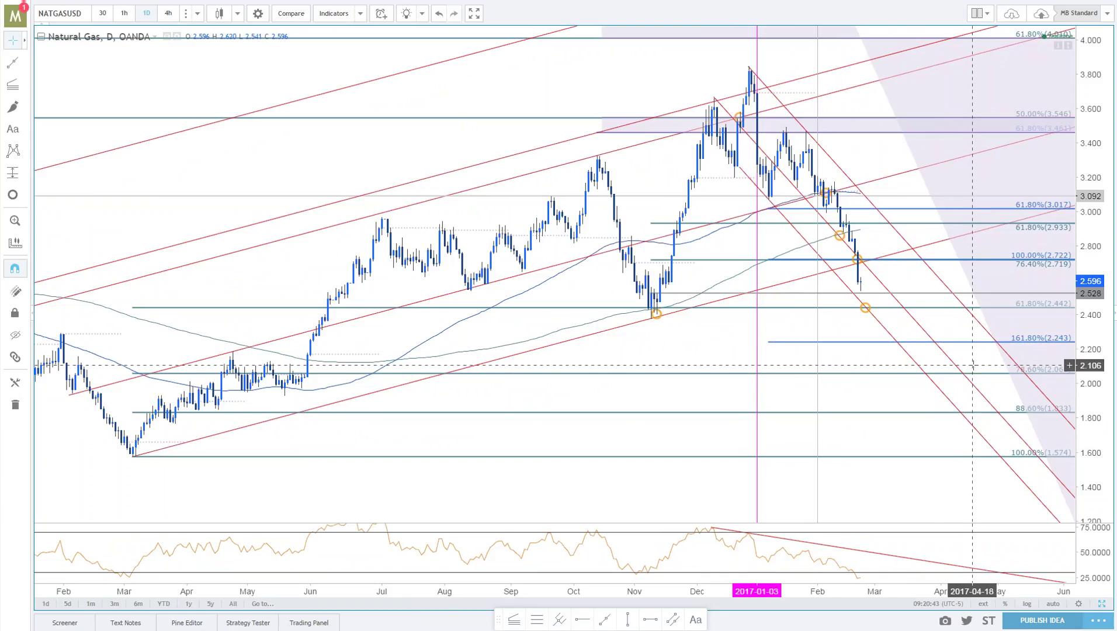
scroll(972, 370, "down", 2)
scroll(971, 370, "down", 2)
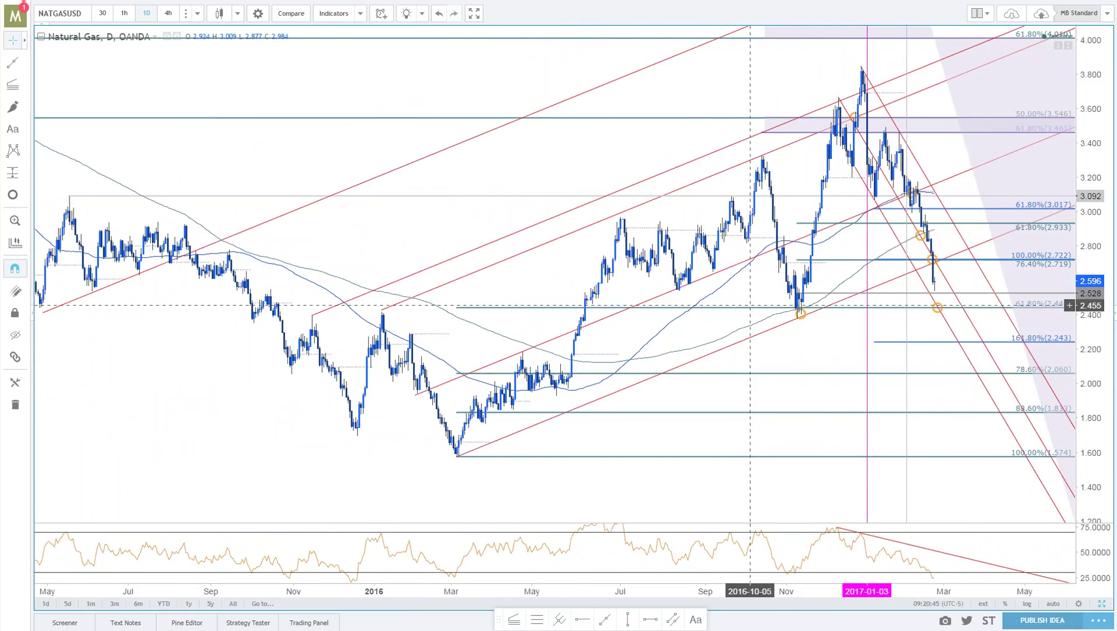
left_click(747, 310)
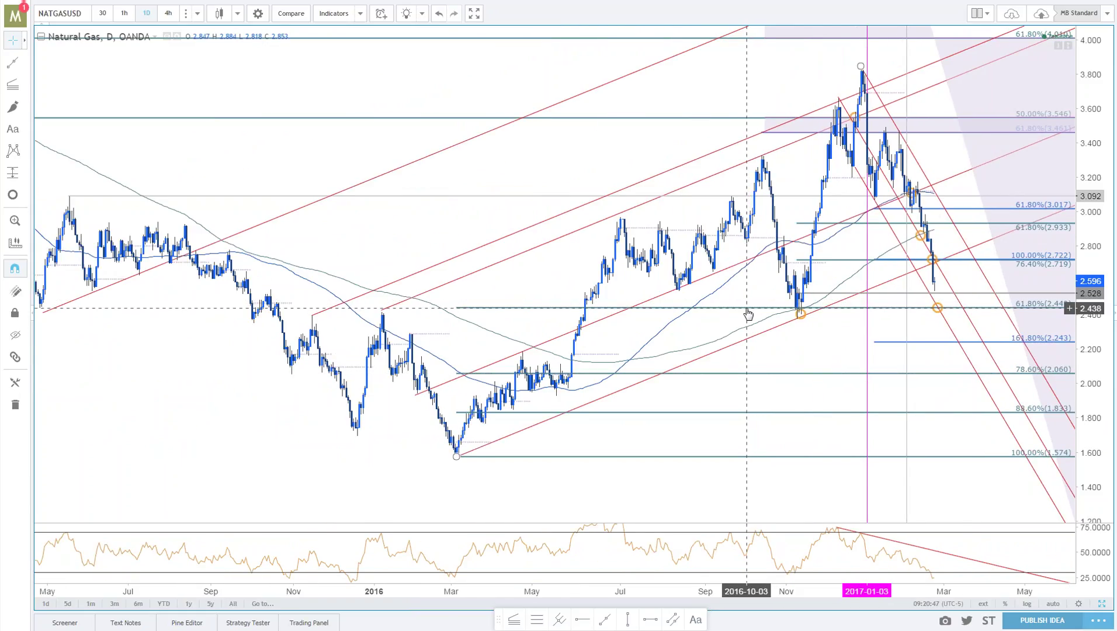
scroll(1079, 315, "up", 2)
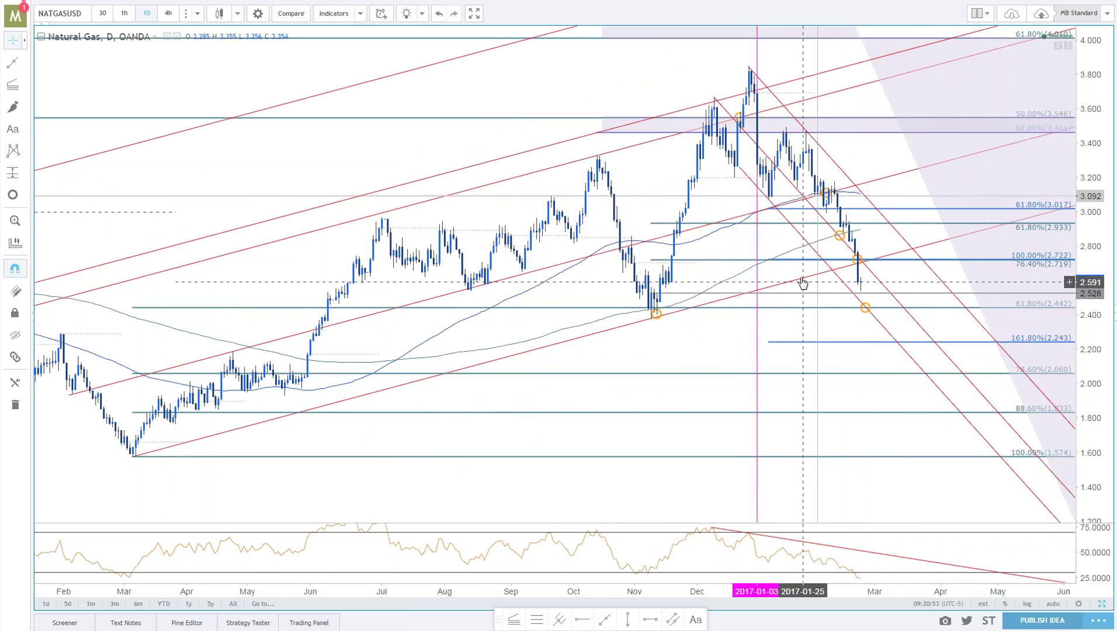
left_click_drag(783, 241, 678, 393)
scroll(687, 395, "up", 1)
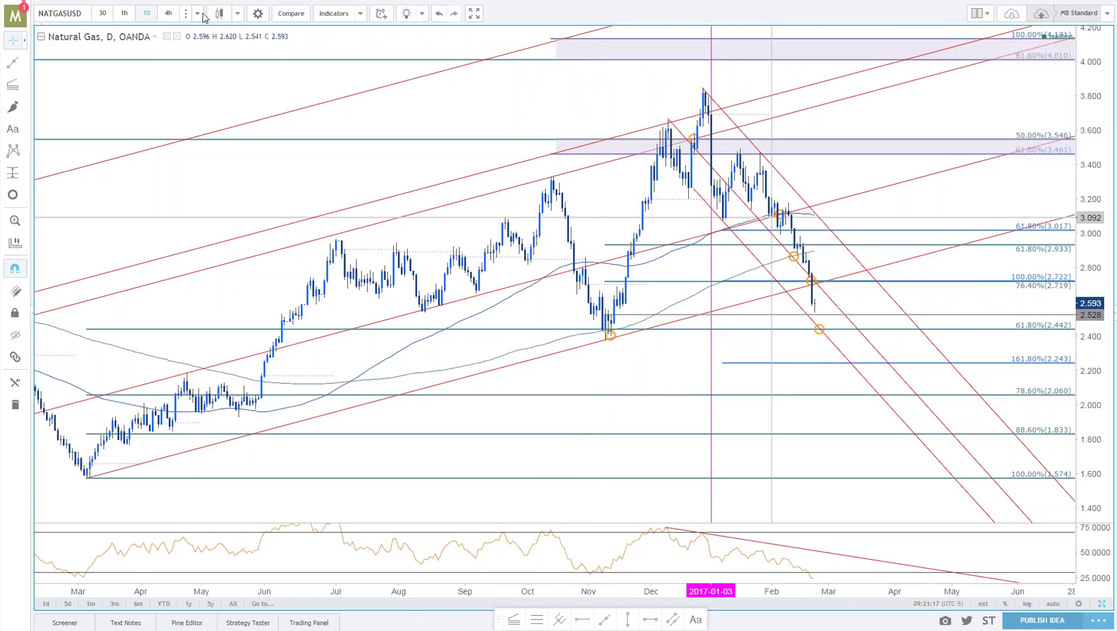
left_click(237, 13)
left_click(164, 113)
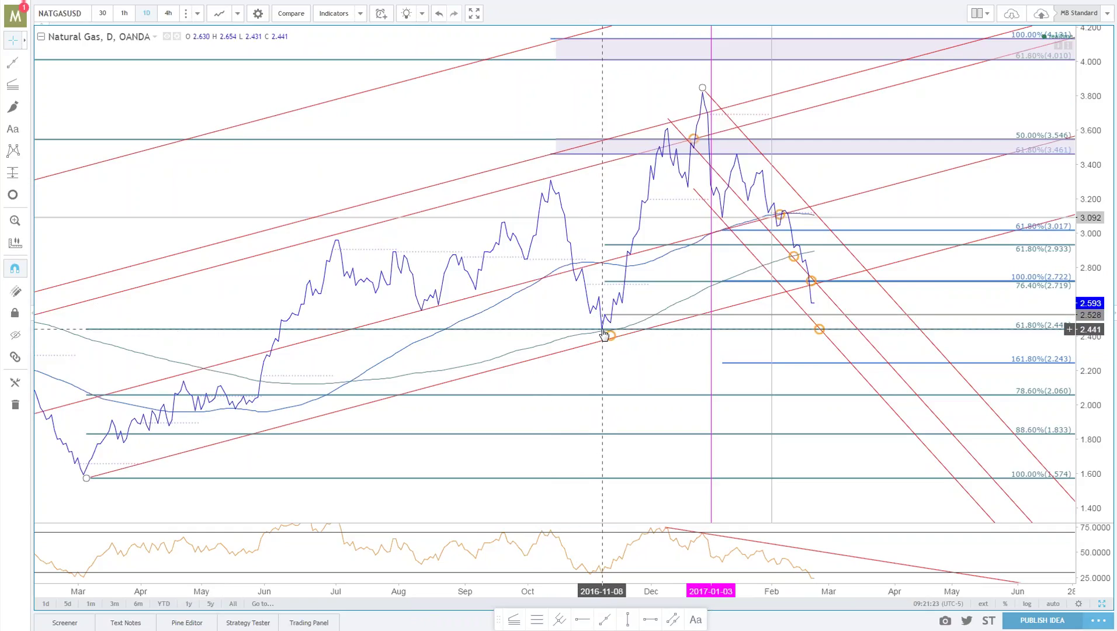
scroll(604, 333, "down", 2)
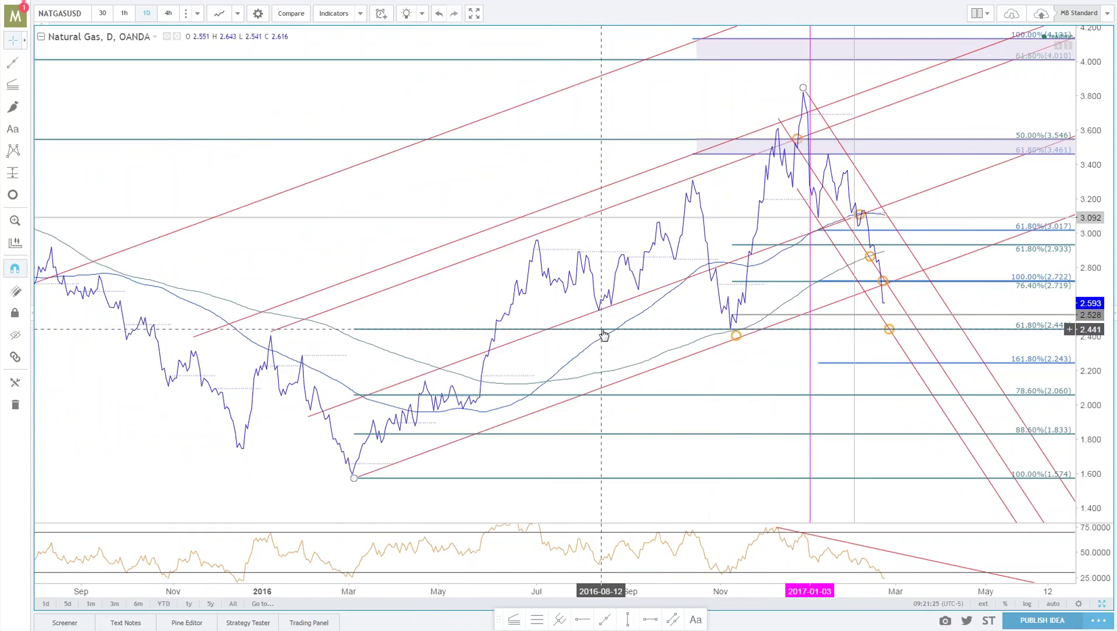
scroll(603, 333, "up", 2)
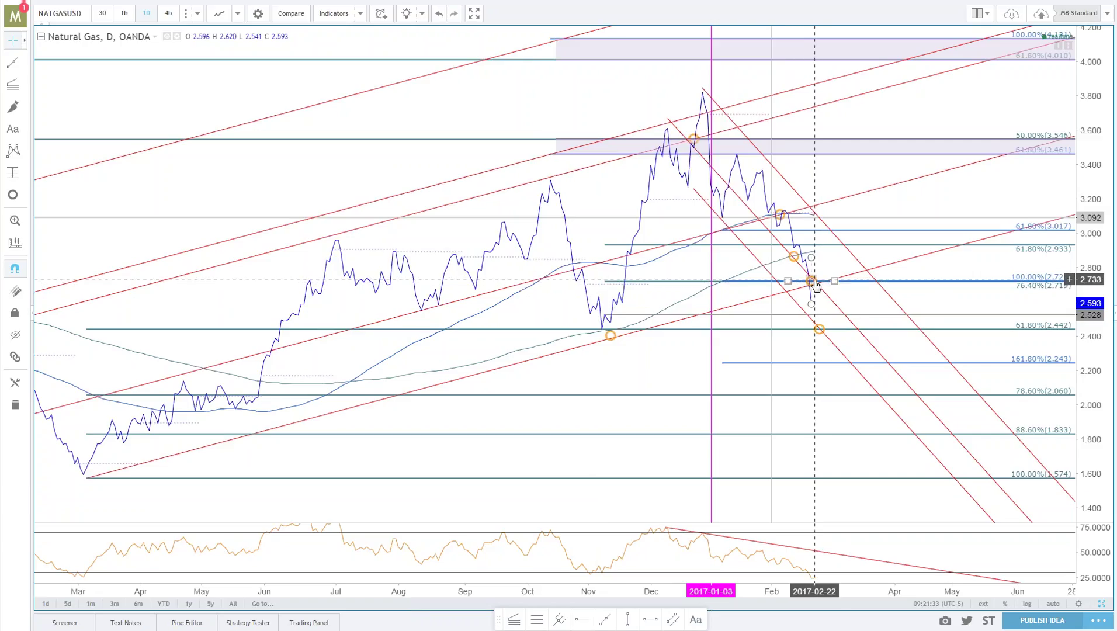
left_click(237, 13)
left_click(189, 56)
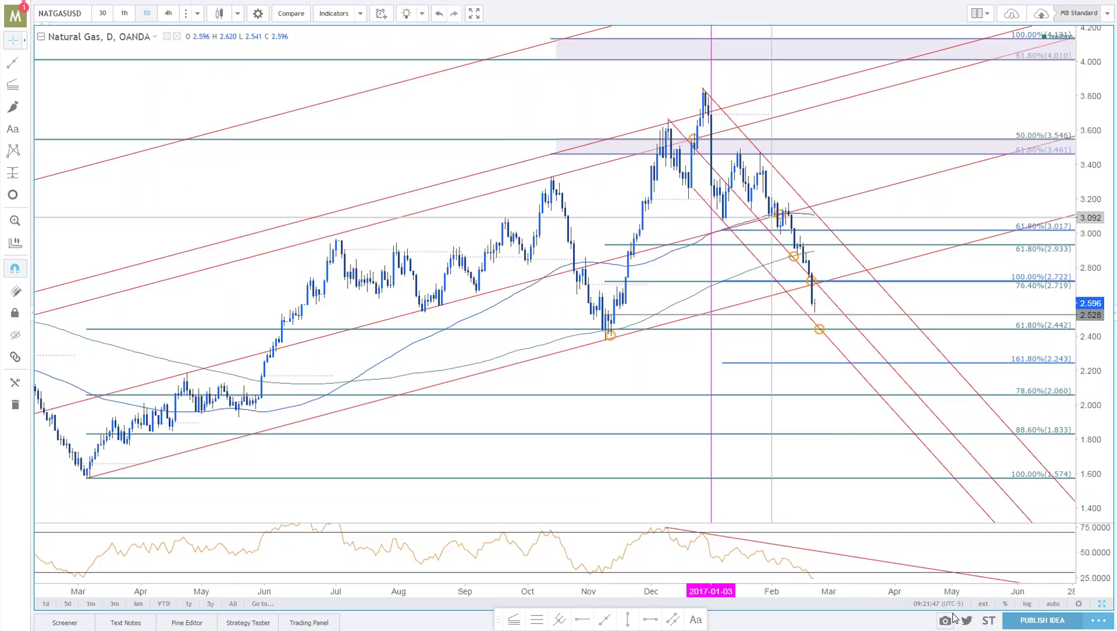
Maximize the hourly Natural Gas chart and frame its recent decline.
left_click(1103, 605)
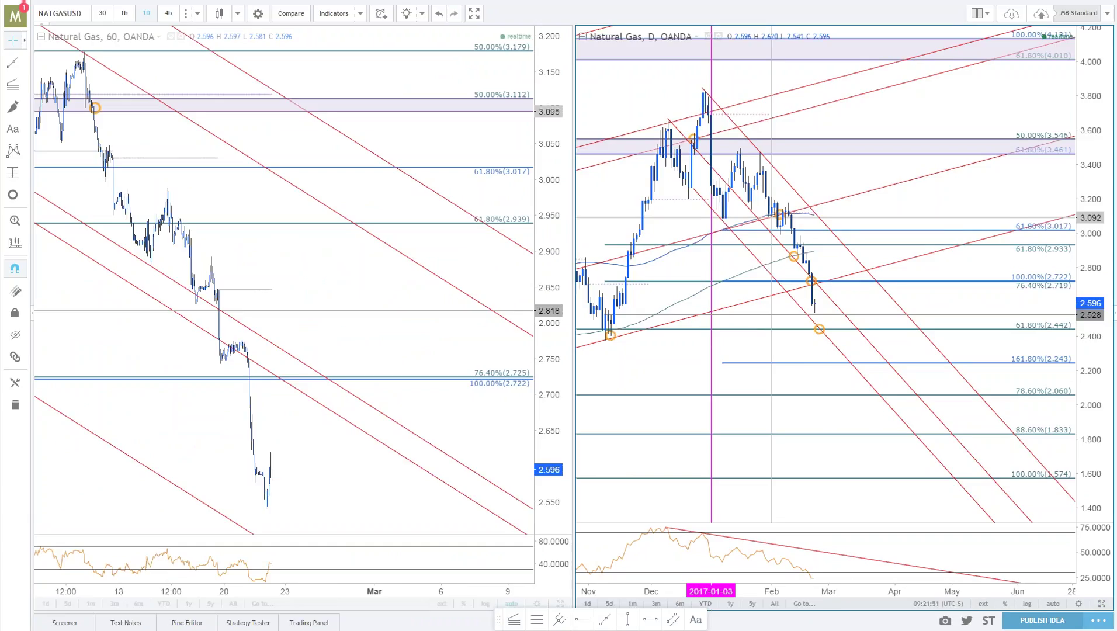
left_click(560, 604)
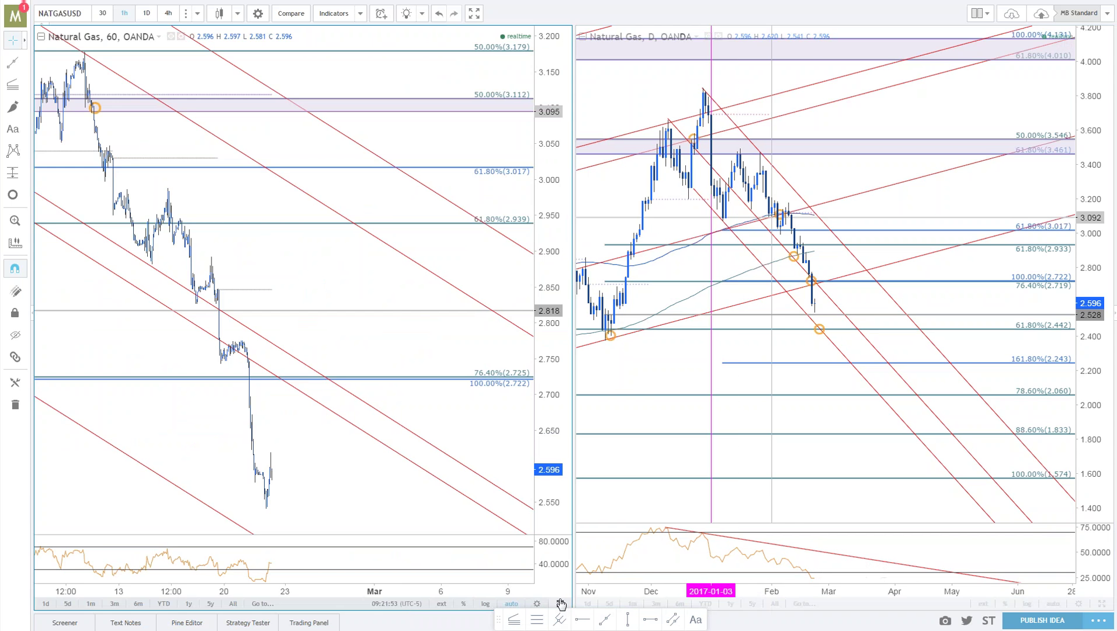
scroll(546, 356, "down", 2)
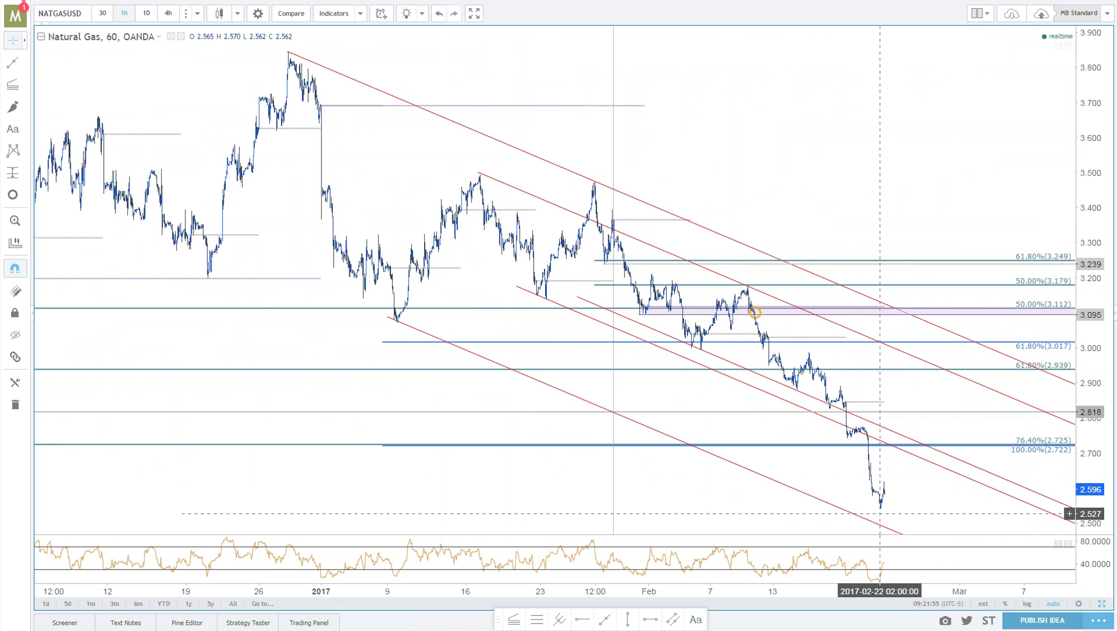
left_click_drag(1090, 362, 1090, 420)
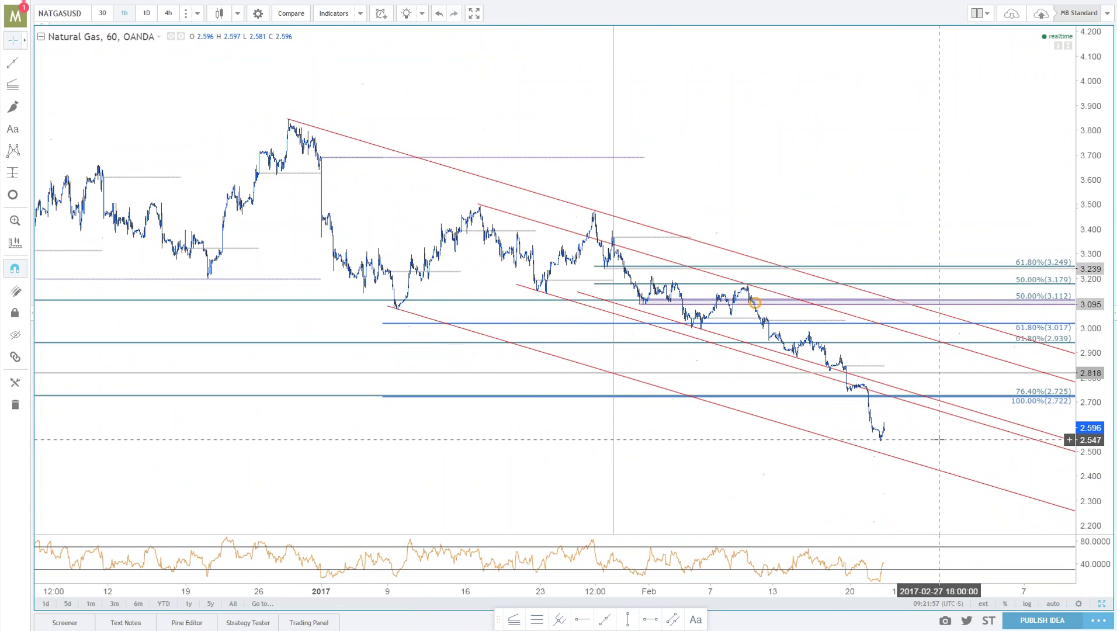
left_click_drag(930, 439, 910, 362)
scroll(910, 361, "down", 3)
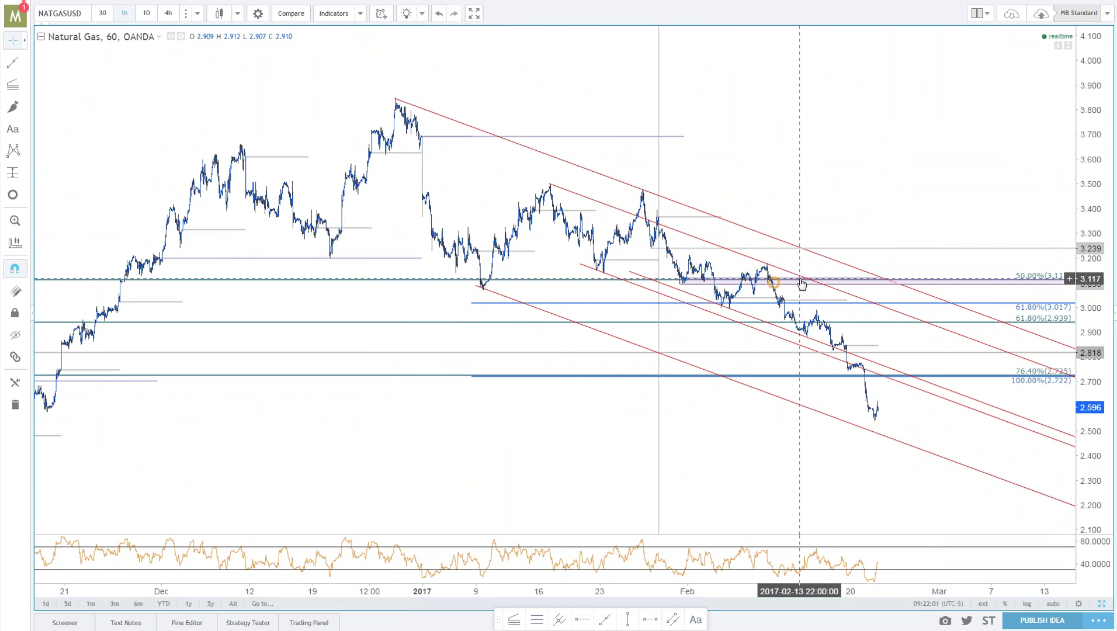
scroll(714, 365, "down", 1)
scroll(715, 364, "down", 3)
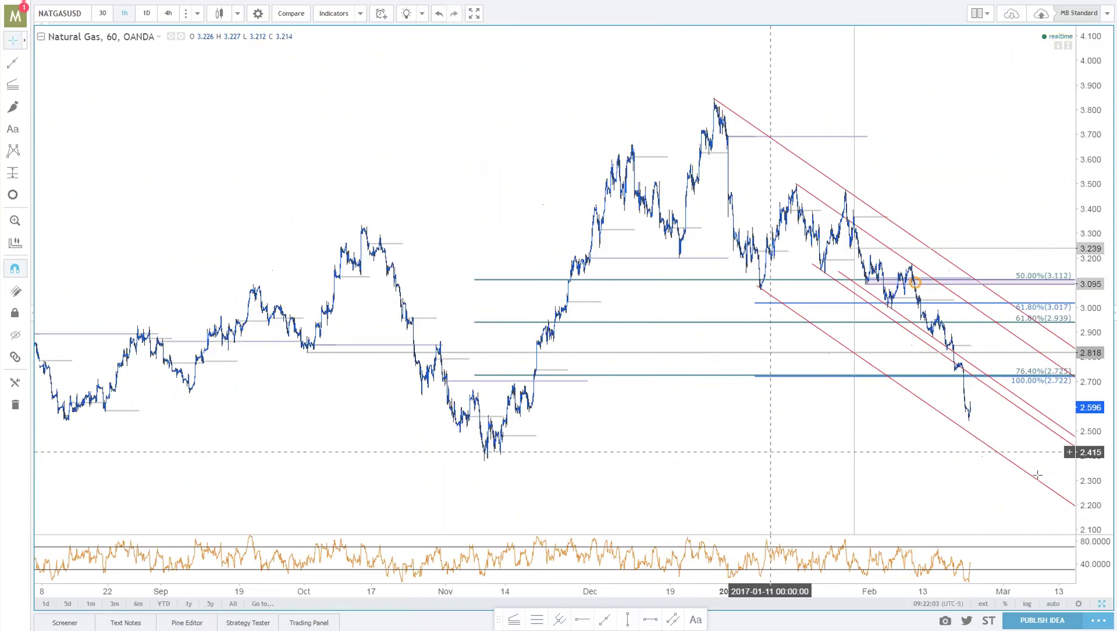
Return to the hourly and daily Natural Gas charts side by side.
left_click(1101, 603)
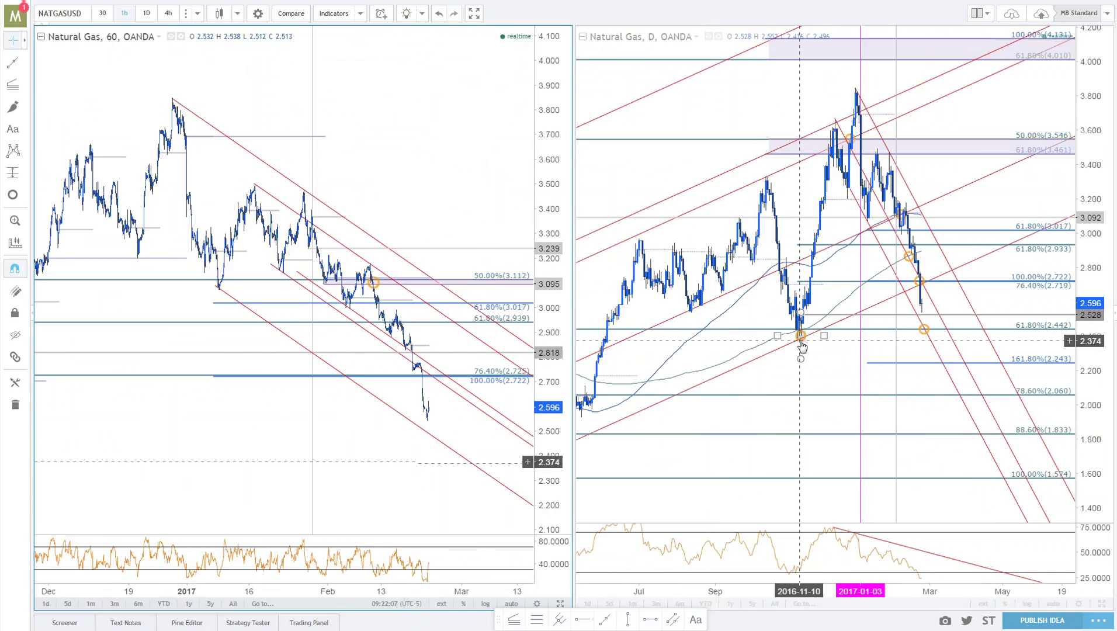
scroll(841, 400, "down", 4)
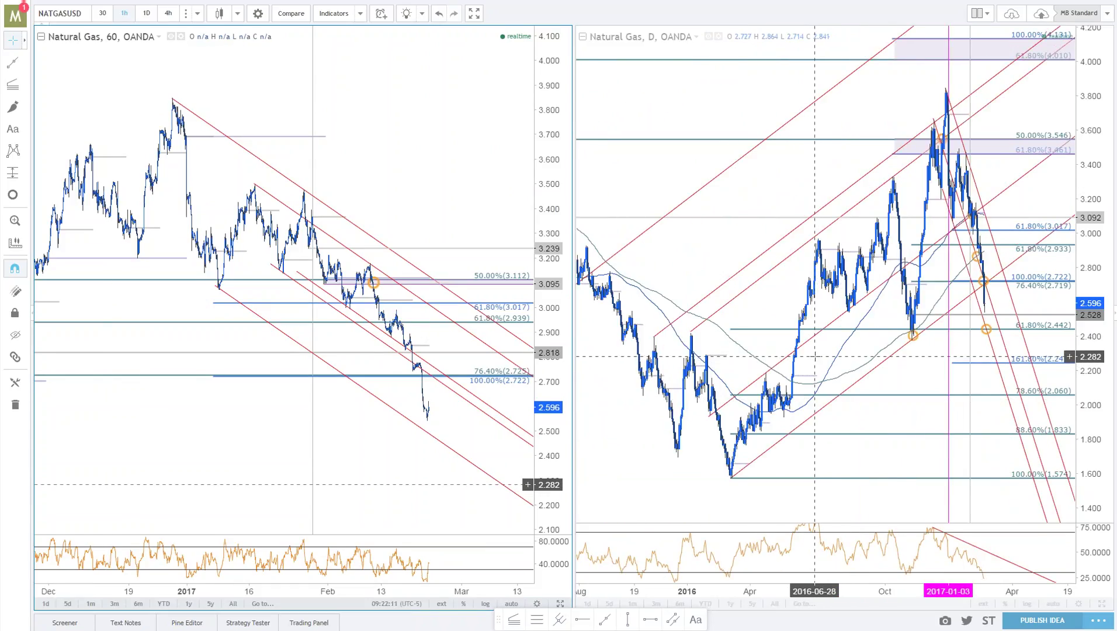
scroll(815, 356, "up", 4)
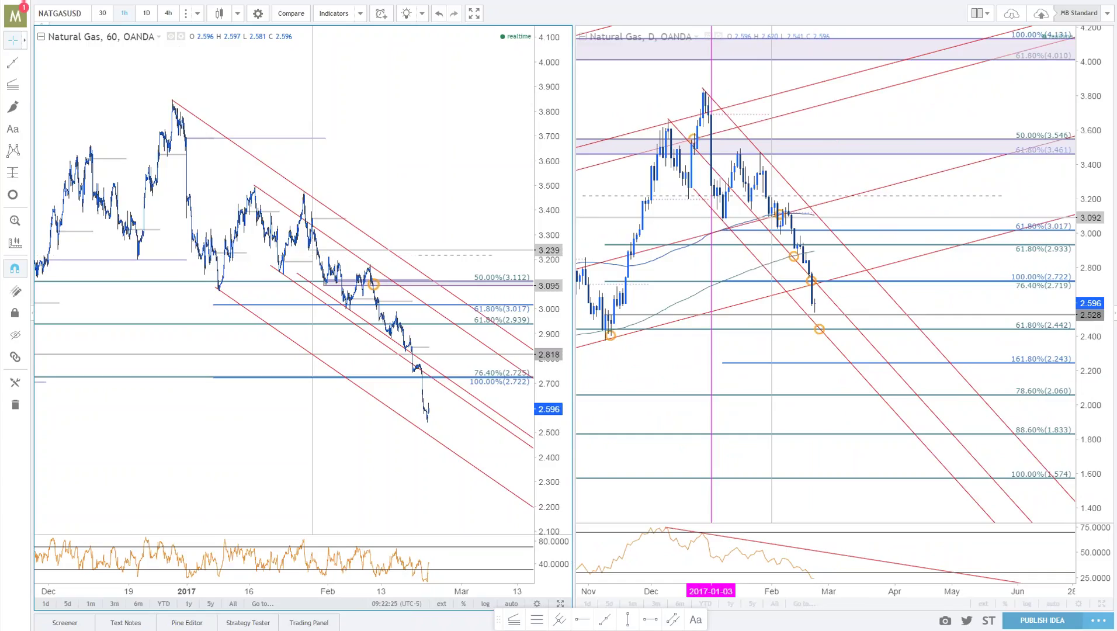
Change both charts to USDMXN and maximize the daily chart, zooming its time axis.
key("Down")
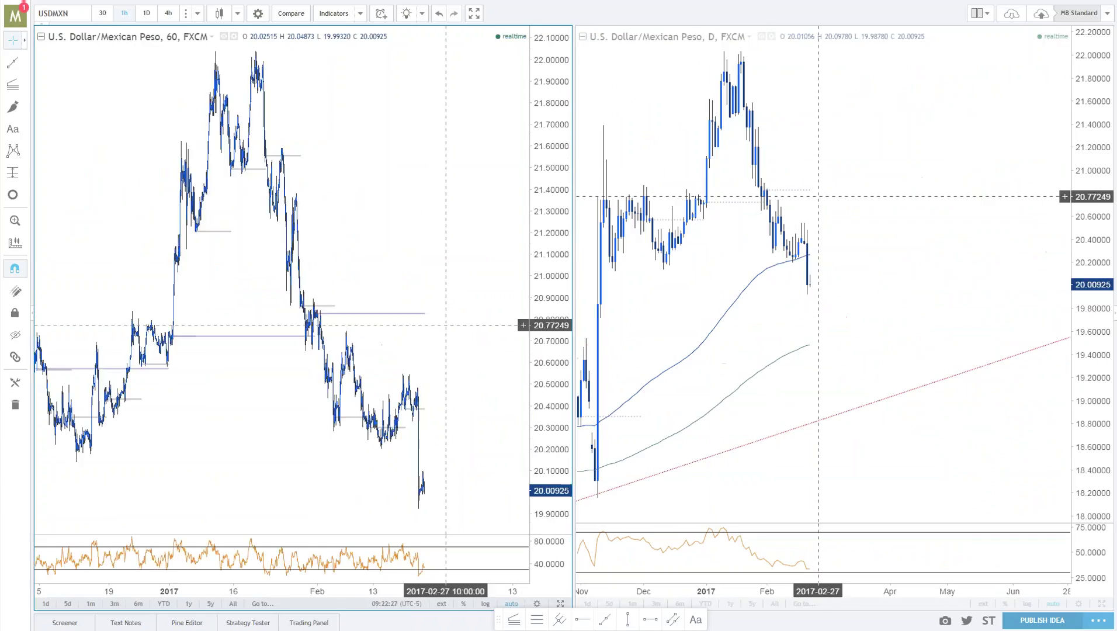
left_click(1102, 604)
scroll(897, 395, "down", 5)
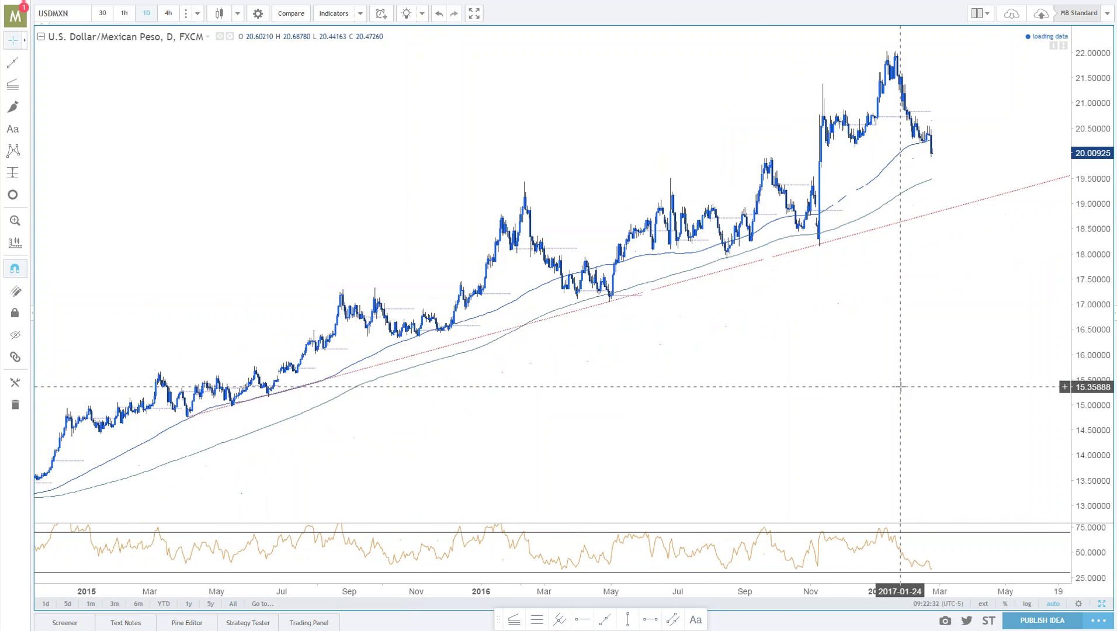
scroll(1004, 321, "up", 5)
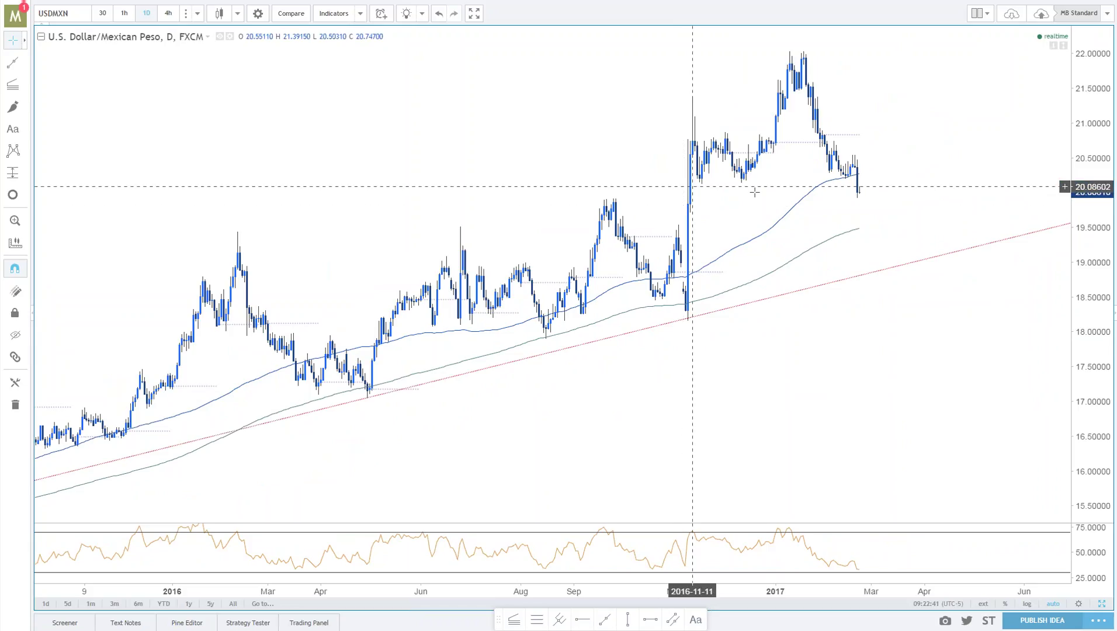
scroll(853, 374, "down", 2)
scroll(884, 372, "up", 1)
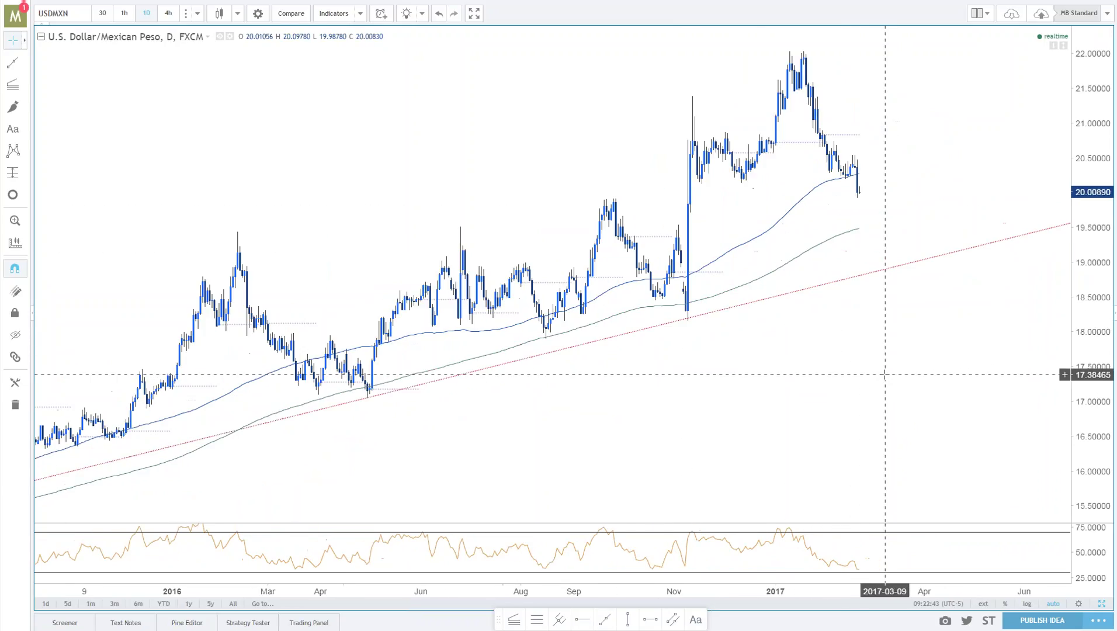
scroll(886, 374, "up", 1)
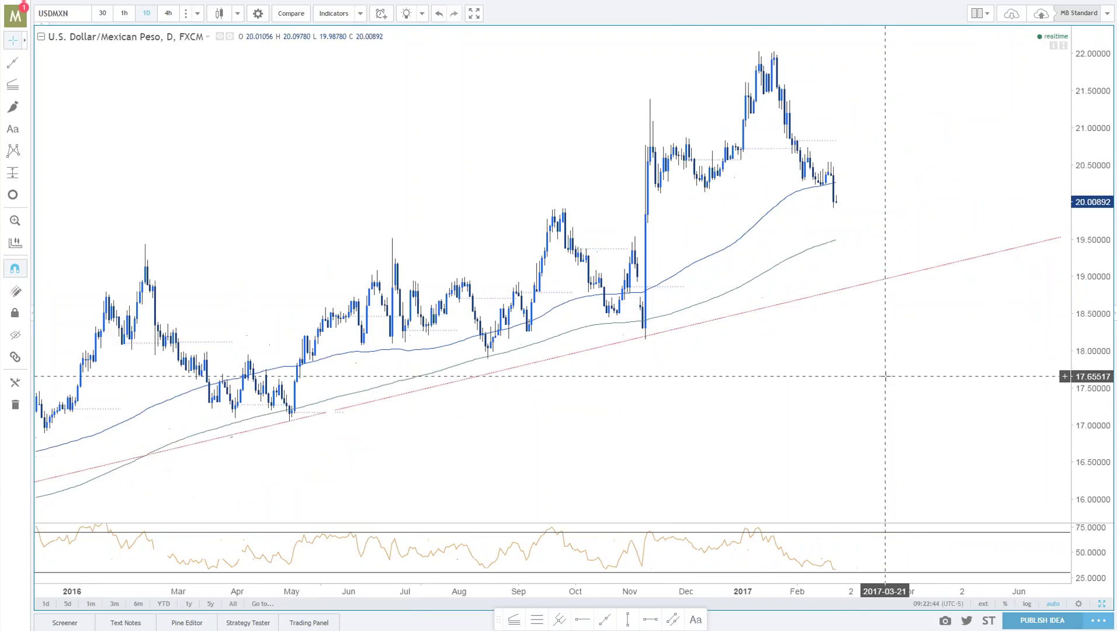
Draw a pitchfork anchored at the Nov 11 high, Dec 12 low and Jan 19 peak.
left_click(559, 621)
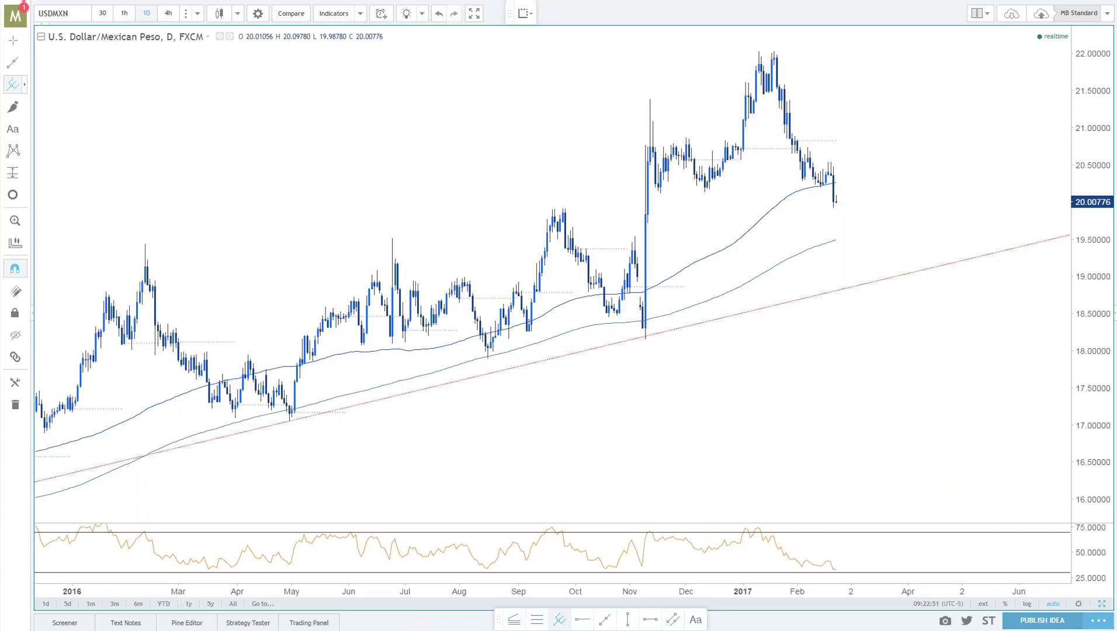
scroll(598, 154, "up", 3)
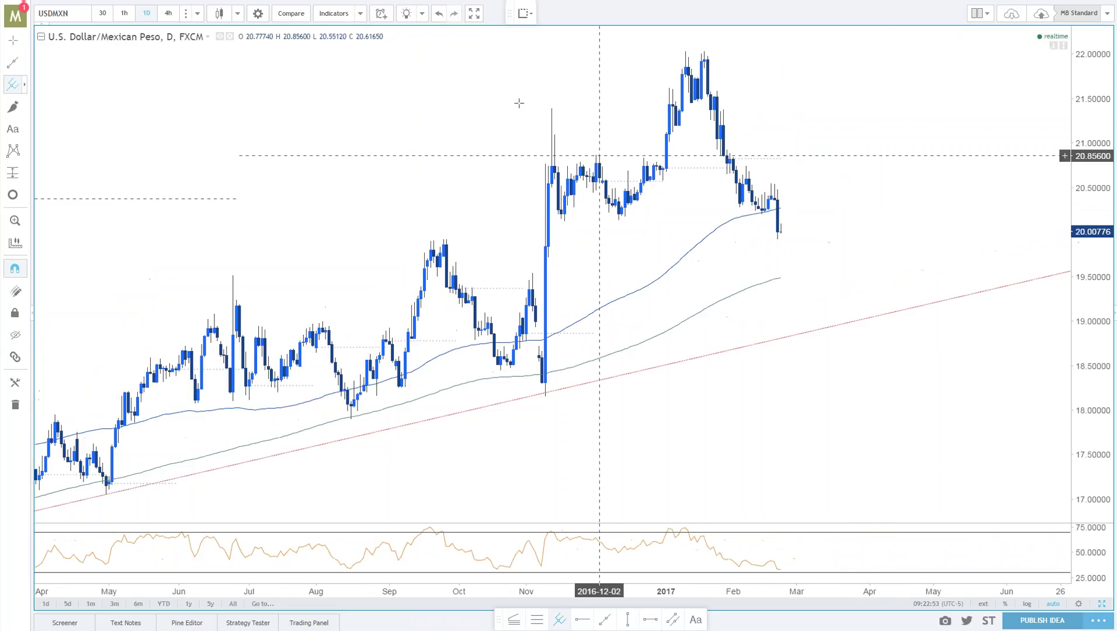
left_click(551, 108)
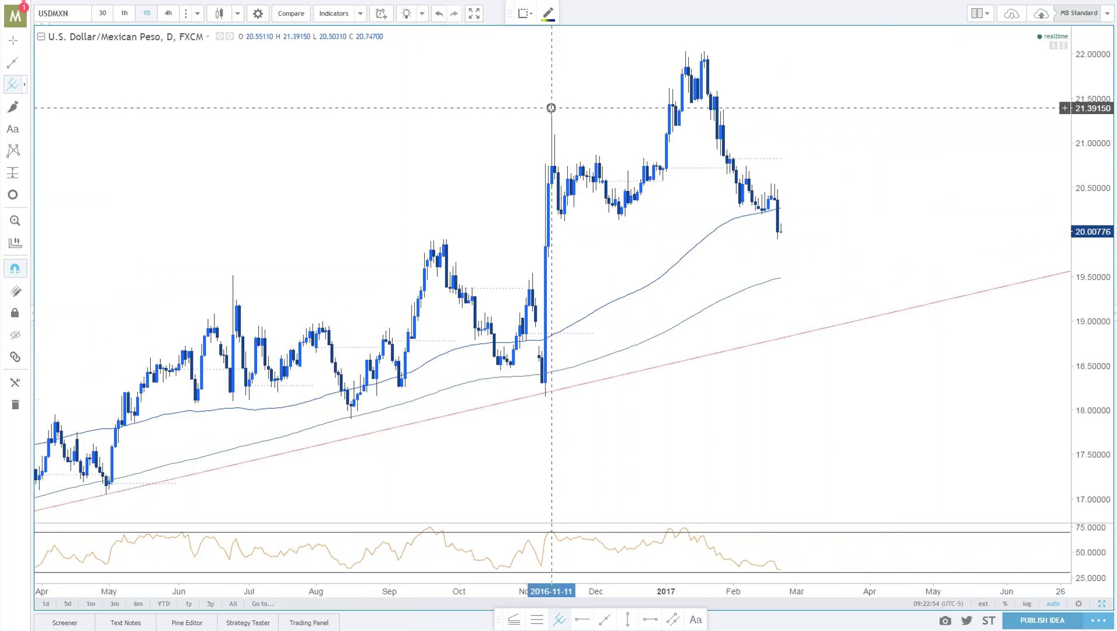
left_click(618, 220)
left_click(710, 42)
left_click(705, 52)
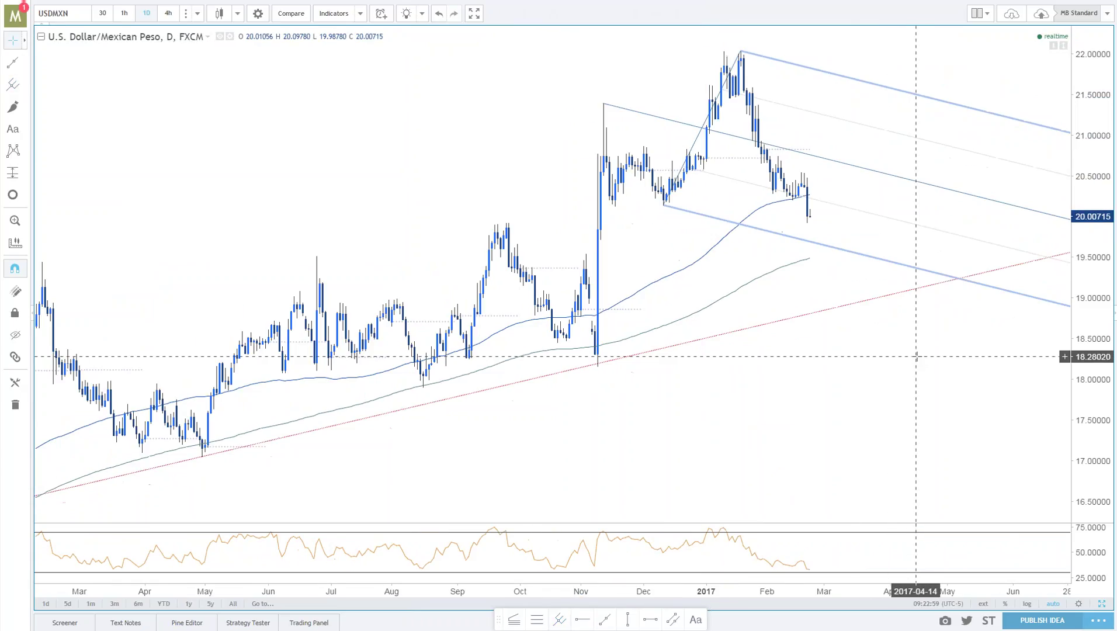
left_click(916, 356)
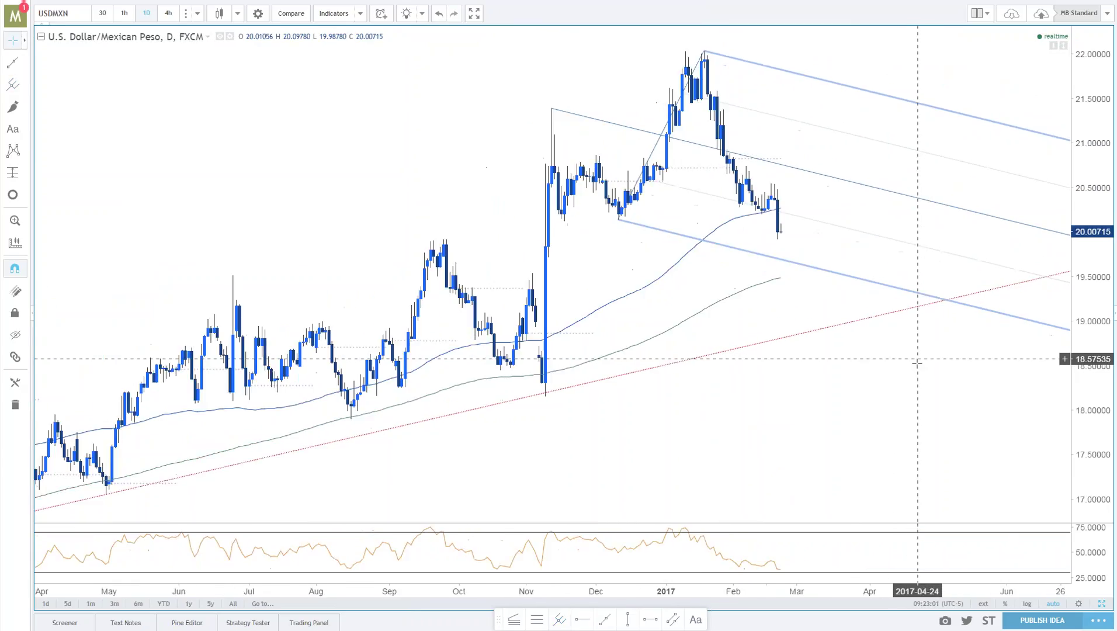
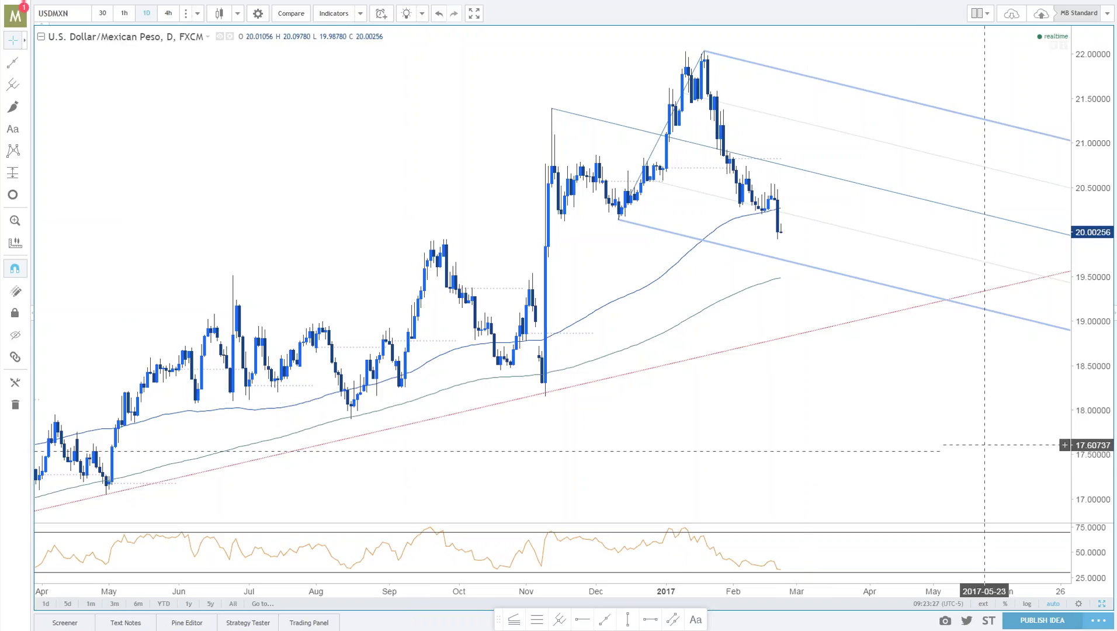
Zoom out and pan the USDMXN chart to 2009, switching it to monthly candles.
scroll(830, 344, "down", 2)
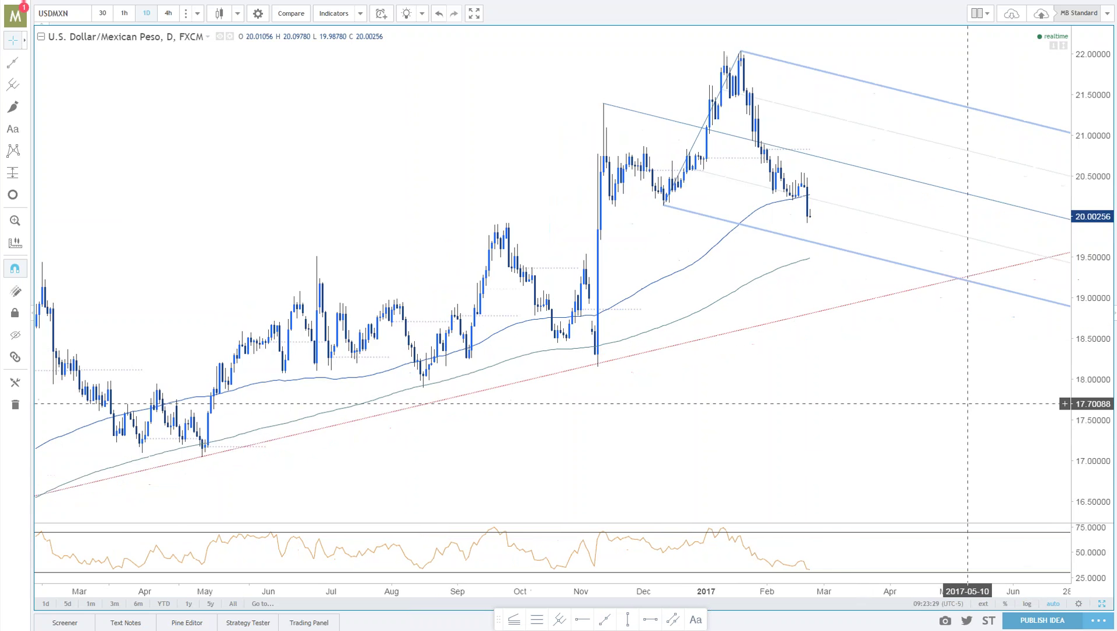
scroll(935, 409, "down", 1)
scroll(947, 419, "down", 6)
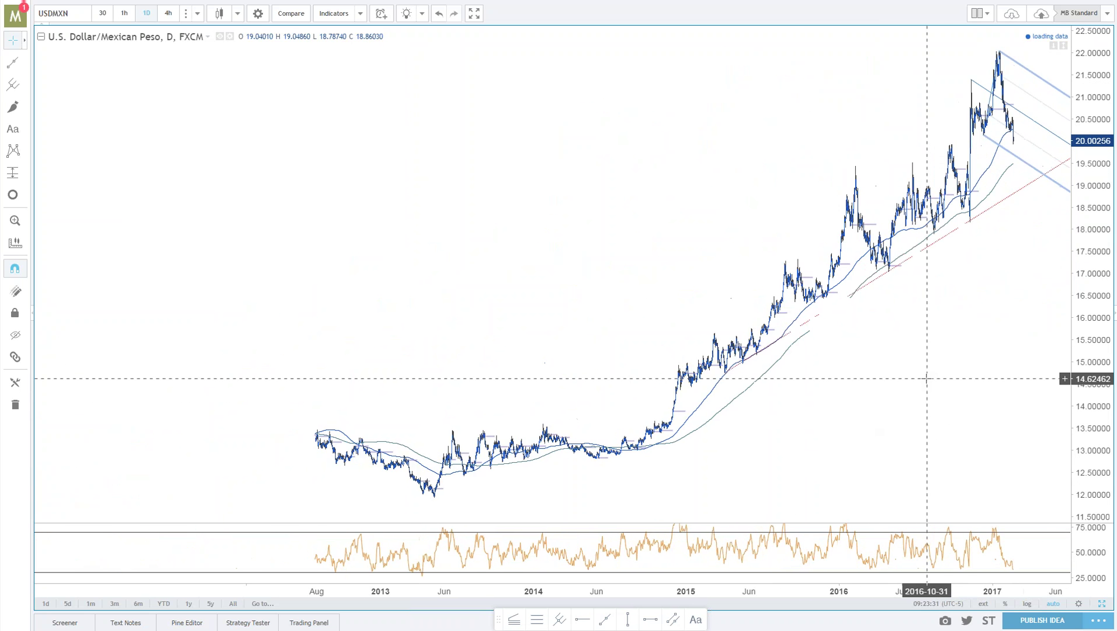
scroll(818, 379, "down", 3)
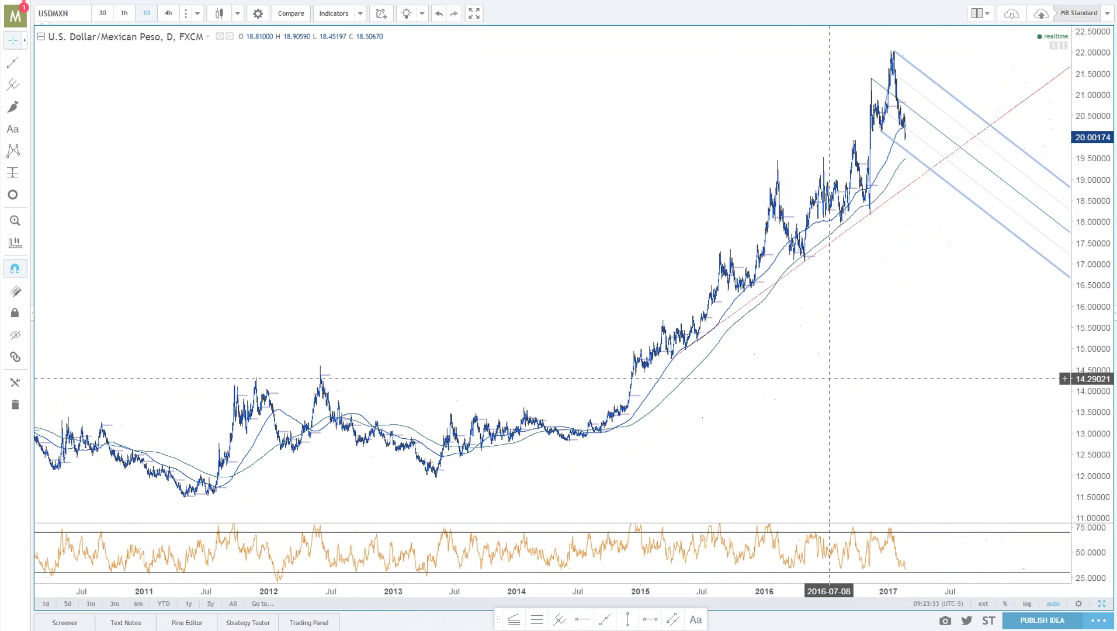
left_click_drag(788, 379, 595, 404)
scroll(741, 421, "up", 2)
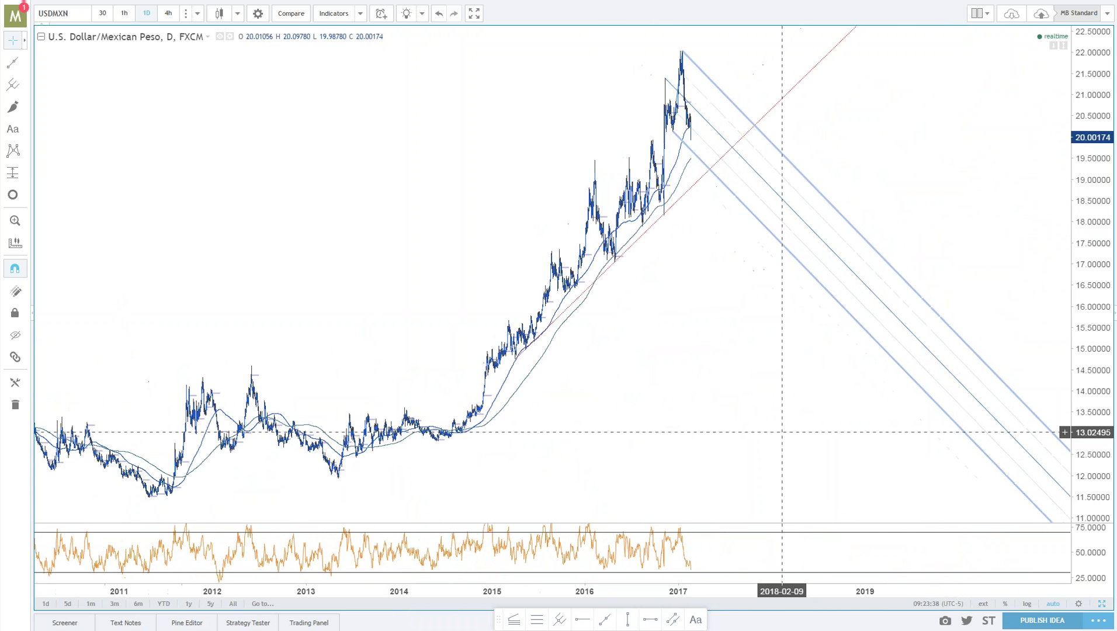
type("1H")
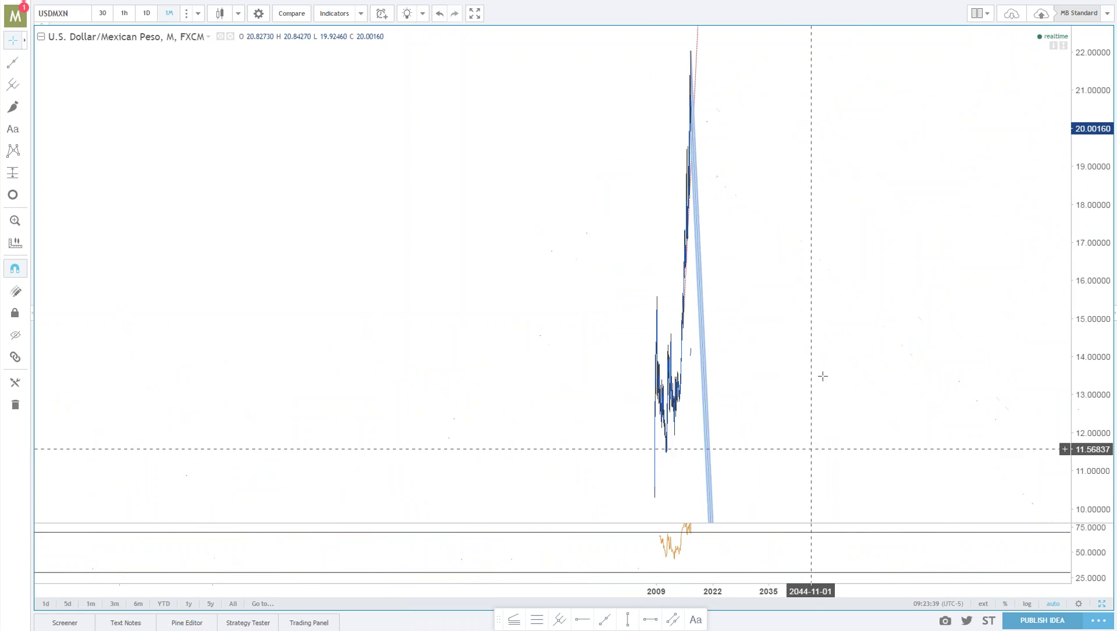
scroll(824, 333, "right", 5)
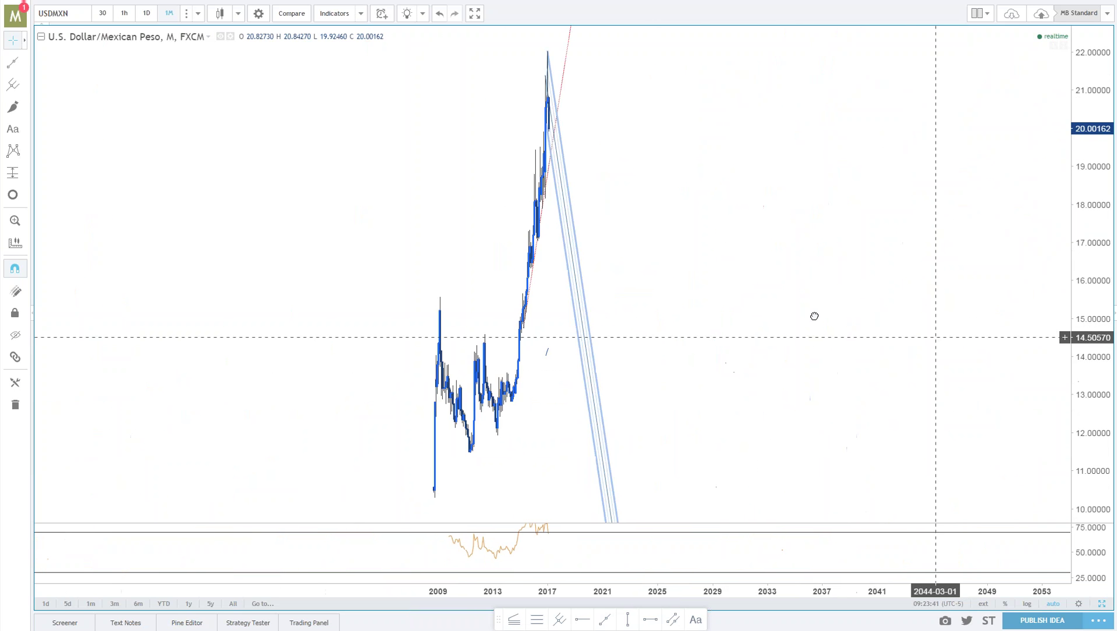
scroll(763, 301, "up", 5)
scroll(301, 283, "left", 6)
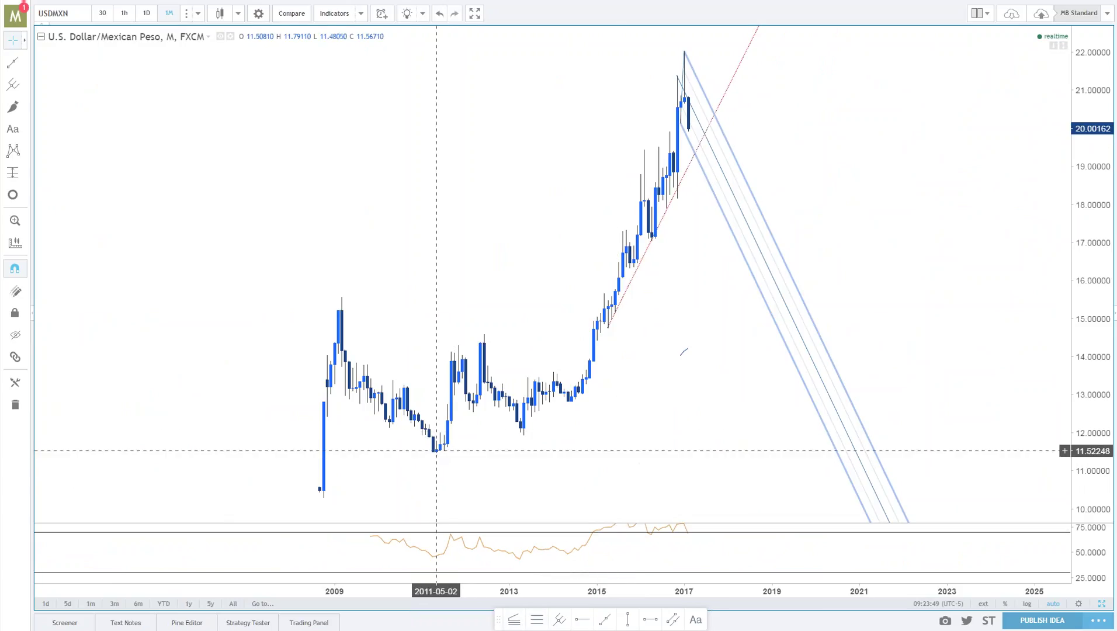
Draw a Fibonacci retracement from the 2011 low to the 2017 high.
left_click(538, 620)
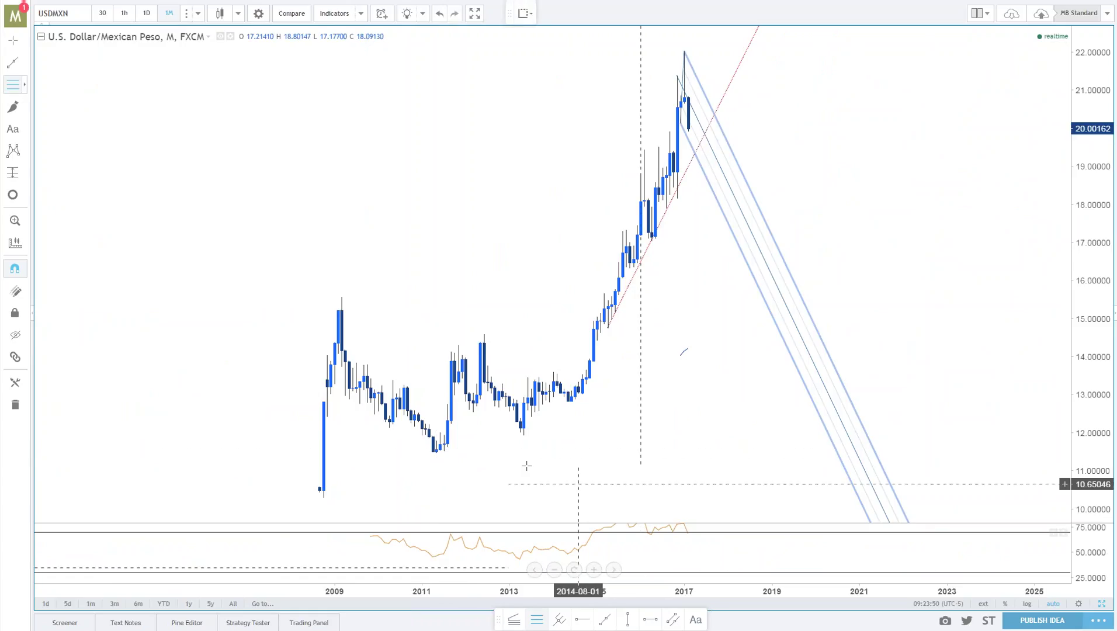
left_click(436, 451)
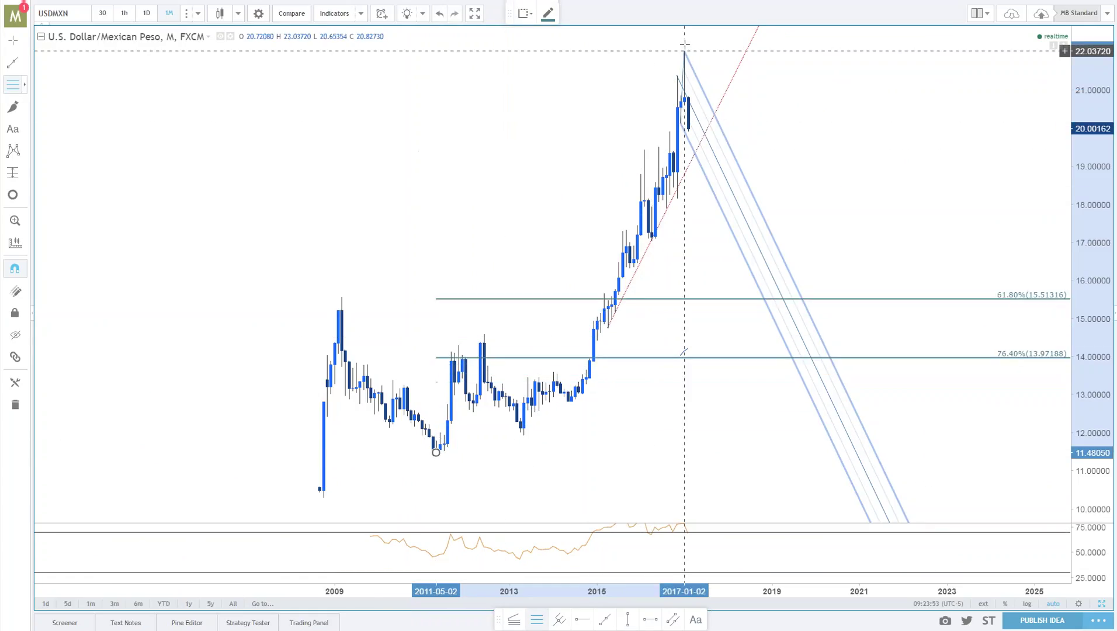
left_click(684, 51)
Add the 38.2% and 50% levels and colour all retracement levels light red.
double_click(744, 299)
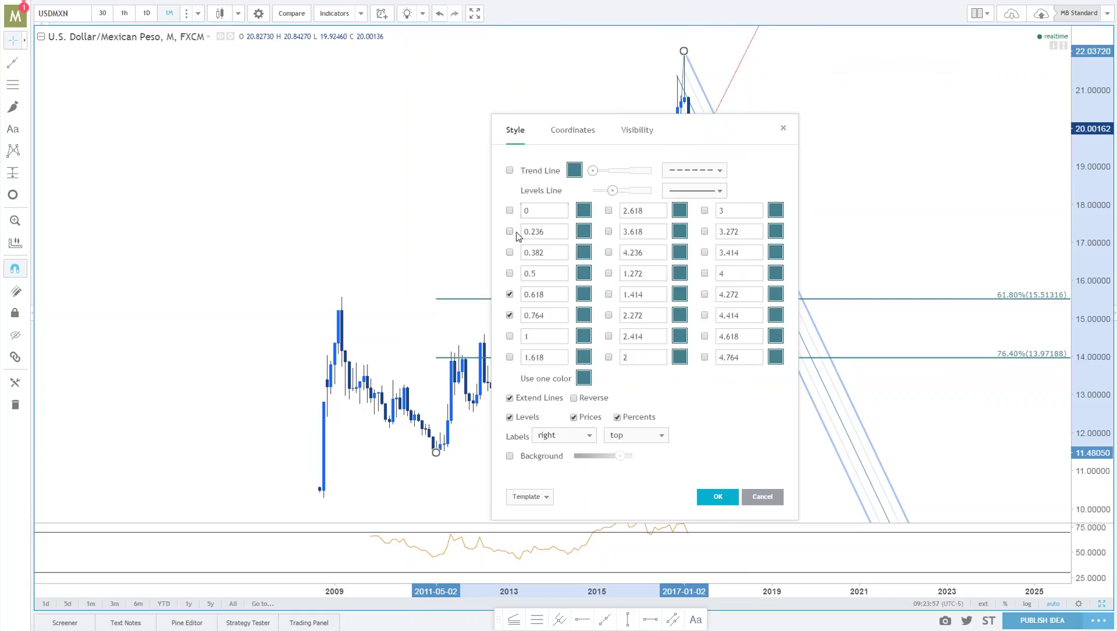
left_click_drag(718, 133, 417, 104)
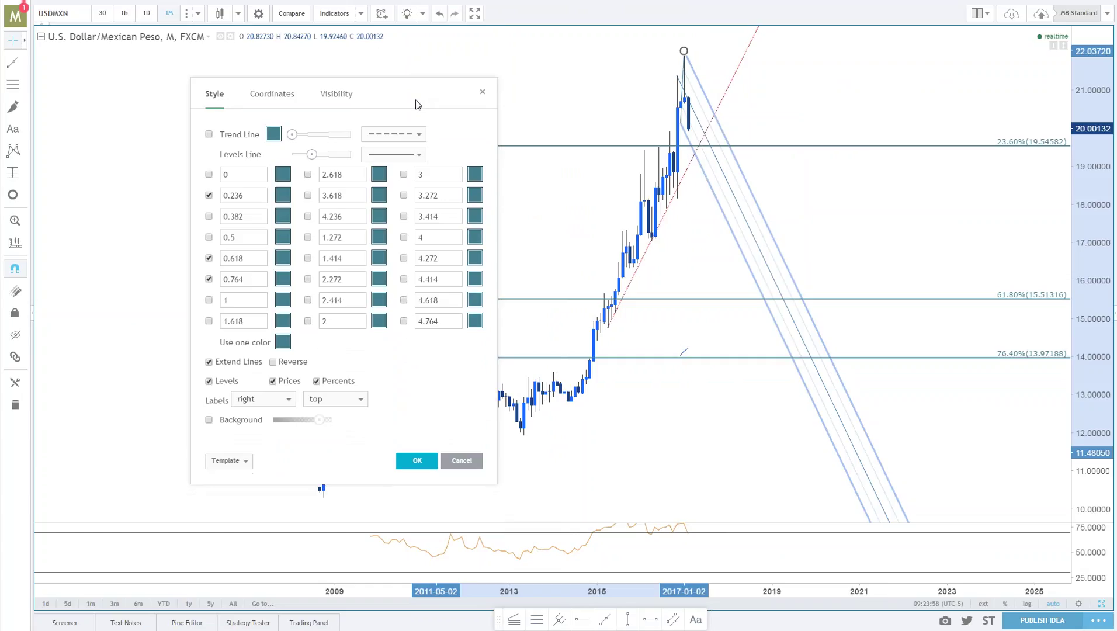
left_click(209, 217)
left_click(209, 238)
left_click(283, 342)
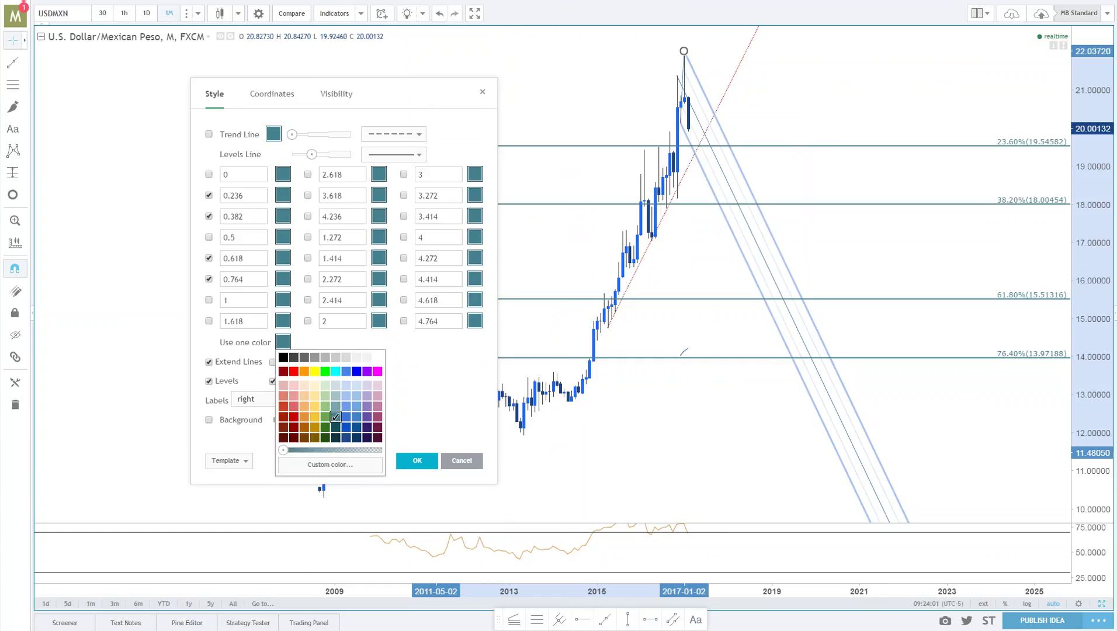
left_click(294, 396)
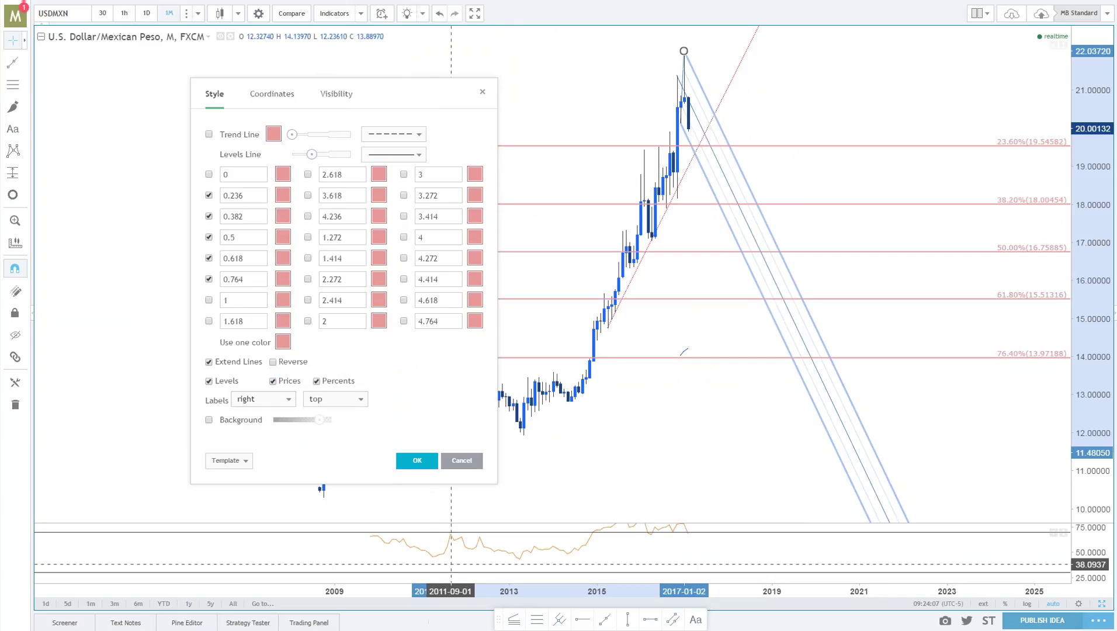
key("Return")
Switch USDMXN to 1D daily candles and zoom in on the latest months.
type("1")
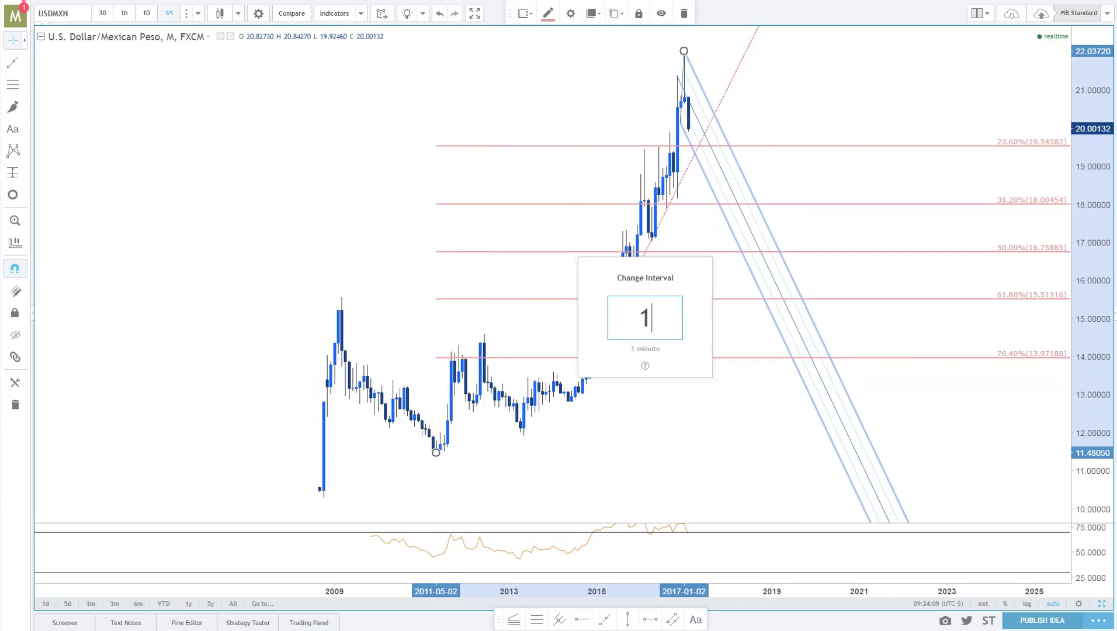
type("D")
key("Return")
scroll(923, 523, "down", 5)
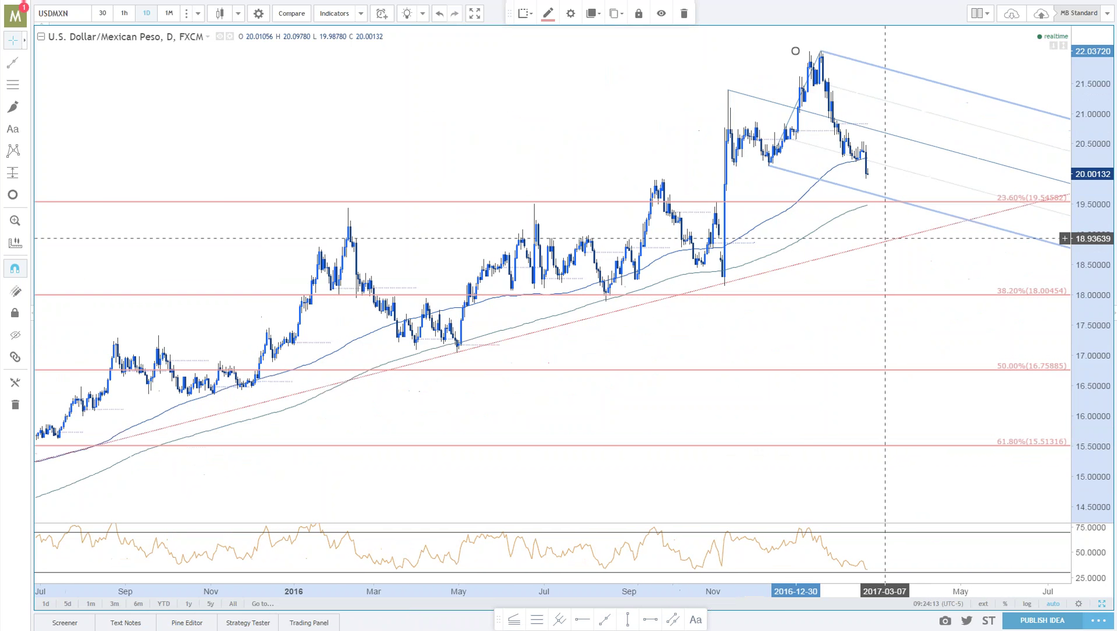
scroll(905, 244, "up", 3)
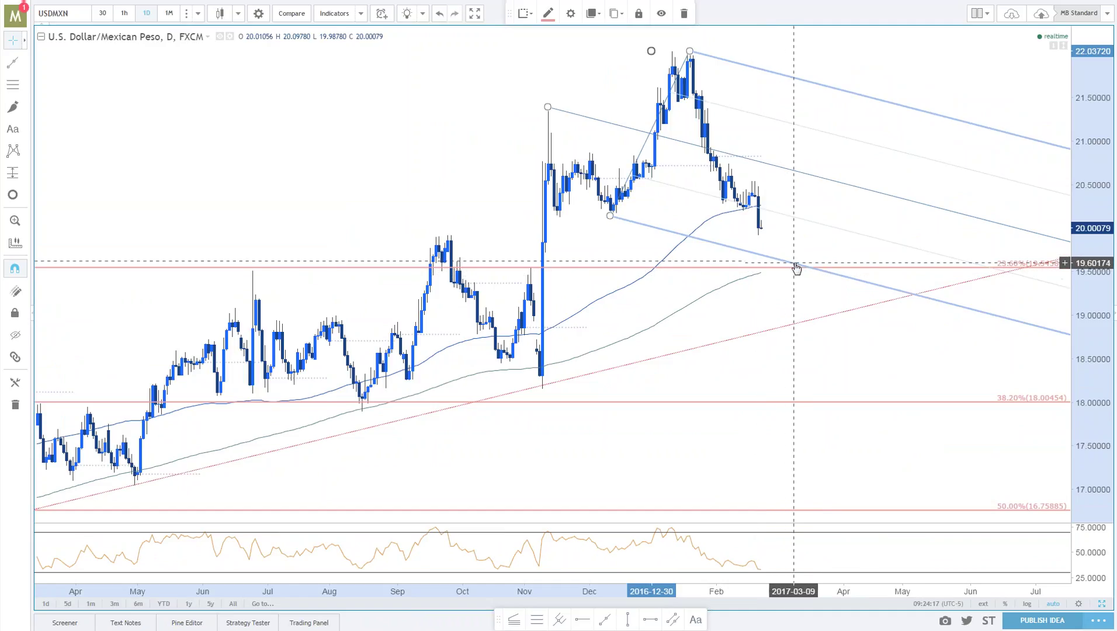
scroll(797, 270, "up", 2)
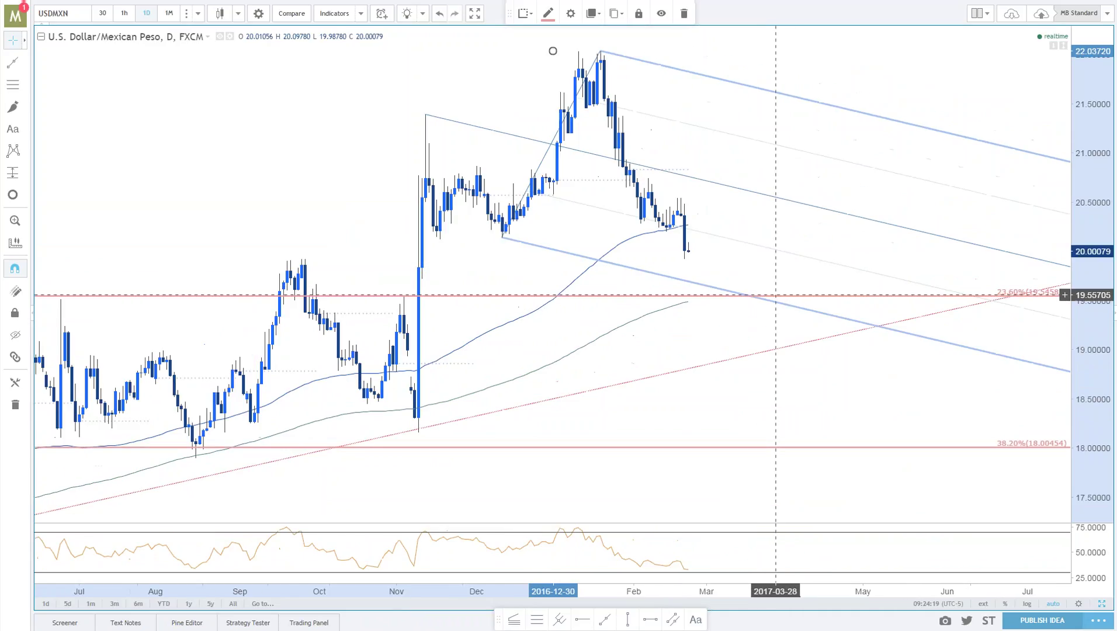
Circle the spot where the 23.6% level meets the pitchfork.
left_click(13, 197)
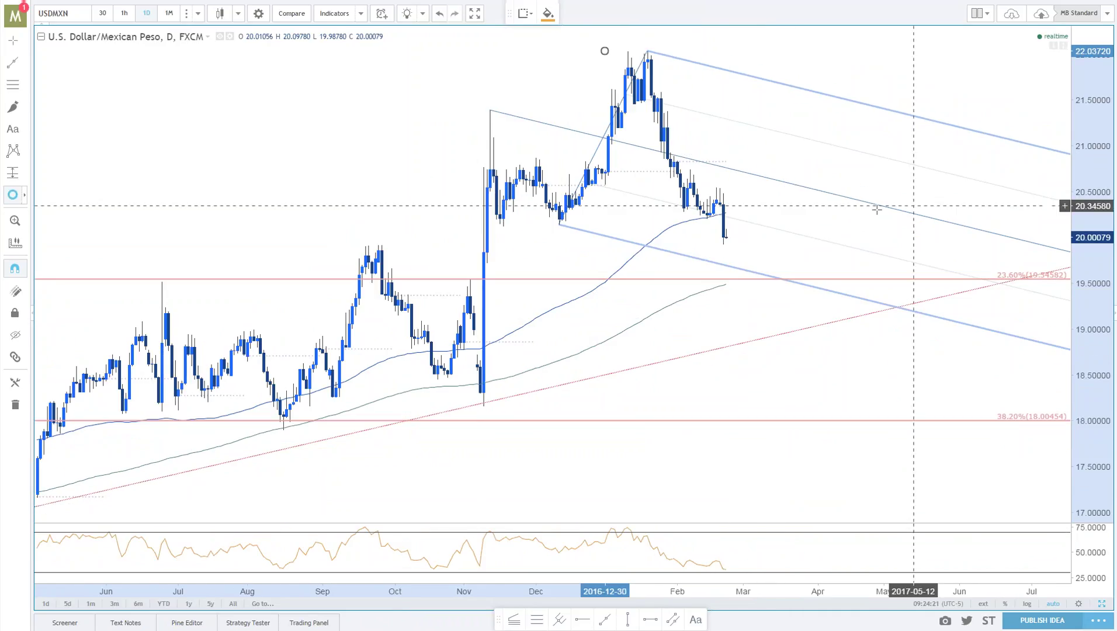
left_click_drag(769, 277, 793, 277)
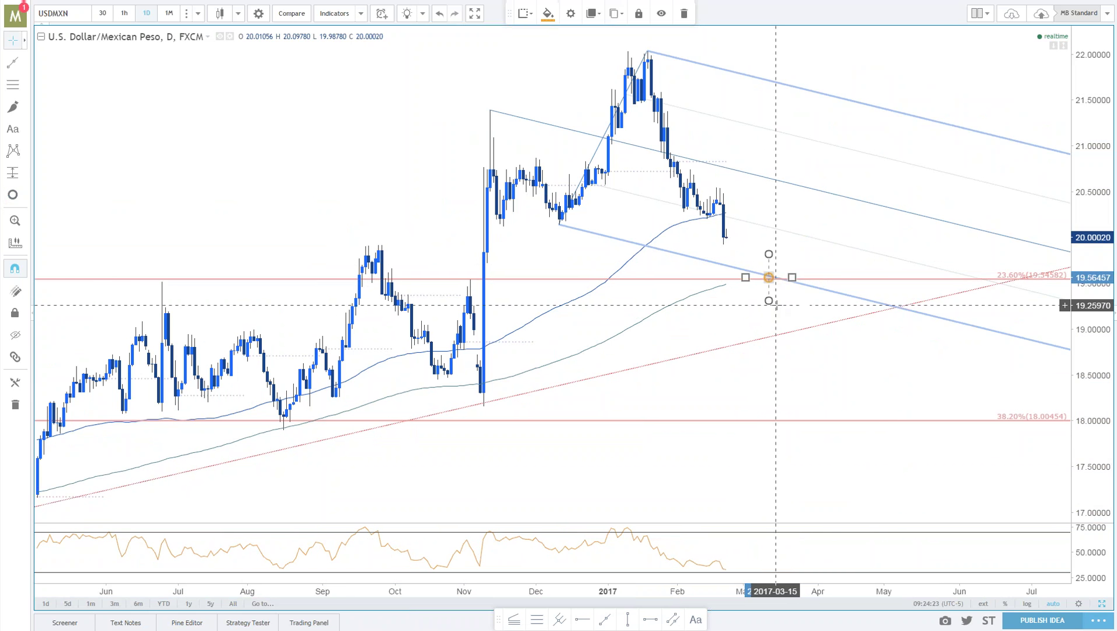
scroll(818, 374, "down", 2)
scroll(875, 376, "up", 1)
scroll(874, 377, "up", 2)
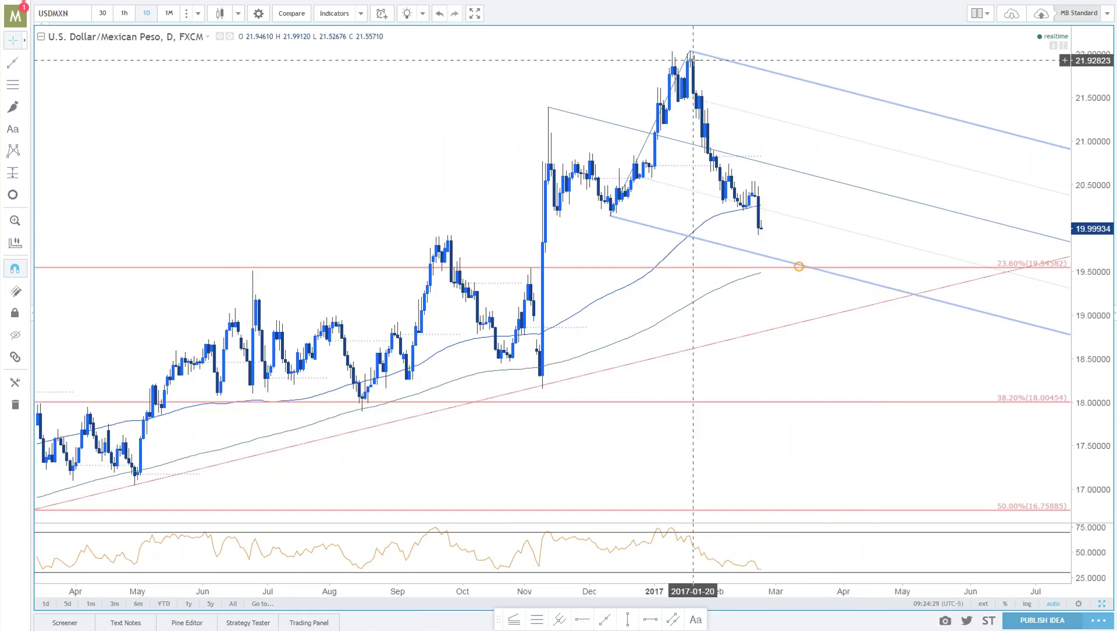
Re-anchor the pitchfork top at the January high and move the circle onto its lower line.
left_click_drag(689, 53, 672, 42)
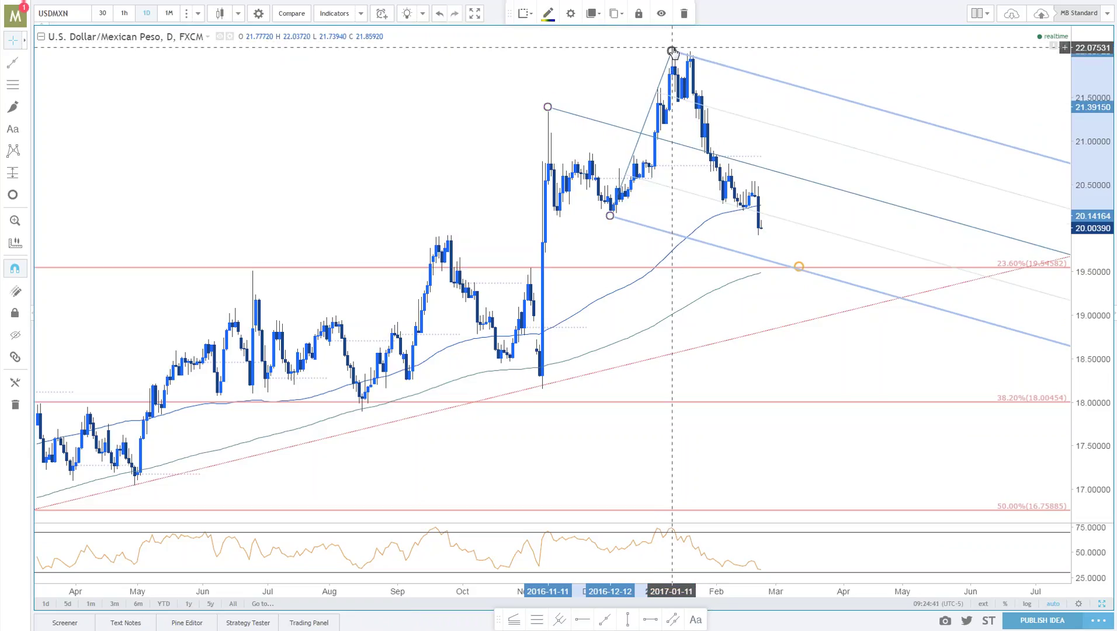
left_click(773, 107)
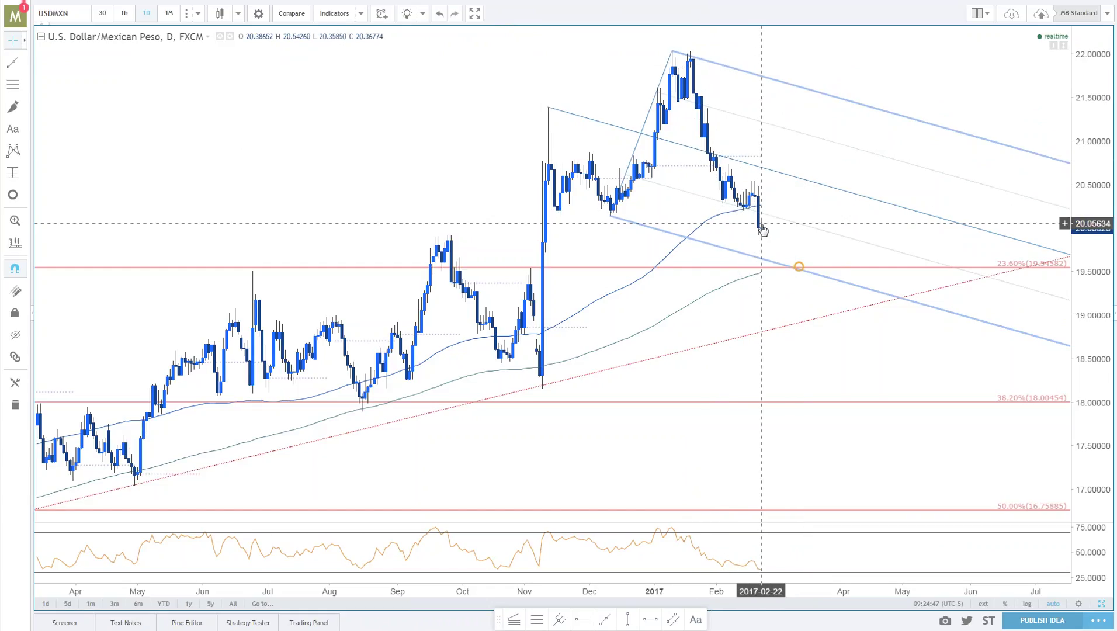
left_click(798, 264)
left_click_drag(799, 264, 779, 262)
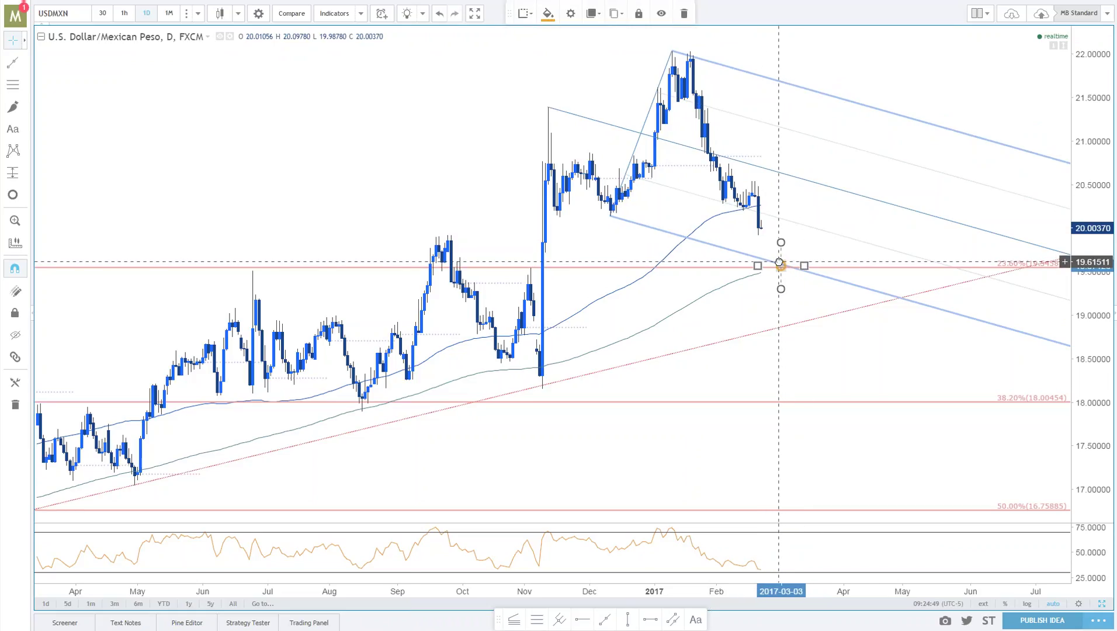
left_click(860, 282)
Stretch the price scale and shift the chart to show prices 17.5 to 23 with future dates.
scroll(862, 282, "down", 2)
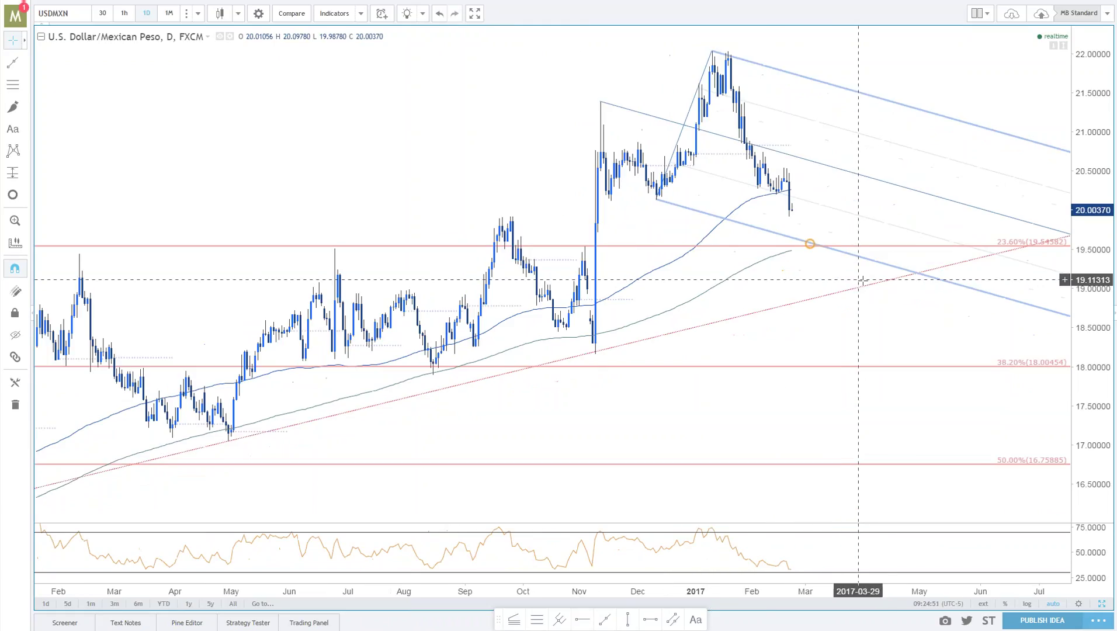
scroll(868, 279, "down", 2)
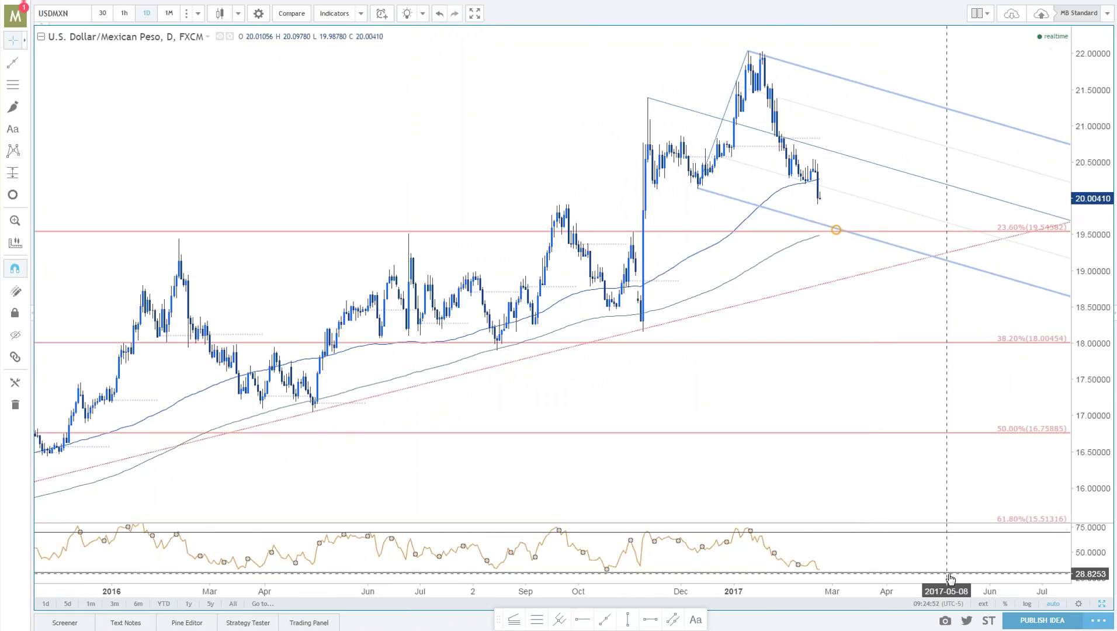
scroll(949, 576, "left", 1)
scroll(953, 559, "up", 1)
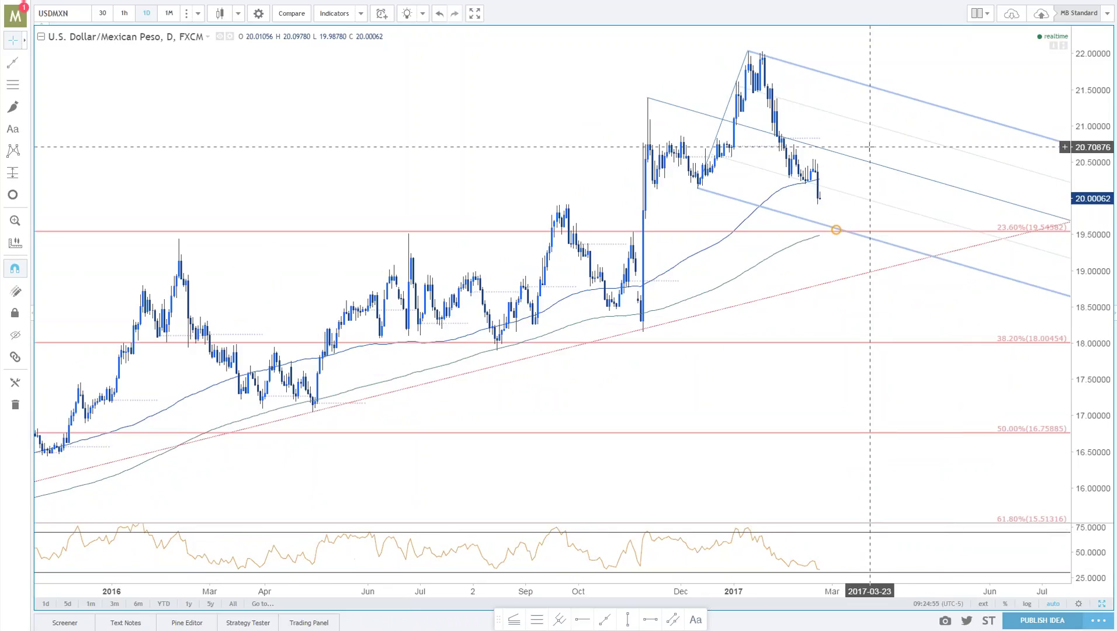
scroll(961, 575, "right", 1)
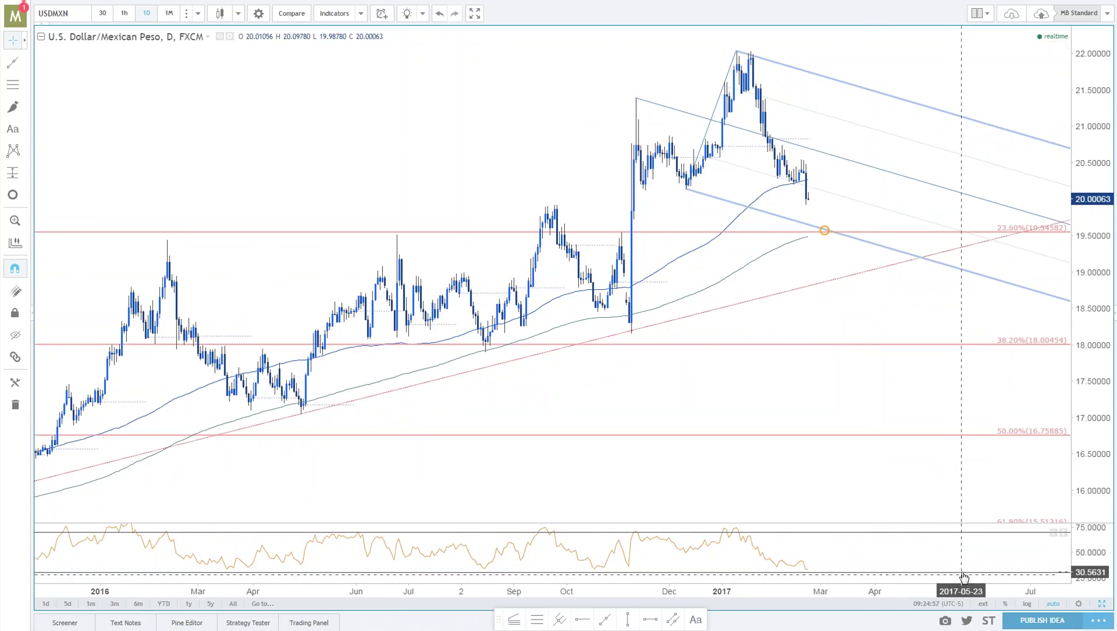
left_click_drag(1093, 351, 1093, 280)
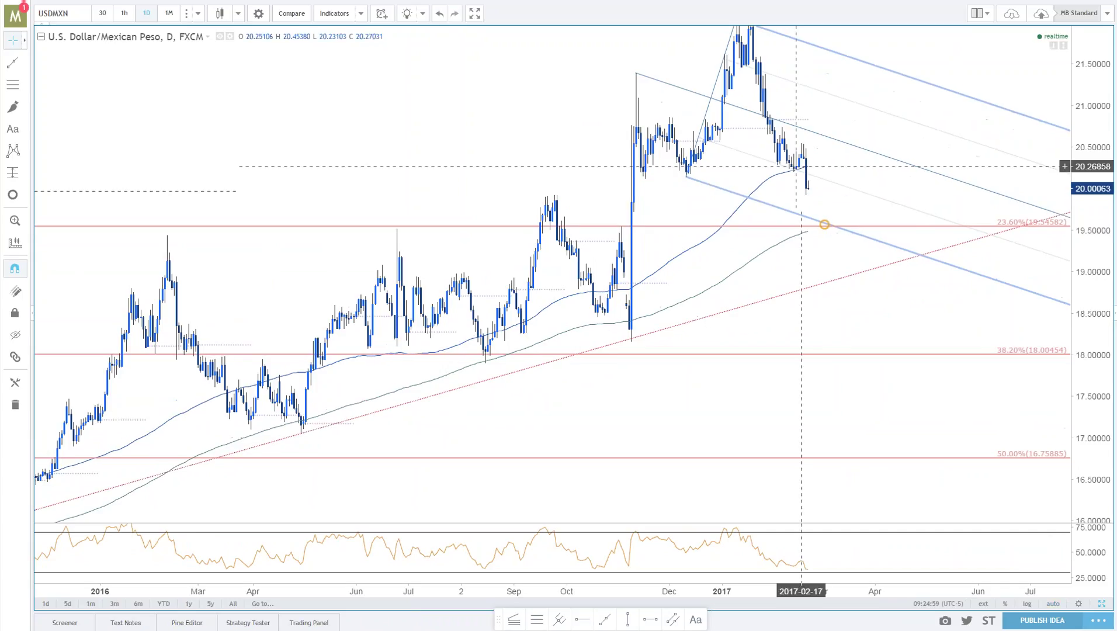
left_click_drag(805, 167, 813, 185)
left_click_drag(829, 145, 836, 240)
scroll(875, 239, "up", 1)
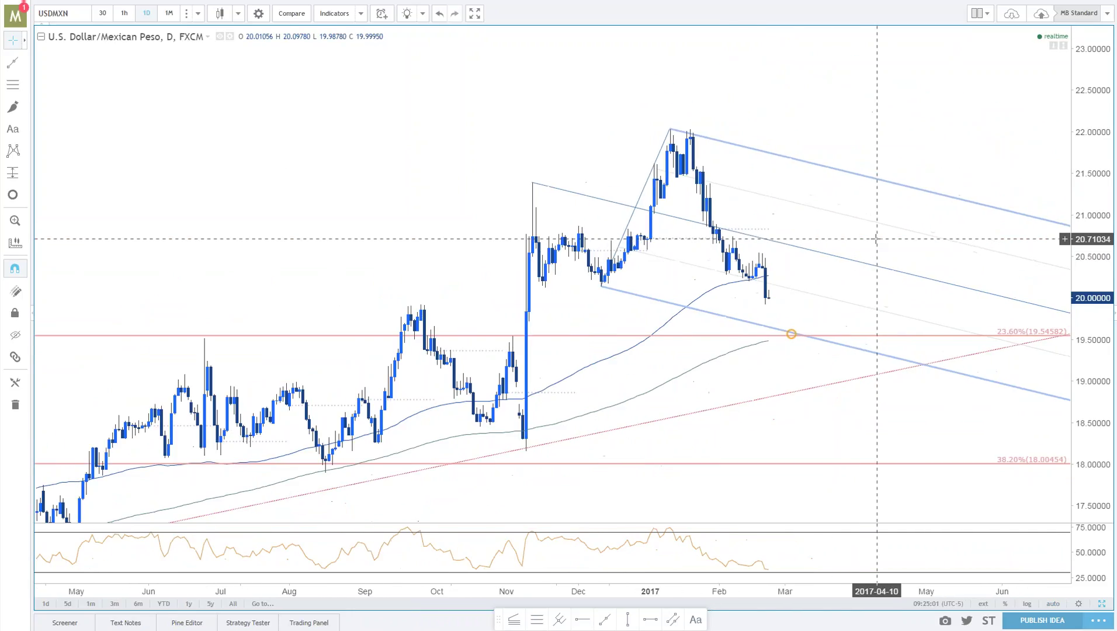
scroll(876, 239, "down", 1)
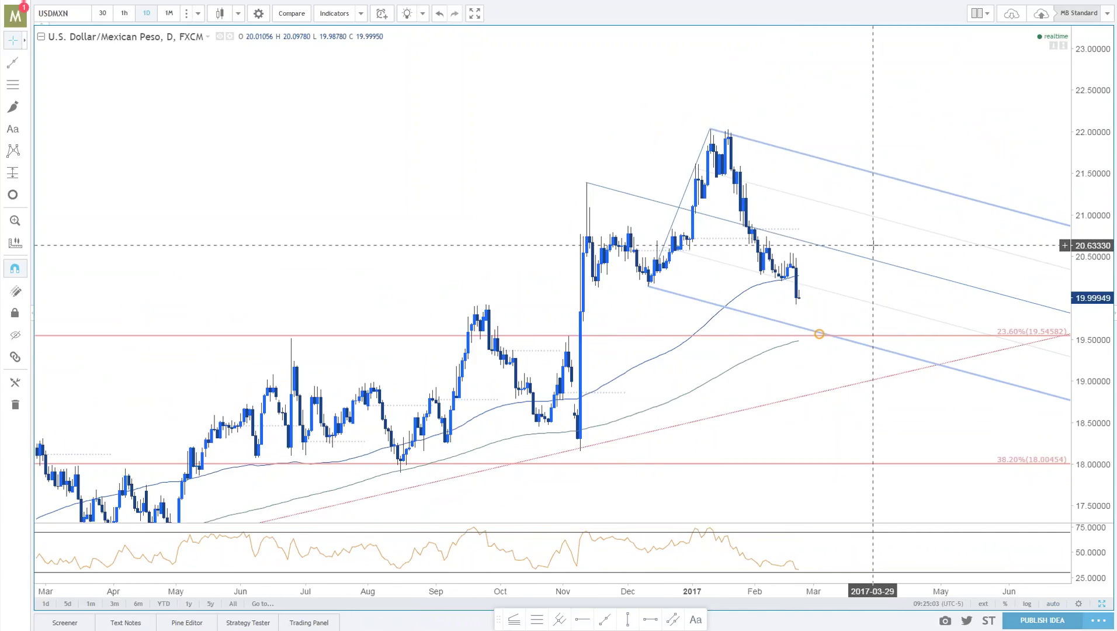
Switch USDMXN to 240-minute candles, framed on mid-December through April.
type("240")
key("Return")
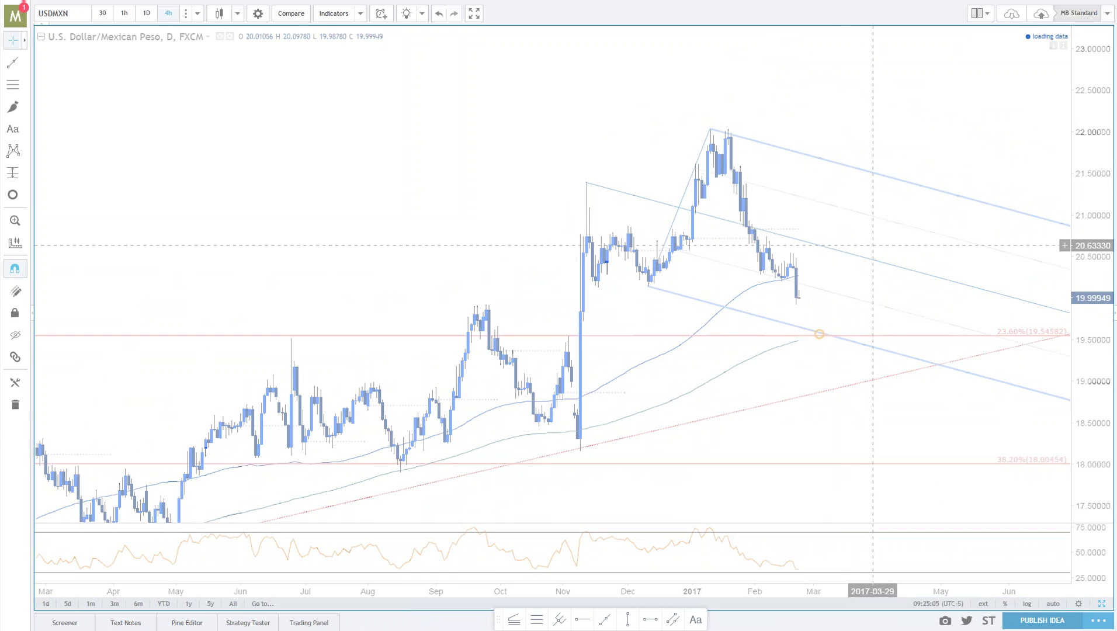
scroll(829, 281, "down", 5)
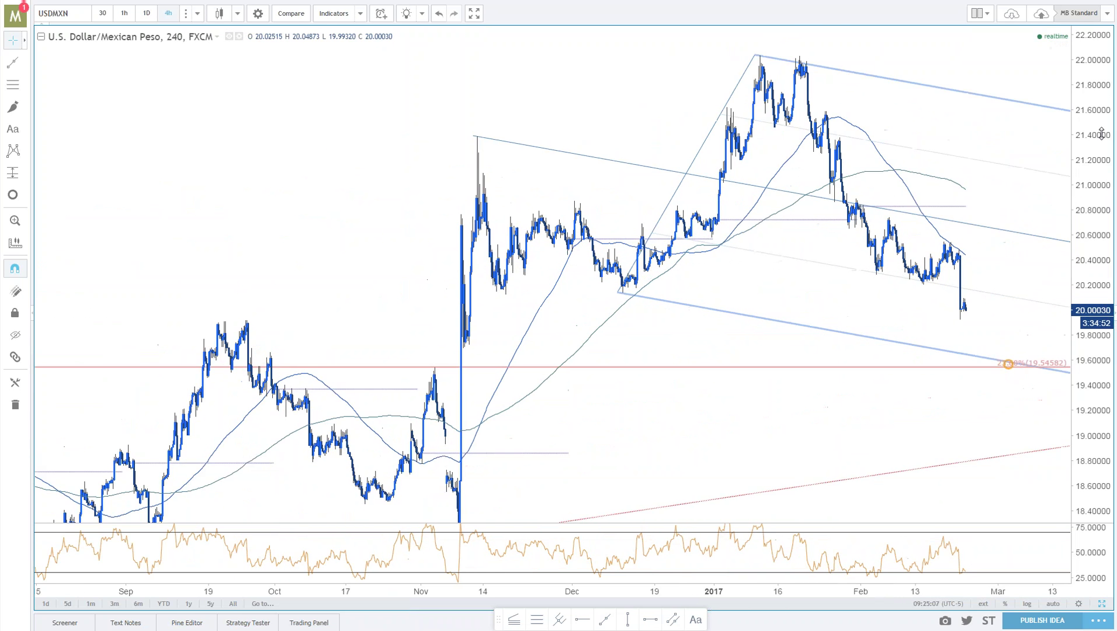
scroll(1030, 181, "up", 2)
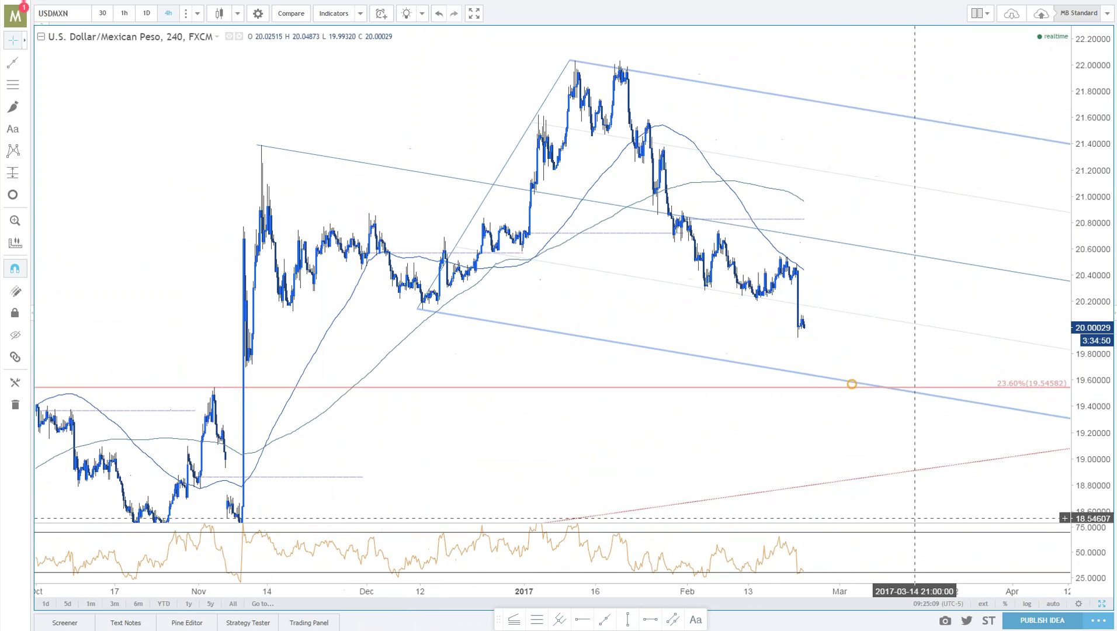
scroll(575, 502, "up", 1)
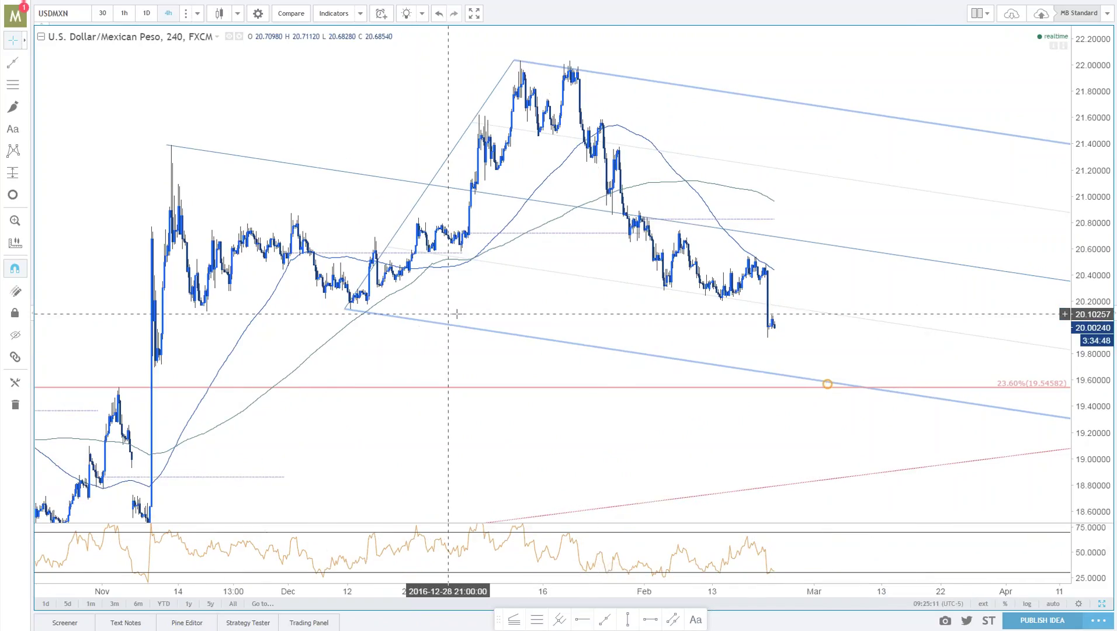
left_click(486, 331)
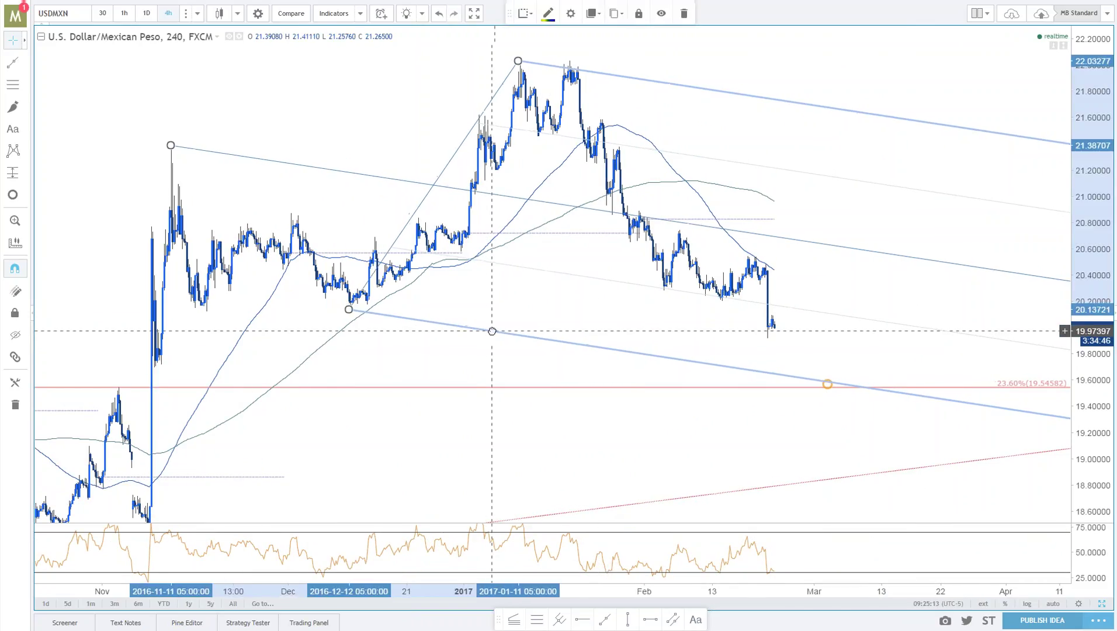
left_click(551, 321)
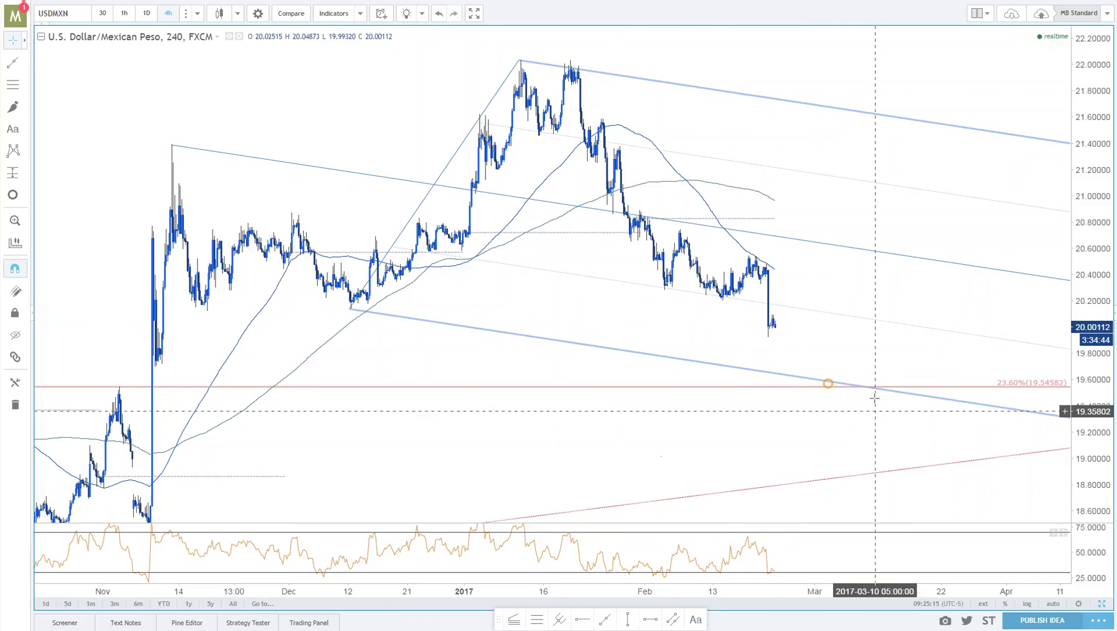
scroll(884, 353, "up", 3)
left_click_drag(893, 361, 813, 347)
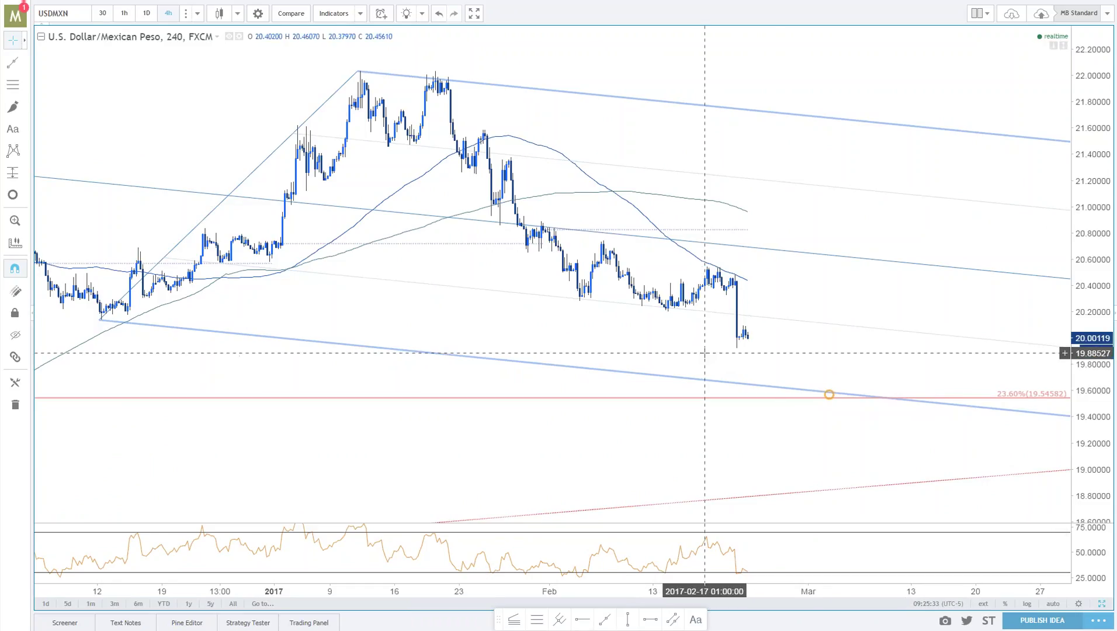
Check the daily chart panned to earlier dates, then return to the 240 interval.
scroll(705, 353, "down", 5)
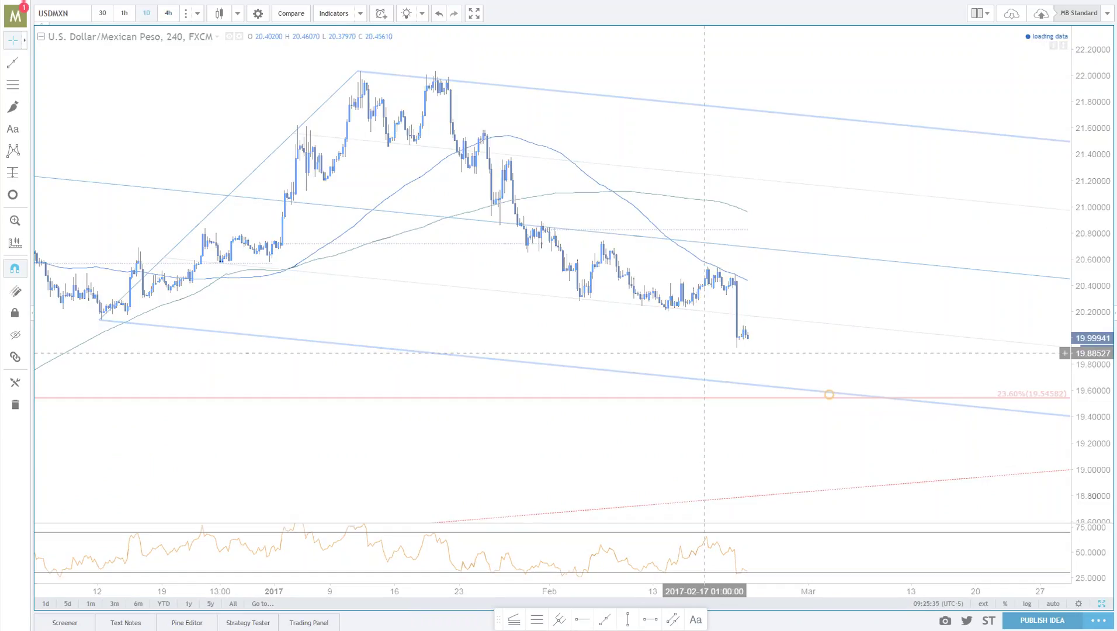
left_click(146, 13)
scroll(781, 319, "up", 5)
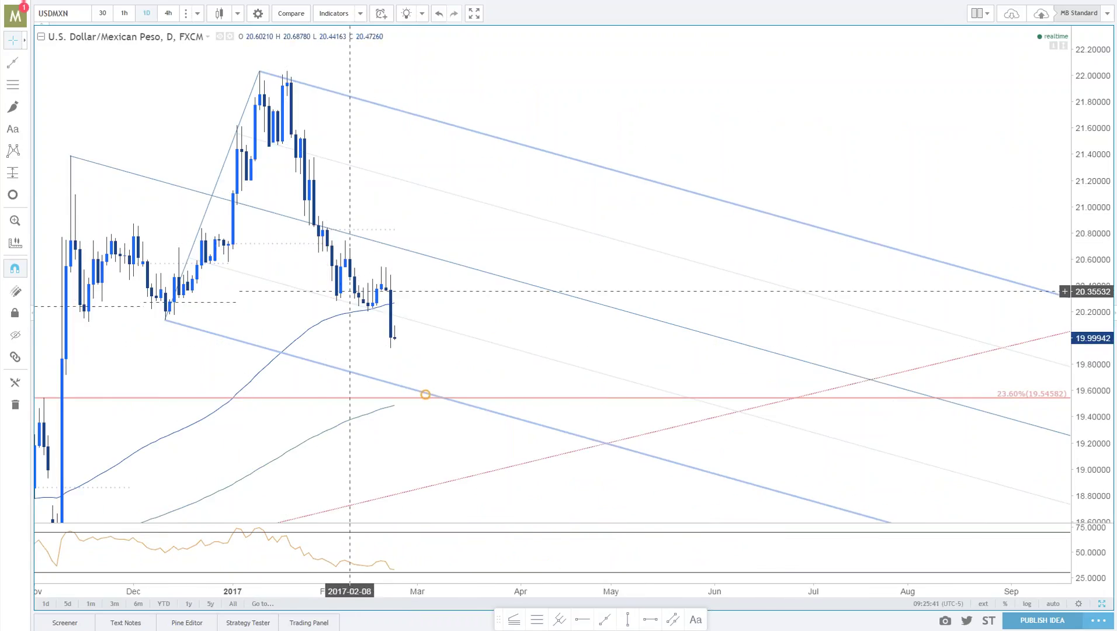
left_click_drag(454, 297, 753, 299)
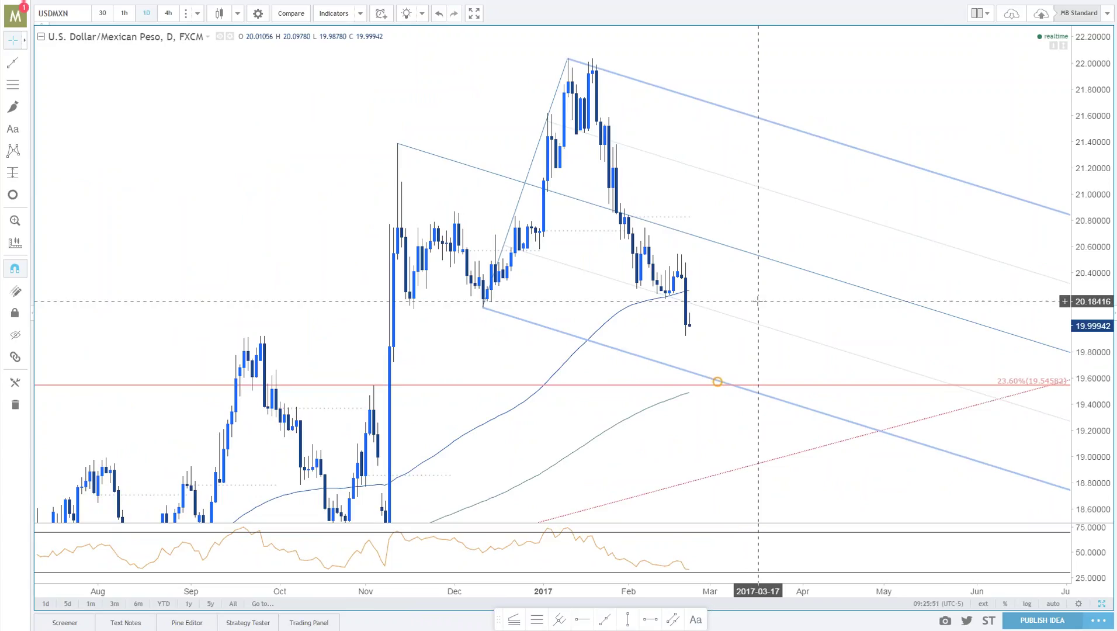
left_click_drag(758, 301, 780, 301)
type("2740")
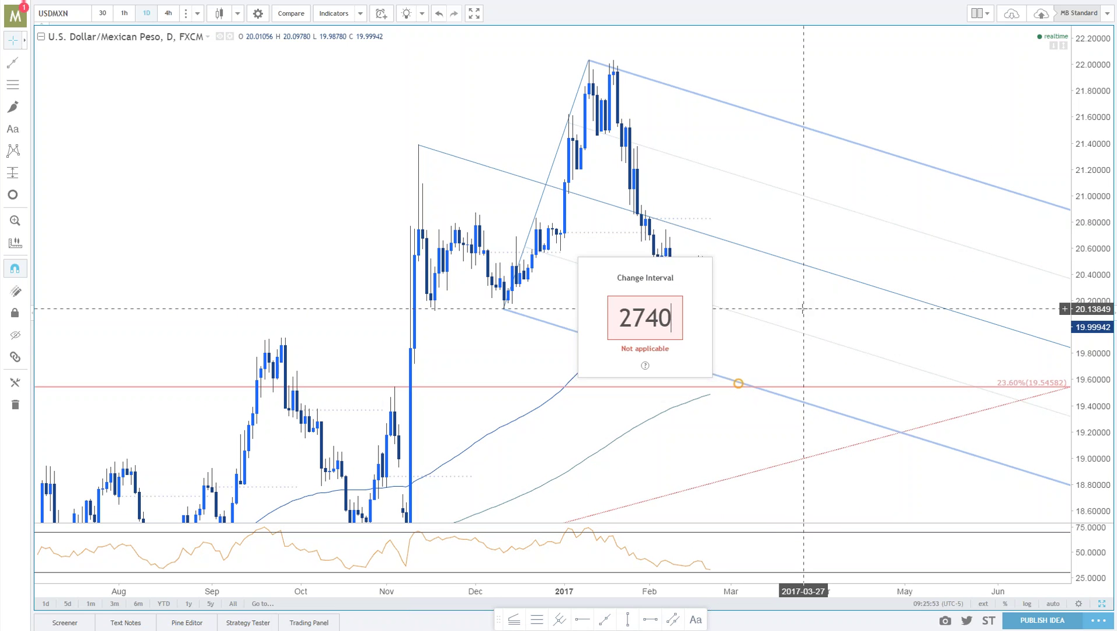
key("BackSpace")
key("BackSpace")
key("BackSpace")
type("4")
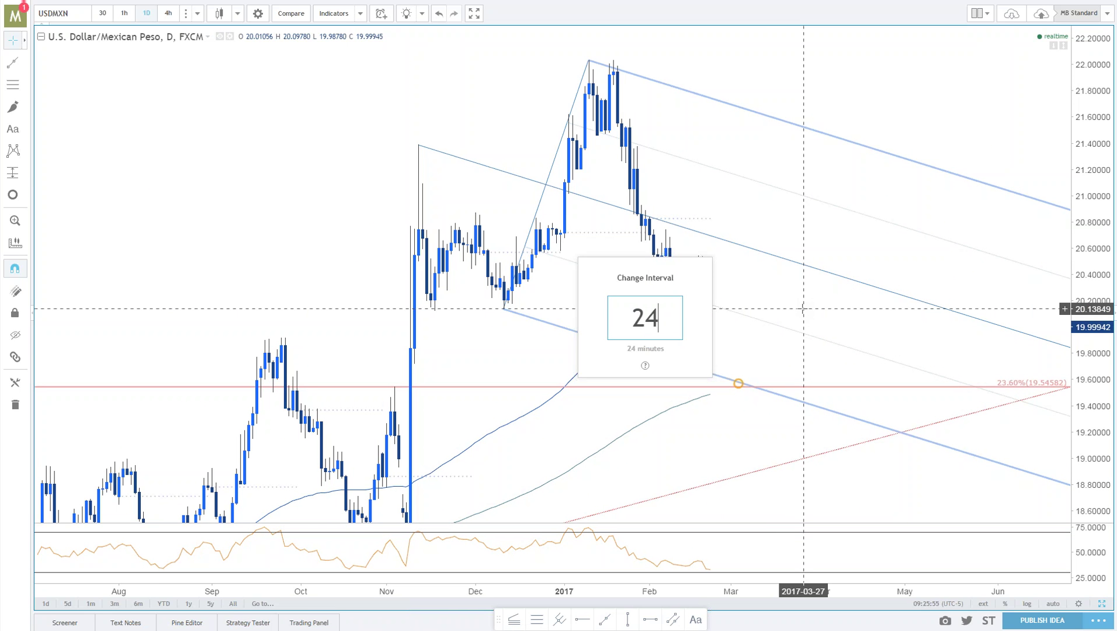
type("0")
key("Return")
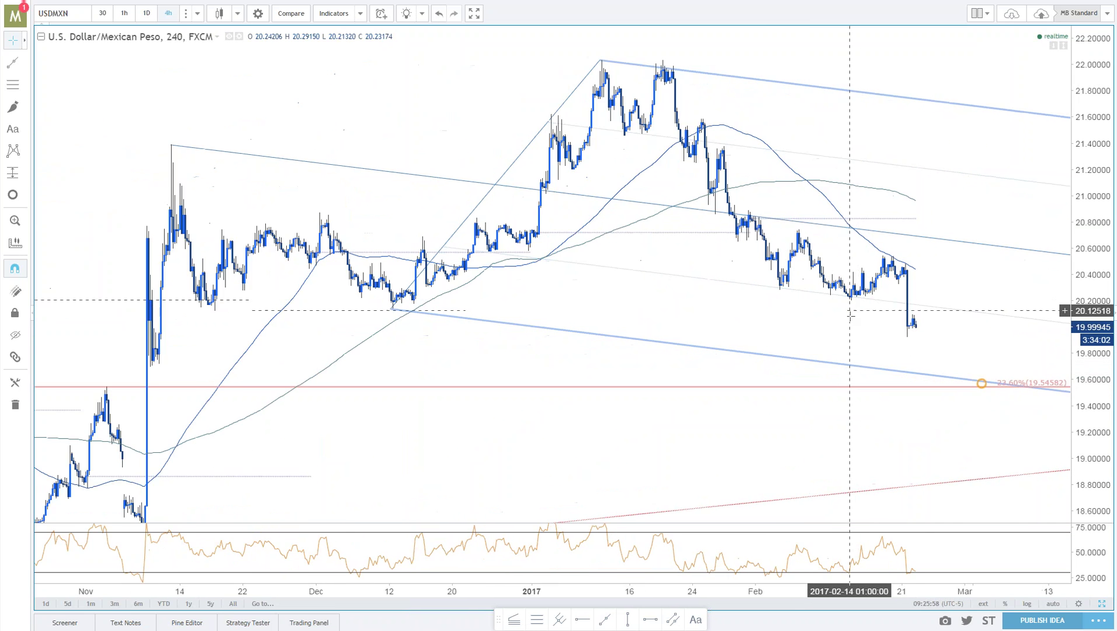
scroll(850, 315, "up", 3)
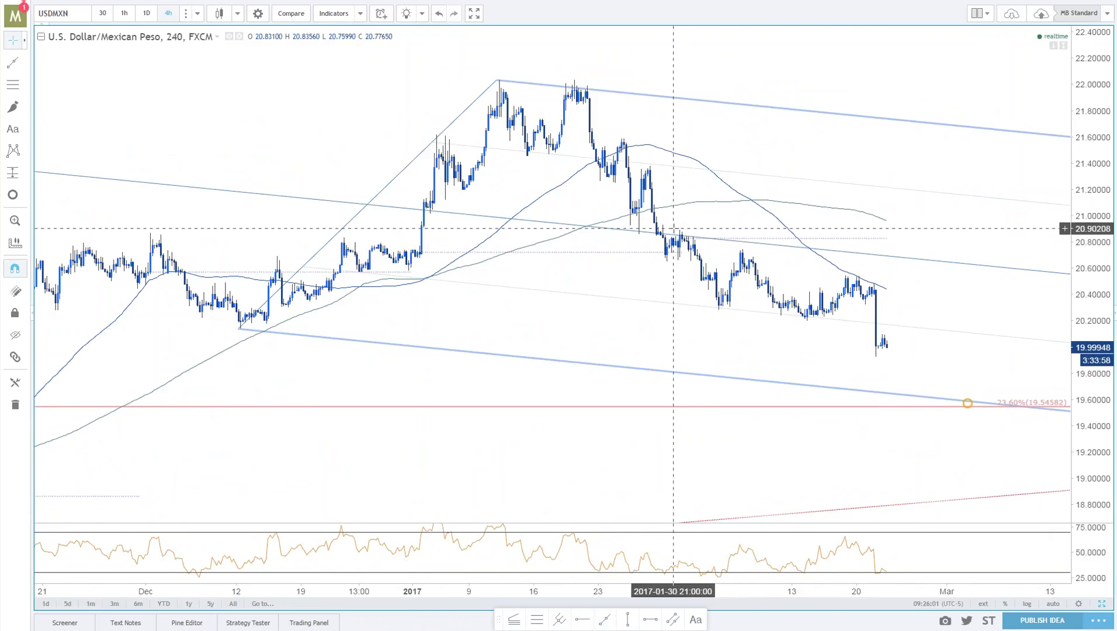
Draw a red descending channel from the late-January high through the February peak.
left_click(602, 620)
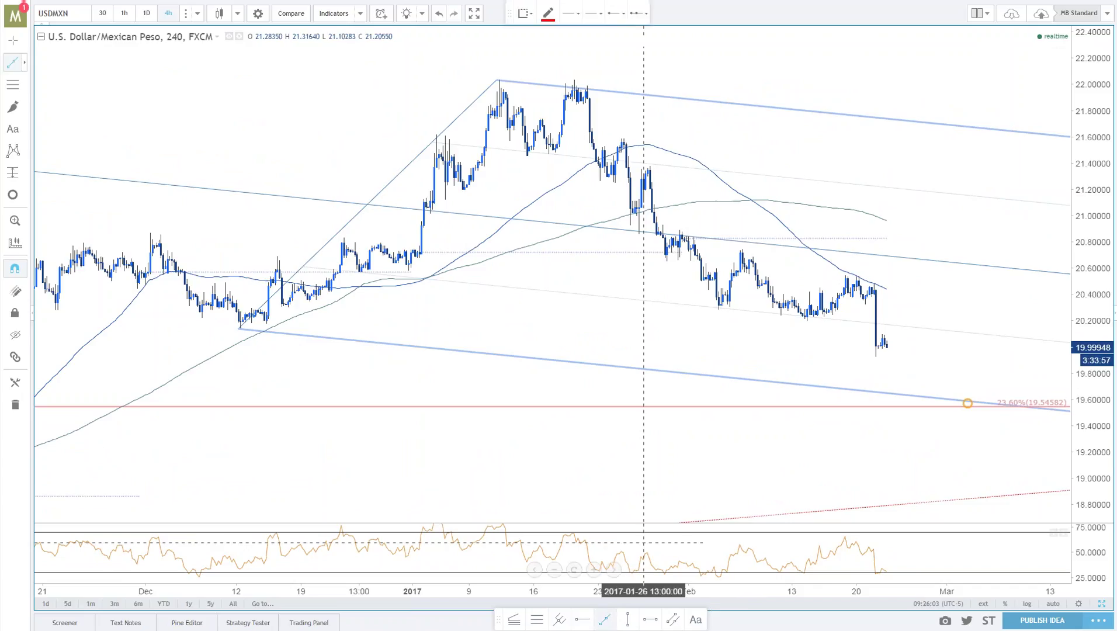
left_click(680, 230)
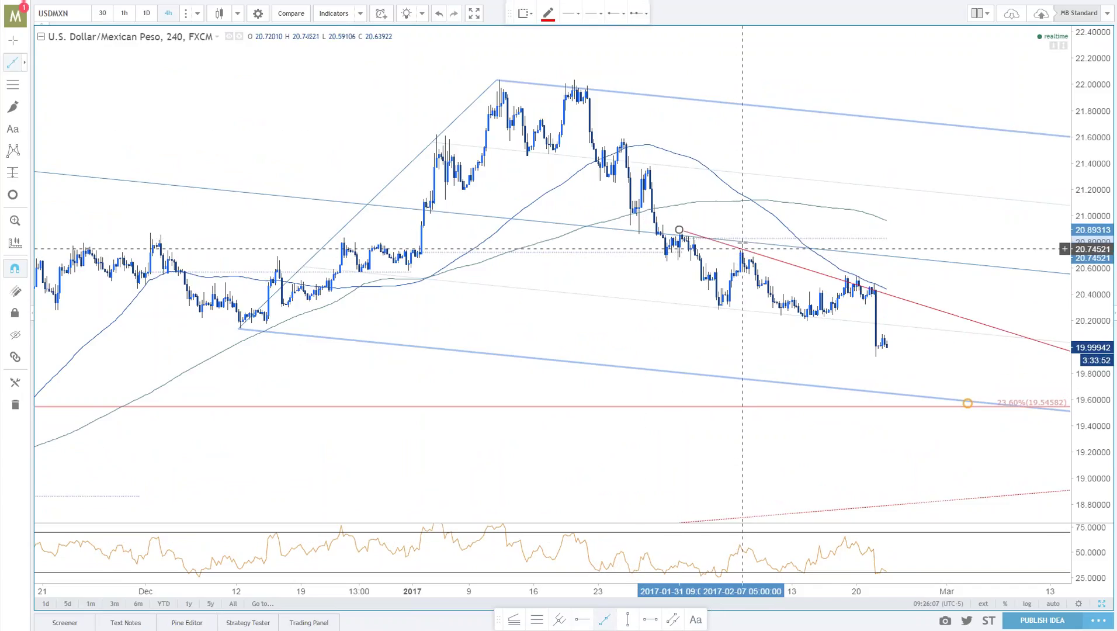
left_click(859, 273)
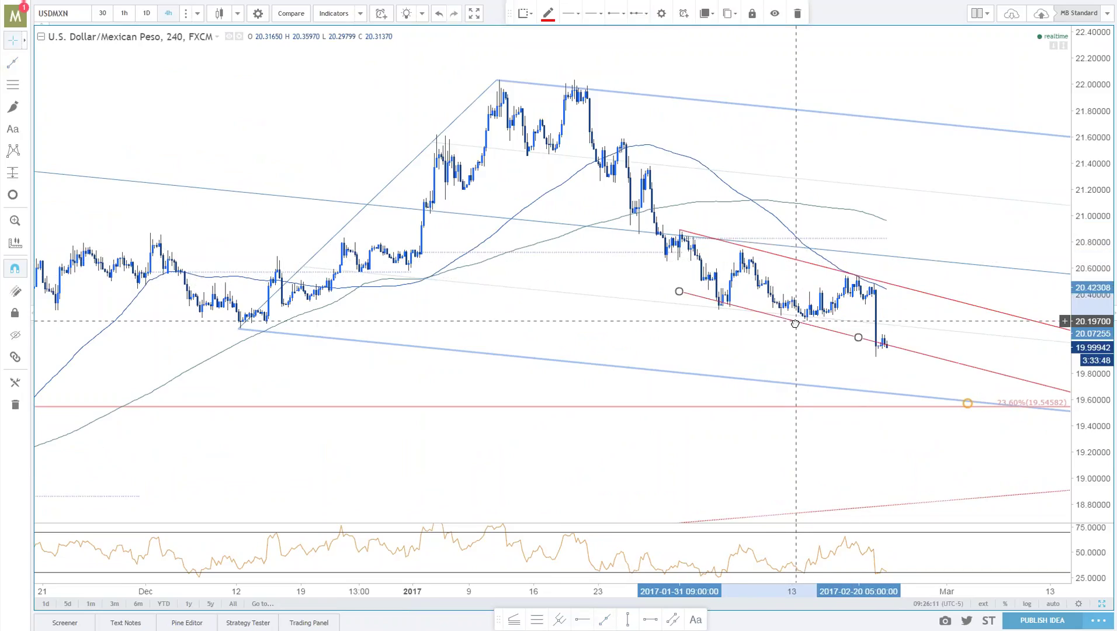
left_click(794, 329)
left_click_drag(794, 329, 799, 331)
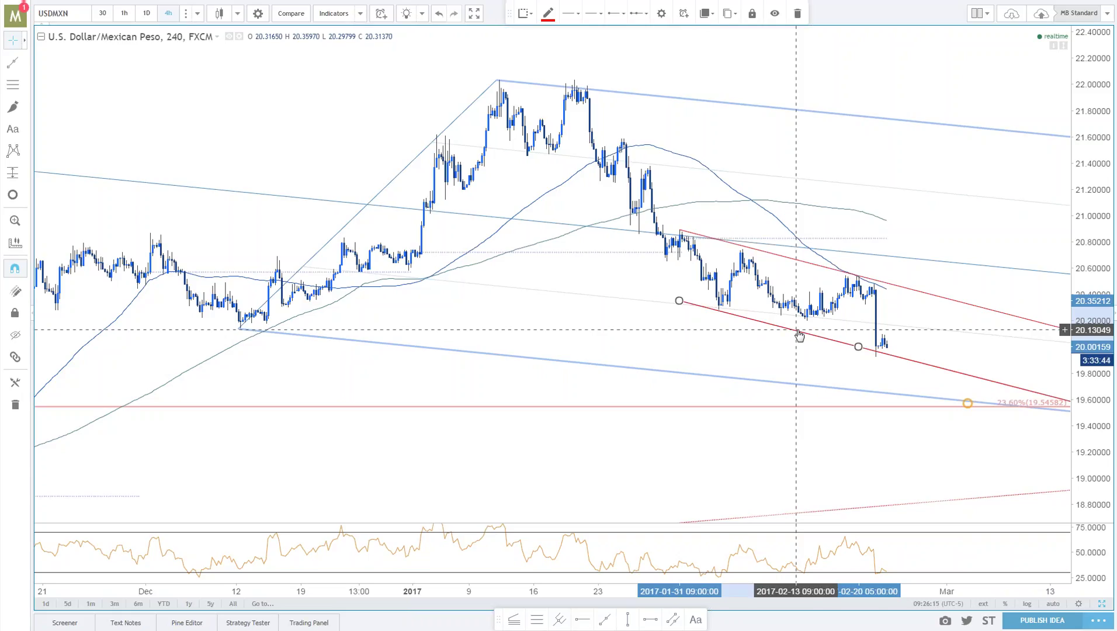
left_click(972, 401)
Reframe the chart into April with a compressed price scale revealing the 38.2% level.
scroll(972, 400, "down", 1)
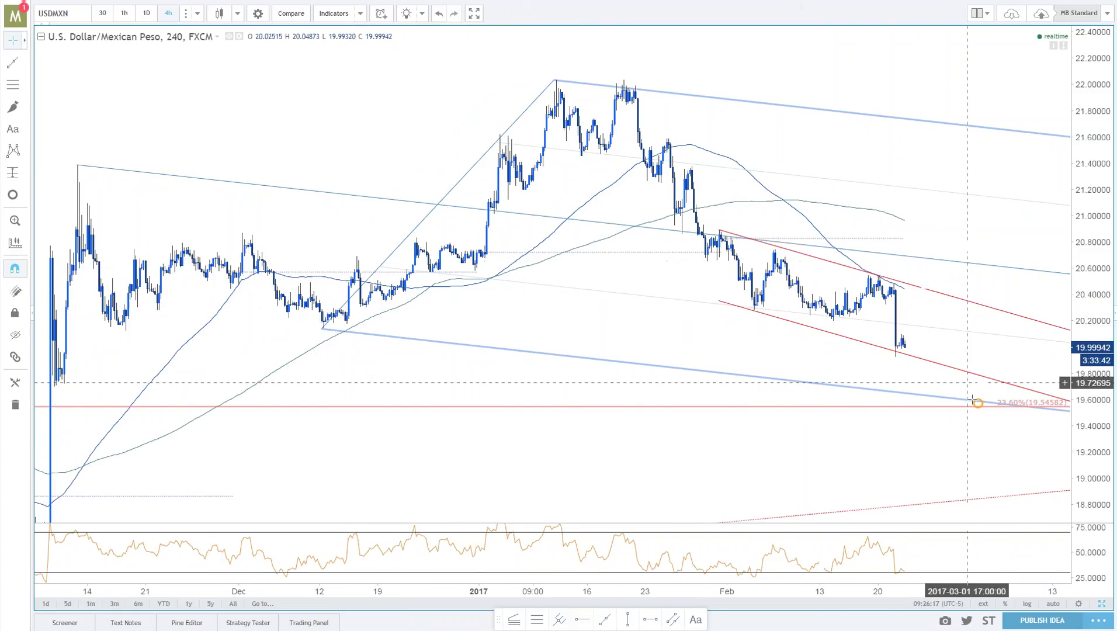
left_click(974, 402)
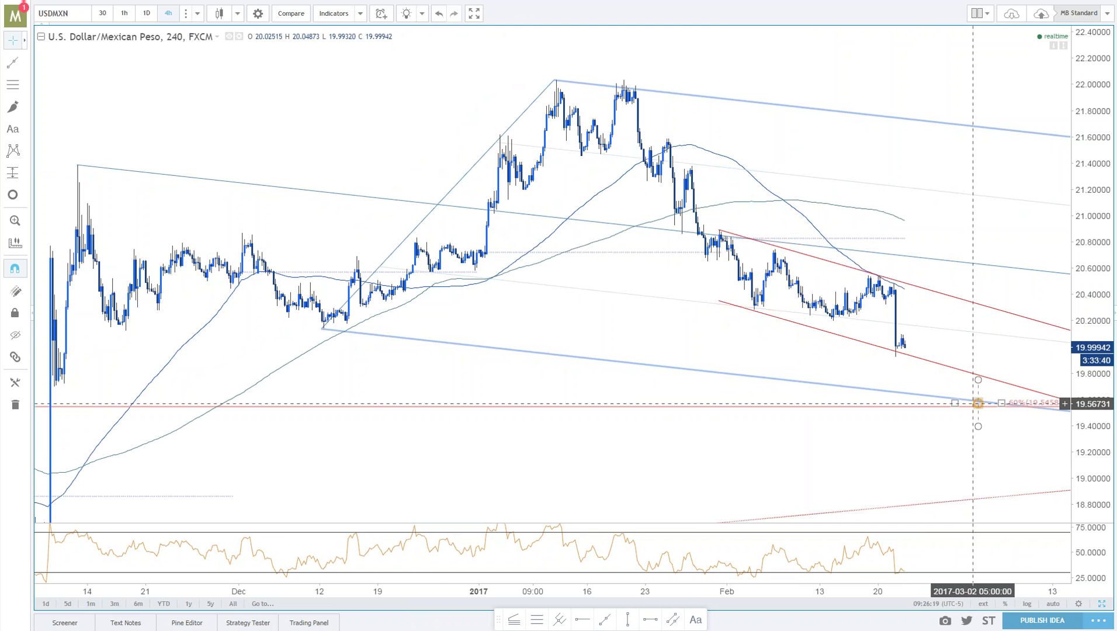
scroll(485, 385, "down", 3)
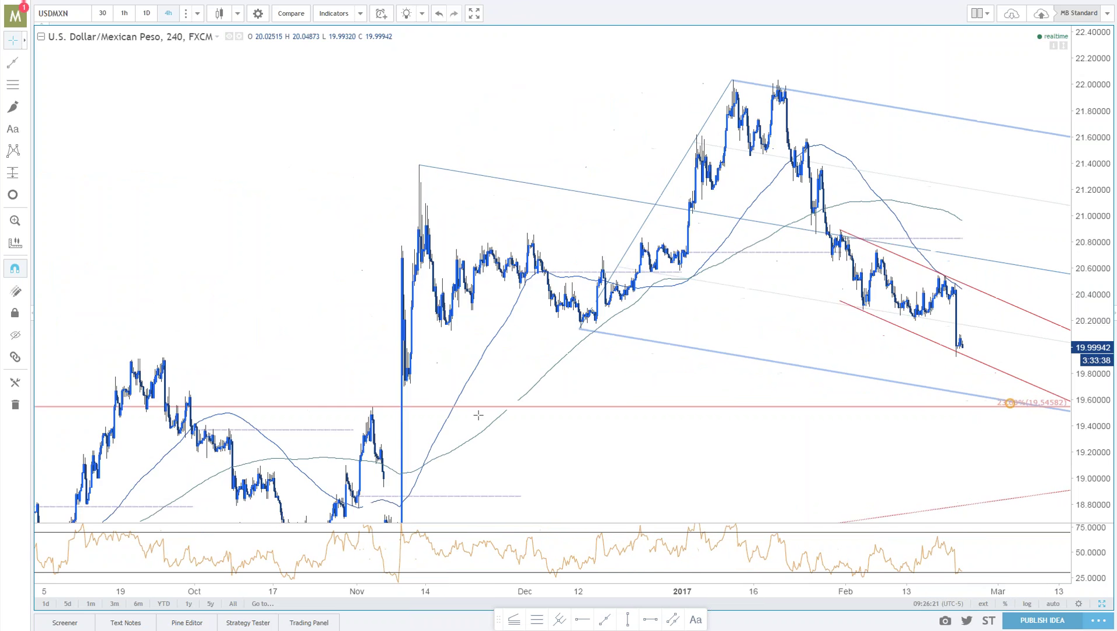
left_click_drag(485, 386, 431, 377)
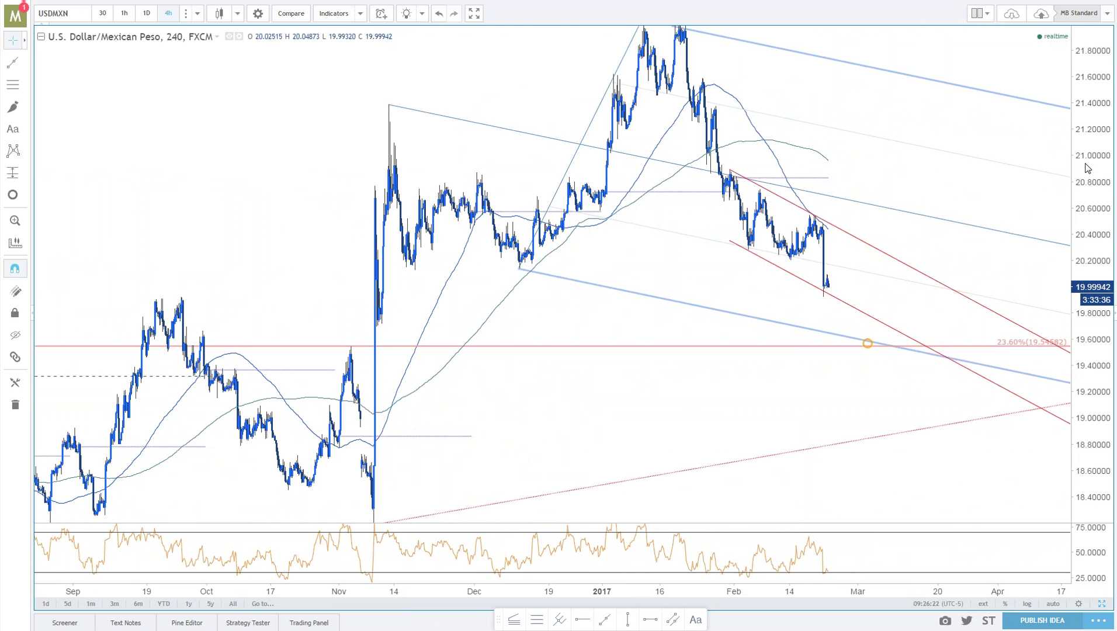
left_click_drag(1087, 168, 1086, 210)
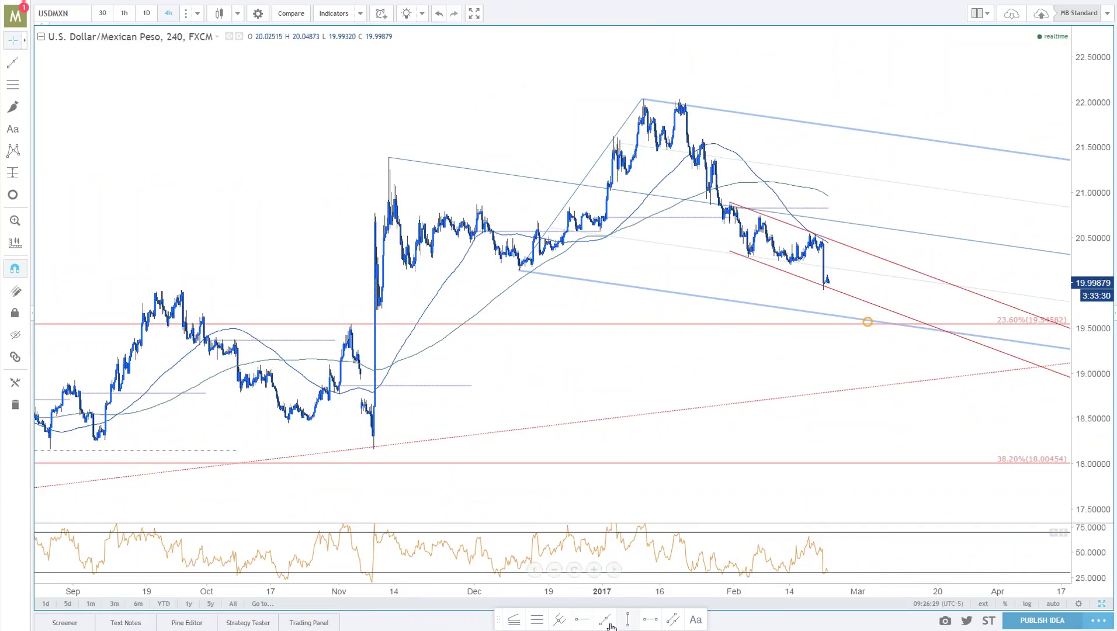
Draw a Fibonacci retracement from the November low to the January high.
left_click(537, 622)
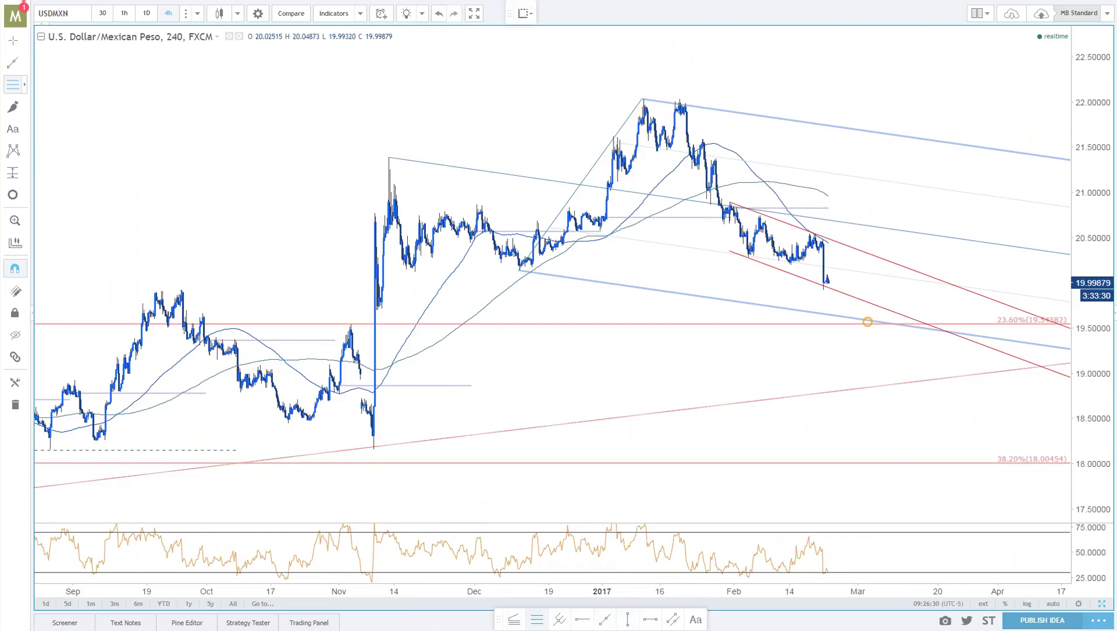
left_click(372, 450)
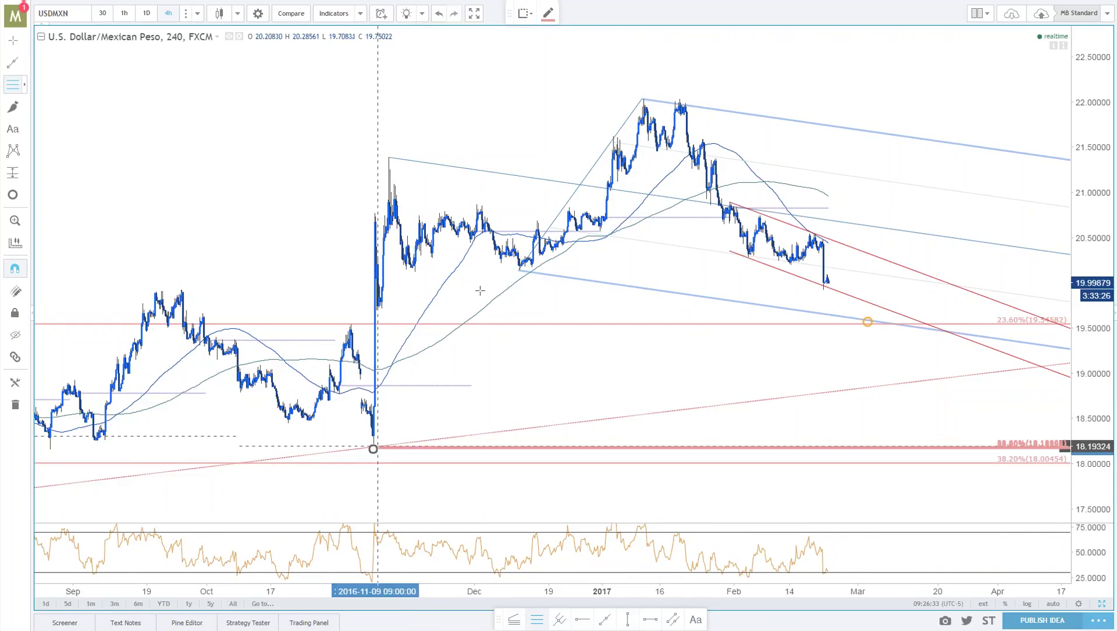
left_click(679, 103)
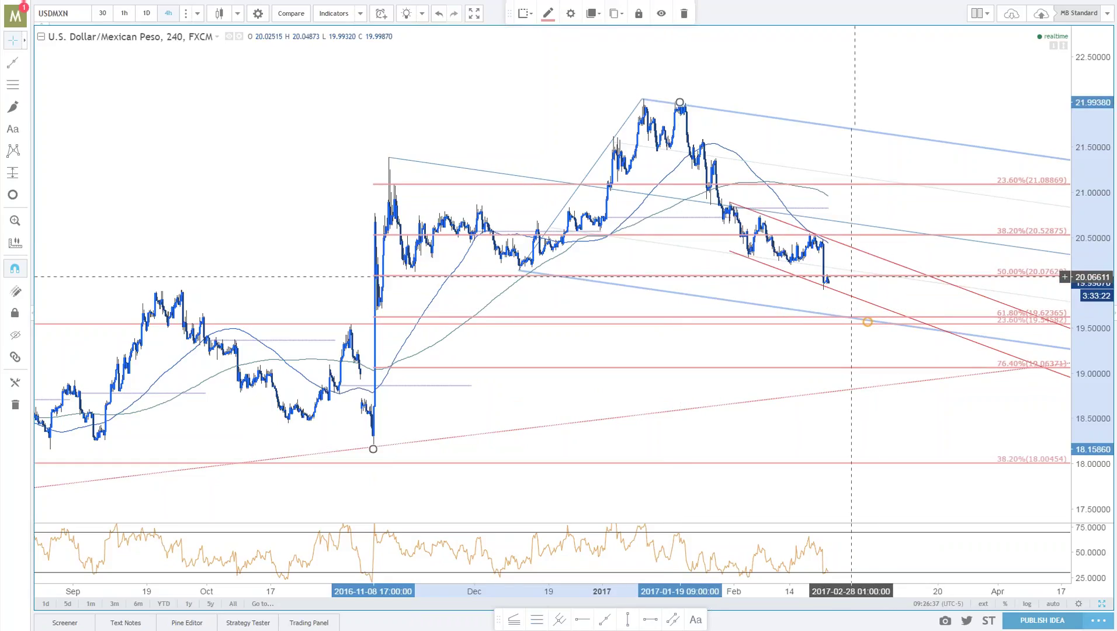
Colour its levels teal, hide the 38.2% level, and shift the orange circle onto 61.8%.
double_click(820, 277)
left_click(584, 378)
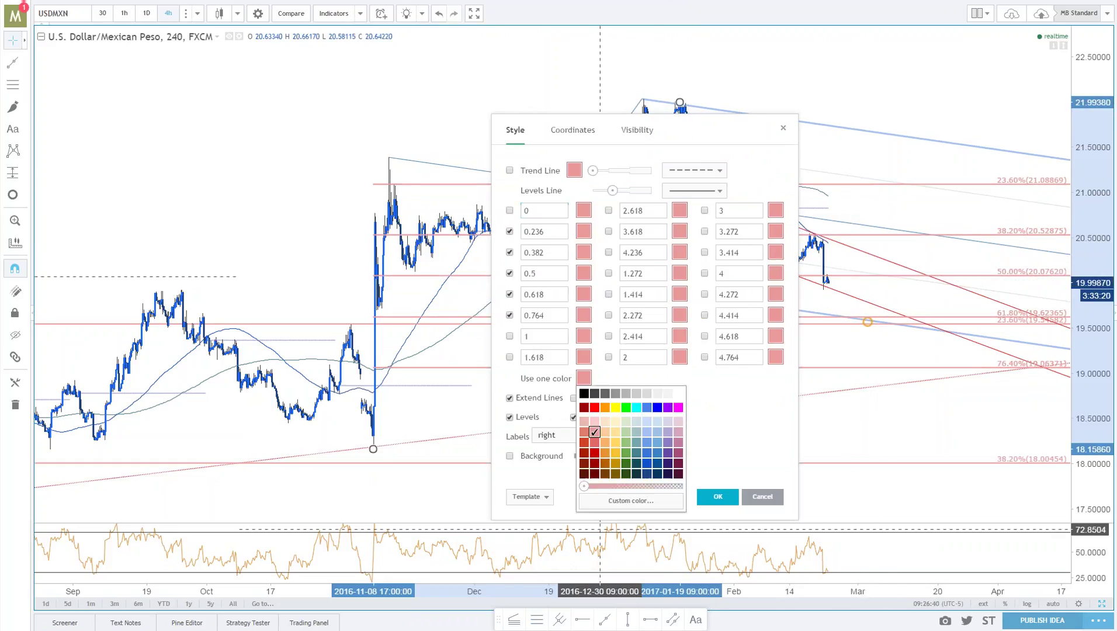
left_click(637, 453)
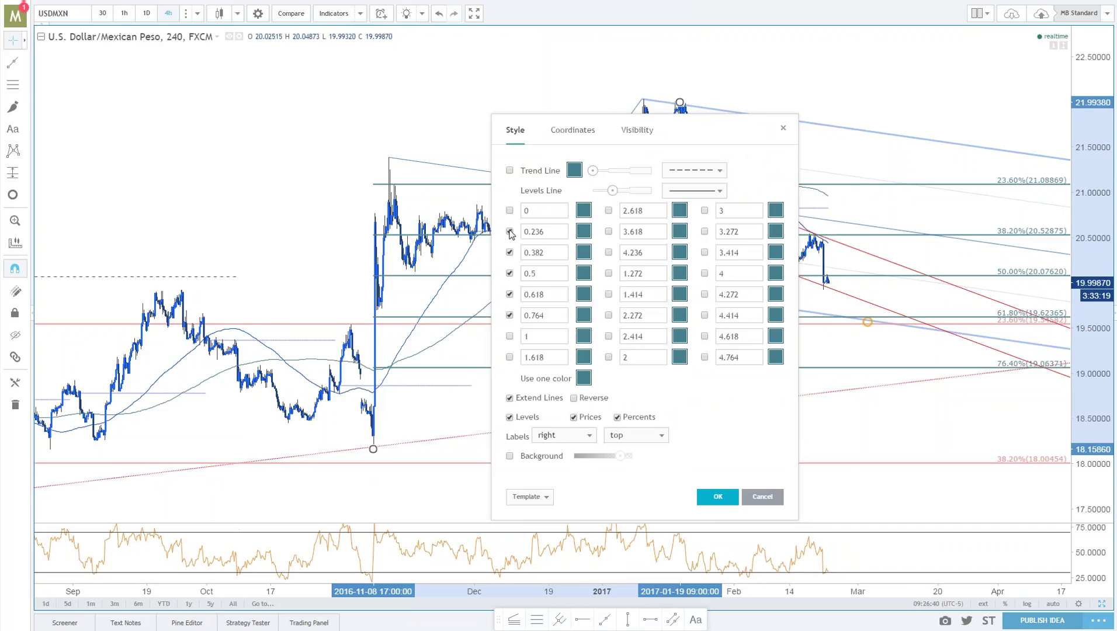
left_click(509, 273)
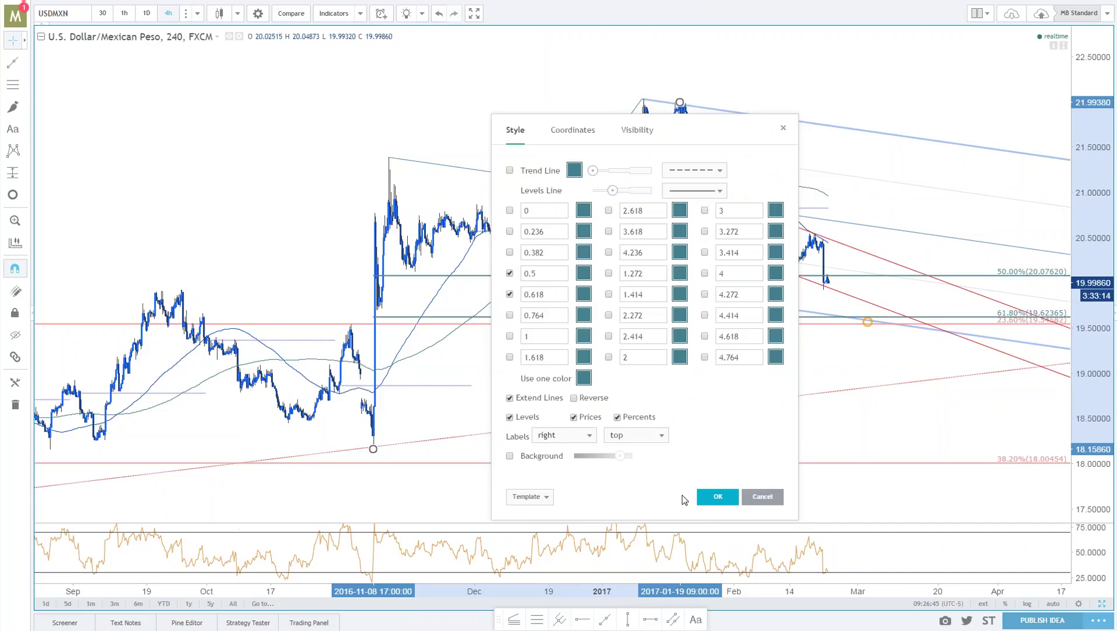
left_click(718, 497)
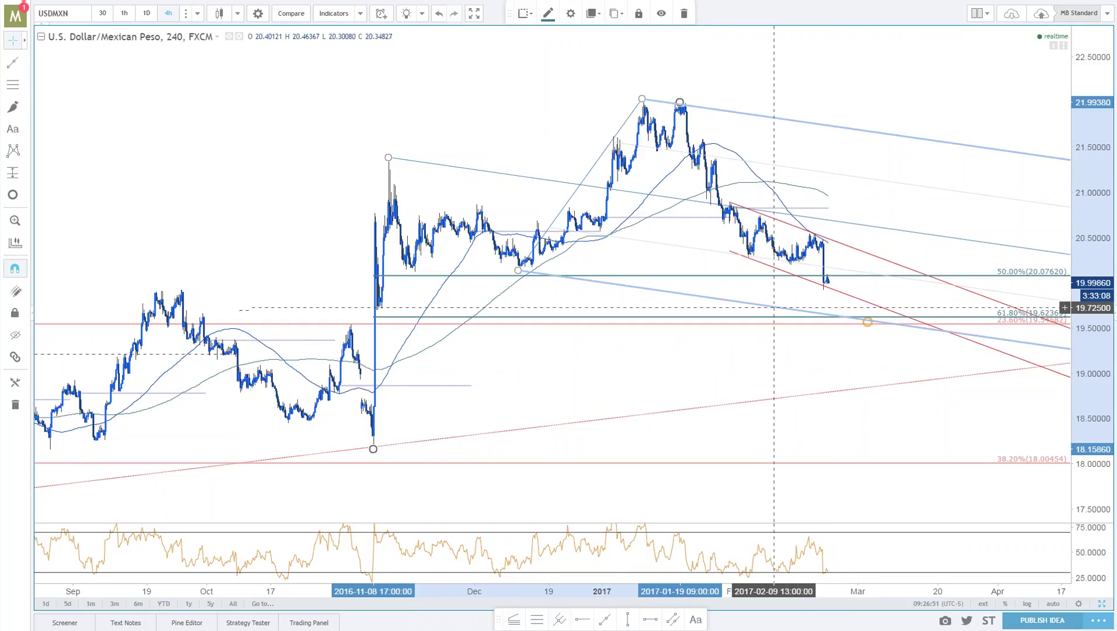
left_click(869, 323)
left_click_drag(870, 326, 852, 323)
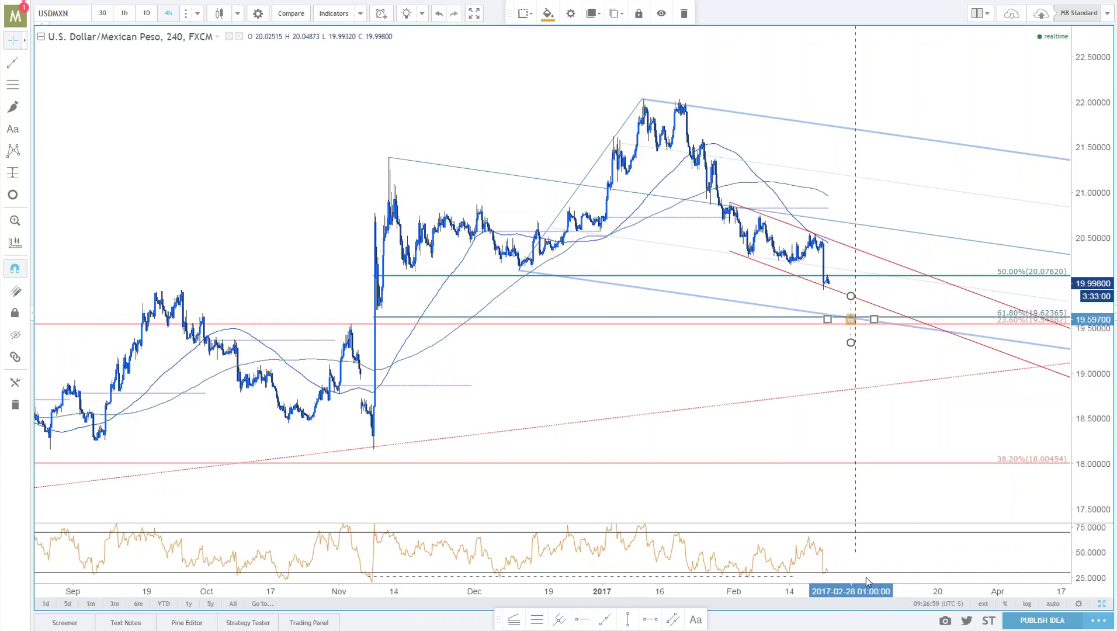
Enlarge the candles by stretching the price scale and pan back to earlier price history.
left_click(836, 370)
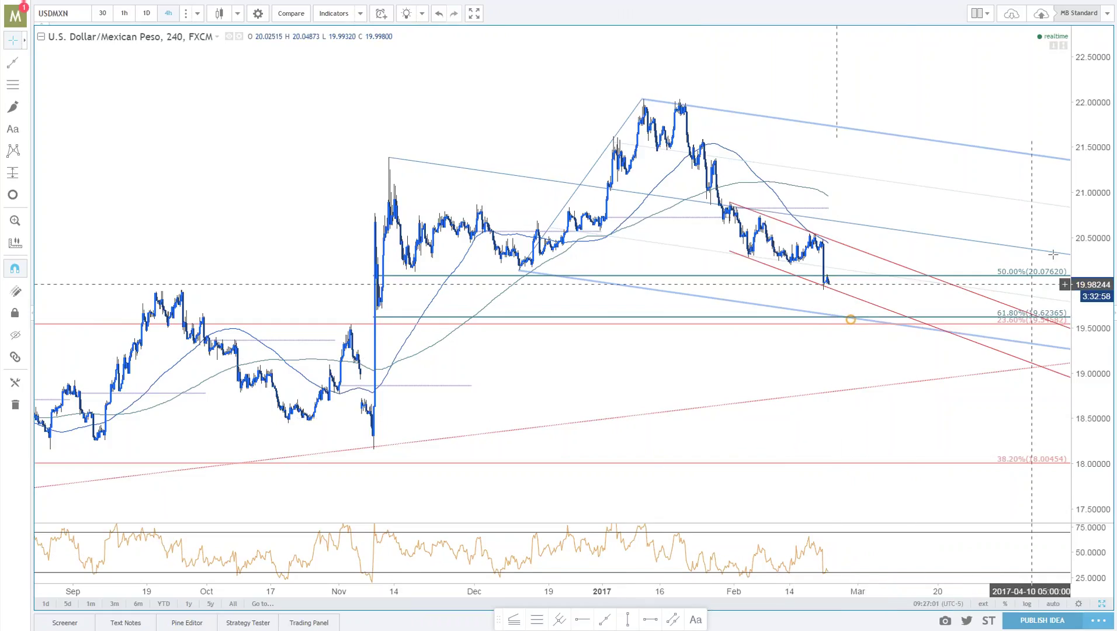
left_click_drag(1097, 198, 1097, 222)
scroll(959, 280, "up", 4)
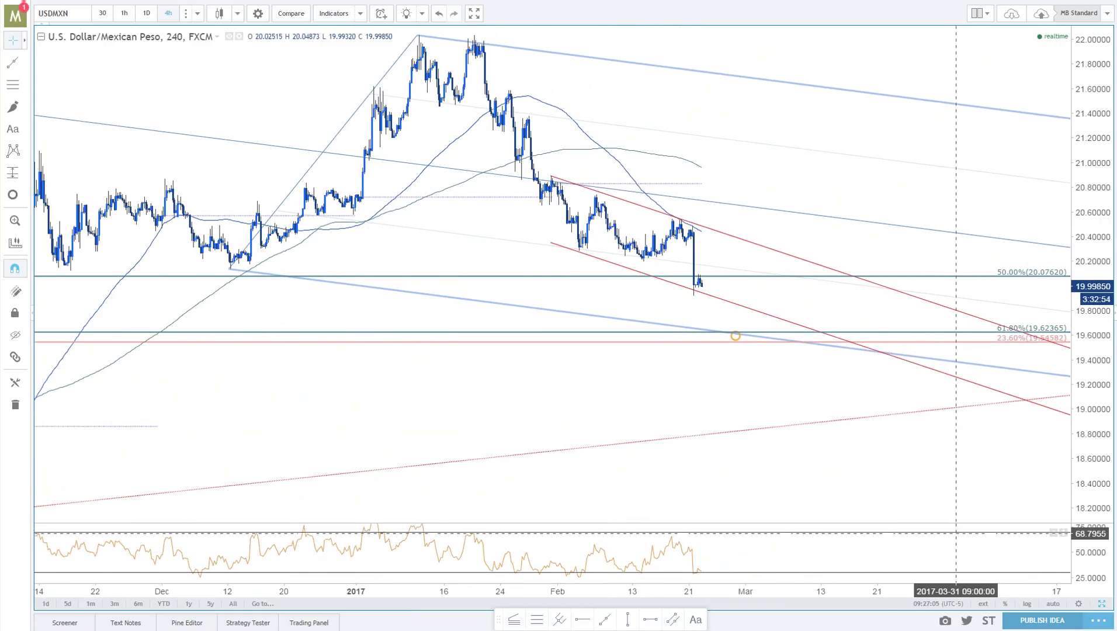
scroll(930, 559, "left", 2)
left_click_drag(931, 560, 973, 564)
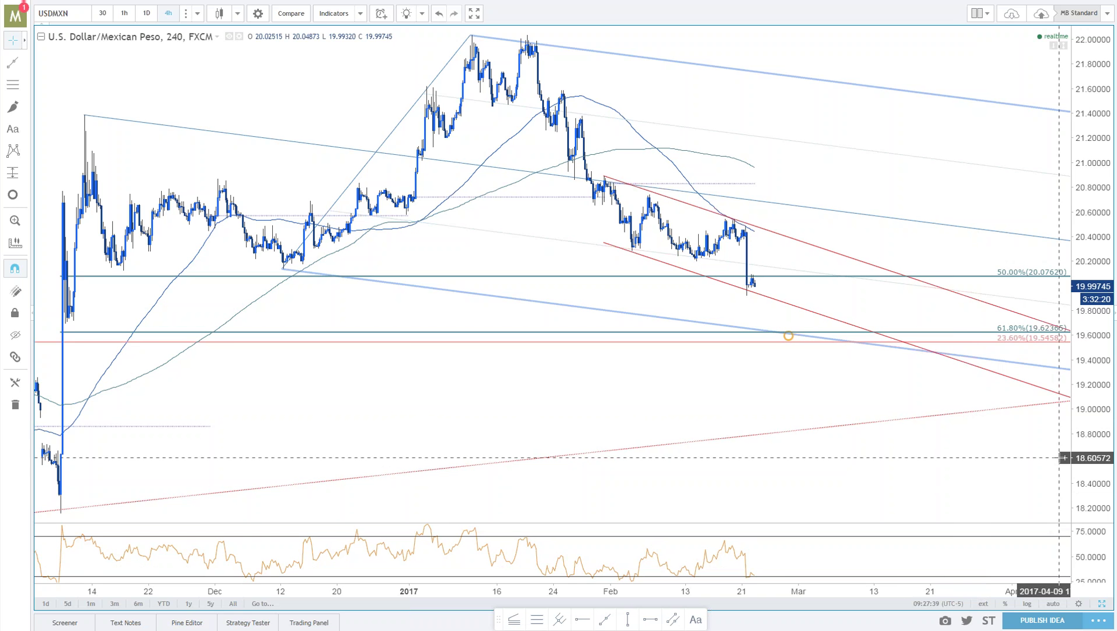
Switch to 1D daily candles and frame roughly the past year of USDMXN prices.
type("1D")
key("Return")
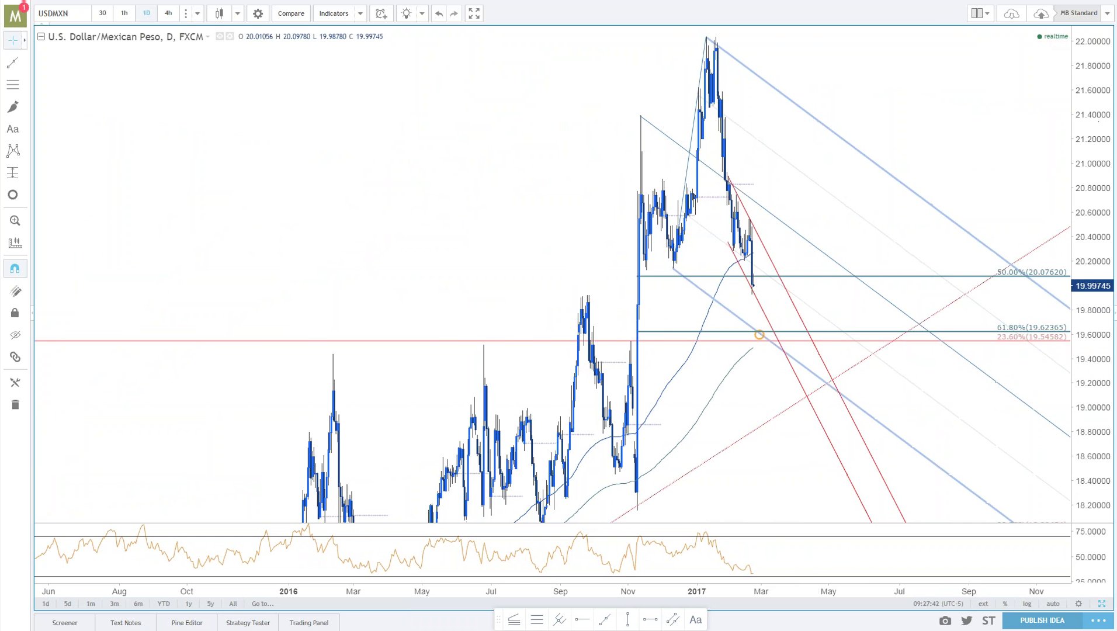
left_click_drag(1098, 117, 1097, 170)
left_click_drag(898, 199, 888, 113)
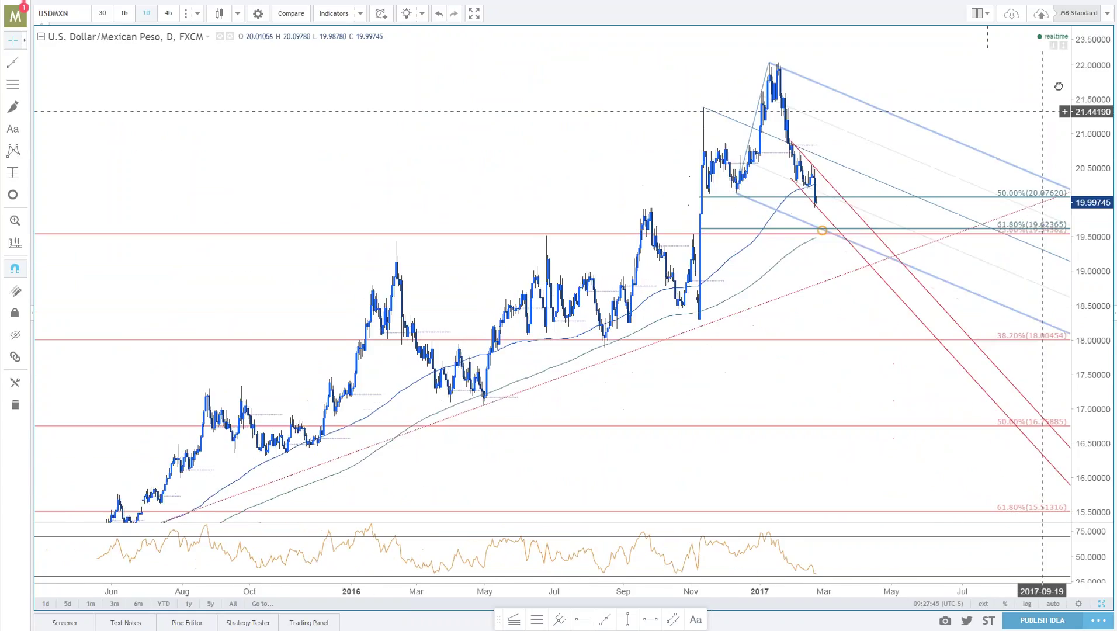
scroll(838, 319, "up", 3)
left_click_drag(721, 307, 745, 364)
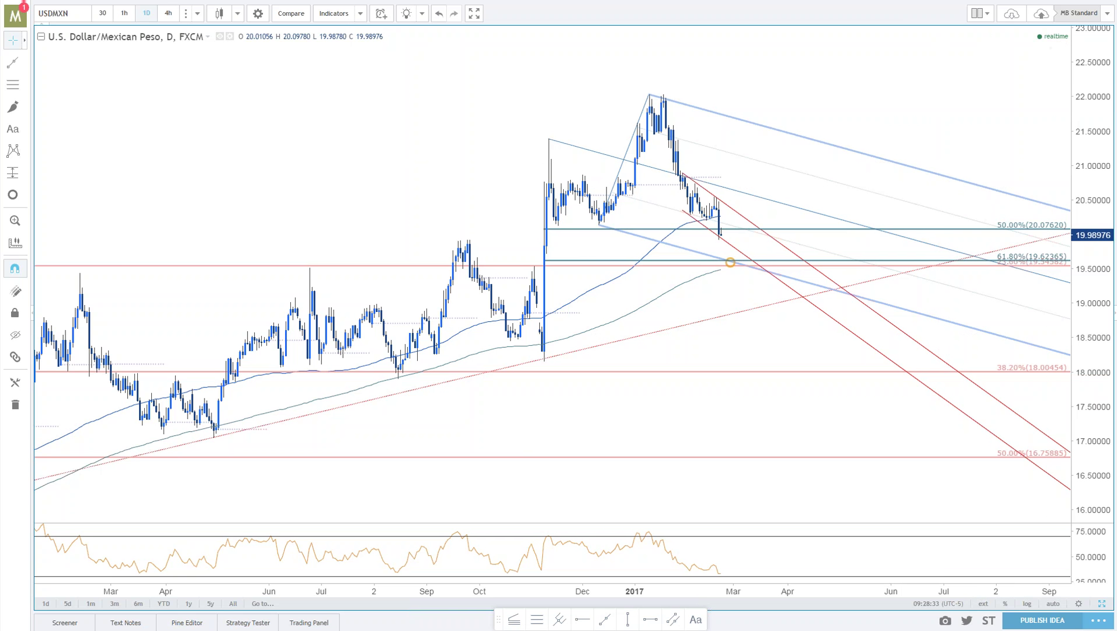
key("alt+Tab")
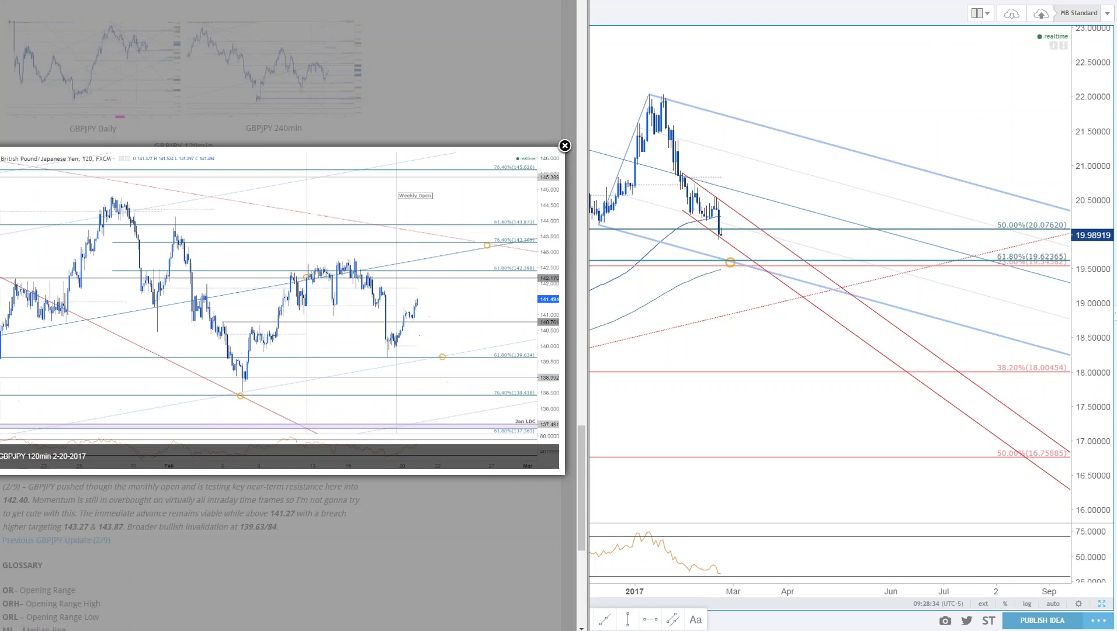
left_click(475, 79)
scroll(236, 243, "up", 20)
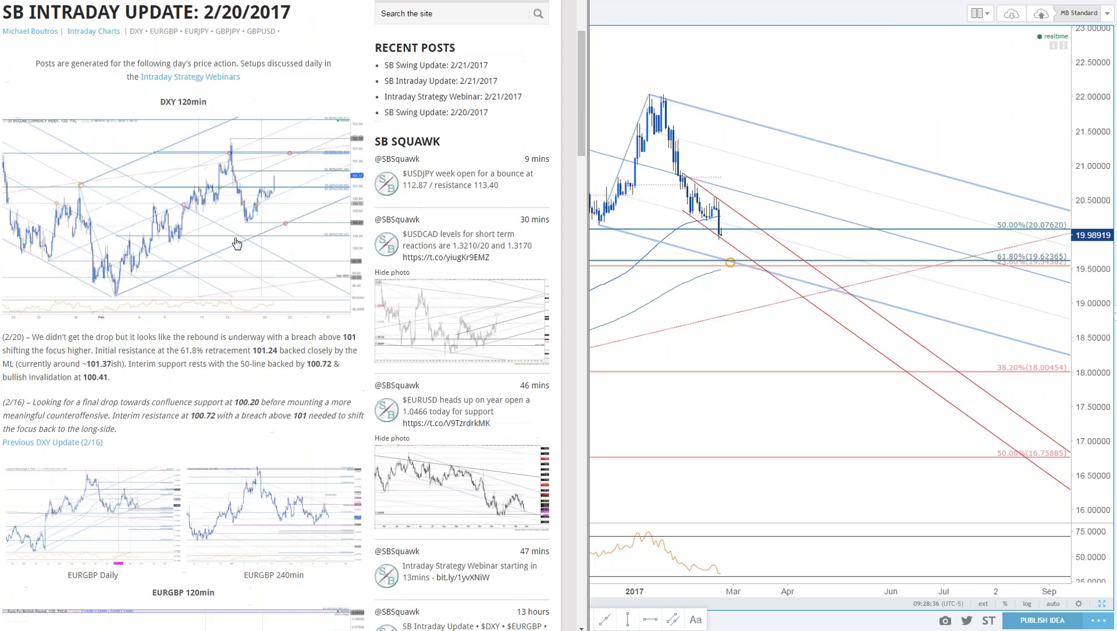
scroll(236, 243, "up", 3)
left_click(251, 140)
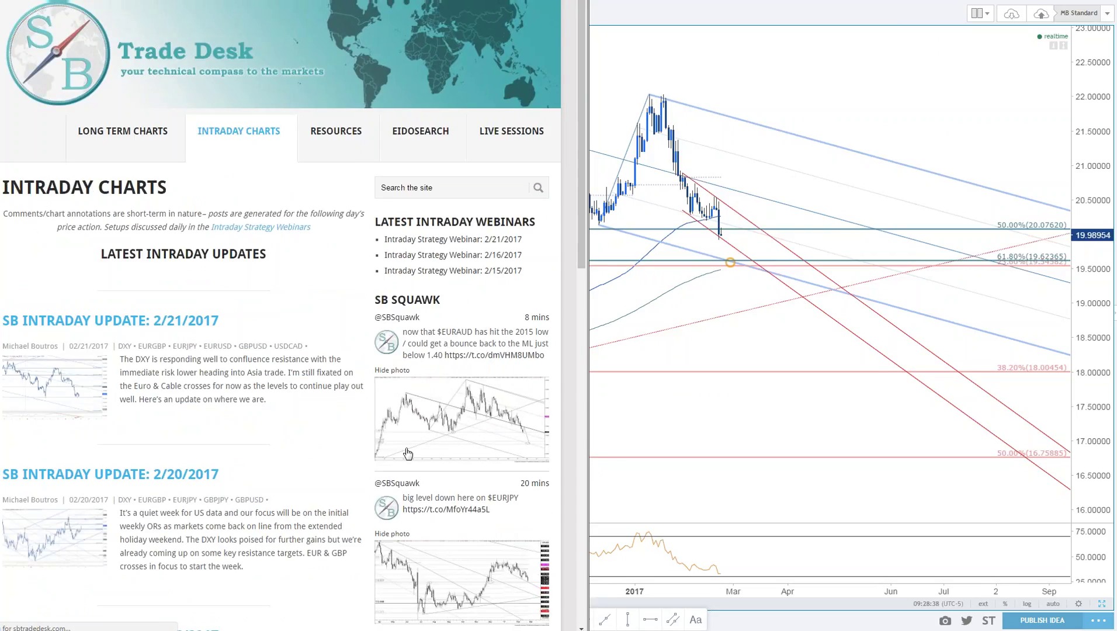
scroll(407, 454, "down", 5)
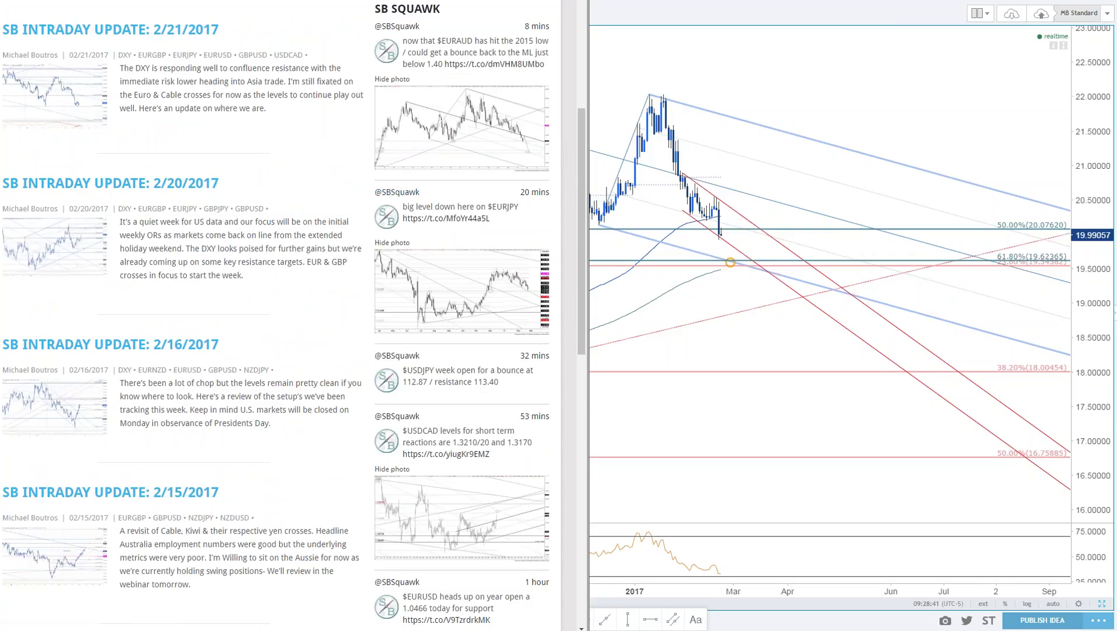
left_click(204, 349)
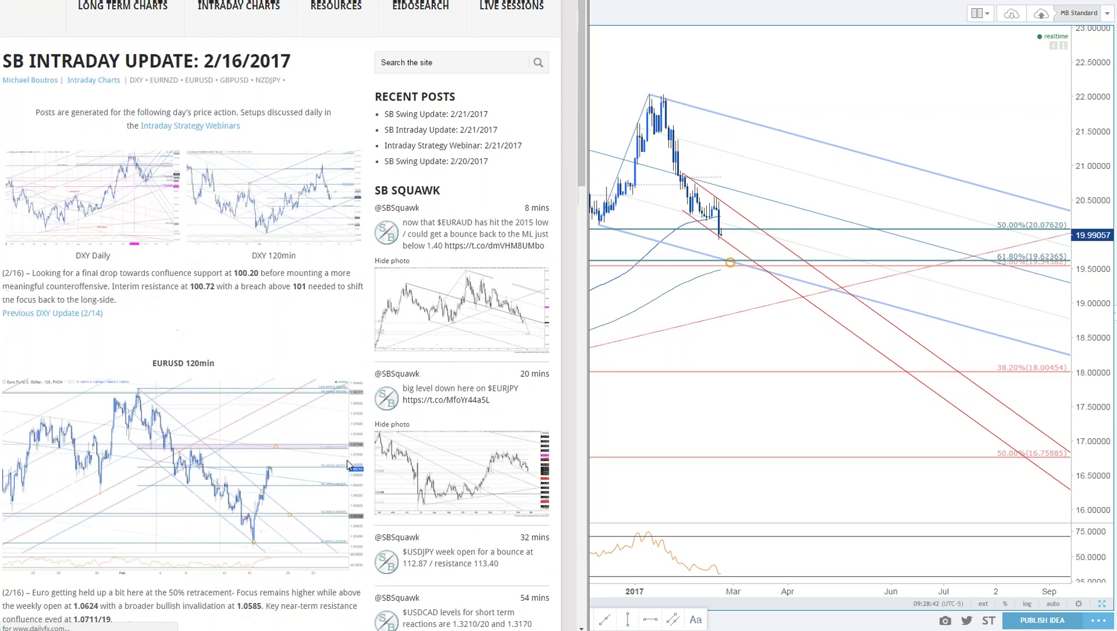
scroll(347, 464, "down", 20)
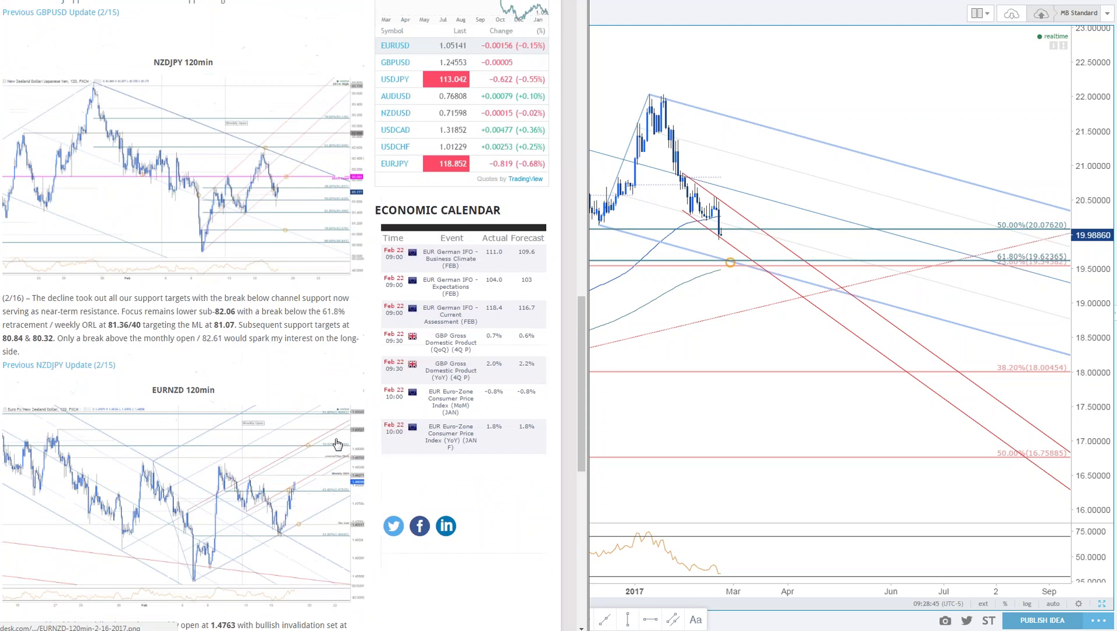
left_click(222, 211)
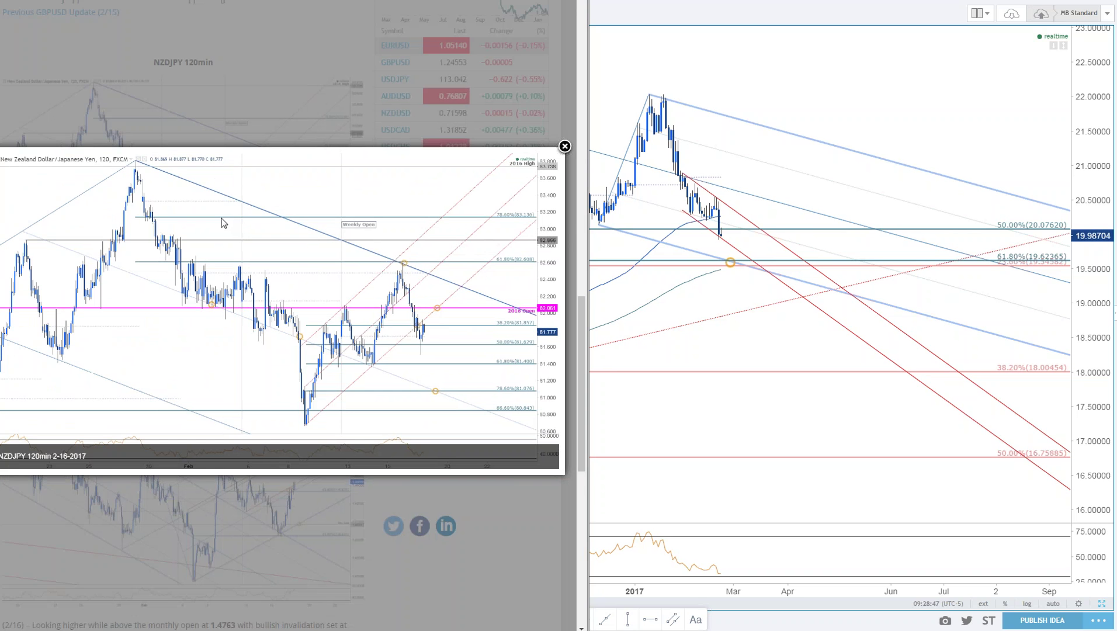
left_click(888, 96)
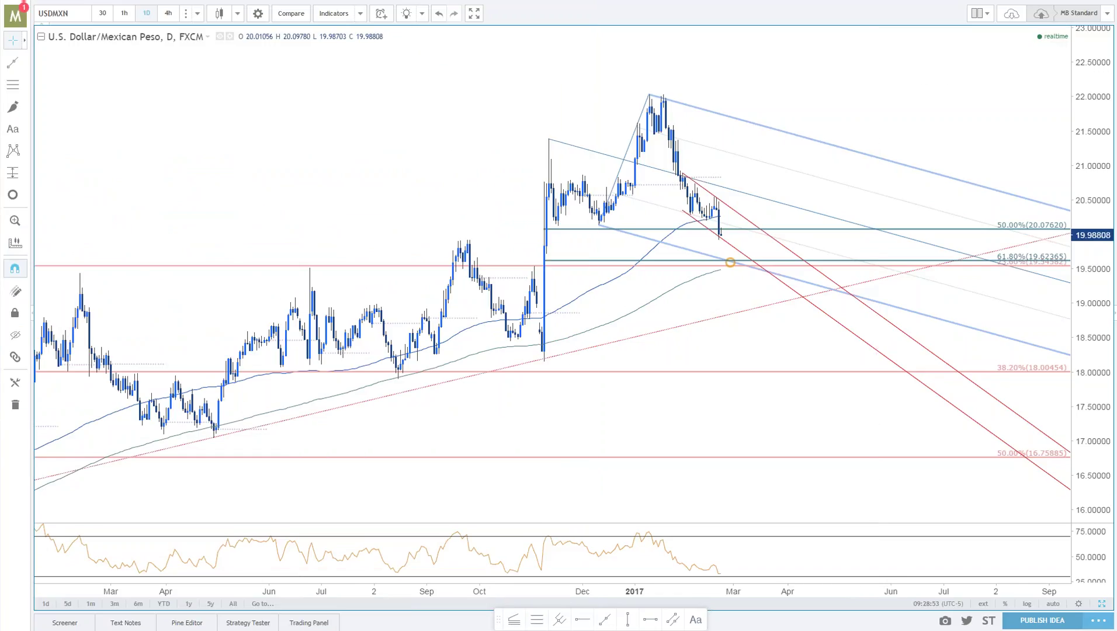
Load the NZDJPY symbol and zoom the daily chart's time axis.
type("NZDJPY")
key("Return")
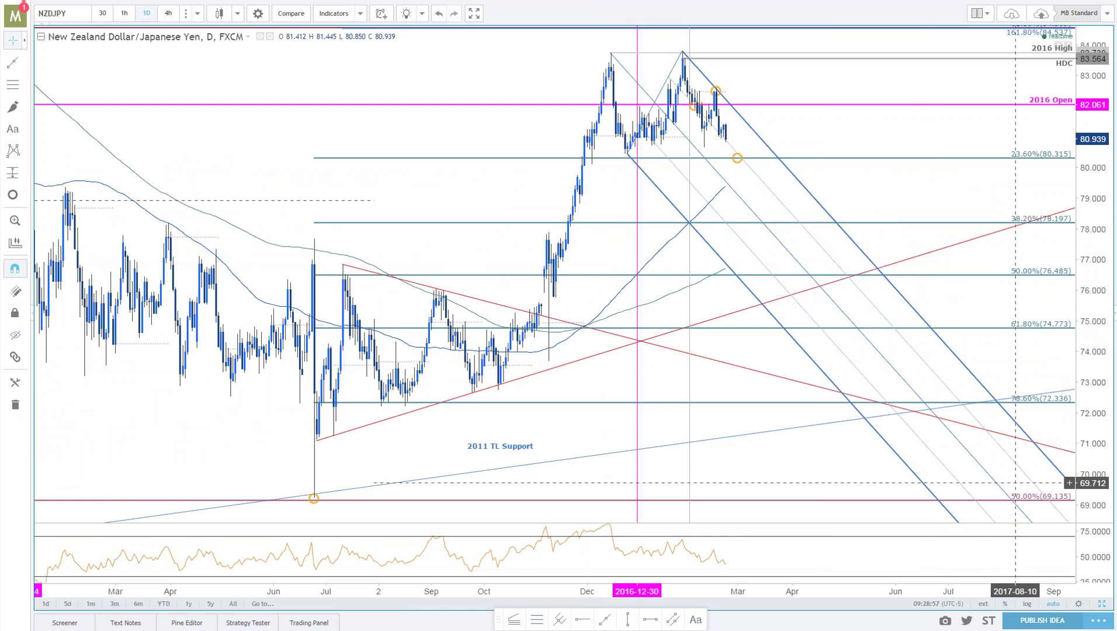
scroll(716, 116, "up", 4)
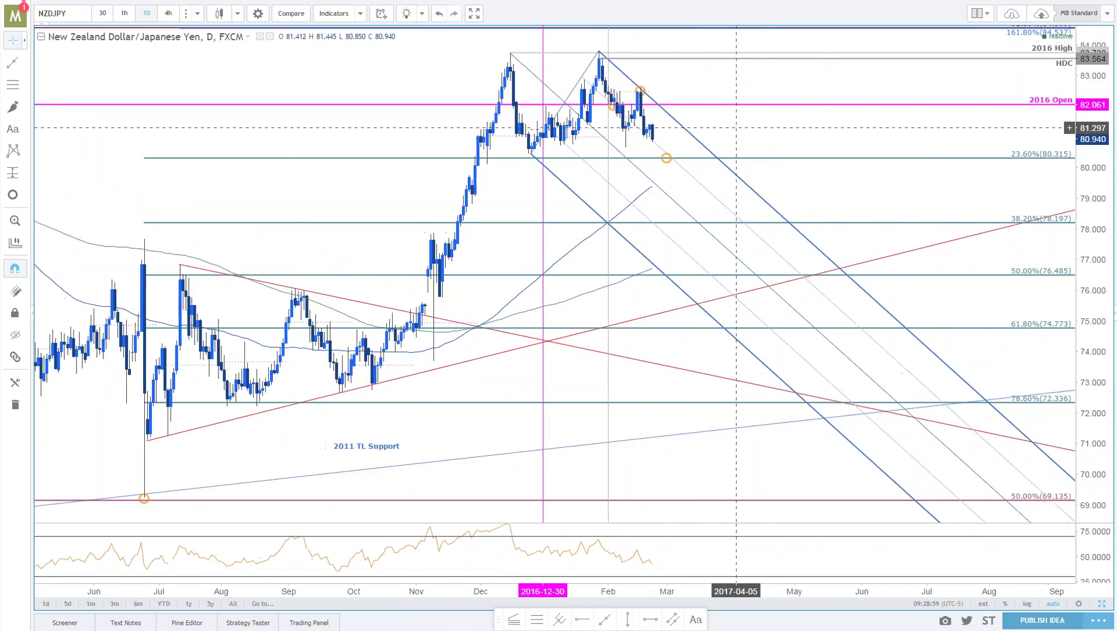
scroll(976, 157, "up", 2)
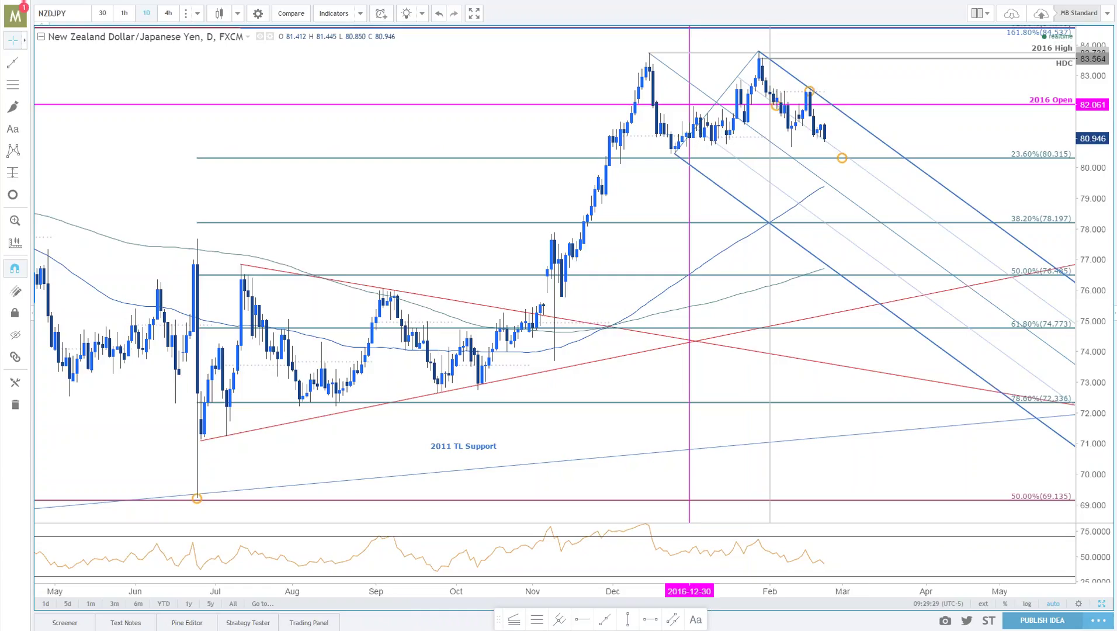
Load NZDUSD and nudge its orange support circle slightly right along the moving averages.
type("NZDUSD")
key("Return")
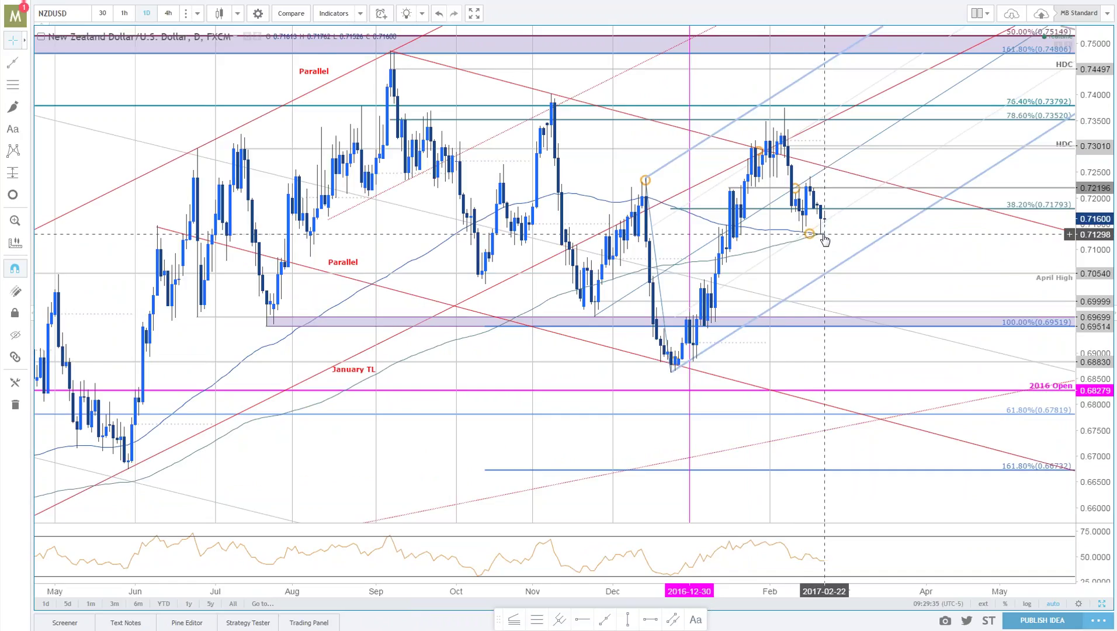
left_click(795, 232)
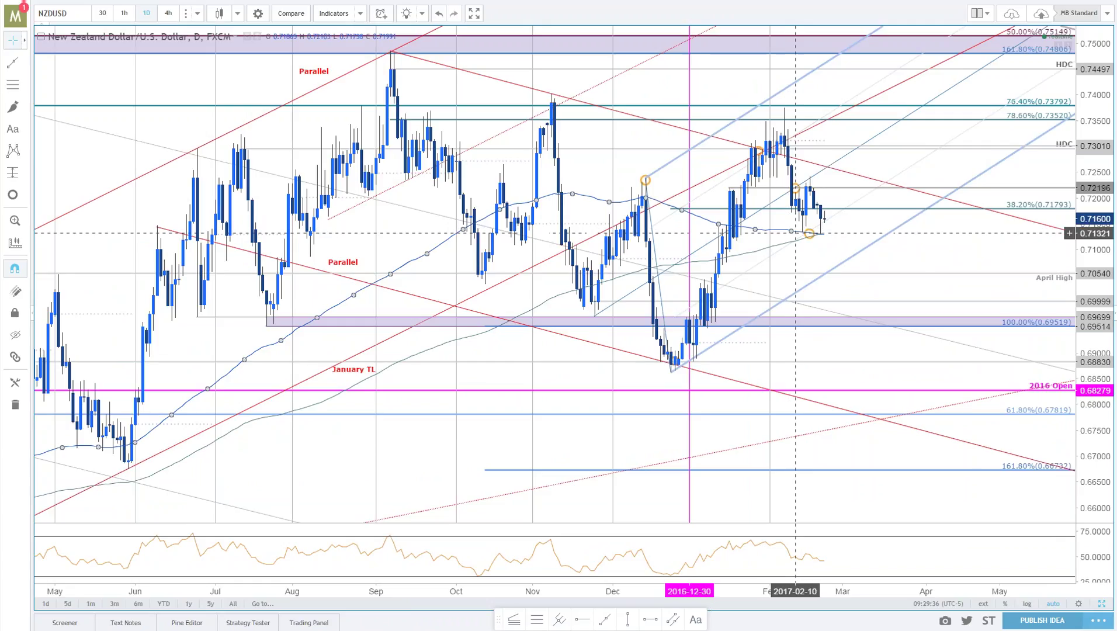
left_click(813, 241)
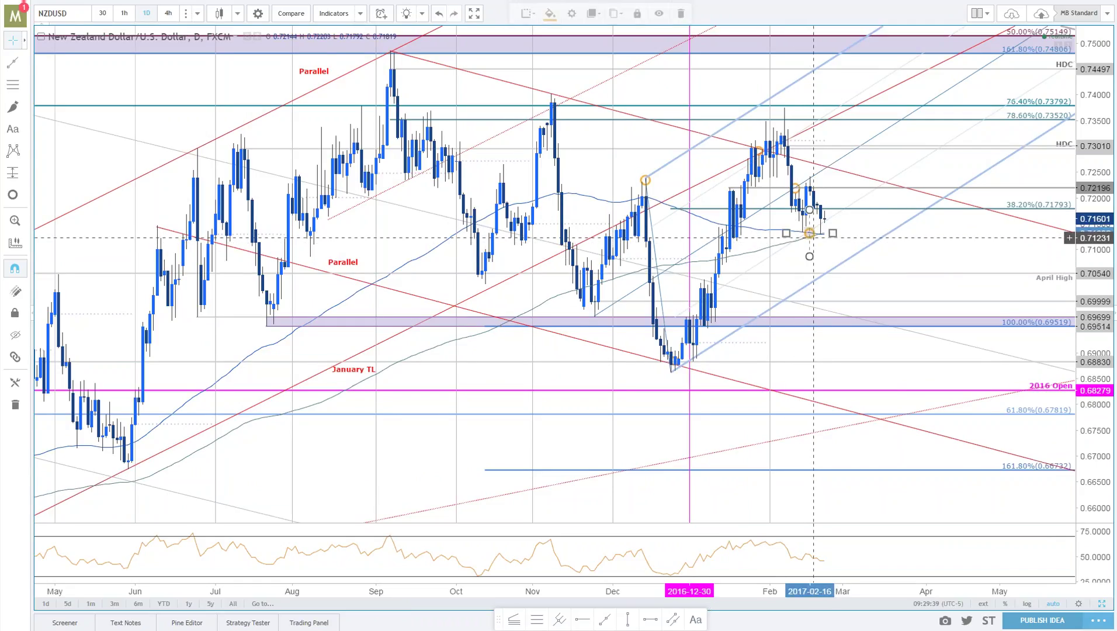
left_click_drag(810, 234, 821, 232)
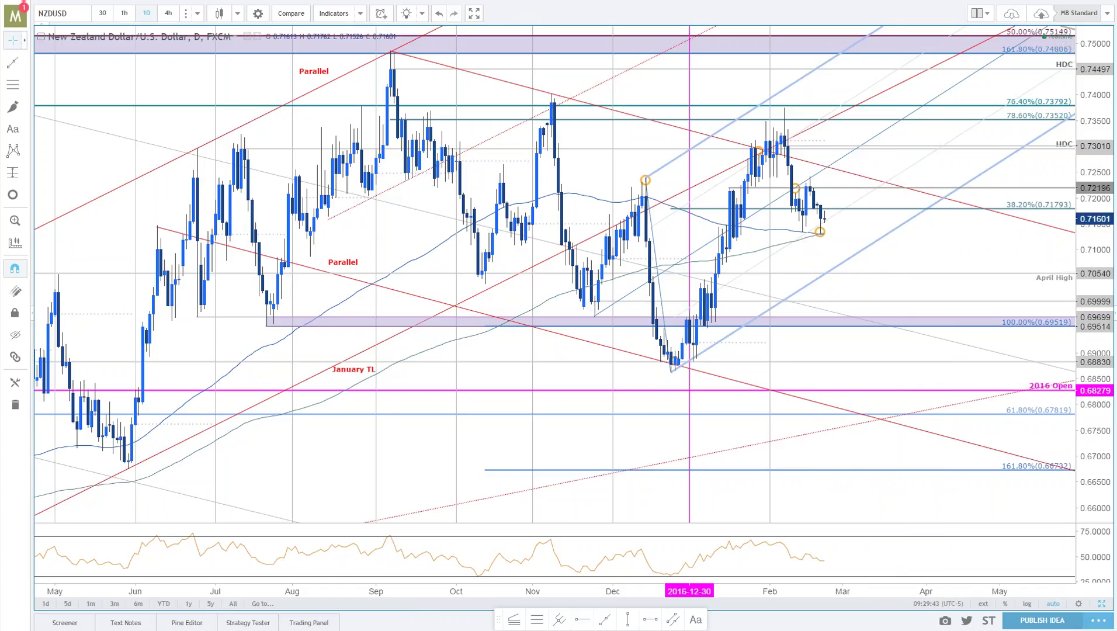
Switch back to NZDJPY and maximize the left hourly chart on its own.
key("Down")
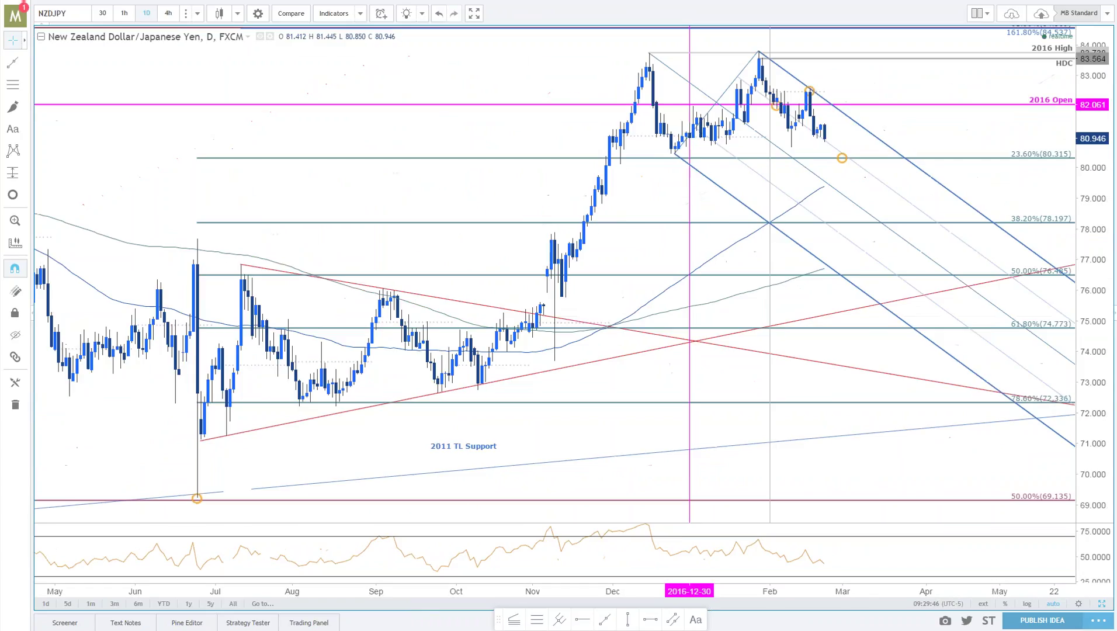
left_click(1101, 603)
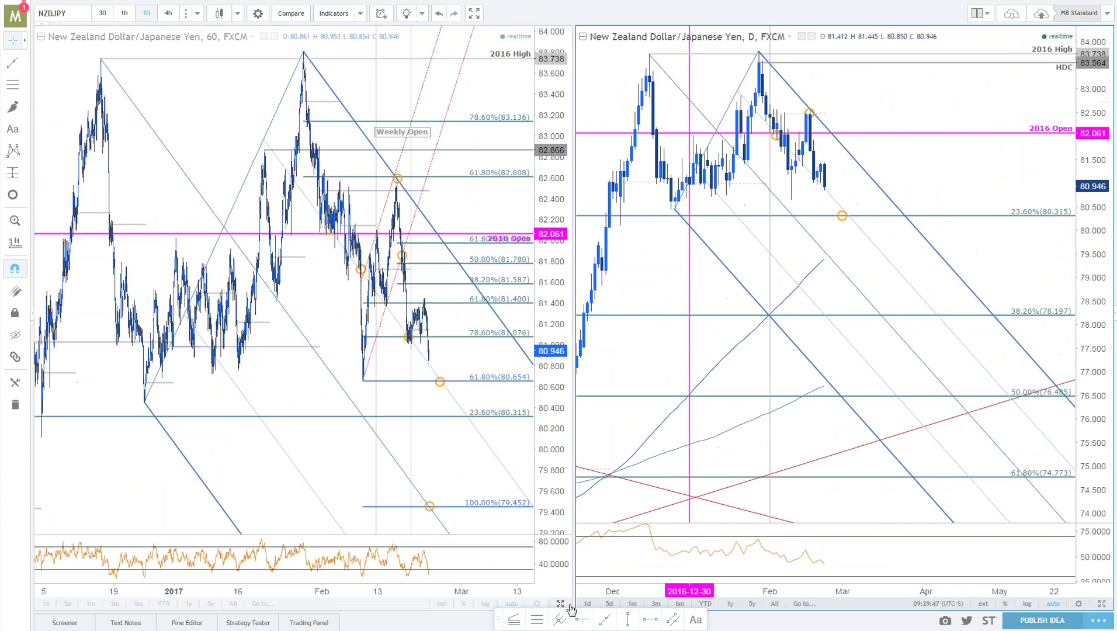
left_click(560, 605)
left_click(560, 605)
Zoom the hourly chart into February's decline toward 80.654, then show the 120min chart image.
scroll(1089, 358, "down", 3)
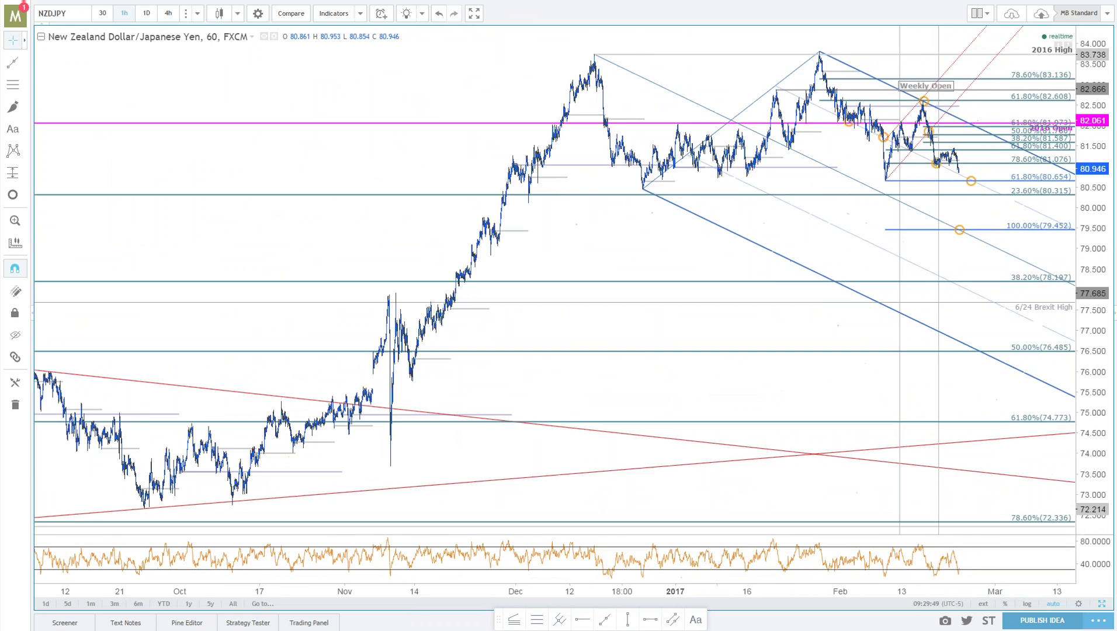
scroll(1092, 357, "up", 5)
scroll(890, 167, "left", 10)
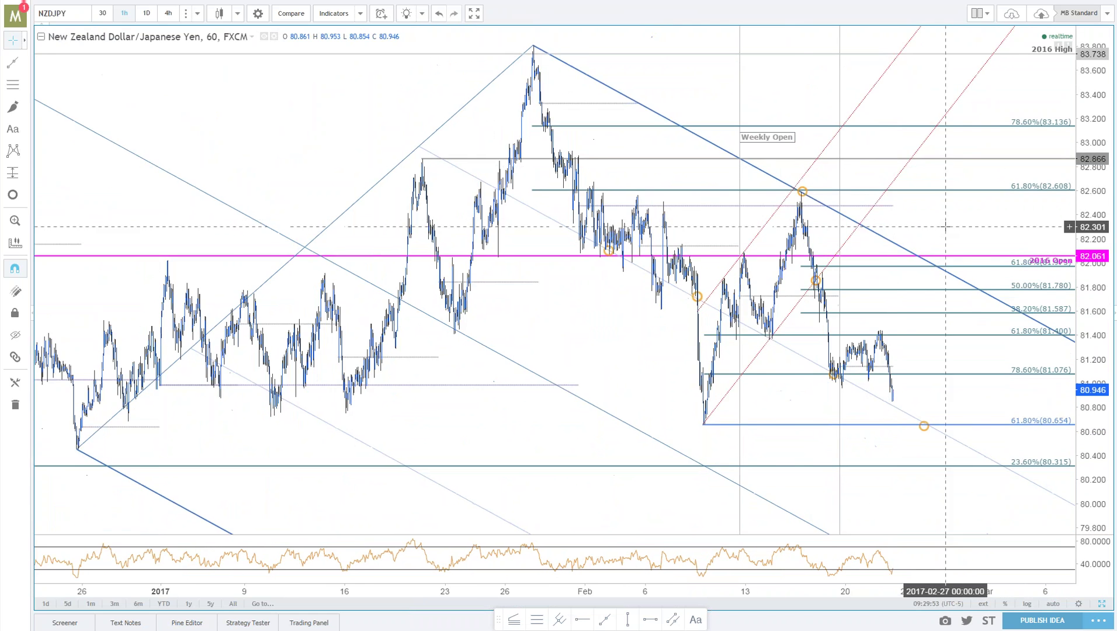
scroll(1021, 221, "up", 3)
scroll(1021, 220, "up", 5)
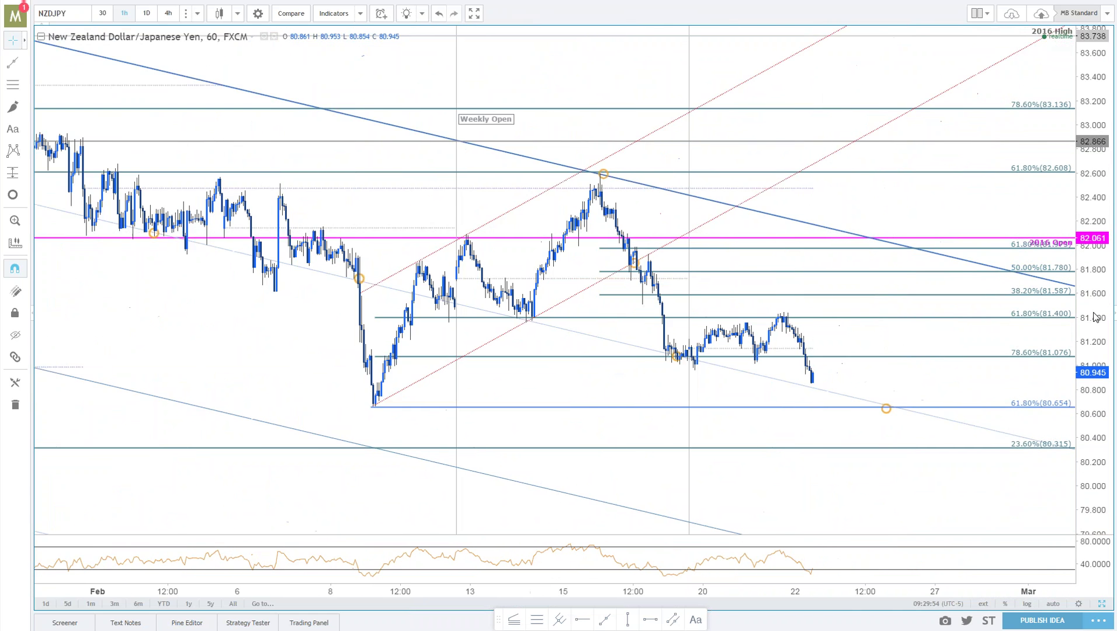
scroll(1013, 176, "up", 4)
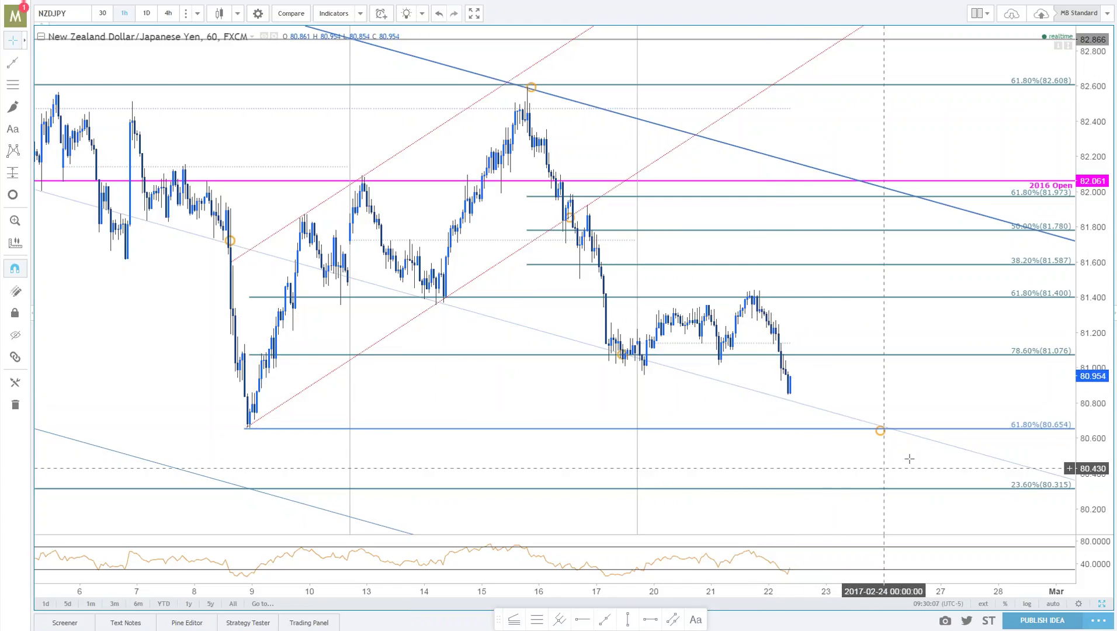
key("alt+Tab")
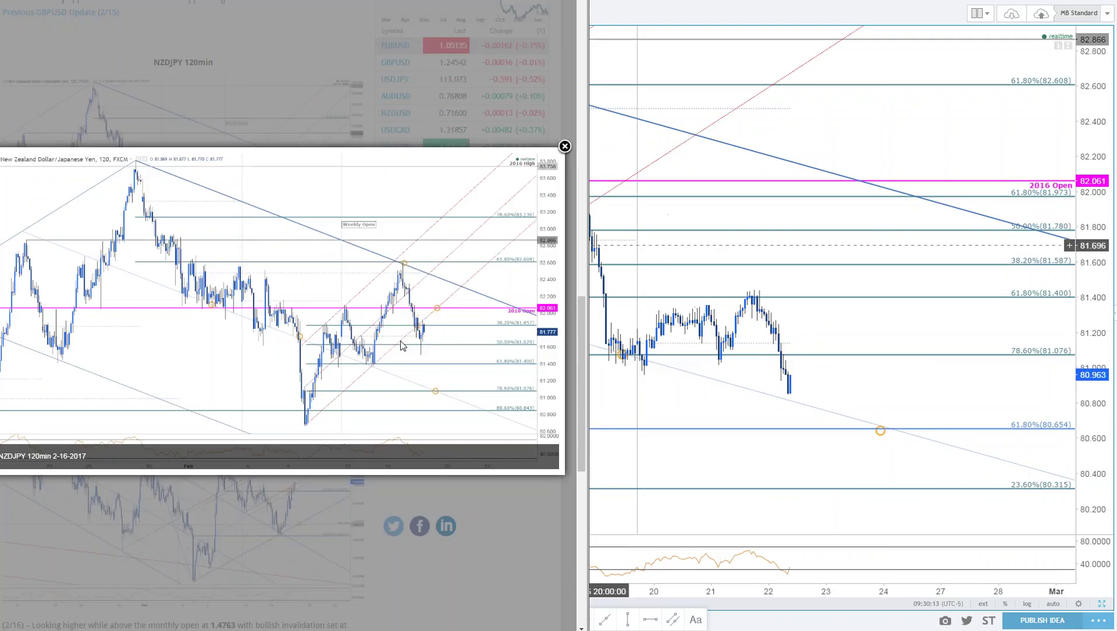
Pan the hourly chart to earlier February bars, compare with the 120min image, and return.
left_click(700, 158)
left_click_drag(699, 158, 822, 159)
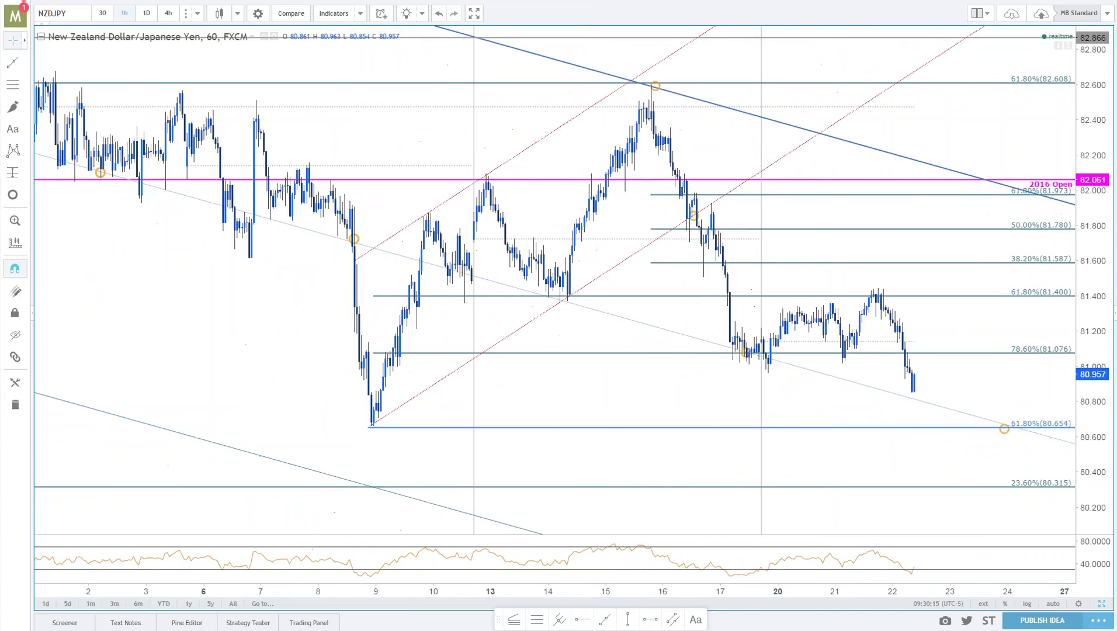
key("alt+Tab")
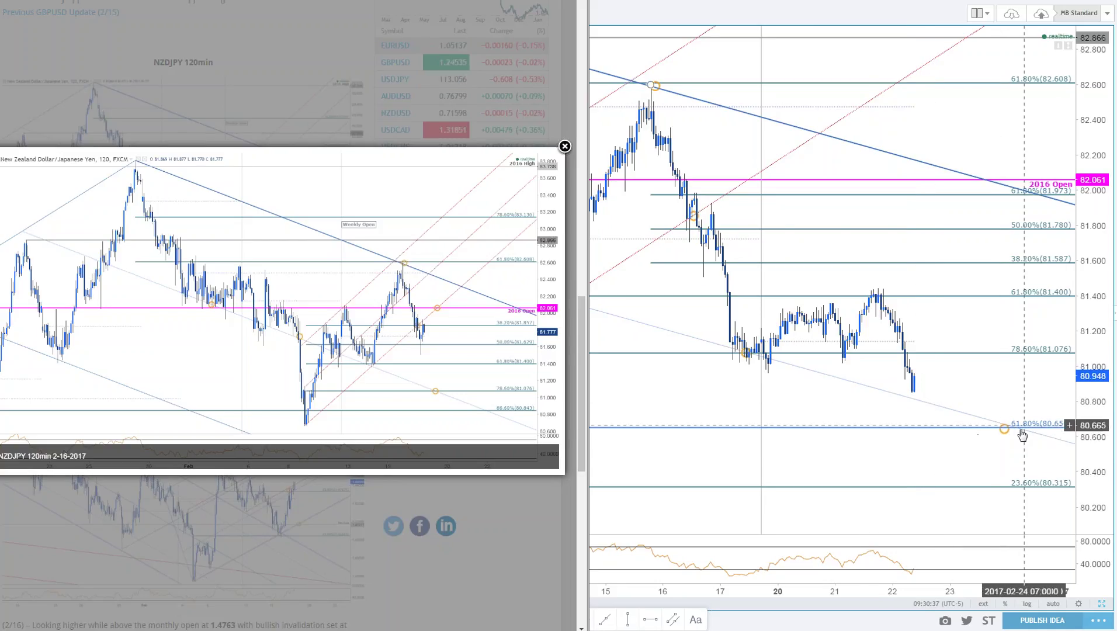
scroll(935, 456, "down", 5)
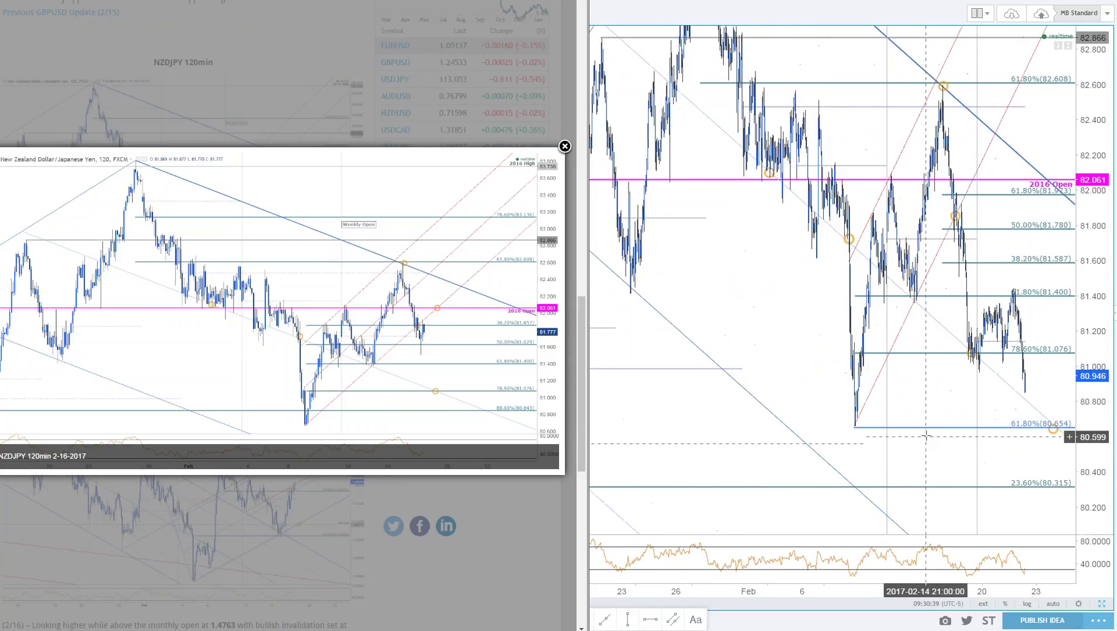
left_click(903, 427)
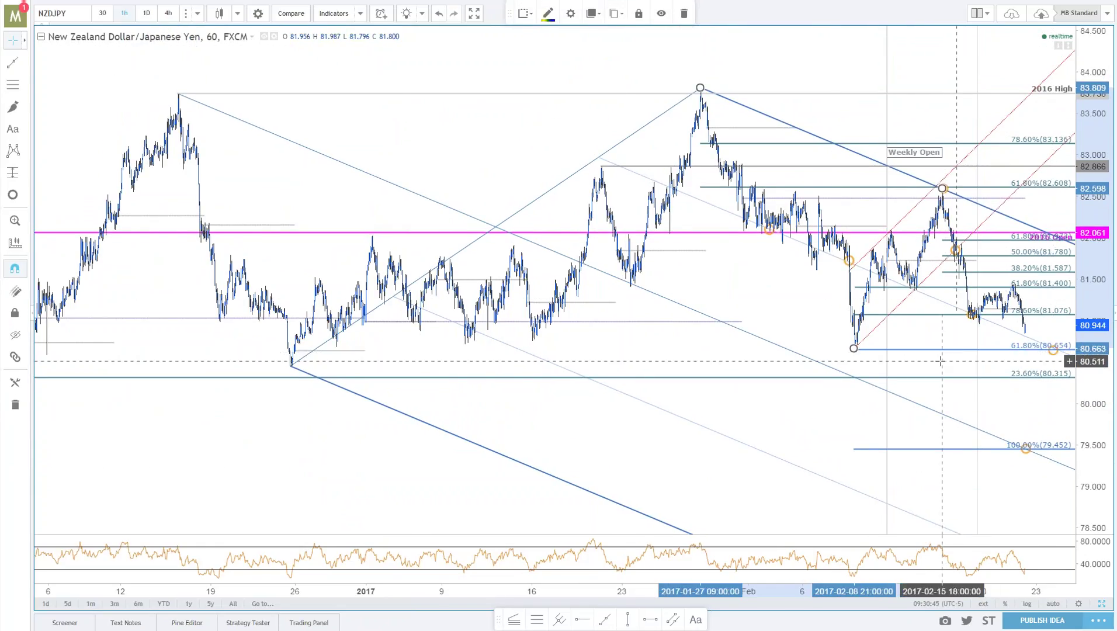
Delete the short Fibonacci retracement with levels between 81.587 and 81.973 near the highs.
left_click_drag(898, 380, 772, 381)
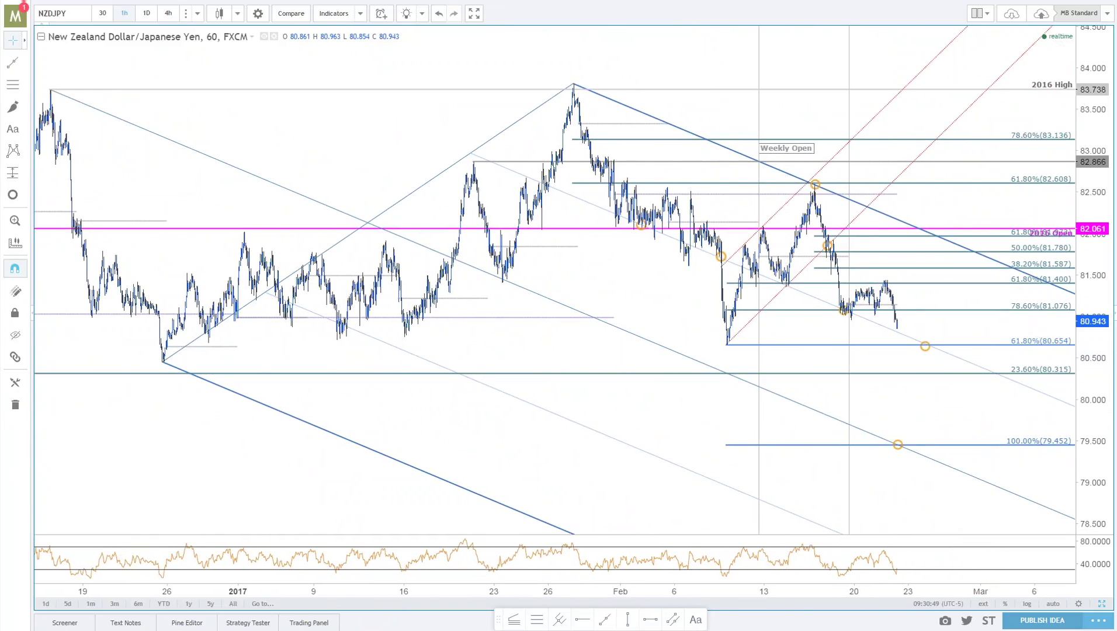
left_click_drag(1093, 327, 1093, 269)
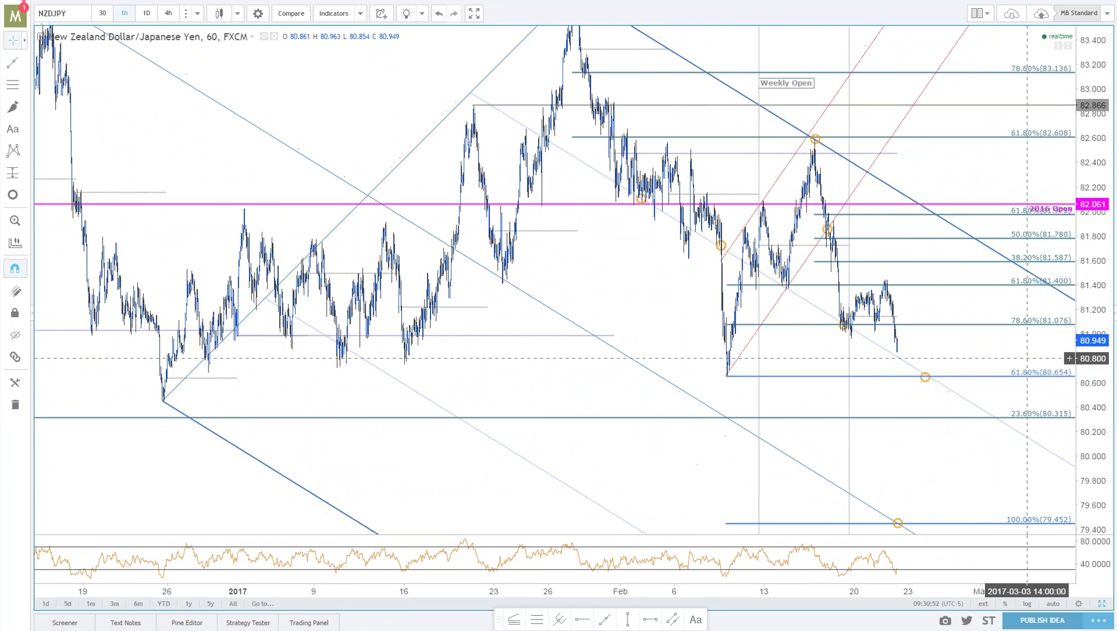
scroll(1027, 357, "up", 5)
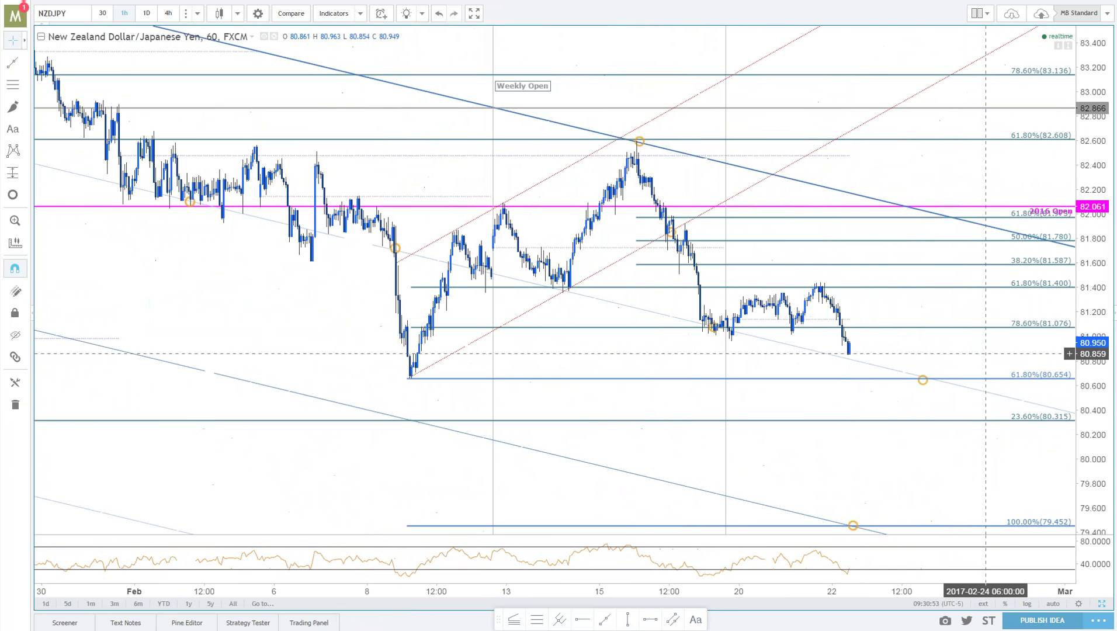
scroll(986, 354, "up", 1)
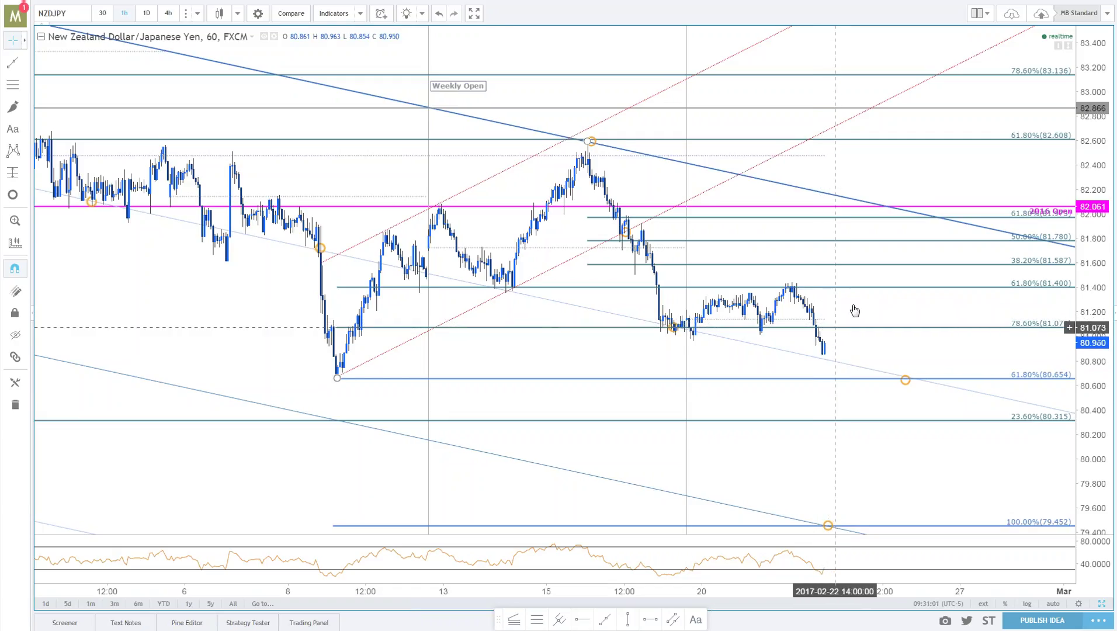
scroll(966, 327, "down", 3)
scroll(966, 328, "down", 1)
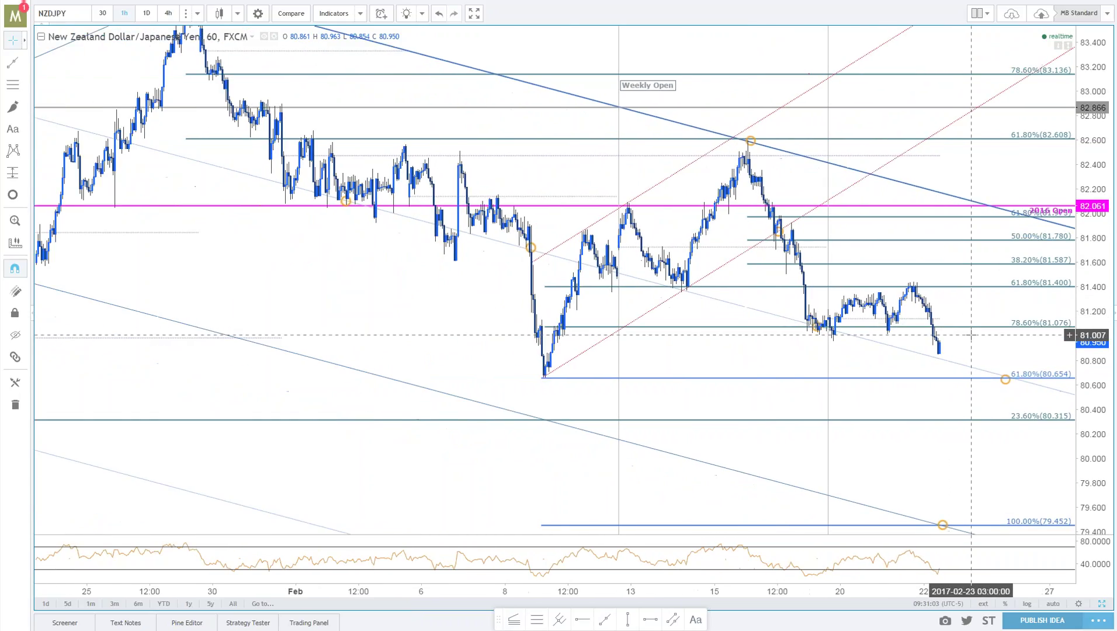
left_click(818, 268)
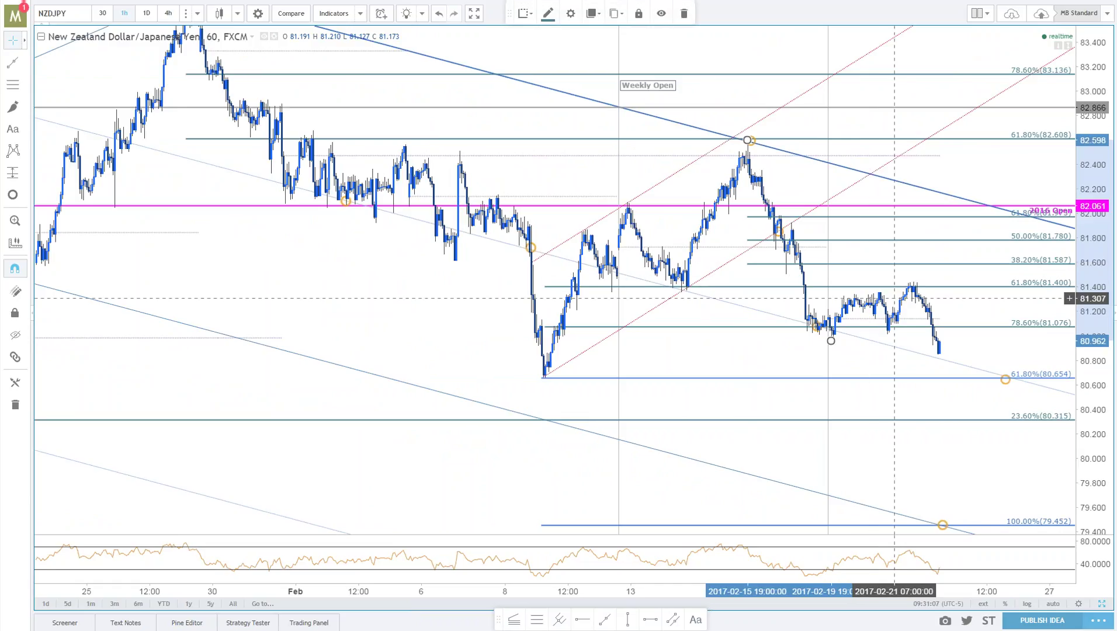
key("Delete")
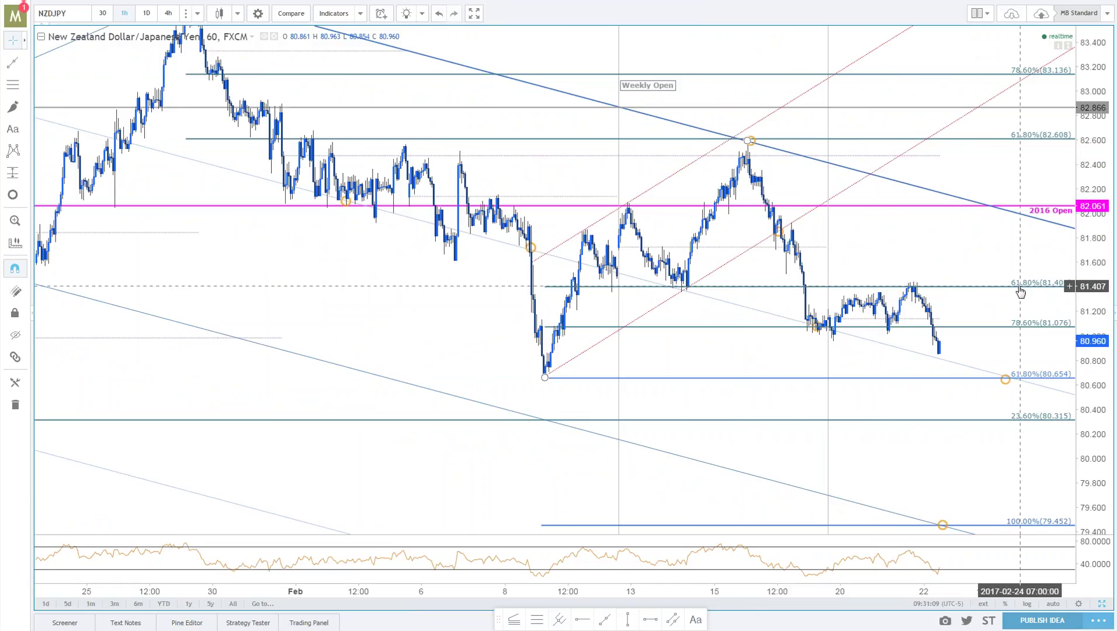
left_click_drag(1009, 259, 937, 273)
scroll(935, 231, "up", 3)
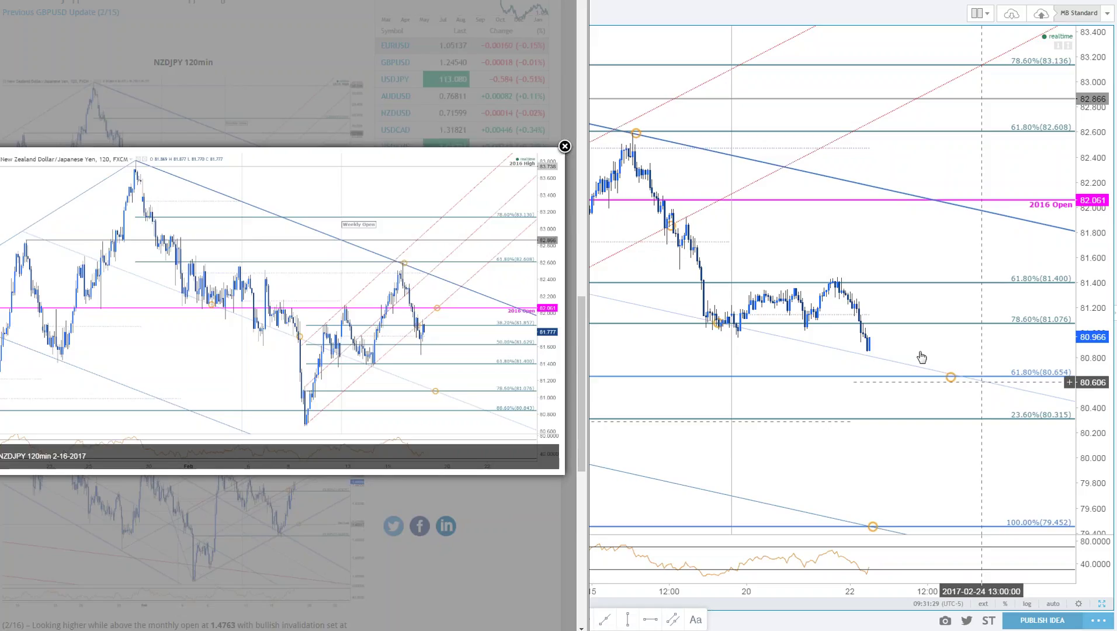
Bring TradingView's hourly NZD/JPY chart in front of the 120min image lightbox.
left_click(882, 274)
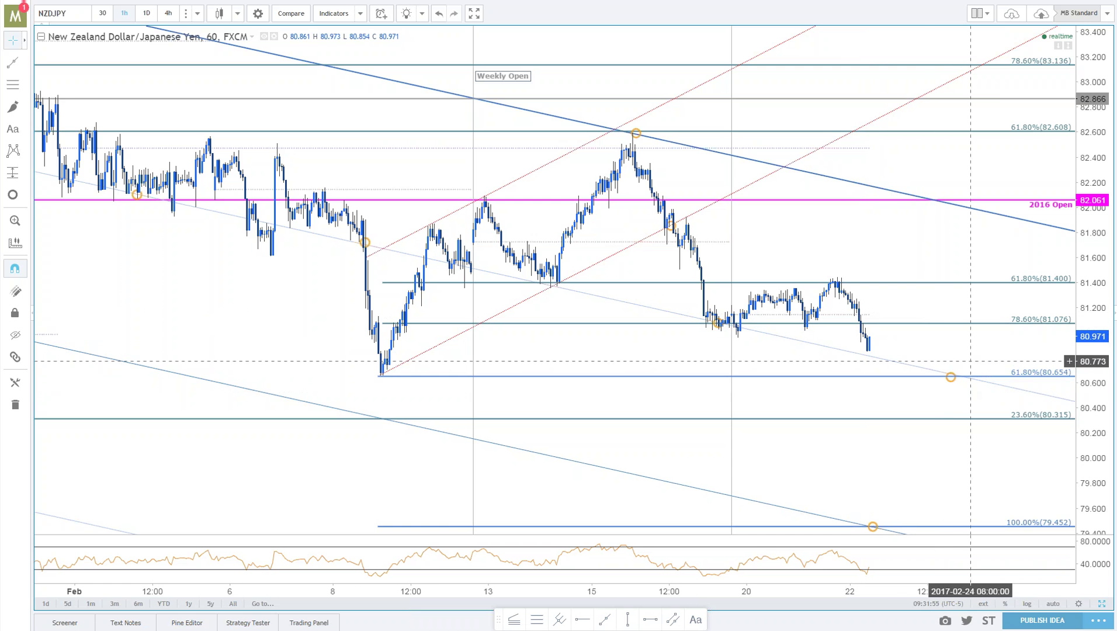
left_click_drag(964, 360, 912, 356)
scroll(911, 355, "down", 4)
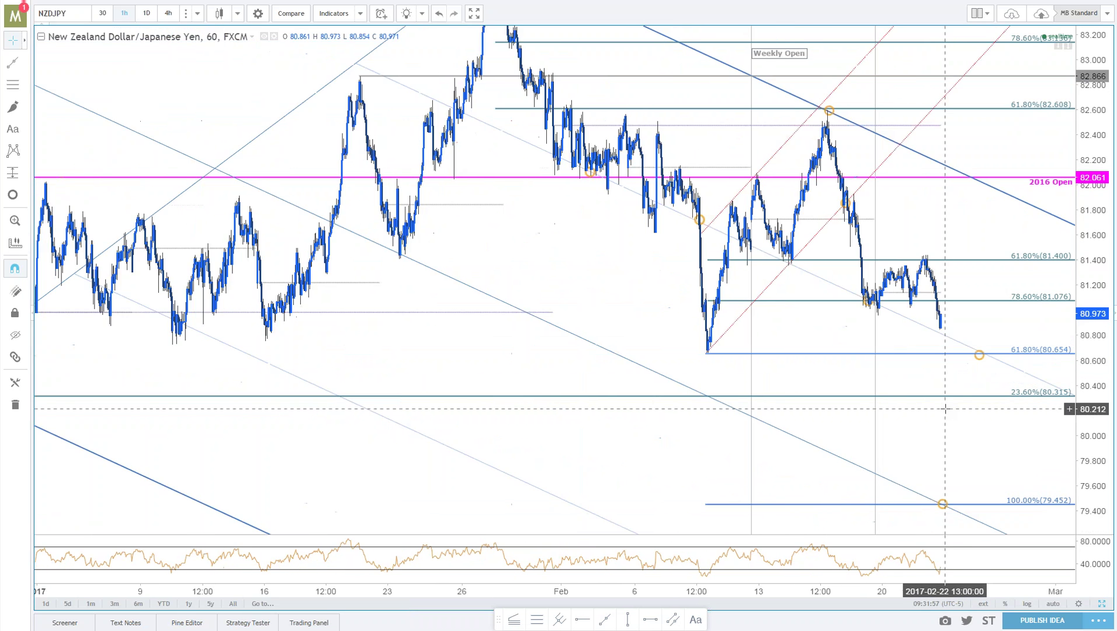
scroll(934, 369, "up", 2)
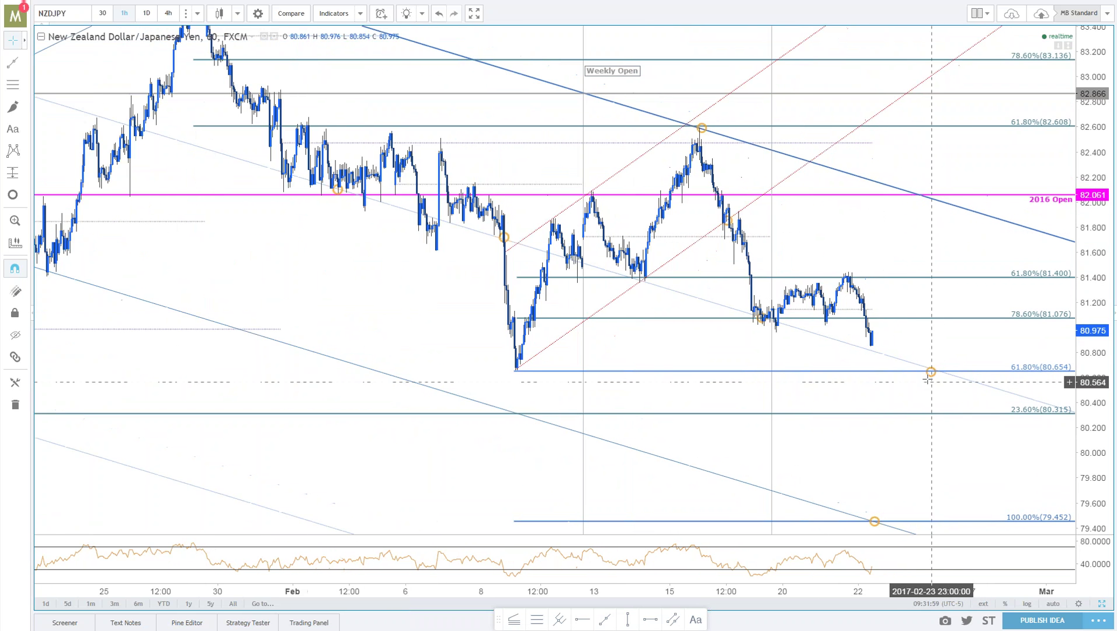
scroll(887, 521, "up", 2)
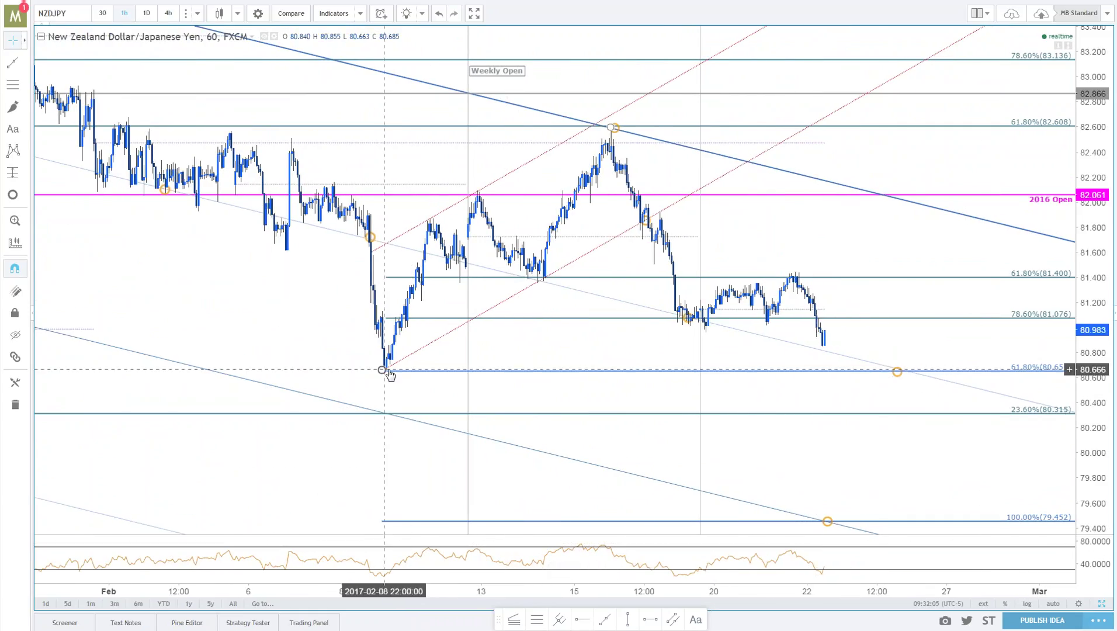
scroll(405, 379, "left", 5)
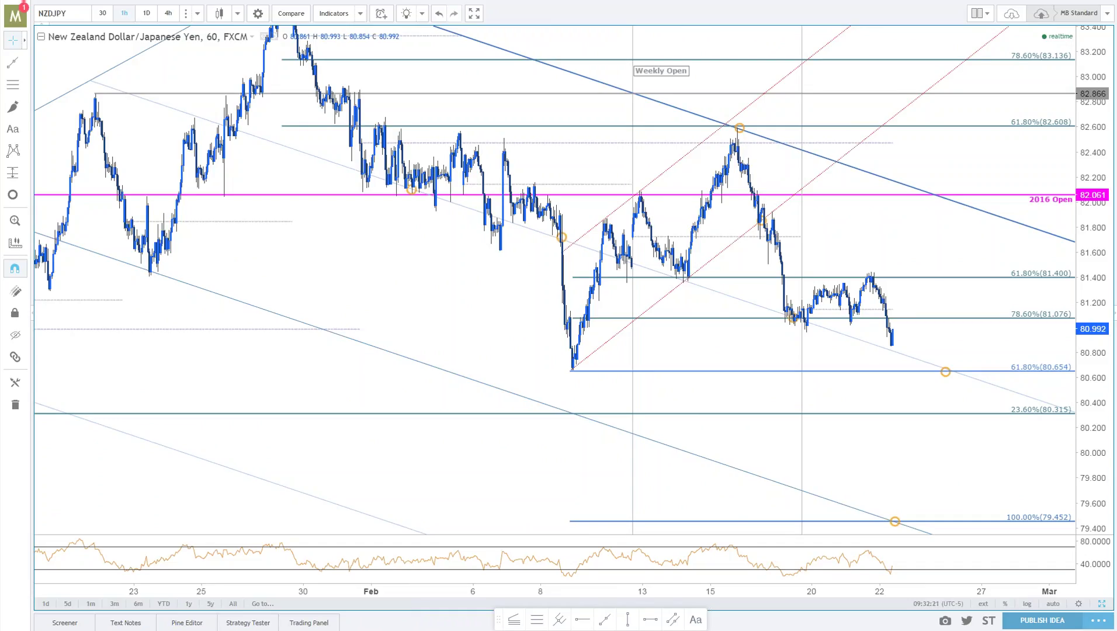
left_click_drag(985, 478, 942, 485)
scroll(993, 483, "up", 2)
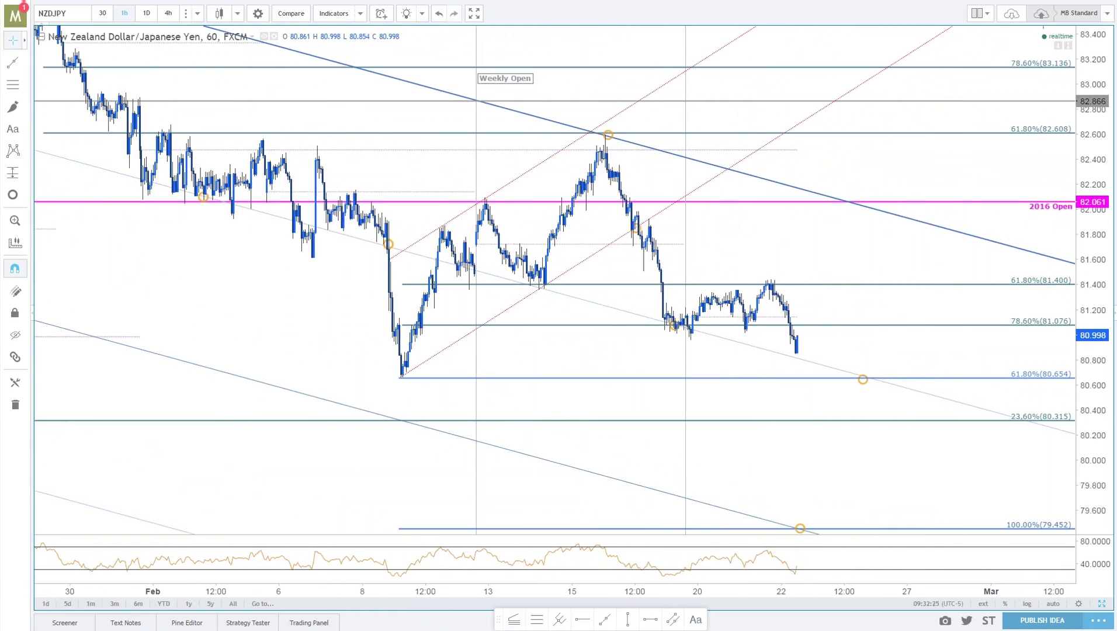
left_click_drag(923, 174, 908, 179)
scroll(909, 187, "up", 1)
scroll(909, 188, "up", 1)
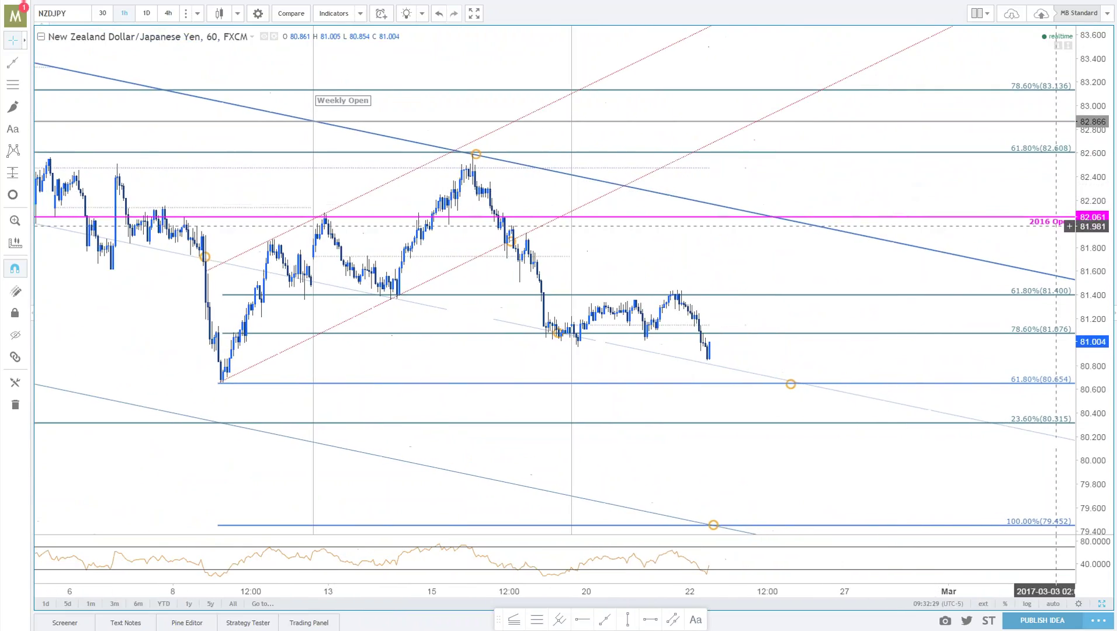